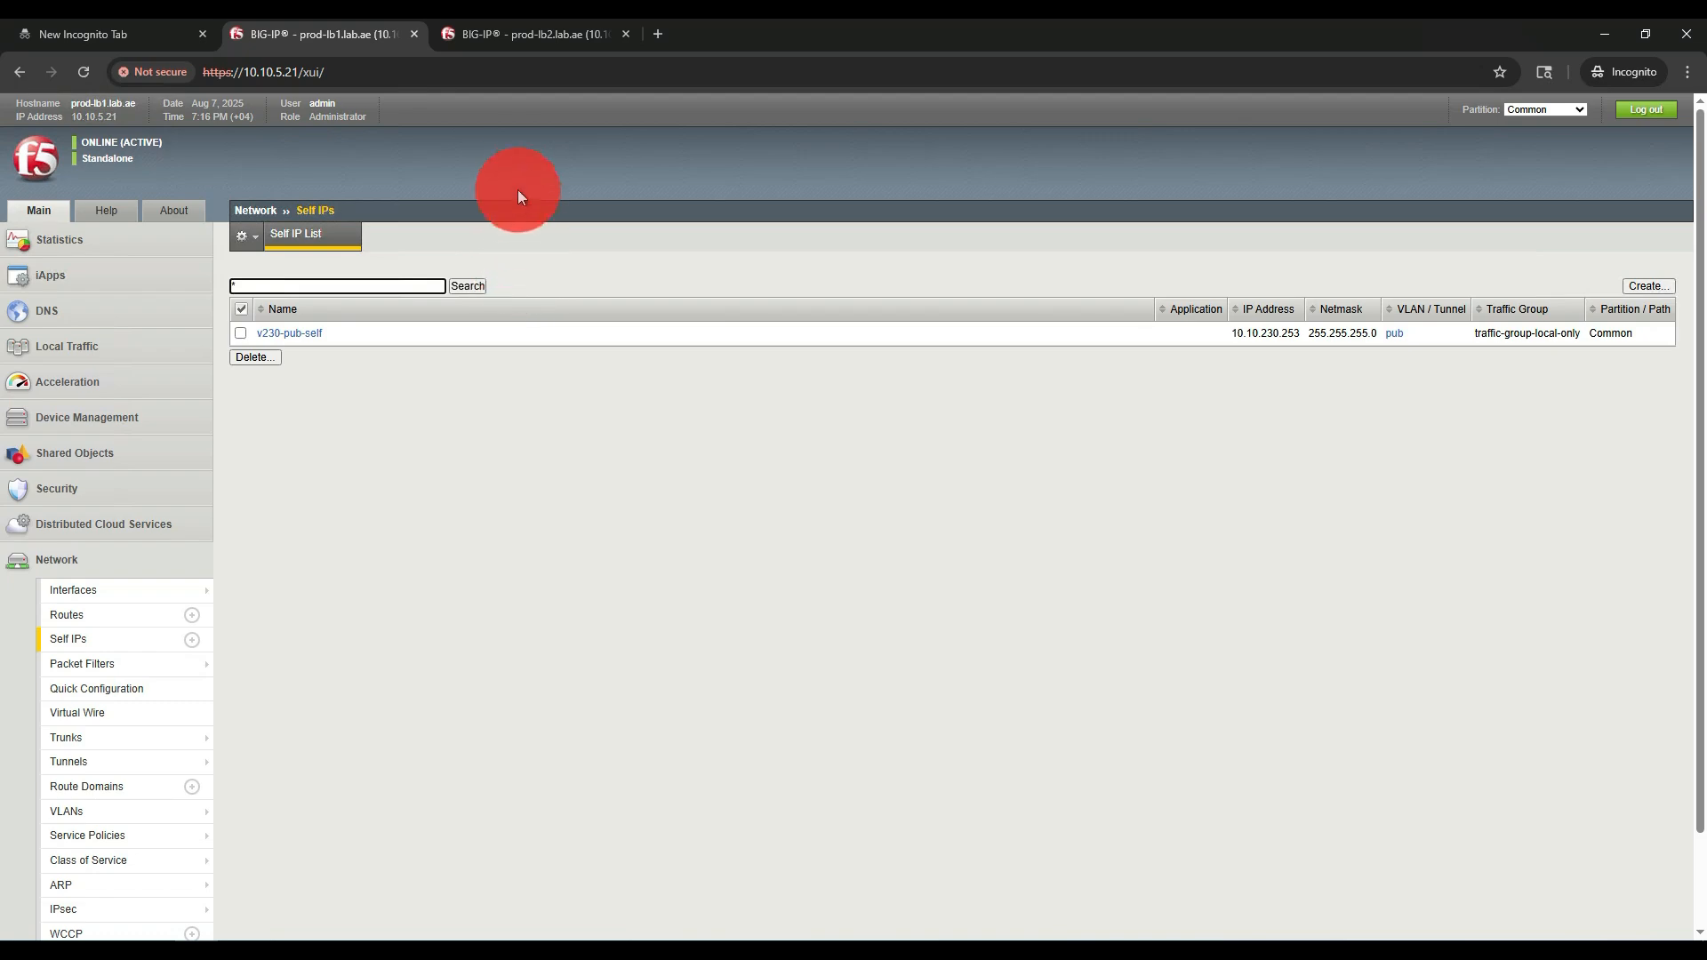
- On the prod-lb2 load balancer, start a new network self IP named v230-pub-self
{"action": "left_click", "coordinate": [523, 34]}
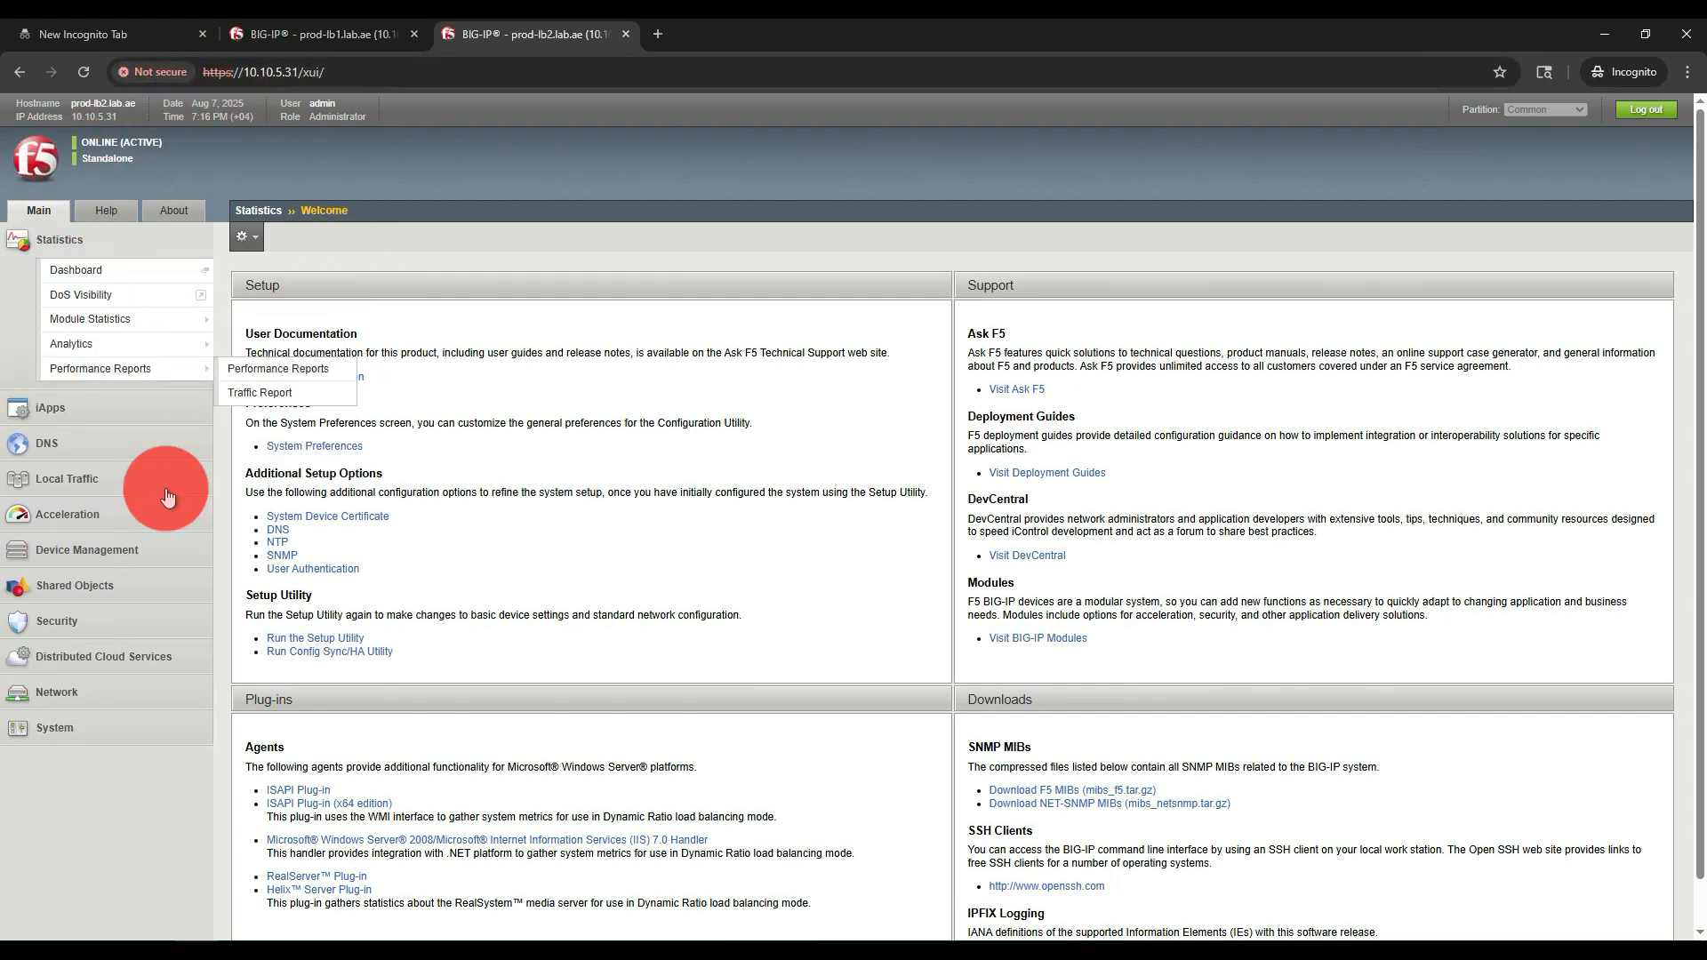
{"action": "left_click", "coordinate": [71, 690]}
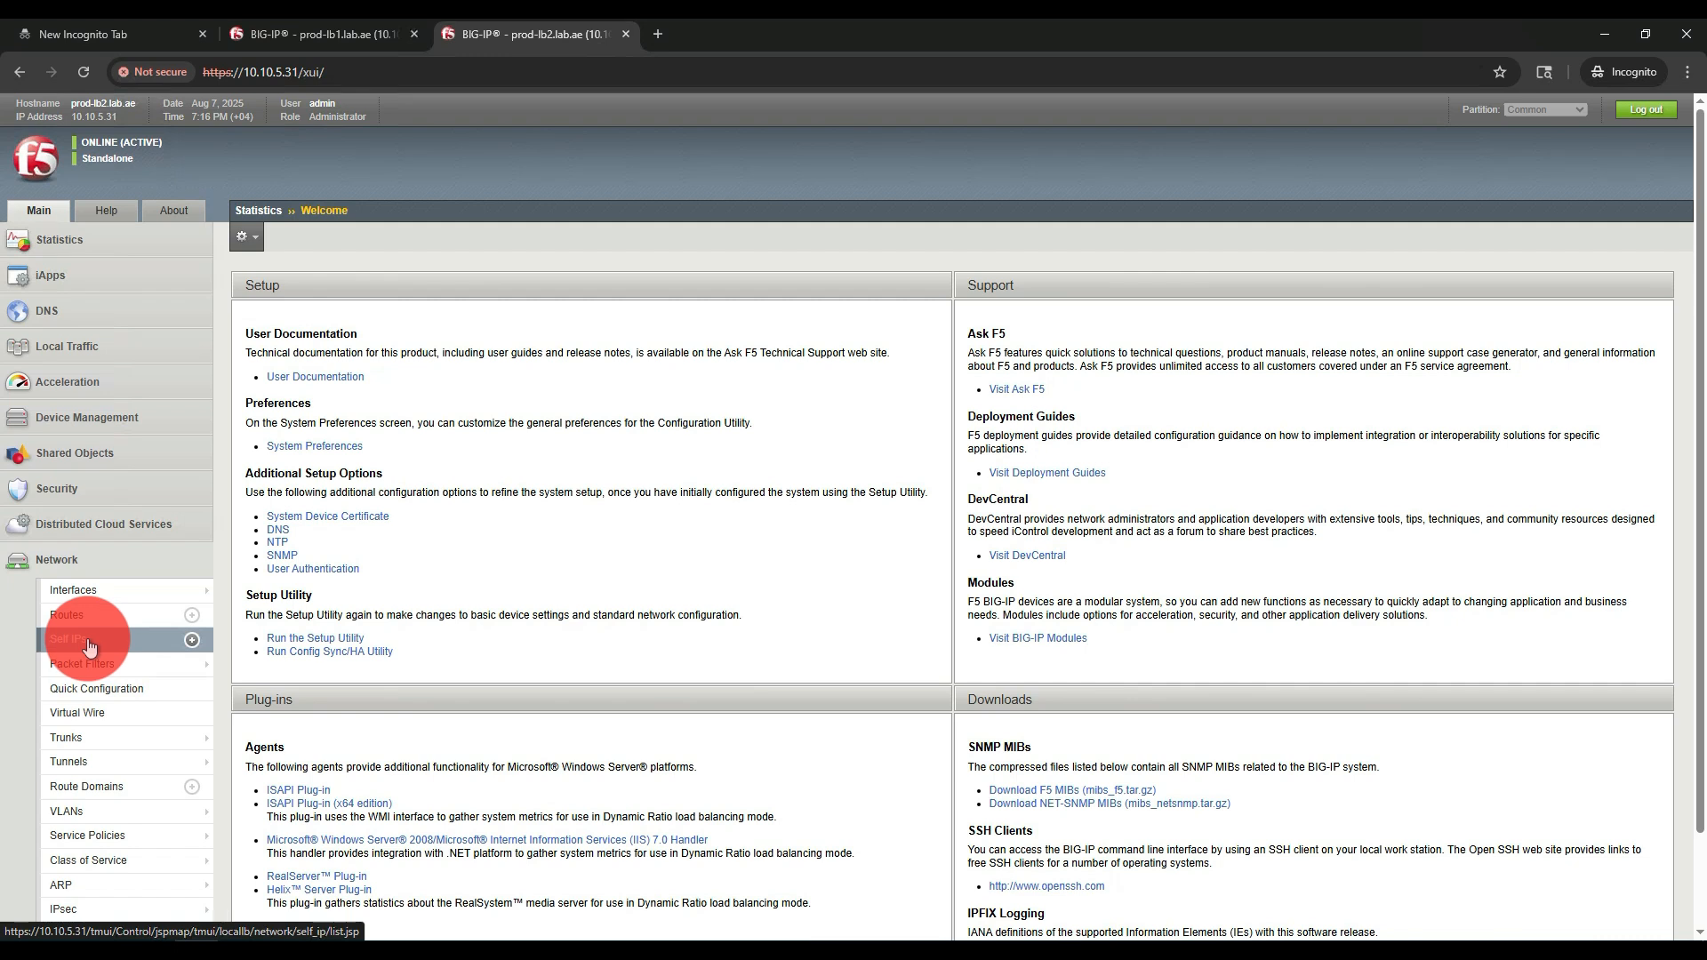
{"action": "left_click", "coordinate": [89, 646]}
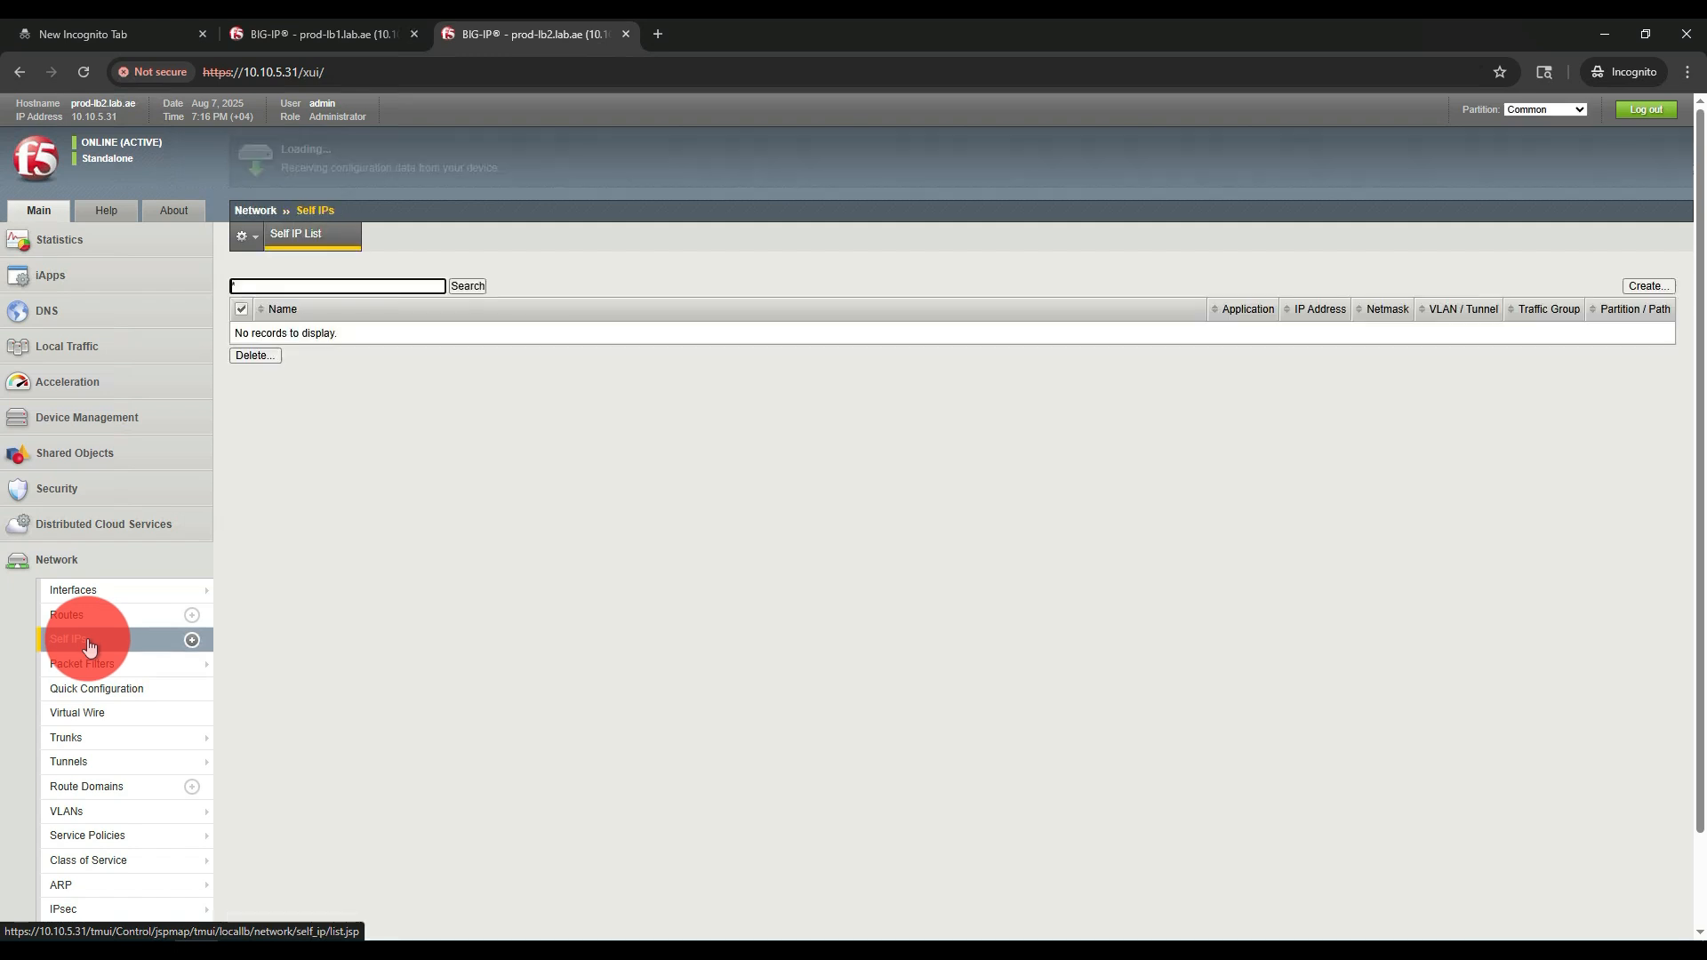
{"action": "left_click", "coordinate": [1645, 286]}
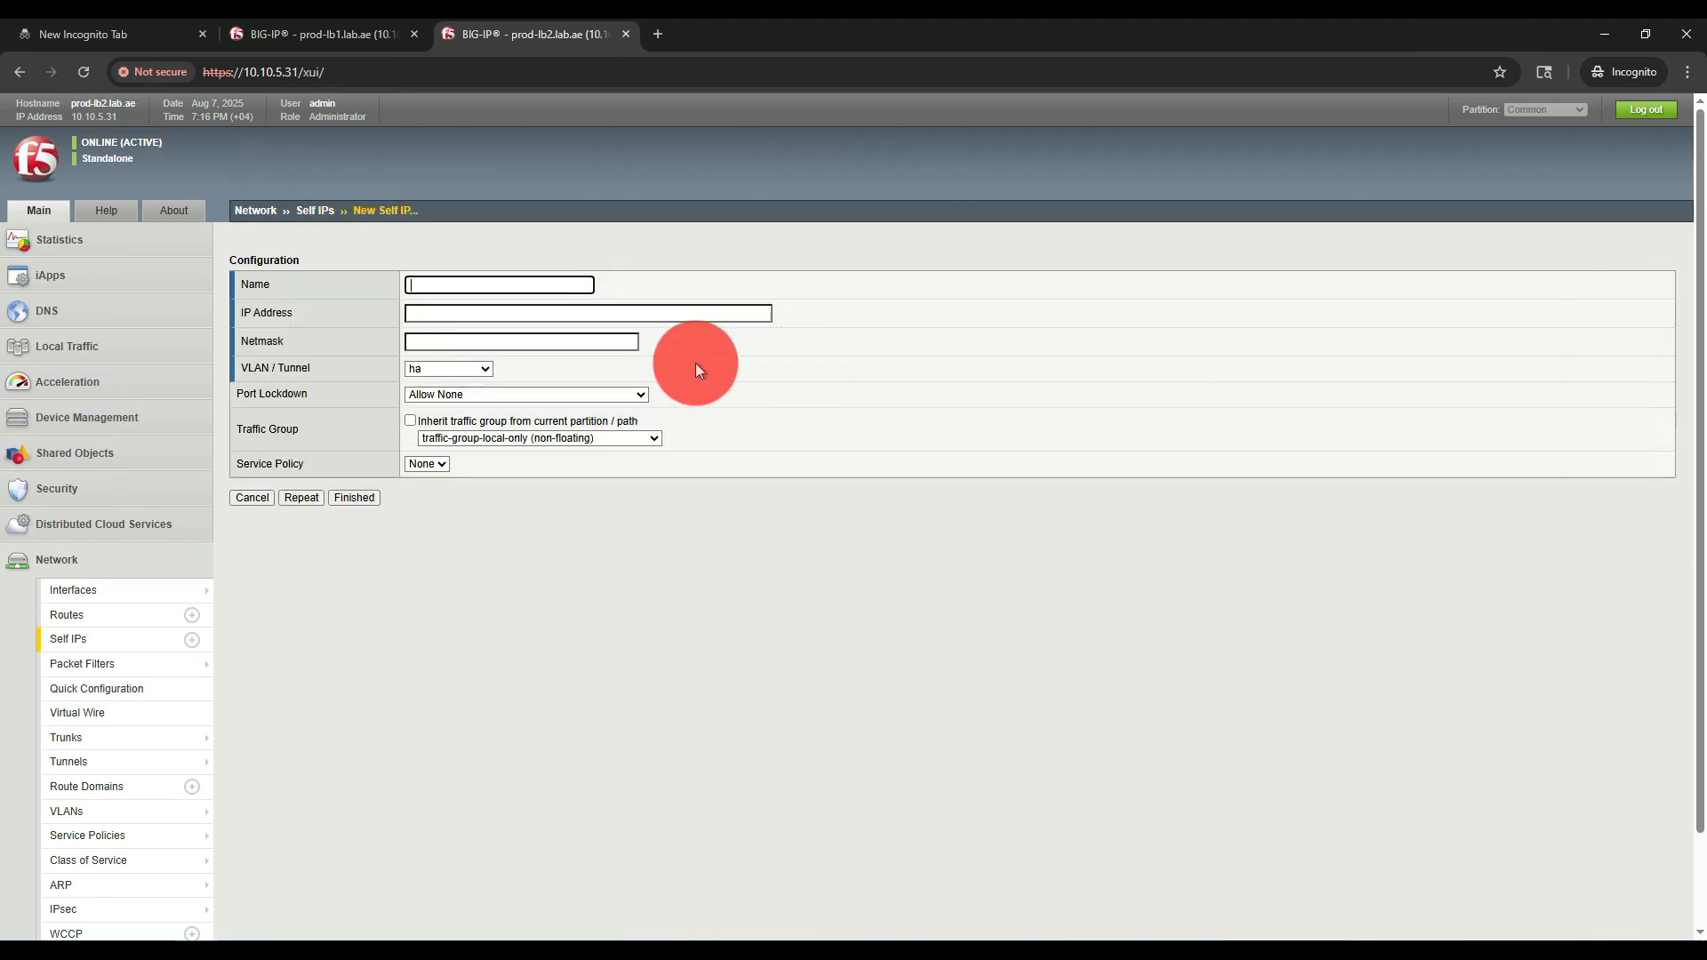
{"action": "type", "text": "v23"}
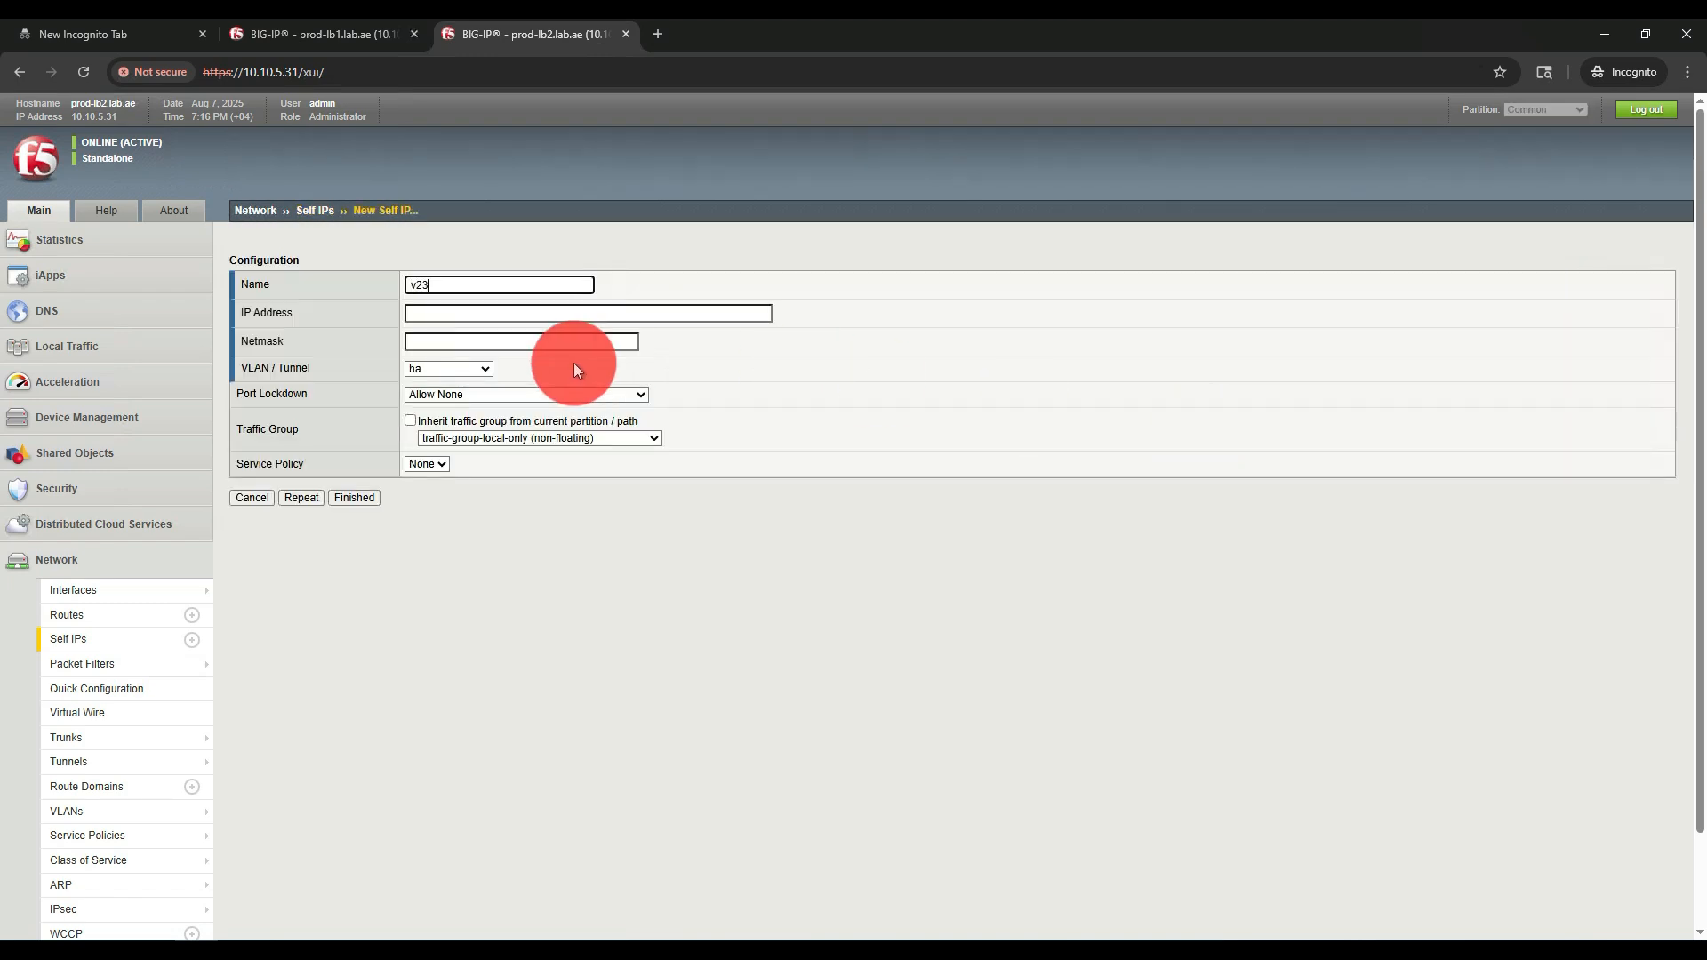
{"action": "type", "text": "0-pub-self"}
{"action": "key", "text": "Tab"}
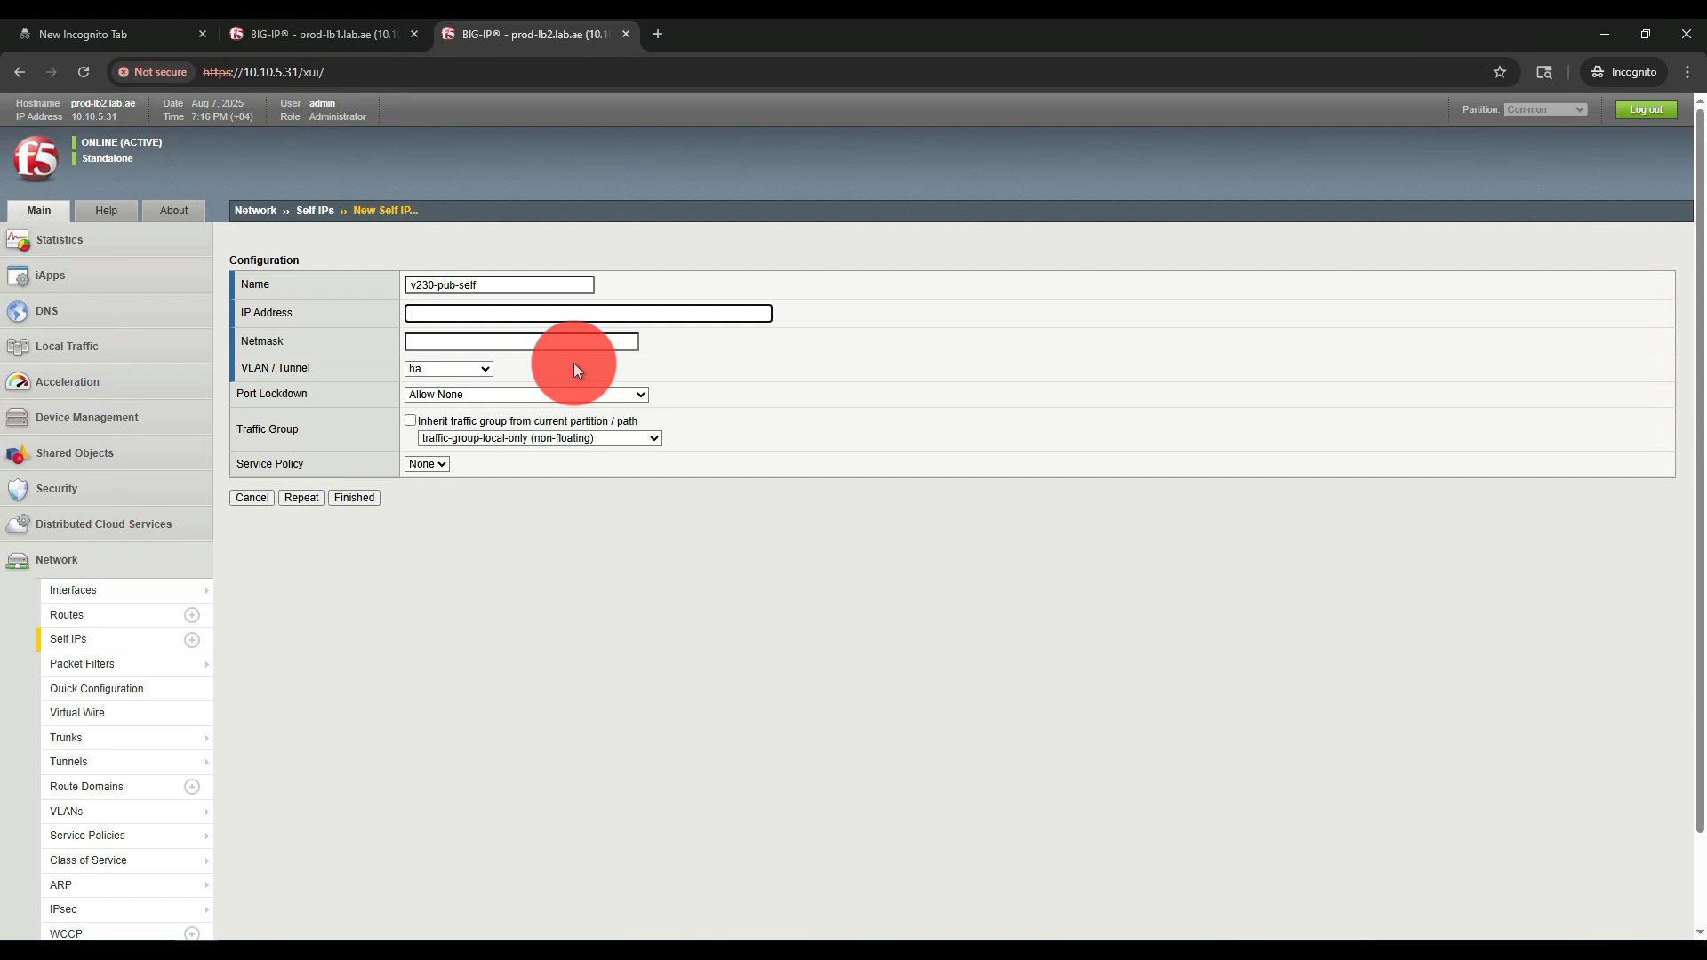
- Create the v230-pub-self self IP with address 10.10.230.252, netmask 255.255.255.0 and VLAN pub
{"action": "type", "text": "10.10.230.252"}
{"action": "key", "text": "Tab"}
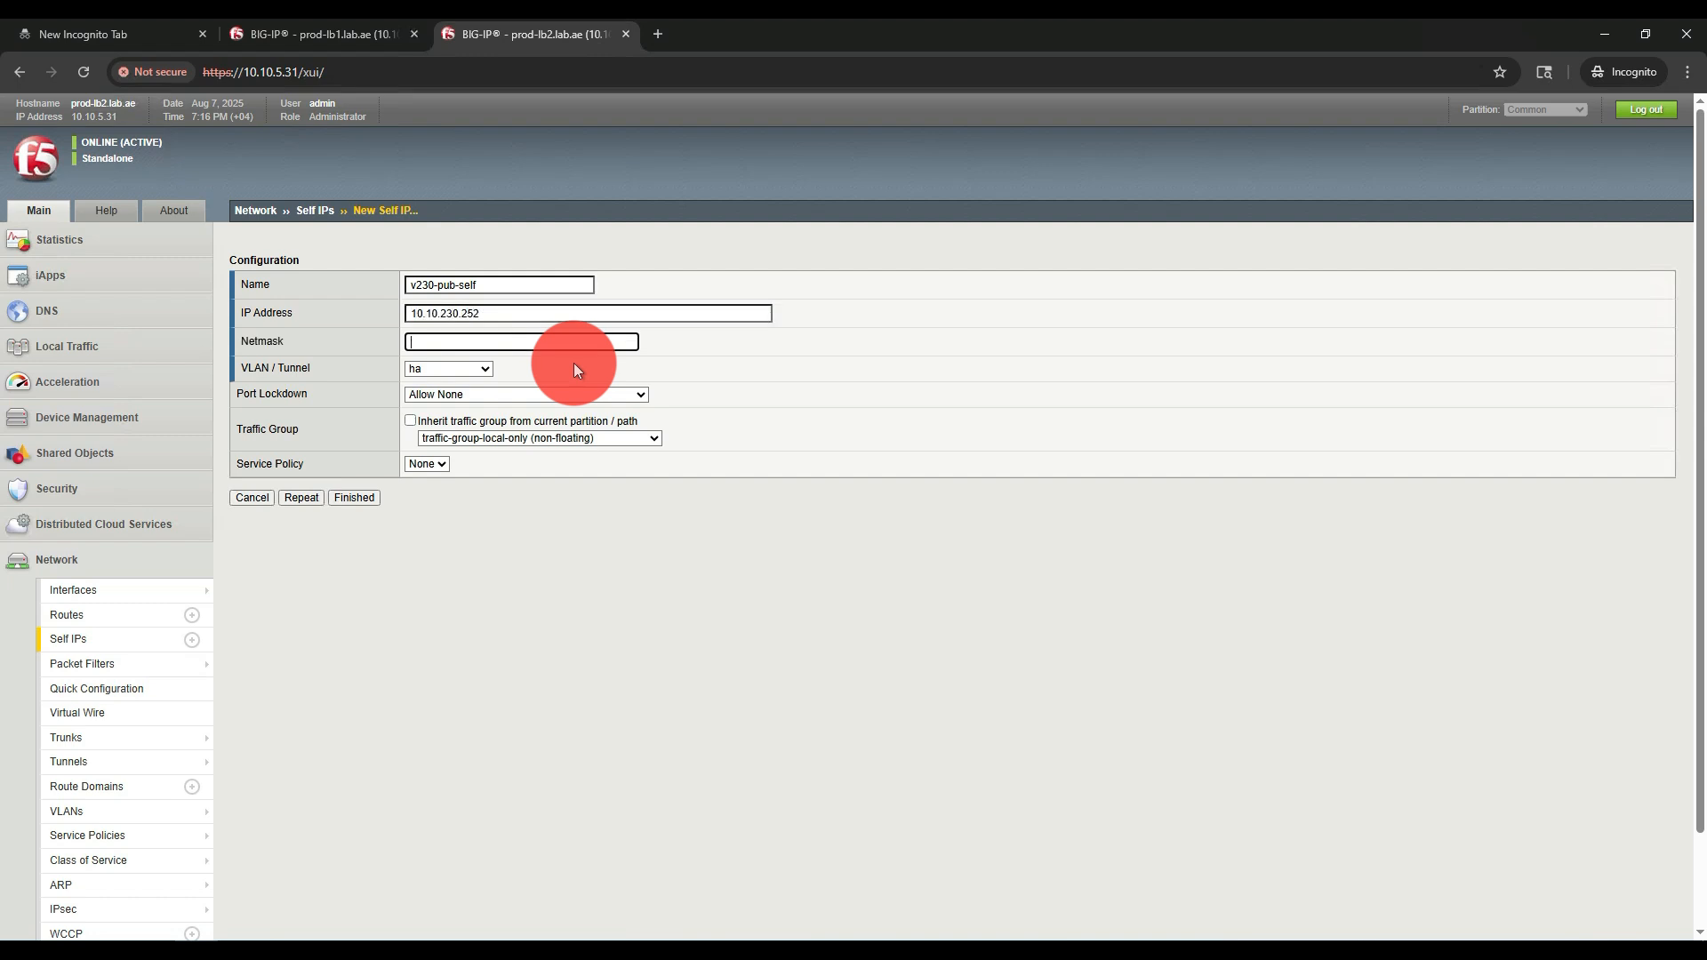
{"action": "type", "text": "255.255.255.0"}
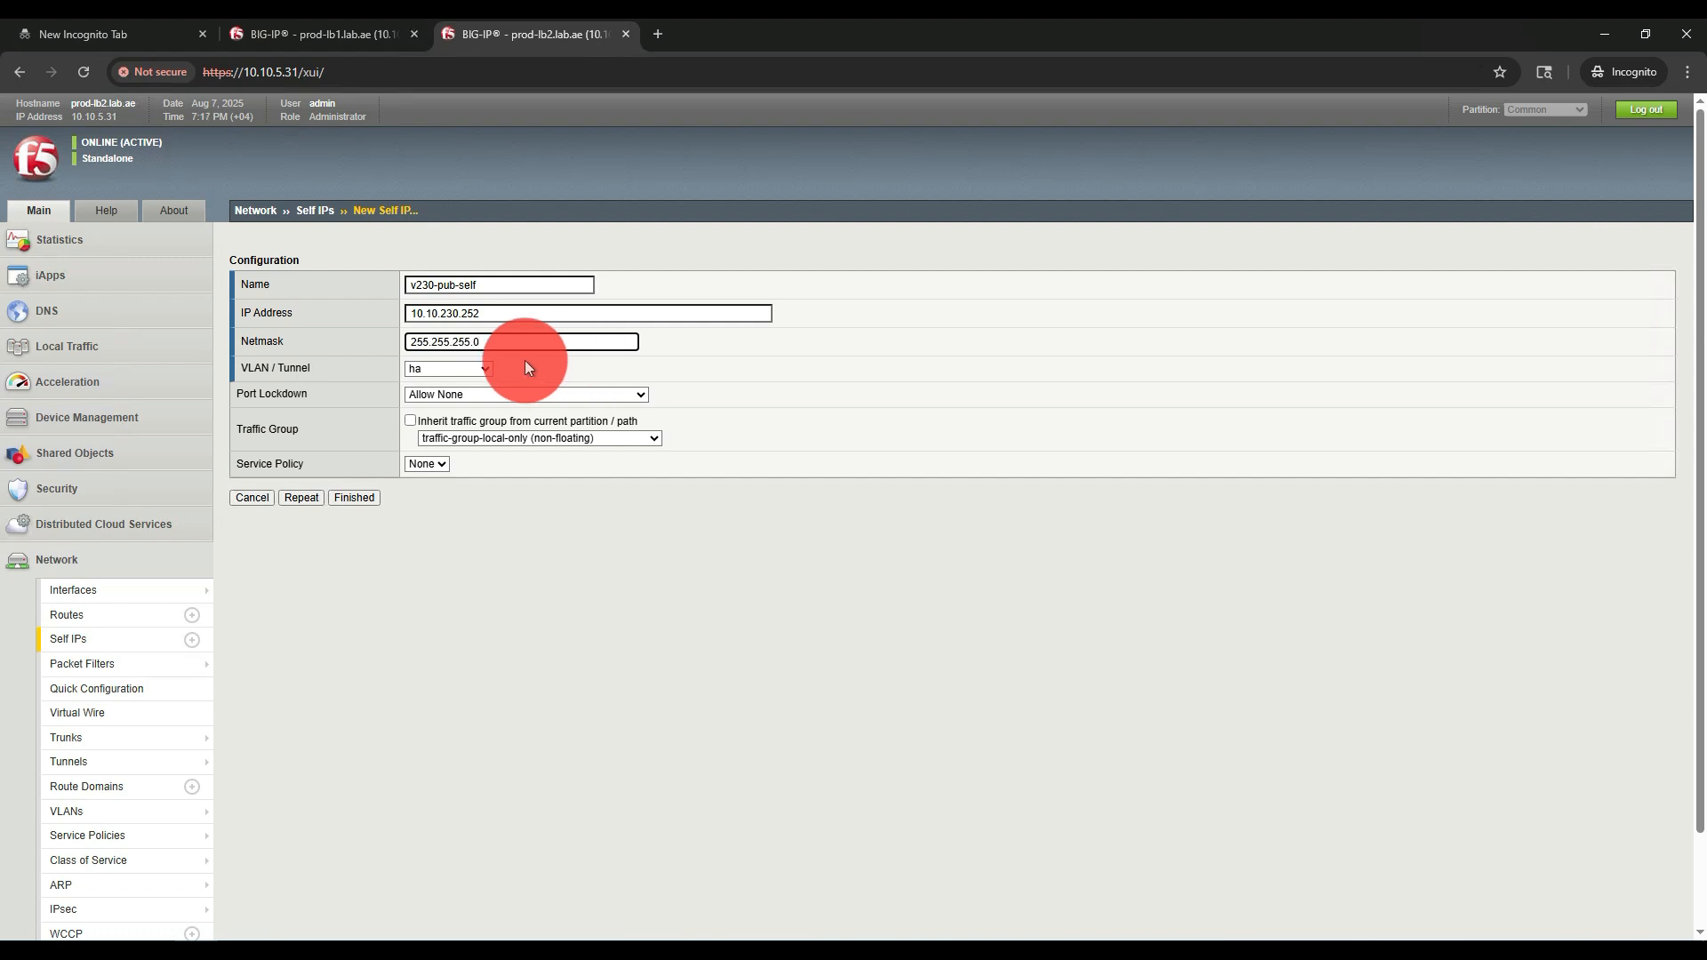
{"action": "left_click", "coordinate": [477, 372]}
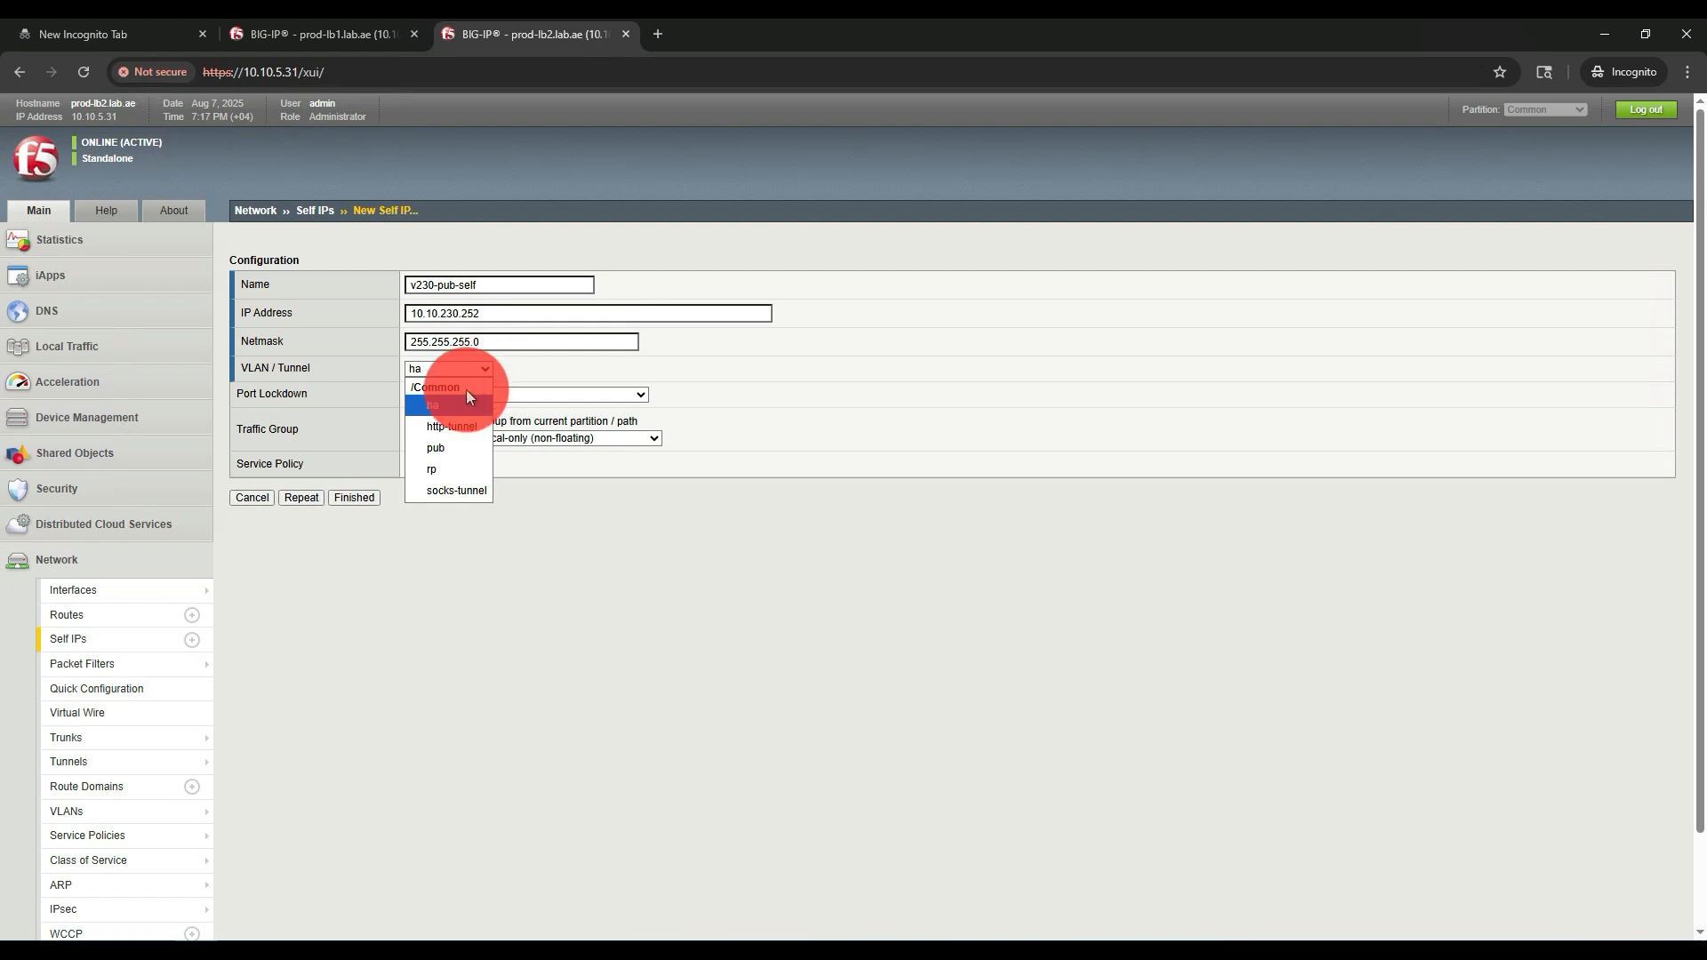
{"action": "left_click", "coordinate": [436, 447]}
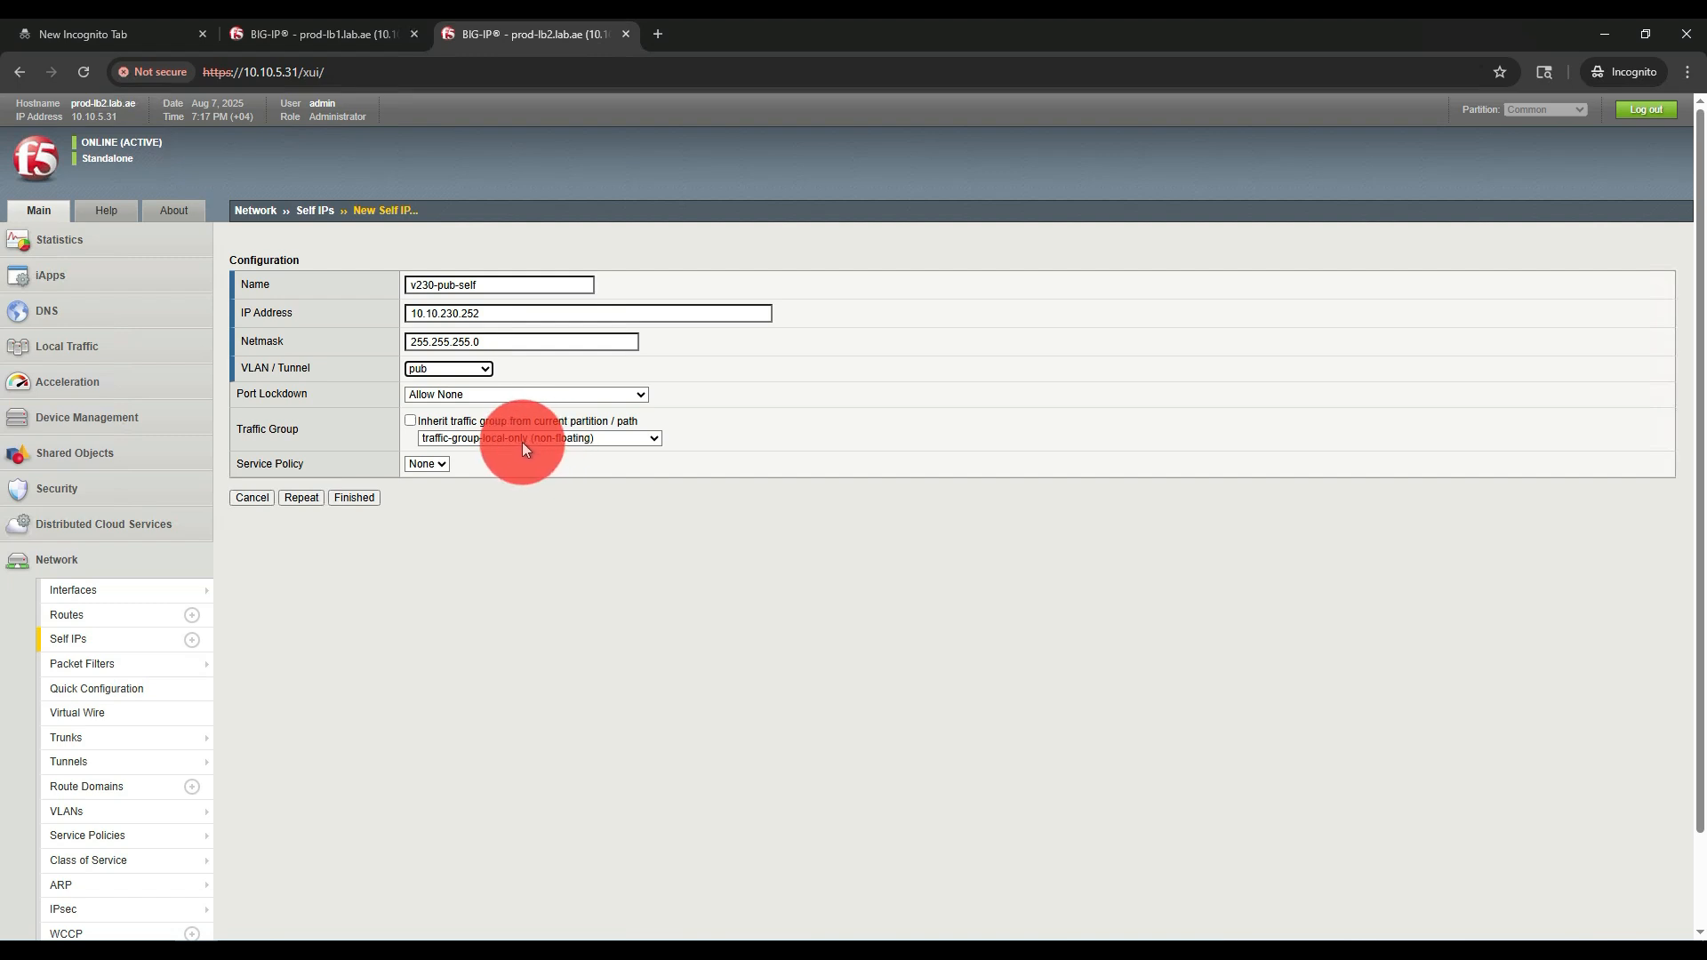
{"action": "left_click", "coordinate": [363, 496]}
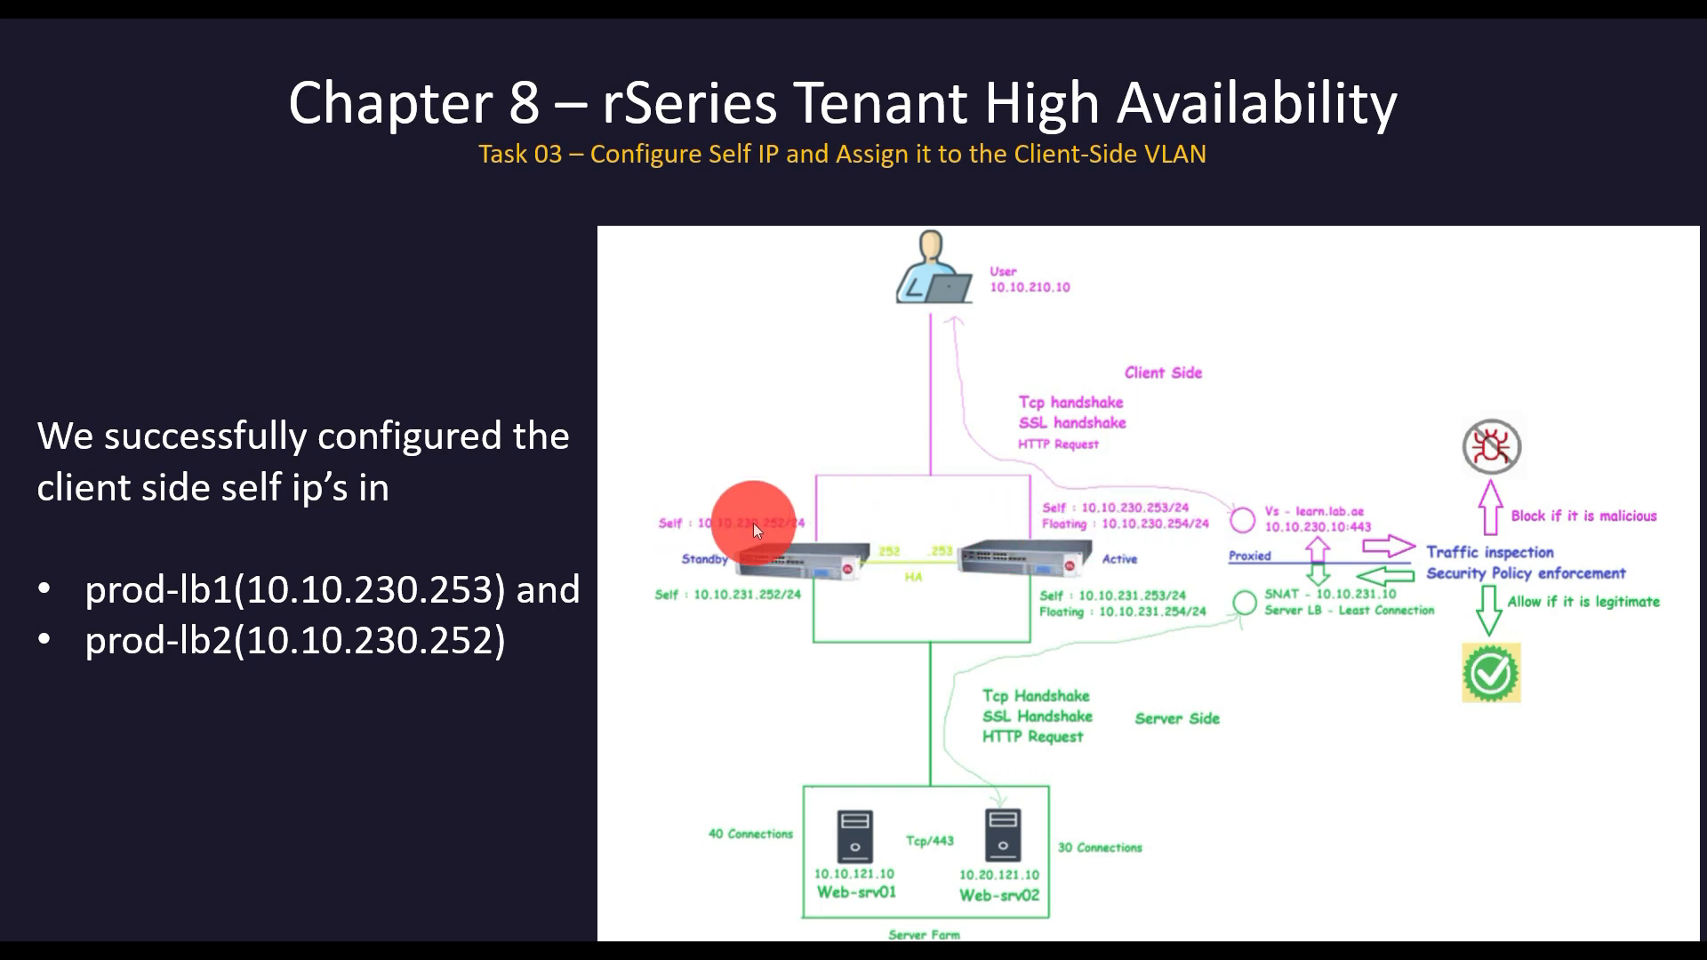
{"action": "left_click", "coordinate": [705, 526]}
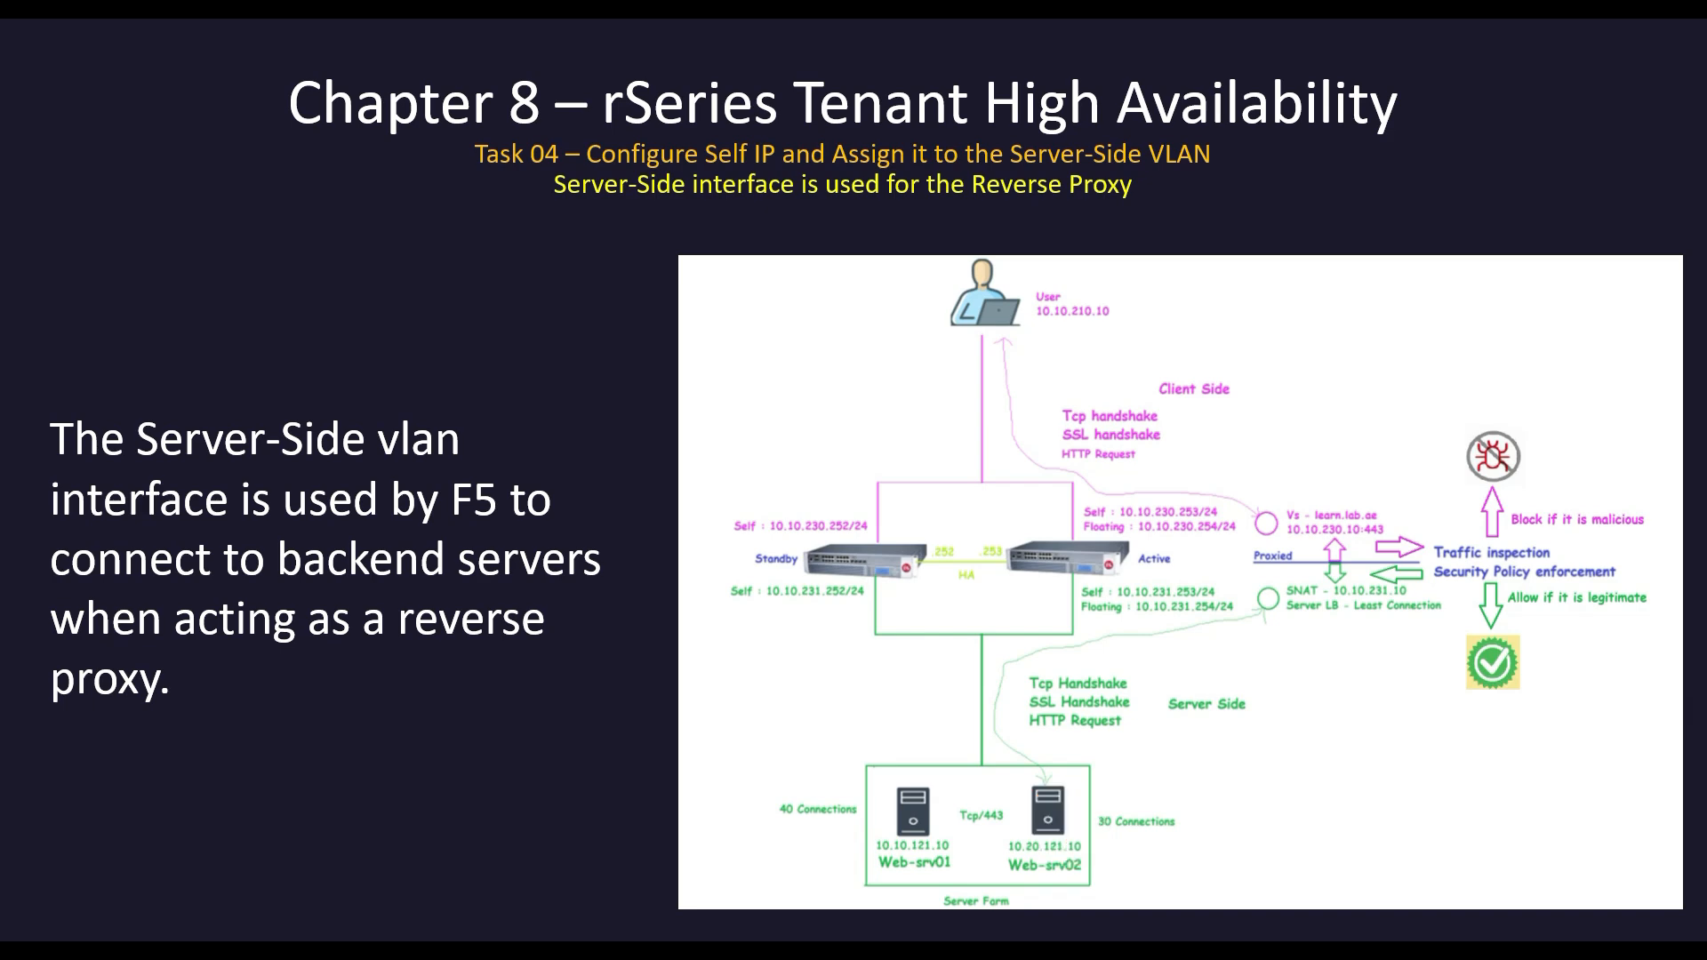
{"action": "key", "text": "Right"}
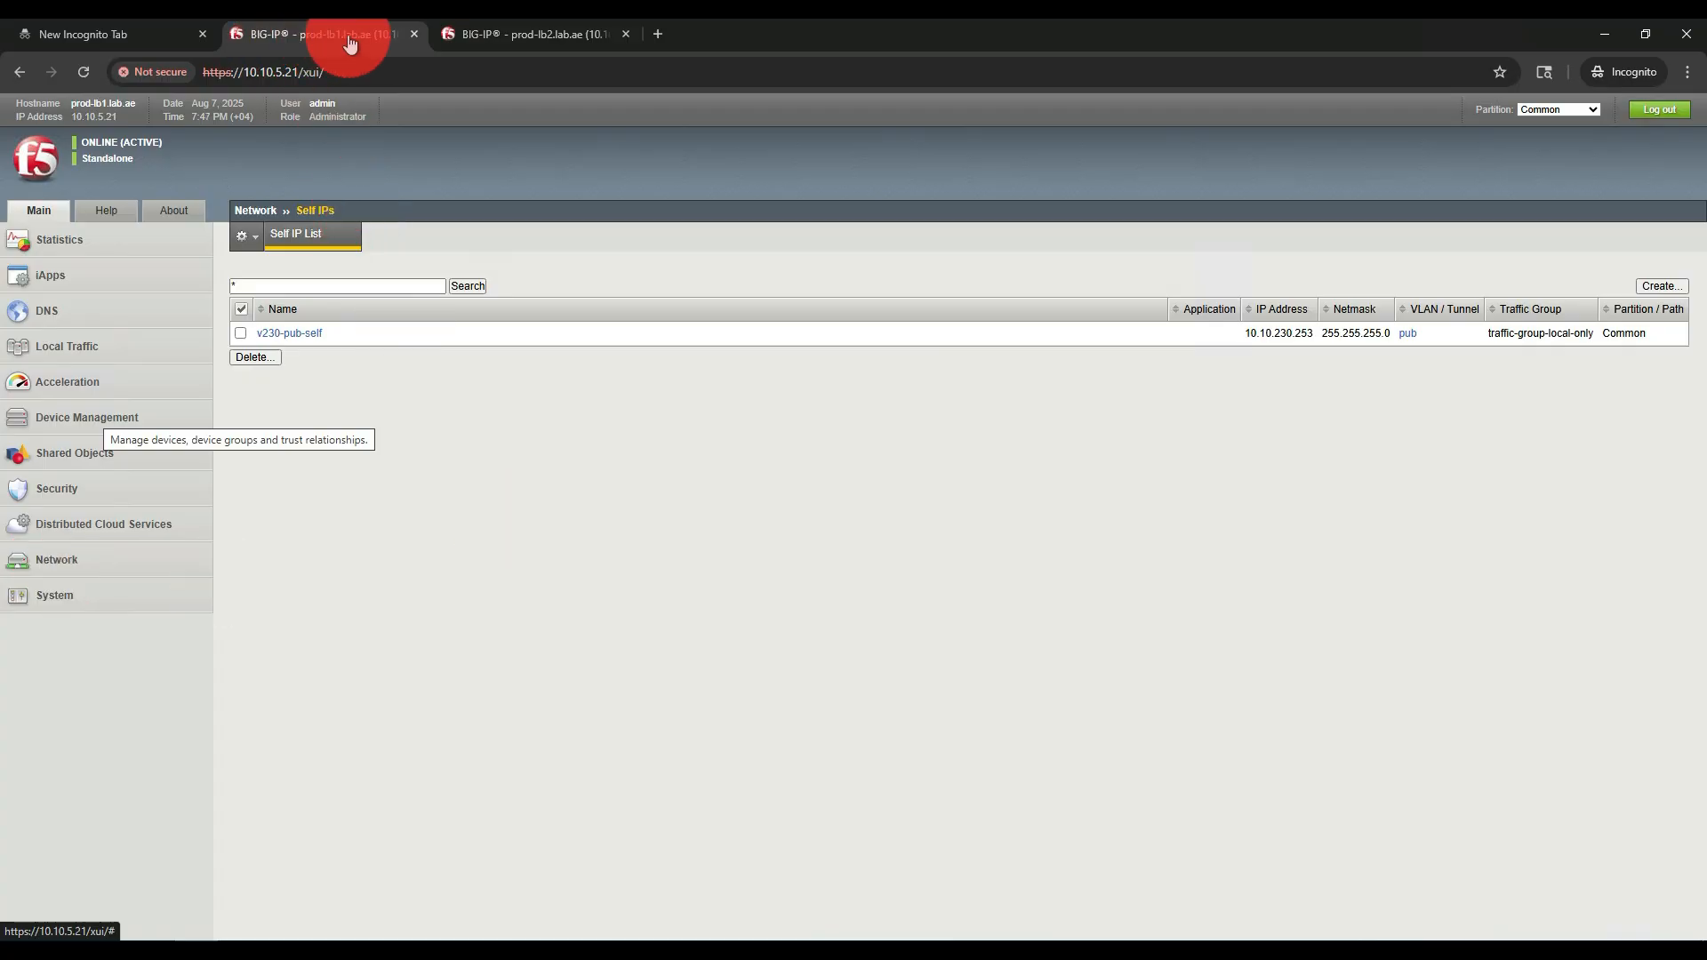
- On the prod-lb1 load balancer, start a new network self IP named v231-rp-self
{"action": "left_click", "coordinate": [86, 561]}
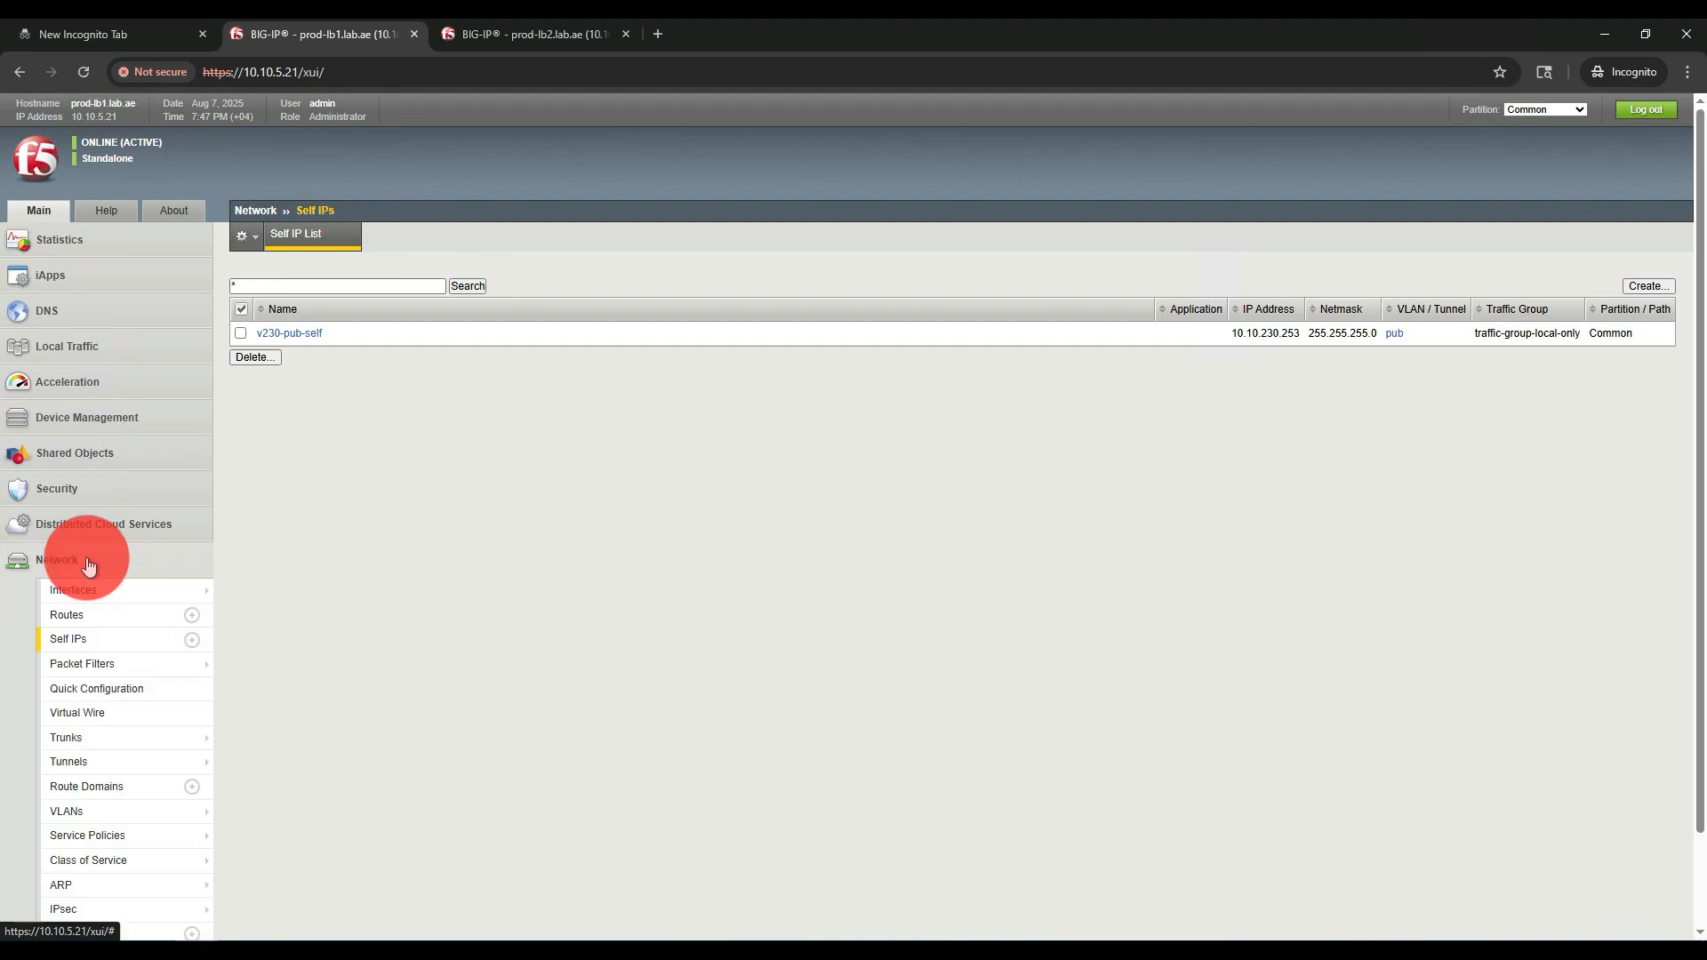
{"action": "left_click", "coordinate": [94, 642]}
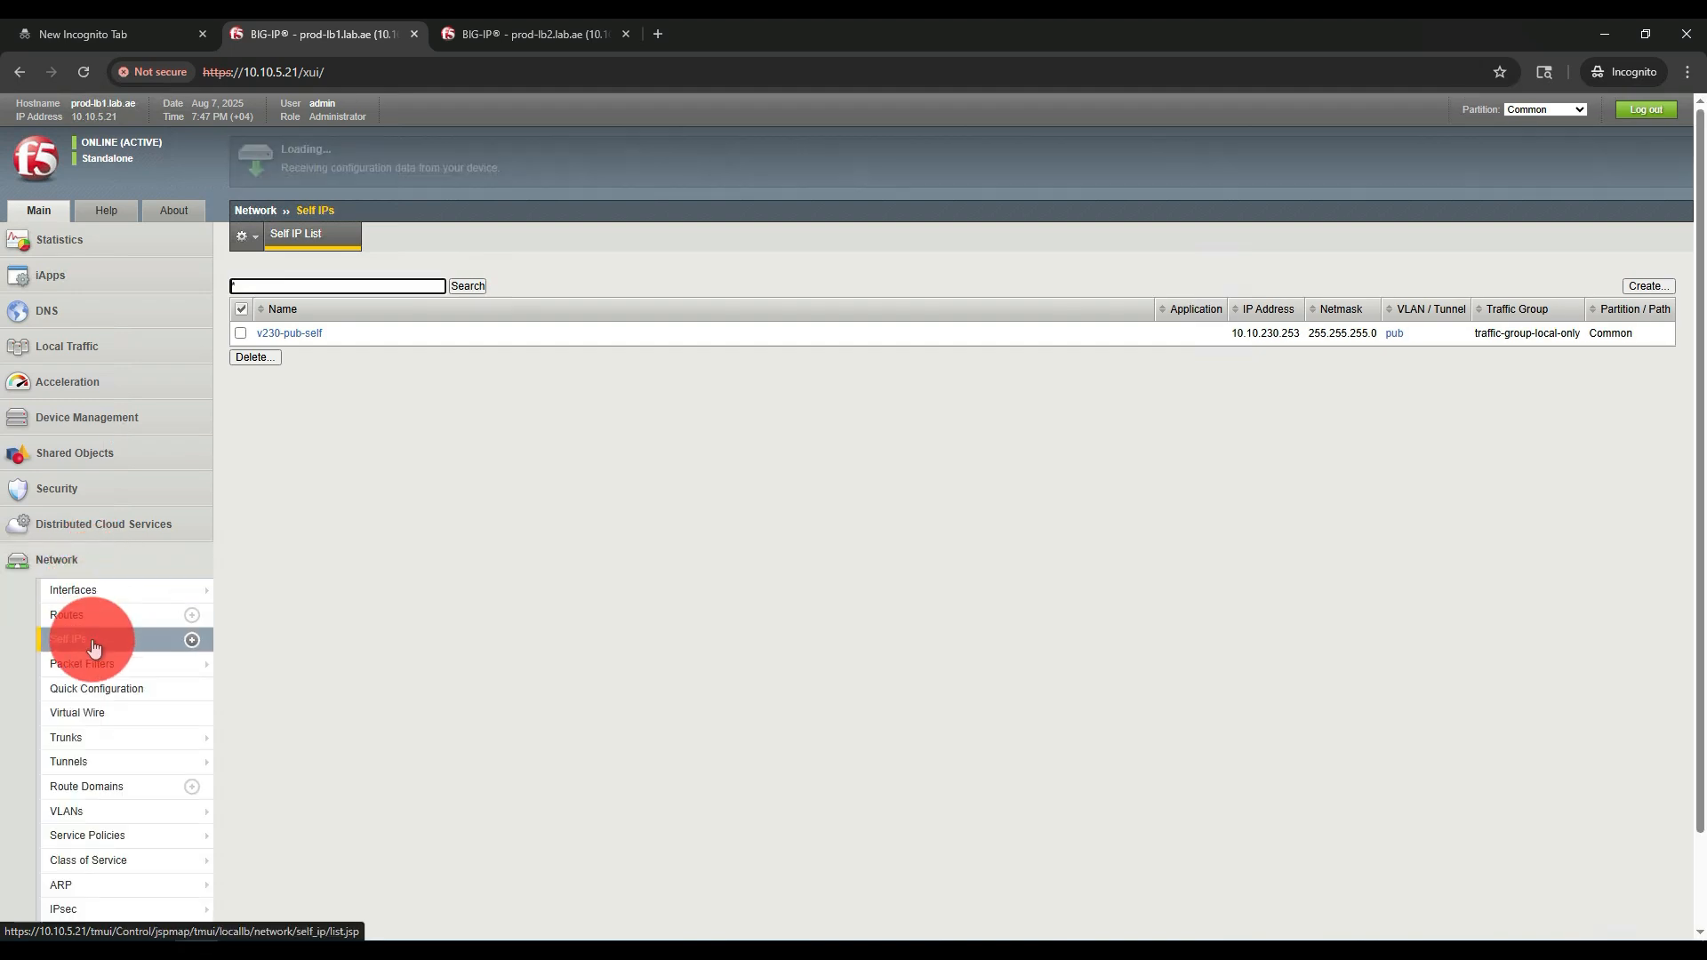
{"action": "left_click", "coordinate": [1646, 287]}
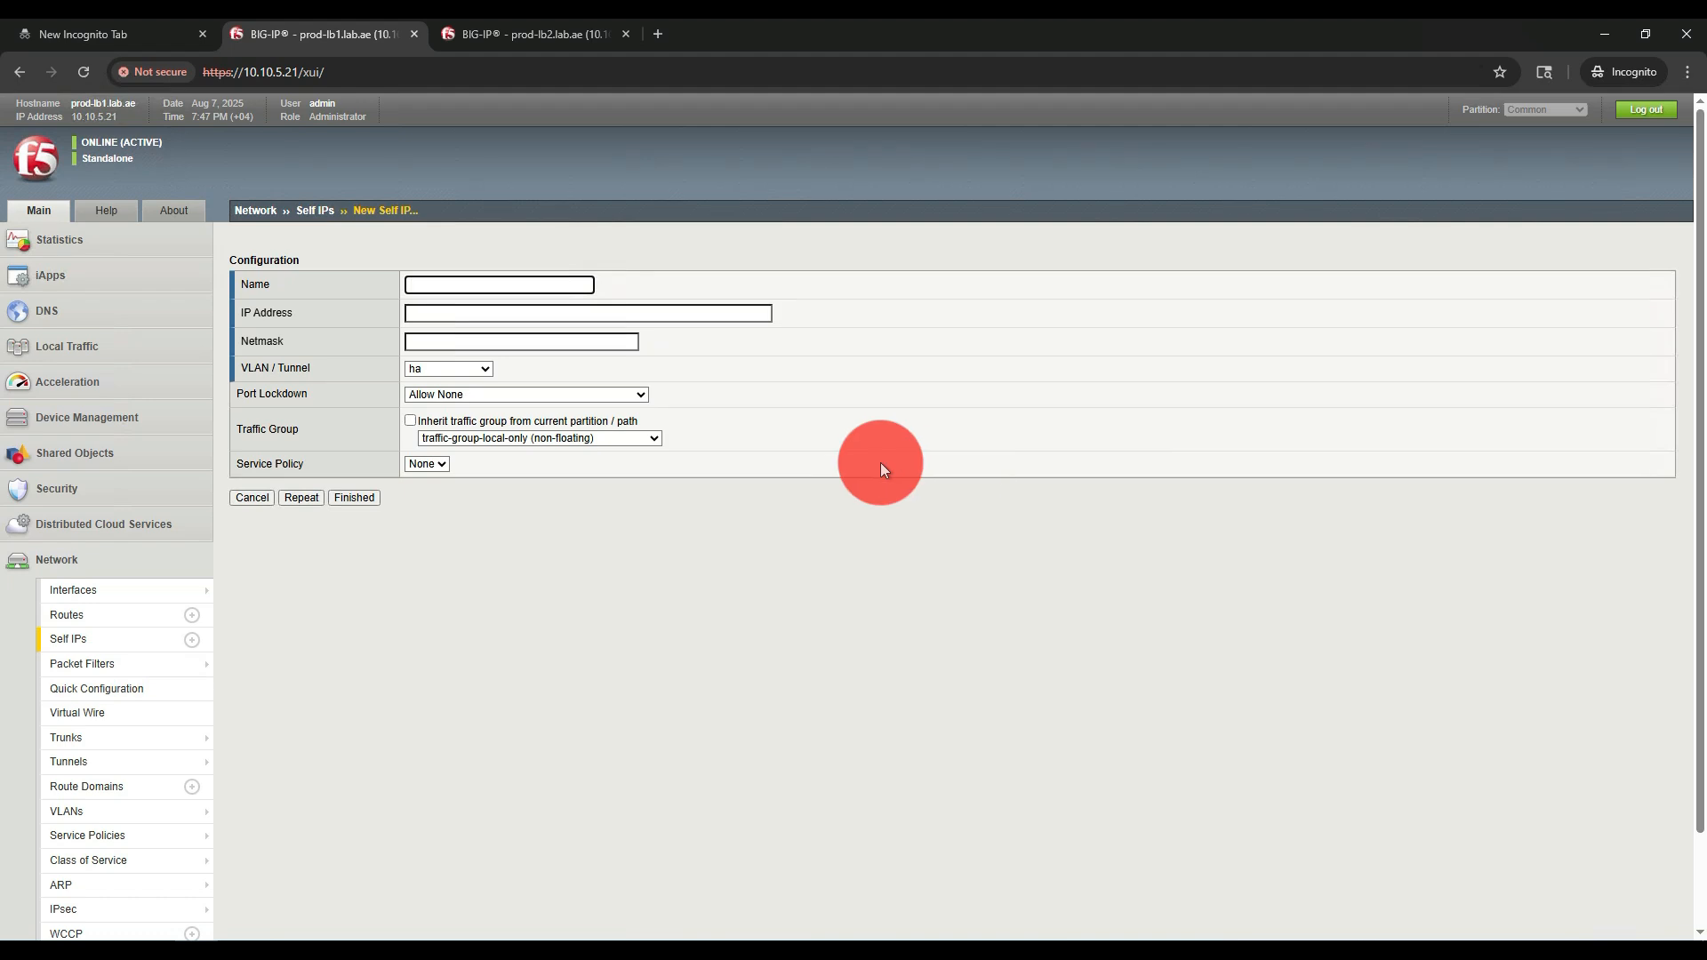
{"action": "type", "text": "v231-rp-self"}
{"action": "key", "text": "Tab"}
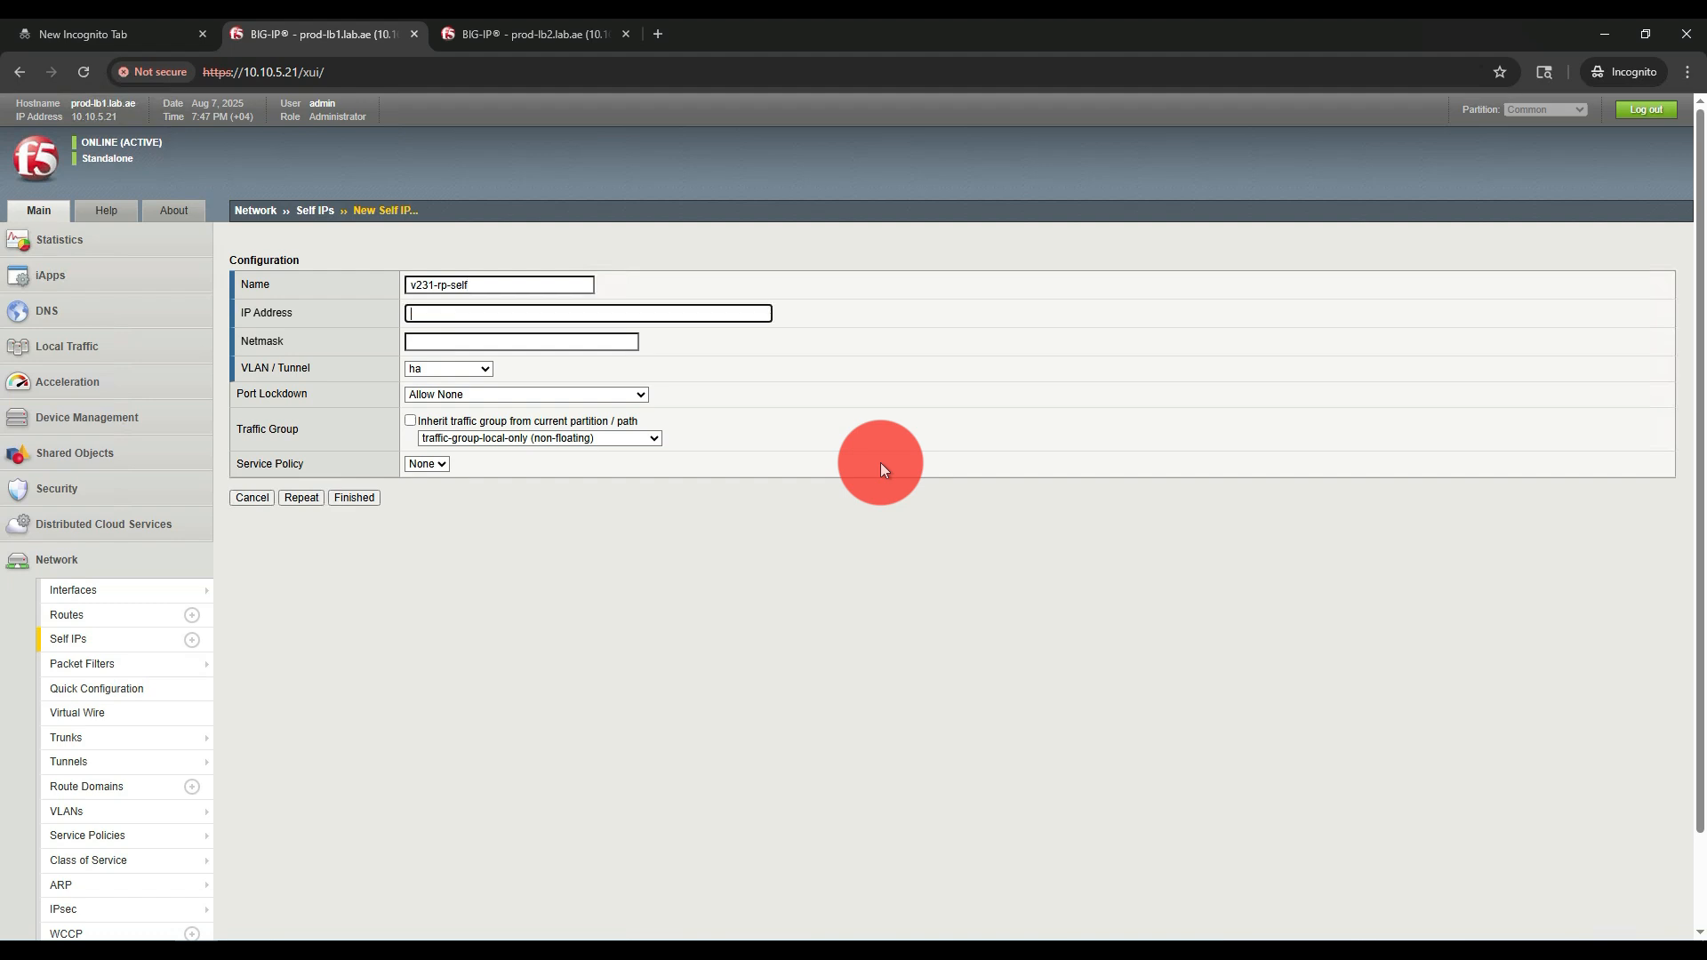
- Create the v231-rp-self self IP with address 10.10.231.253, netmask 255.255.255.0 and VLAN rp
{"action": "type", "text": "10.10.231.253"}
{"action": "key", "text": "Tab"}
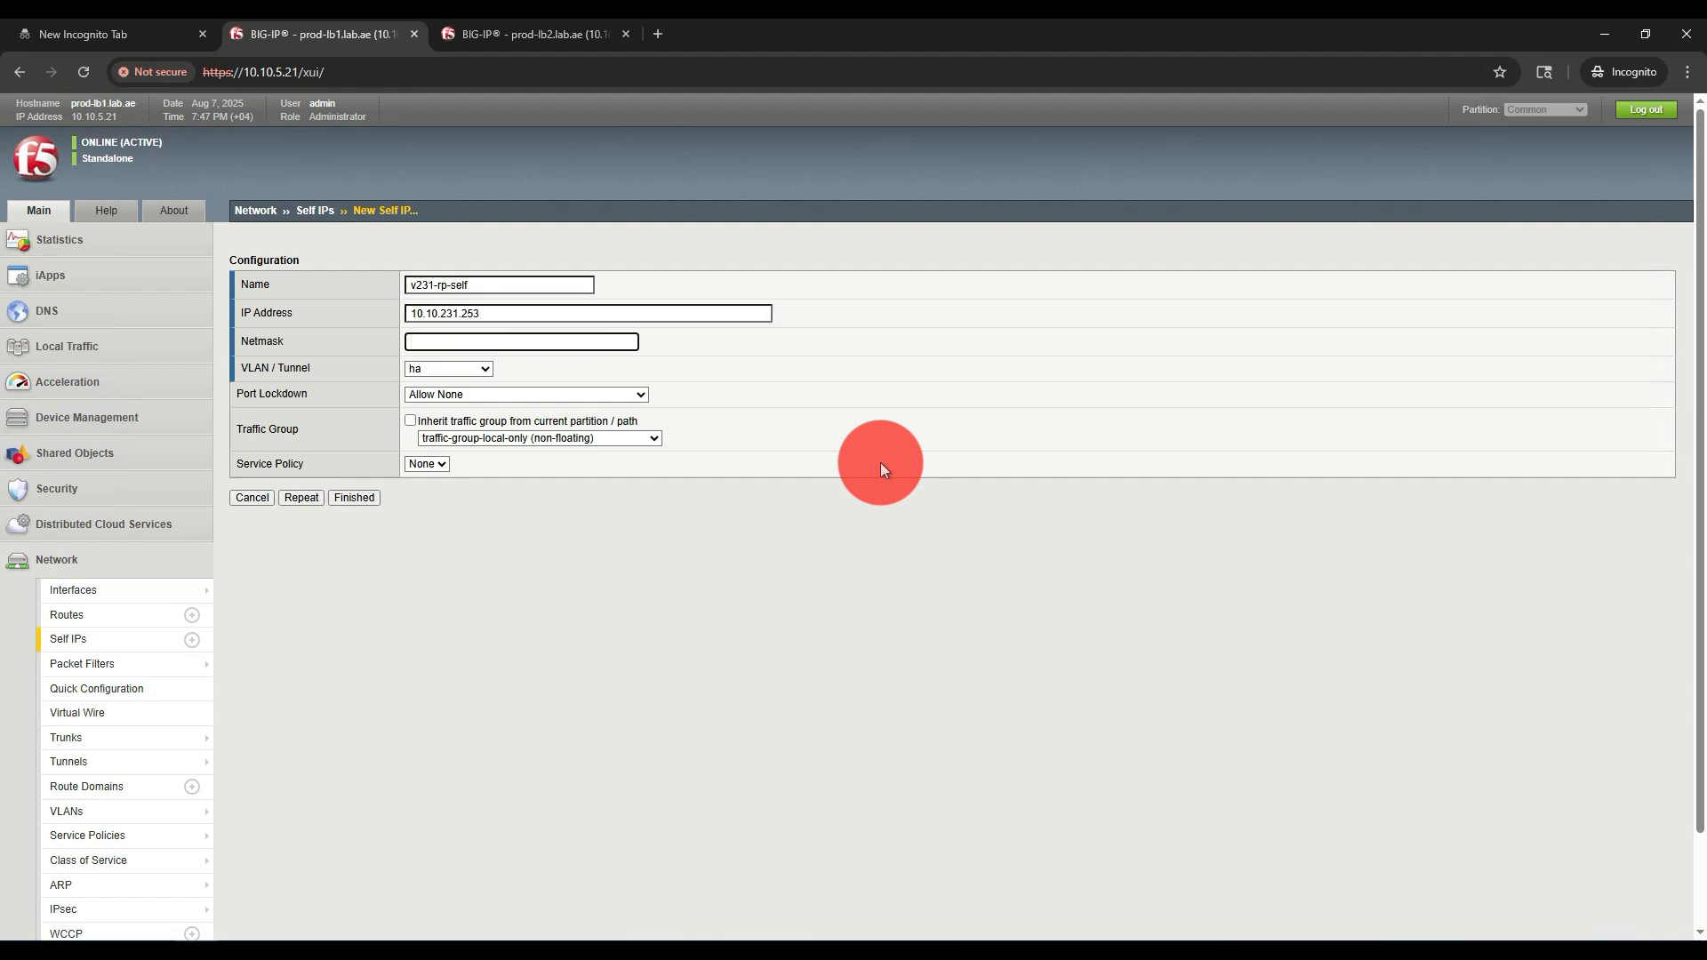
{"action": "type", "text": "255.255.255.0"}
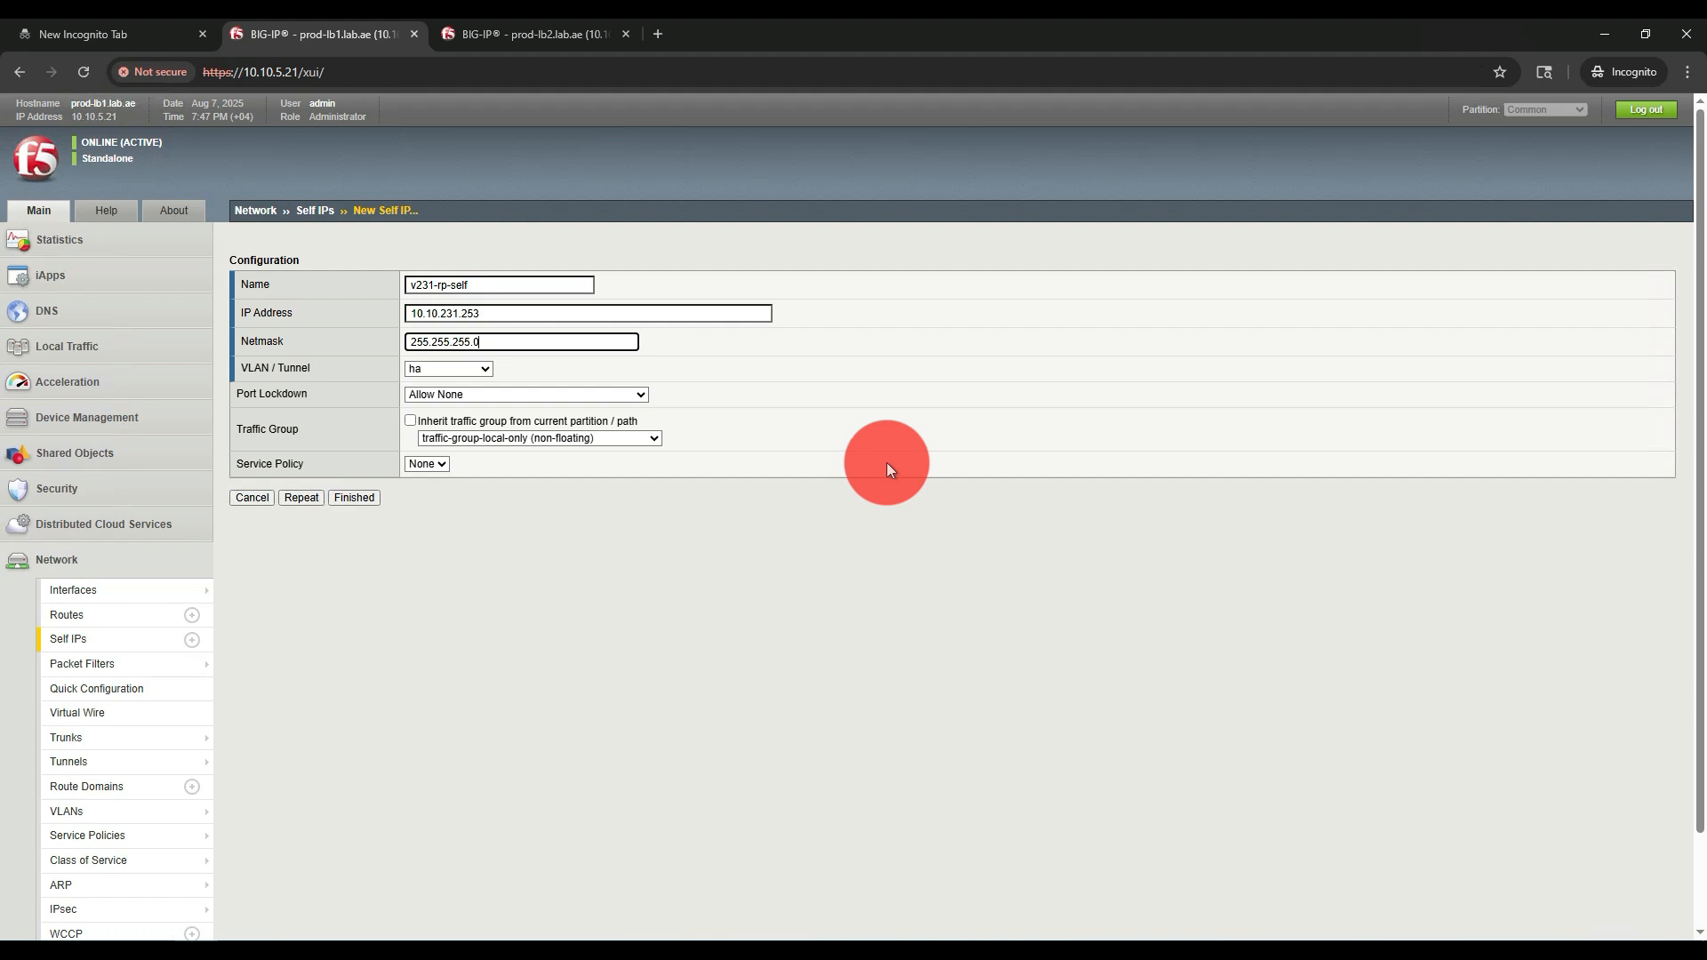
{"action": "left_click", "coordinate": [420, 368]}
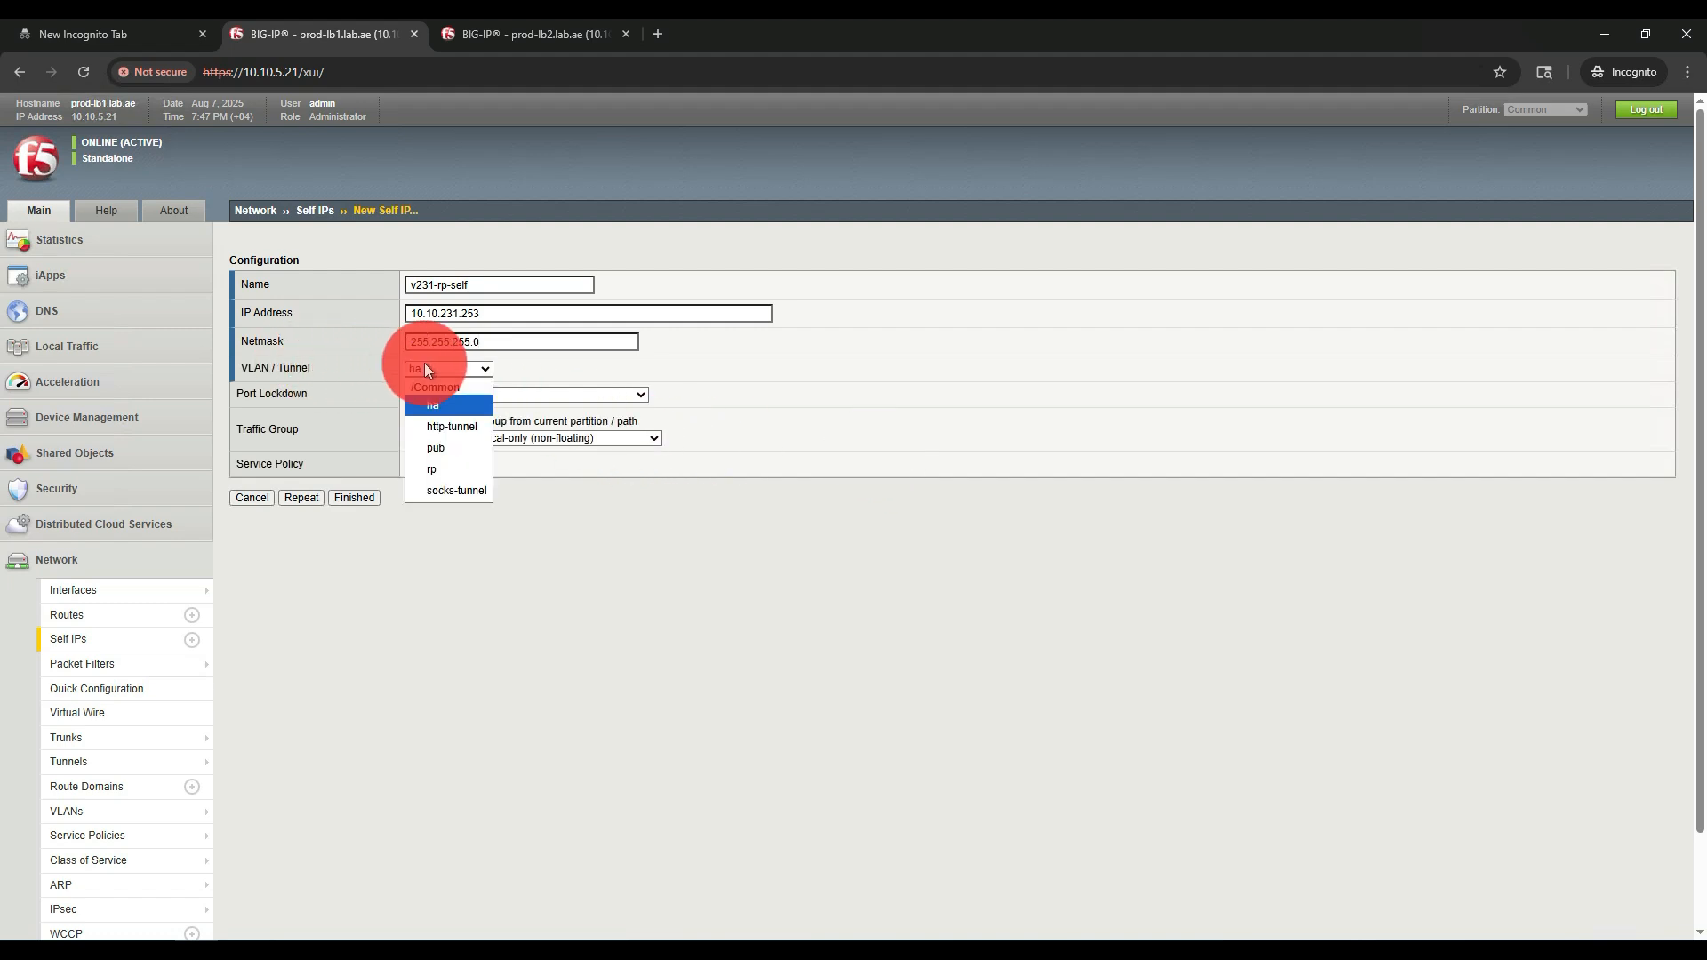
{"action": "left_click", "coordinate": [432, 470]}
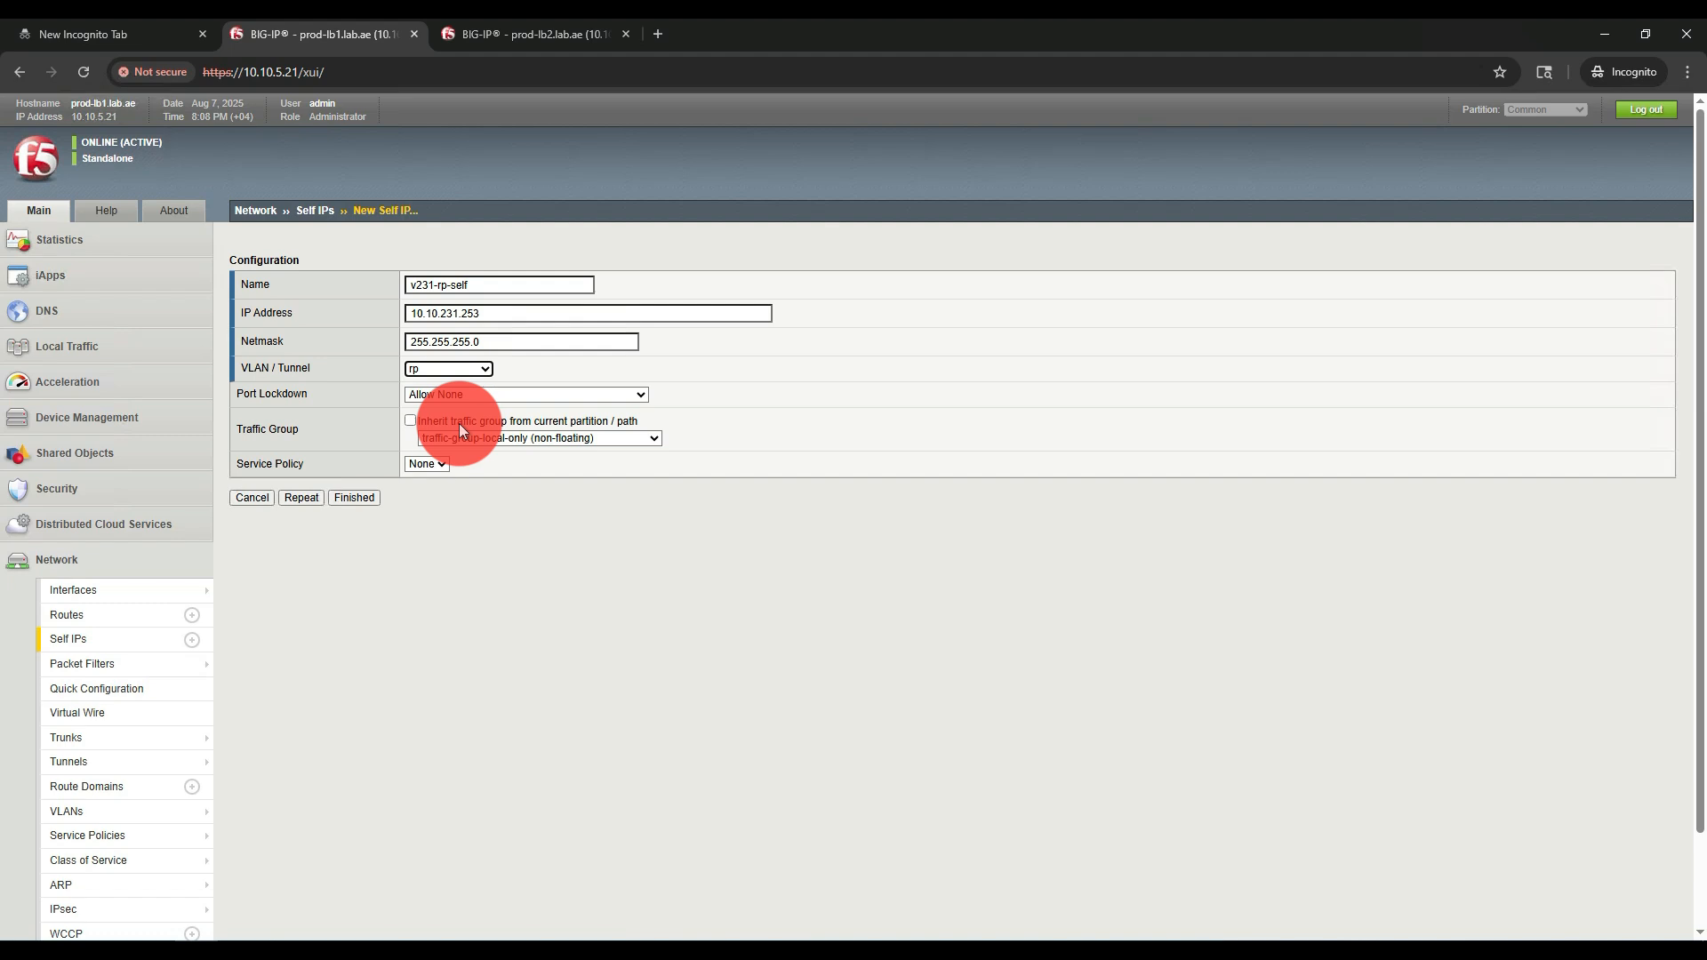
{"action": "left_click", "coordinate": [368, 497]}
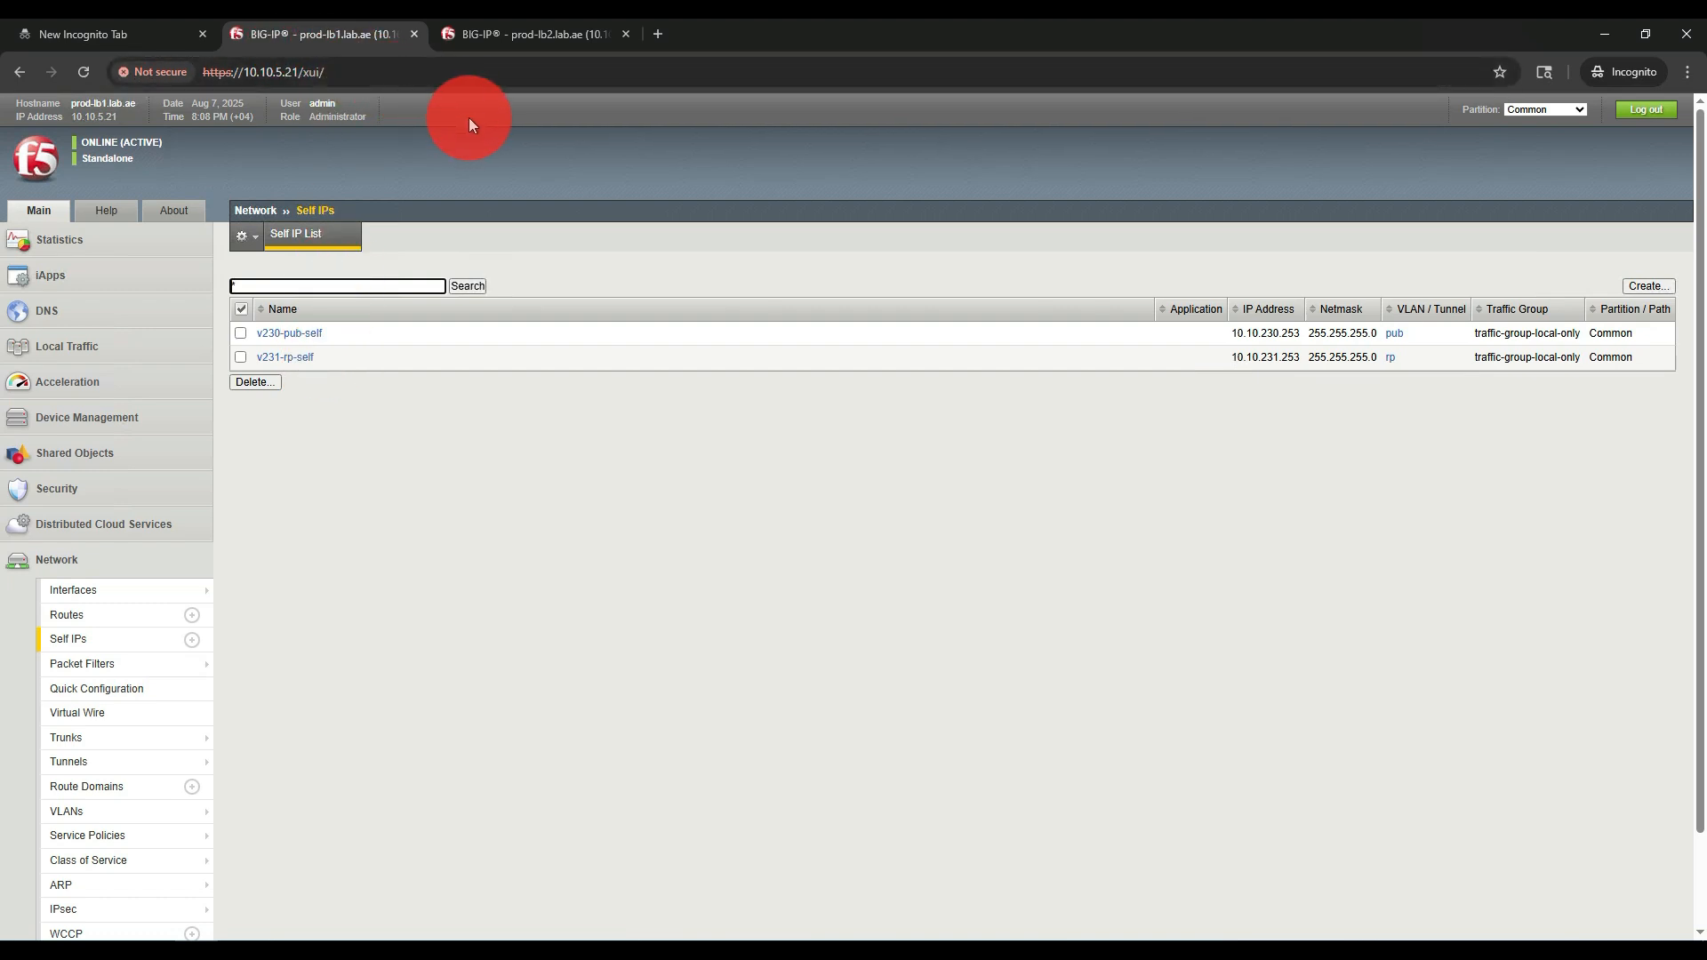
- Switch to prod-lb2 and start a new network self IP named v231-rp-self
{"action": "left_click", "coordinate": [512, 39]}
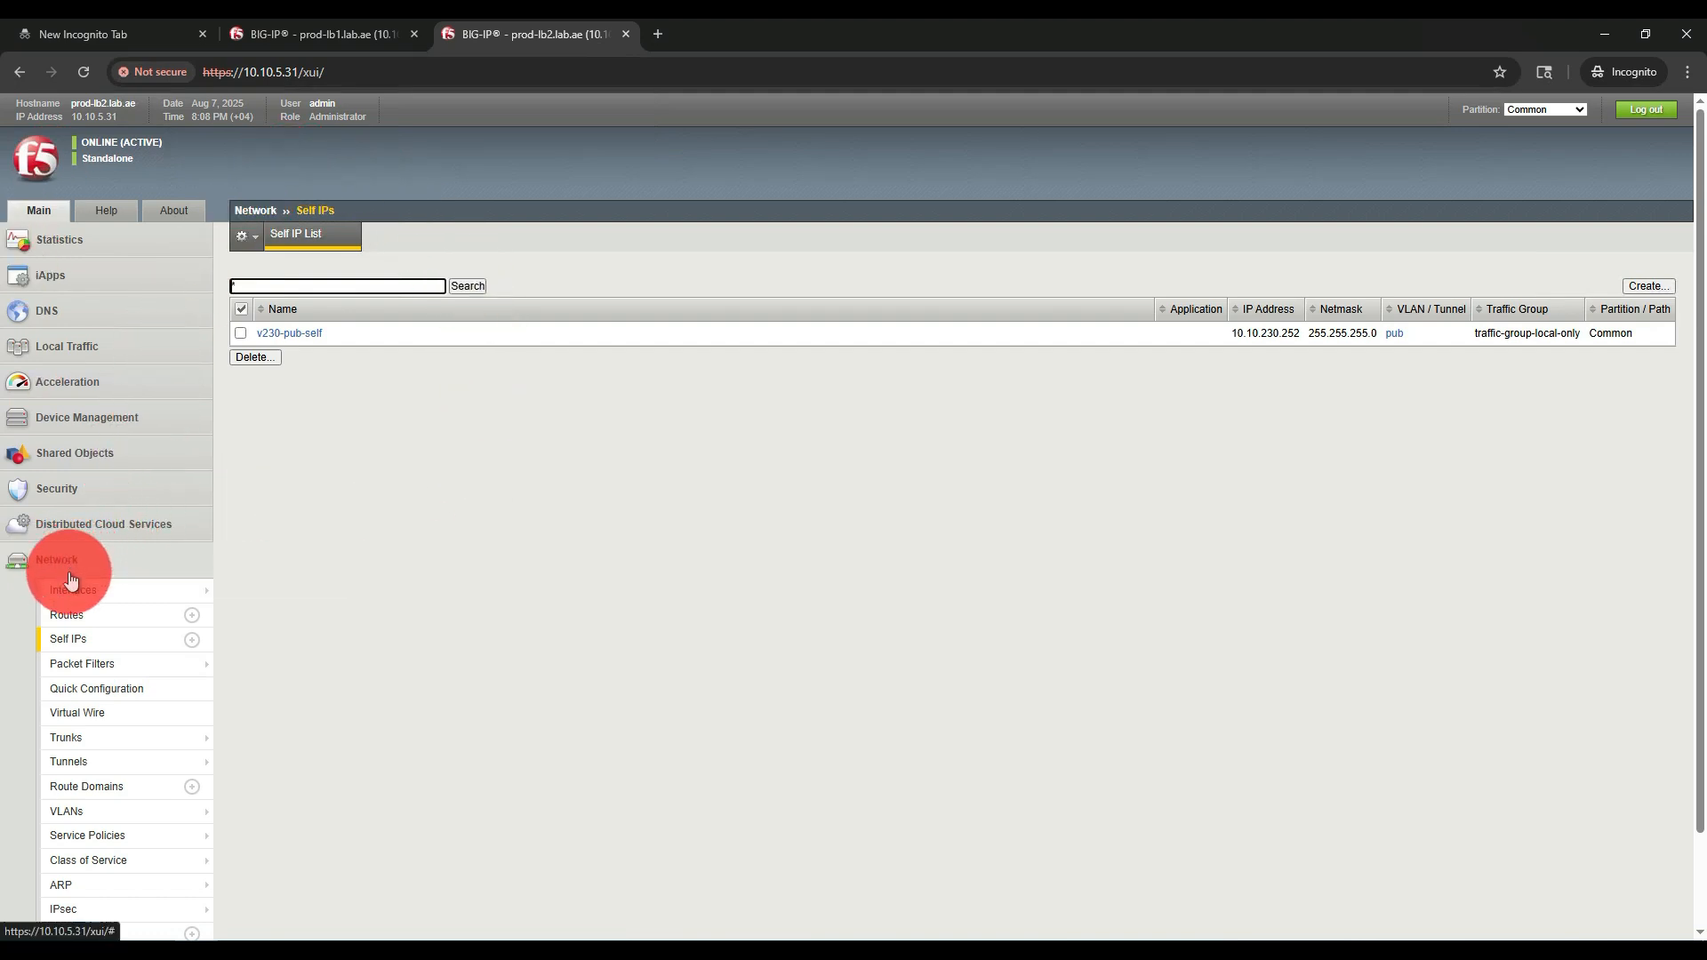
{"action": "left_click", "coordinate": [78, 640]}
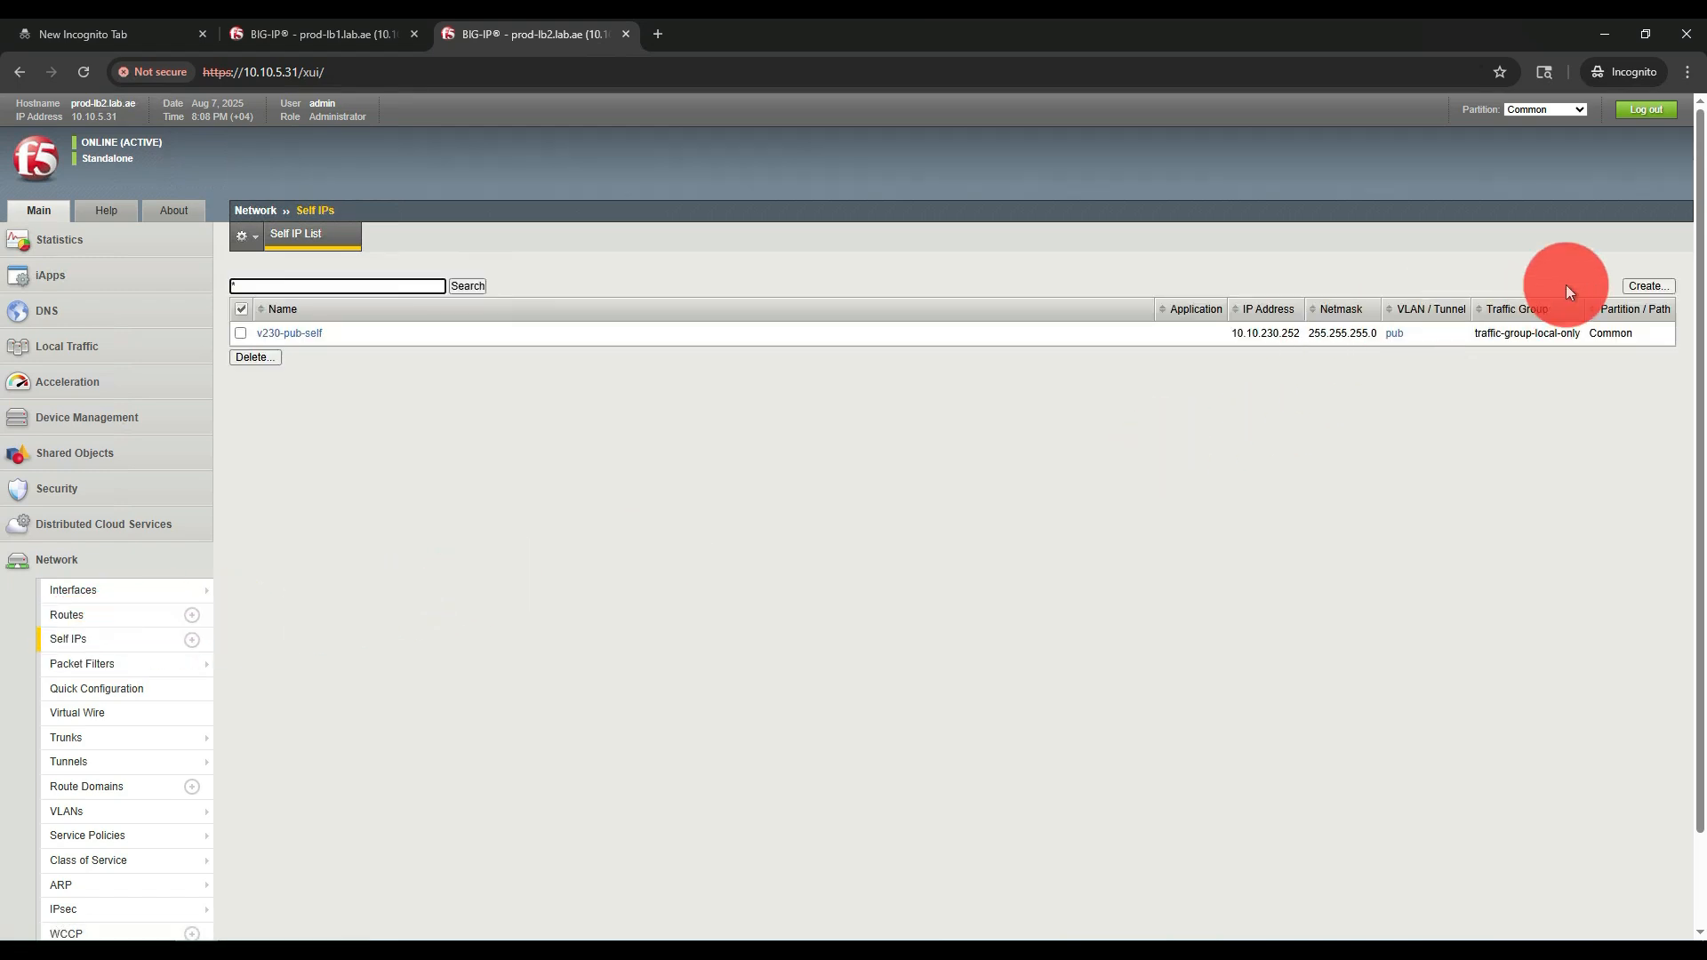
{"action": "left_click", "coordinate": [1642, 286]}
{"action": "type", "text": "v231-"}
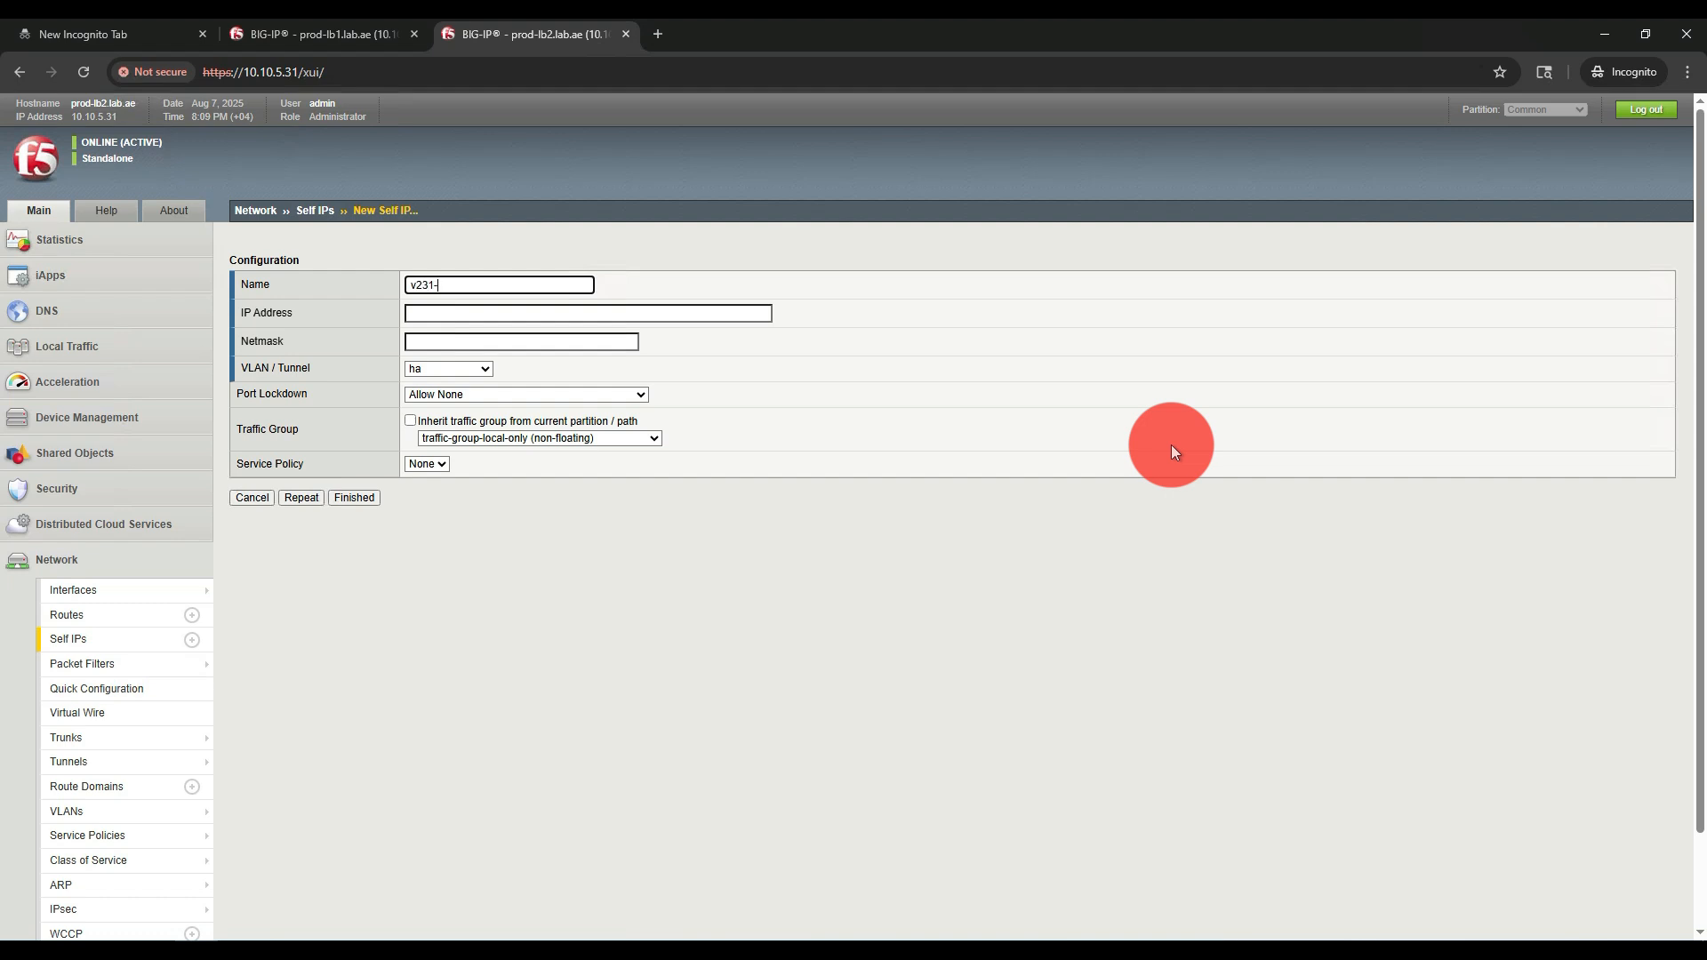
{"action": "type", "text": "rp-self"}
{"action": "key", "text": "Tab"}
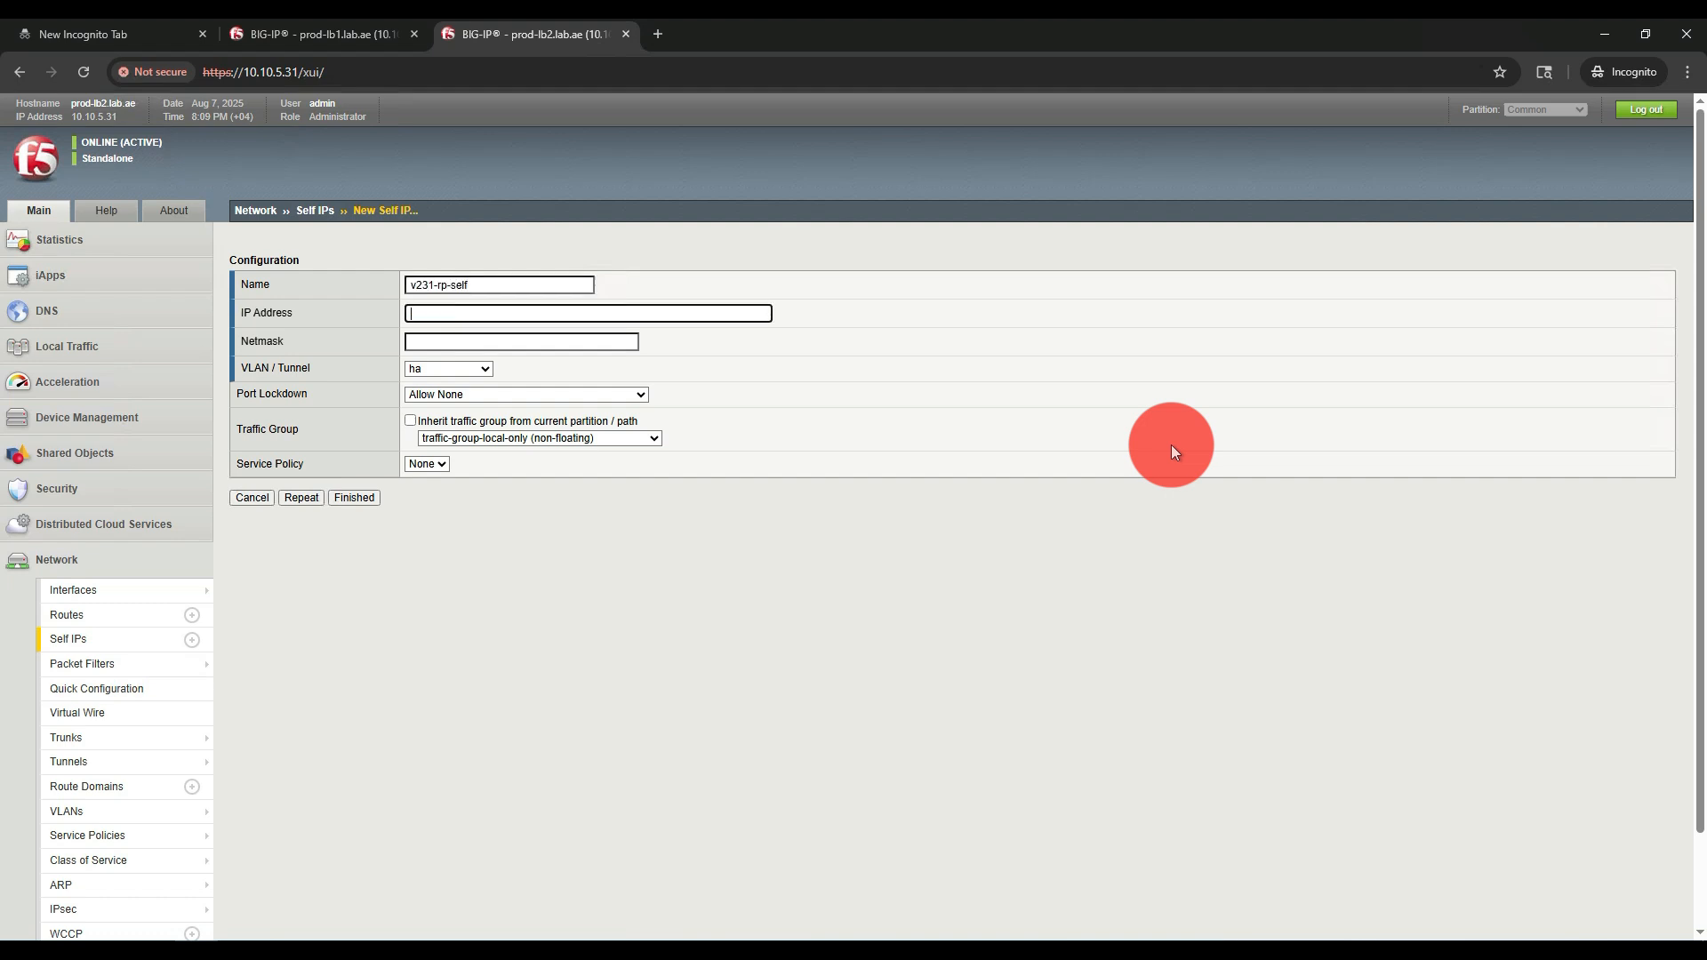
- Create the v231-rp-self self IP with address 10.10.231.252, netmask 255.255.255.0 and VLAN rp
{"action": "type", "text": "10.10.231.252"}
{"action": "key", "text": "Tab"}
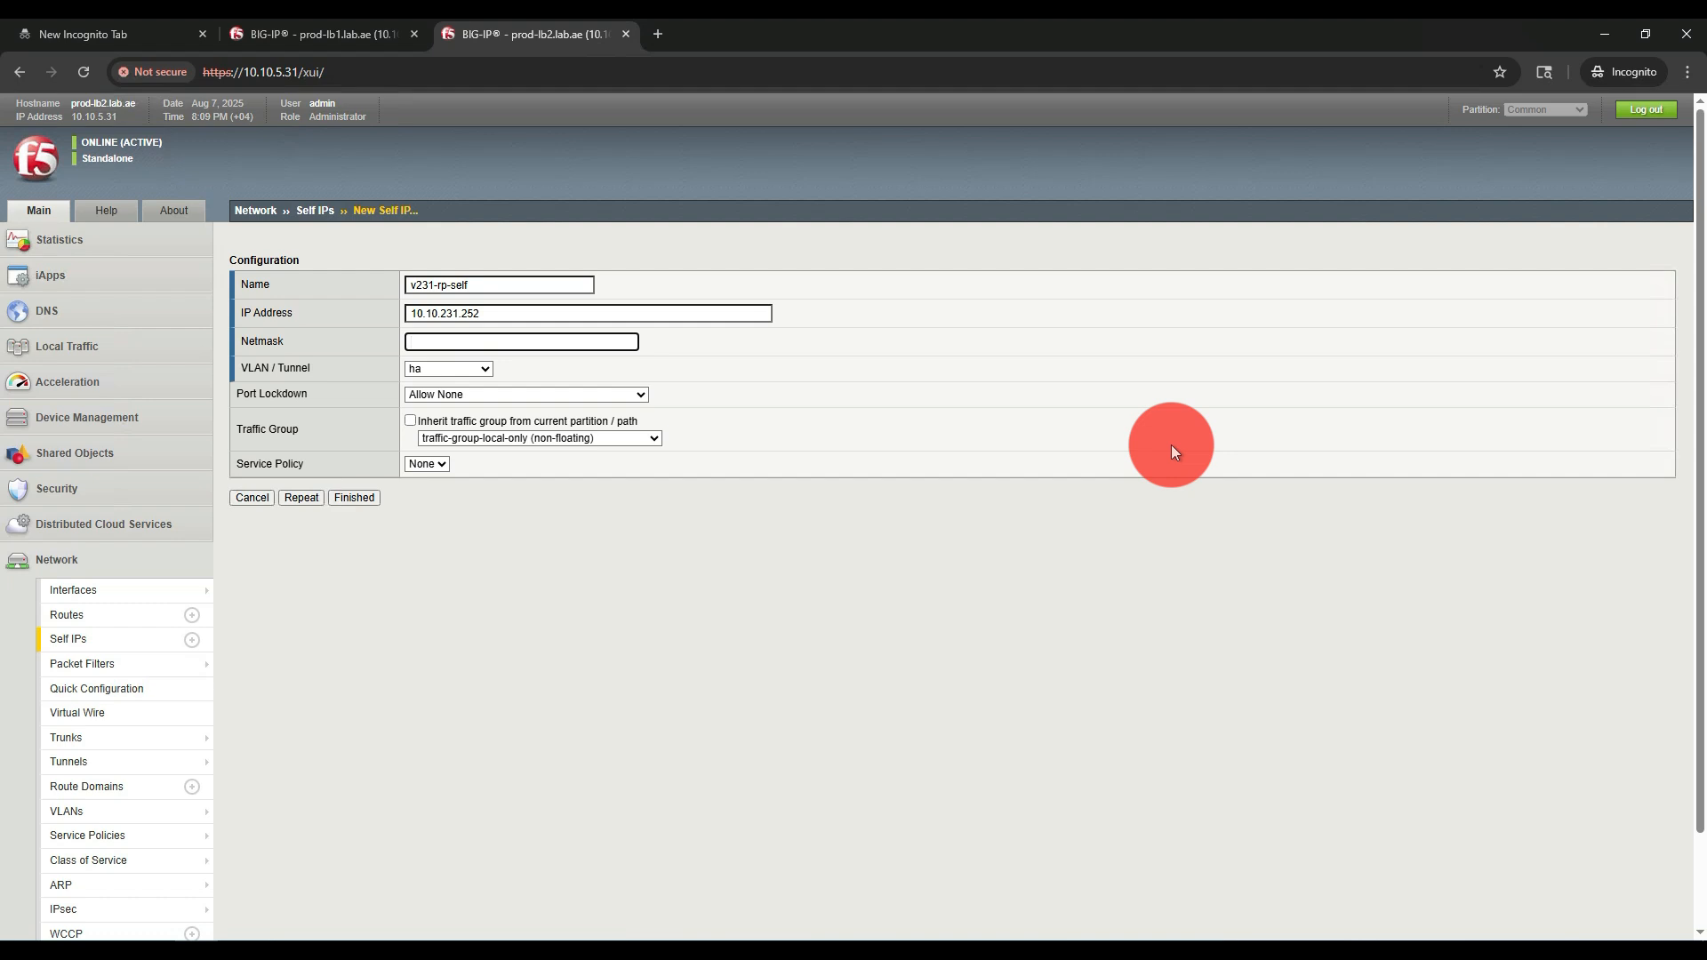
{"action": "type", "text": "255.255.255.0"}
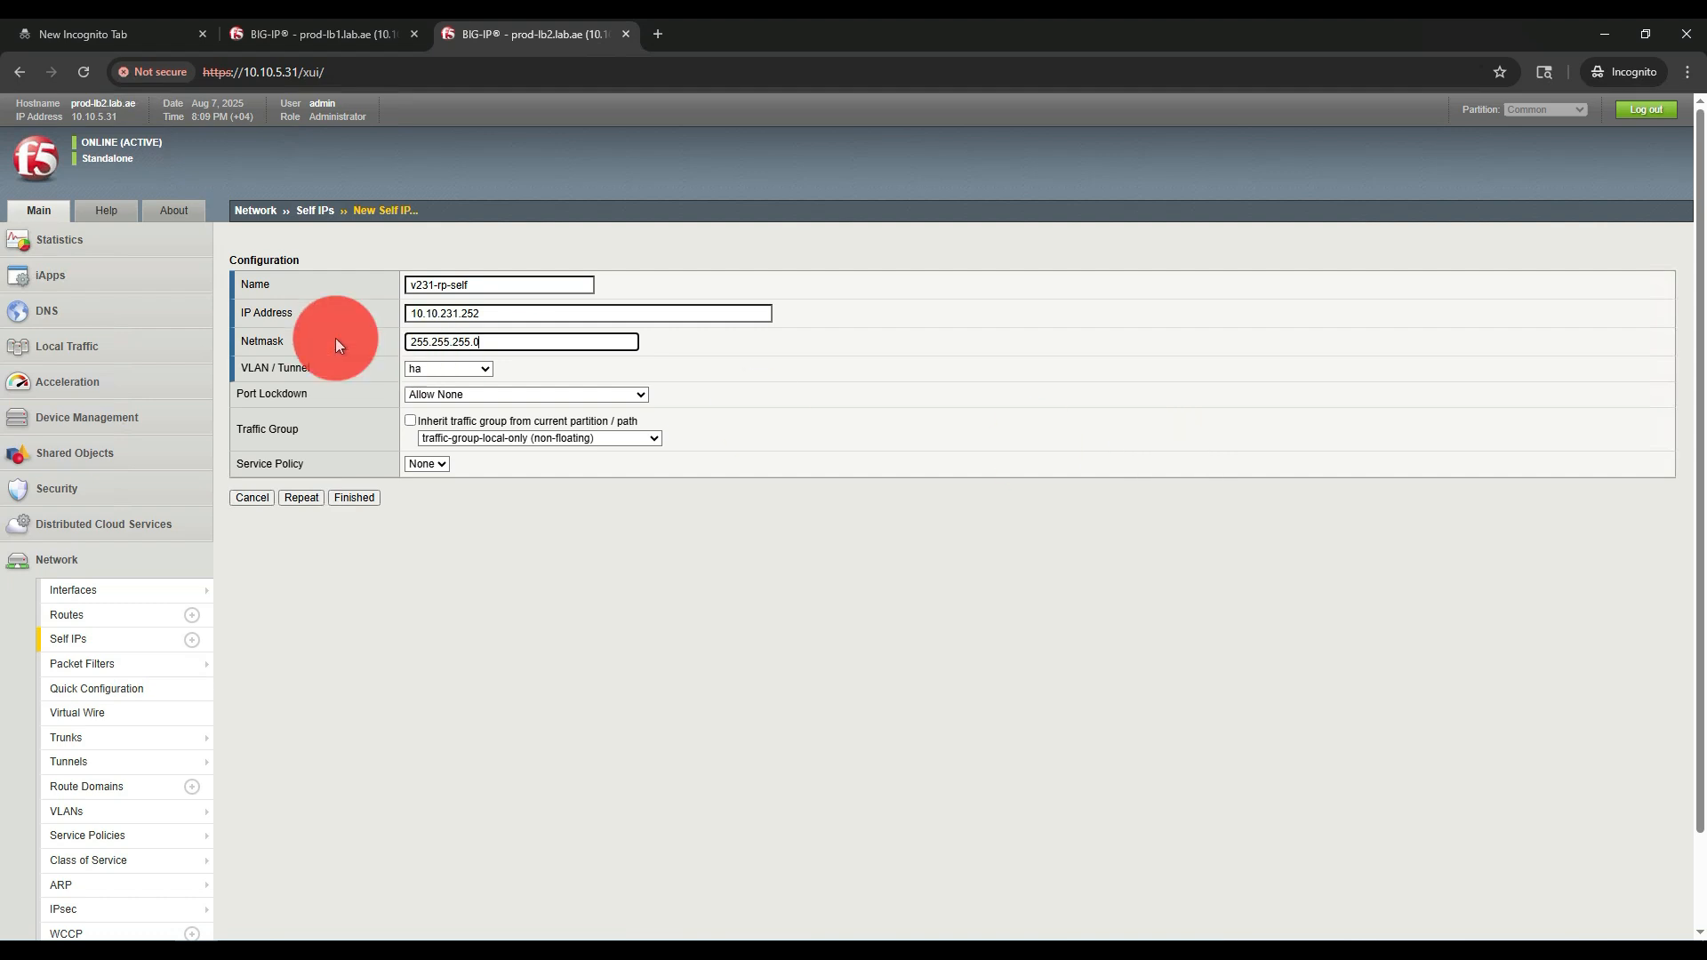
{"action": "left_click", "coordinate": [438, 370]}
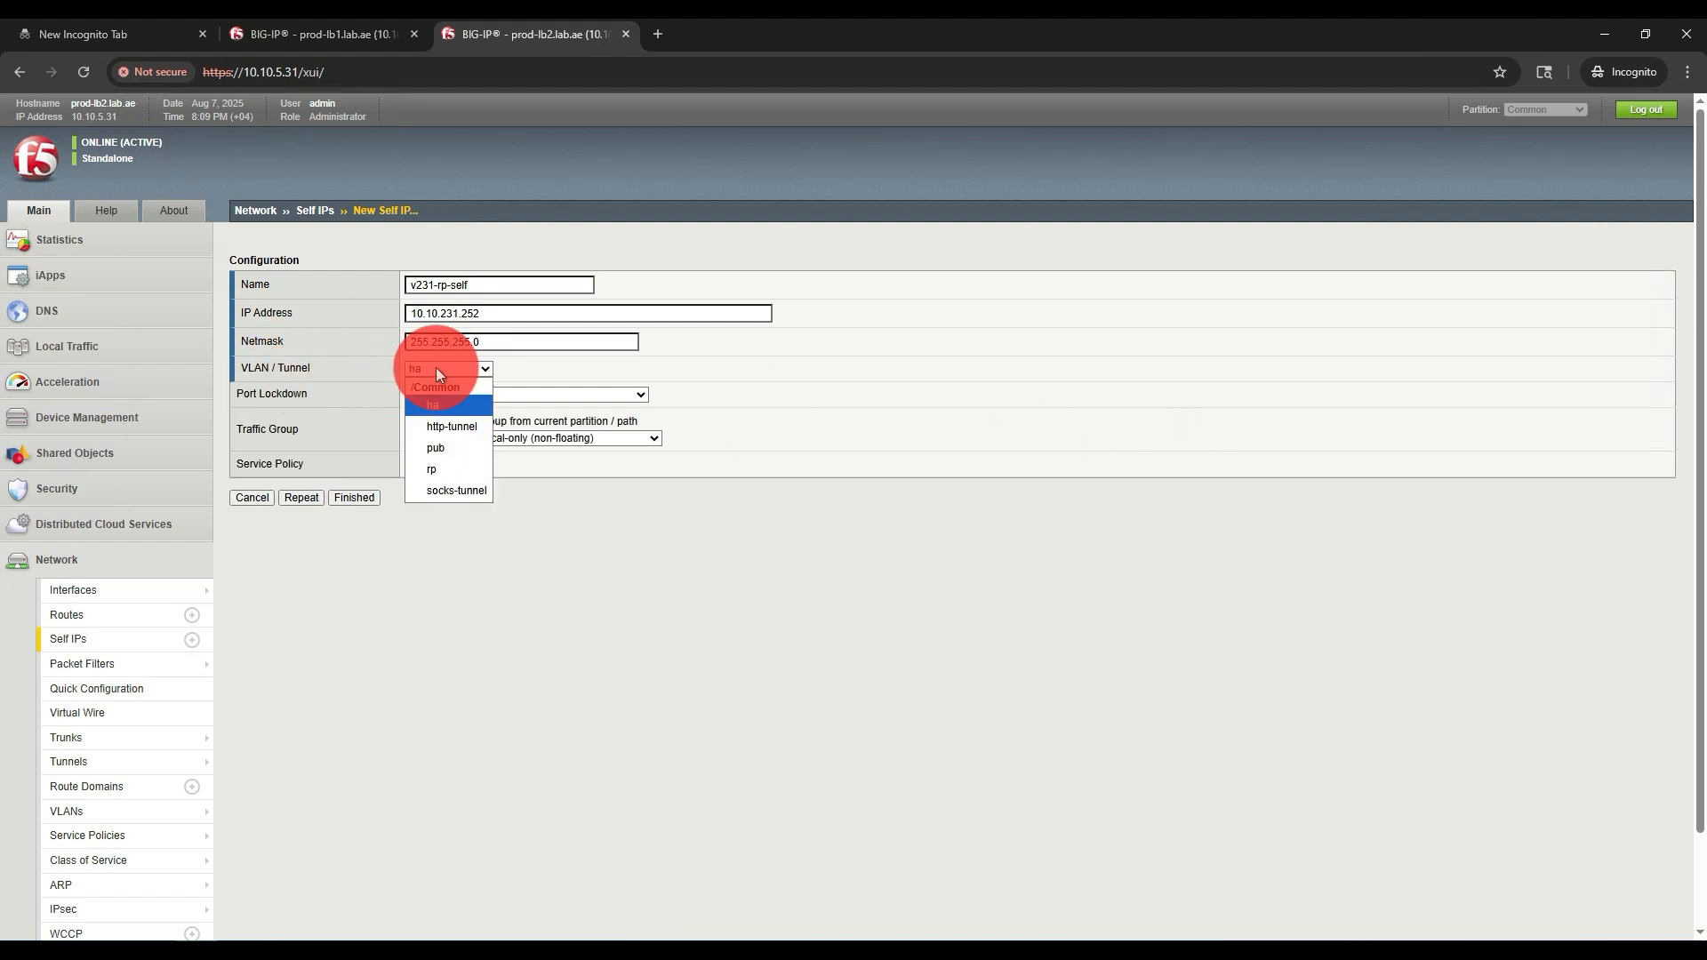
{"action": "left_click", "coordinate": [448, 471]}
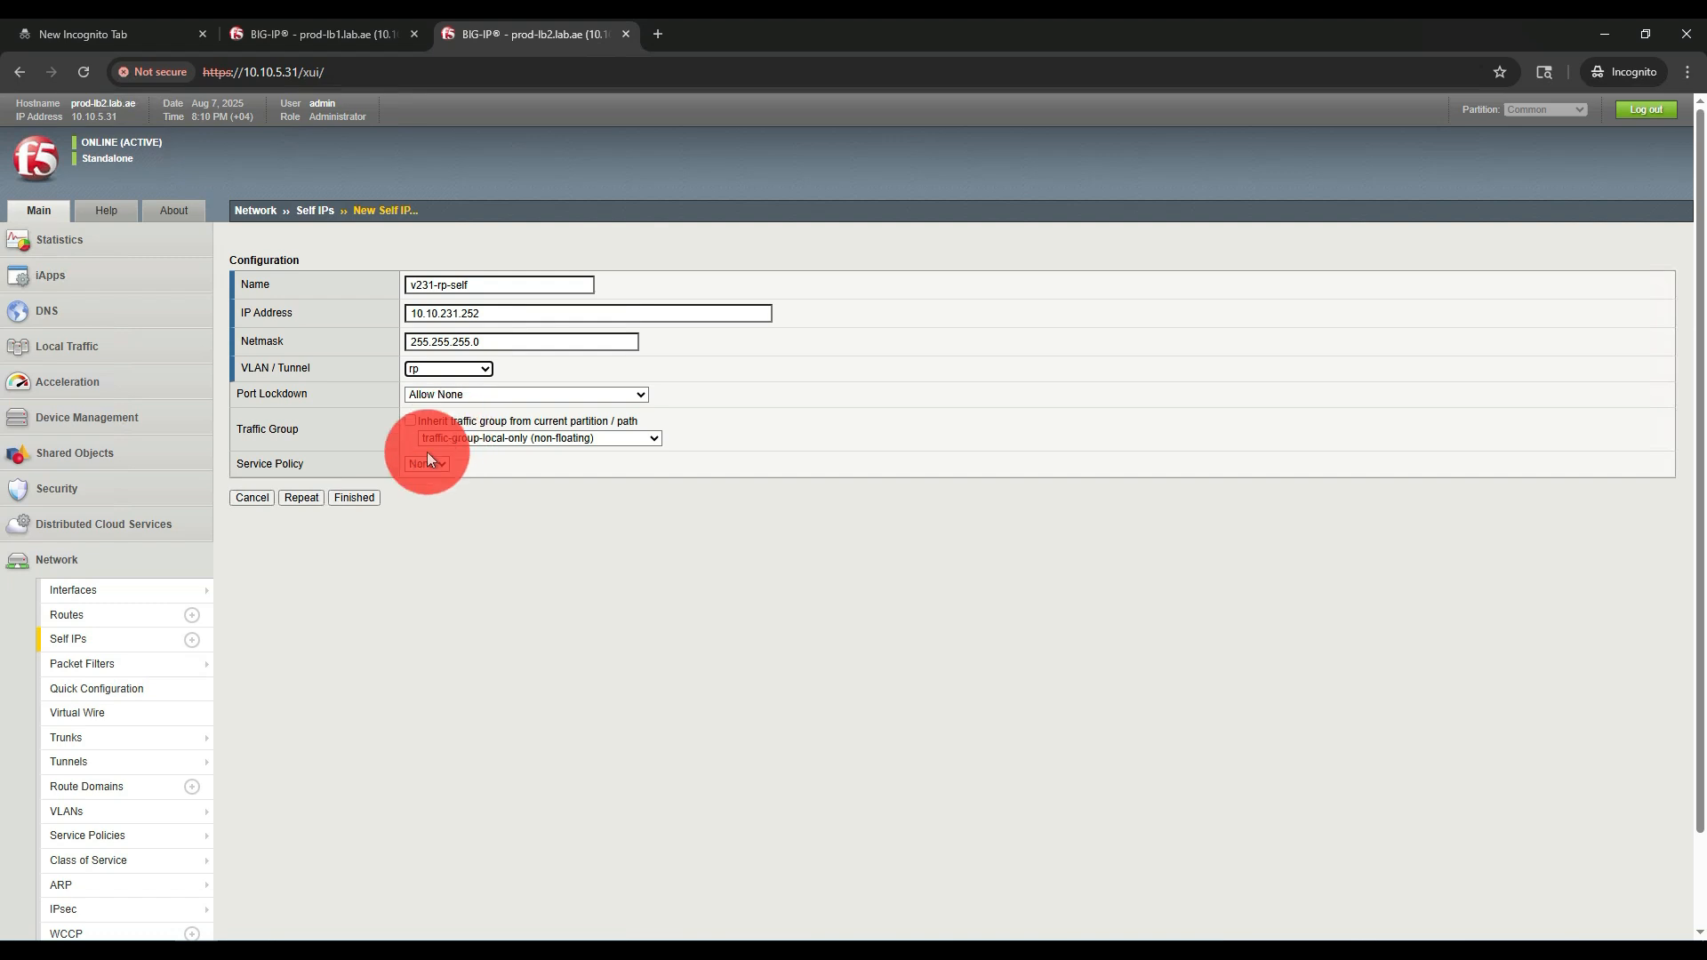
{"action": "left_click", "coordinate": [370, 498]}
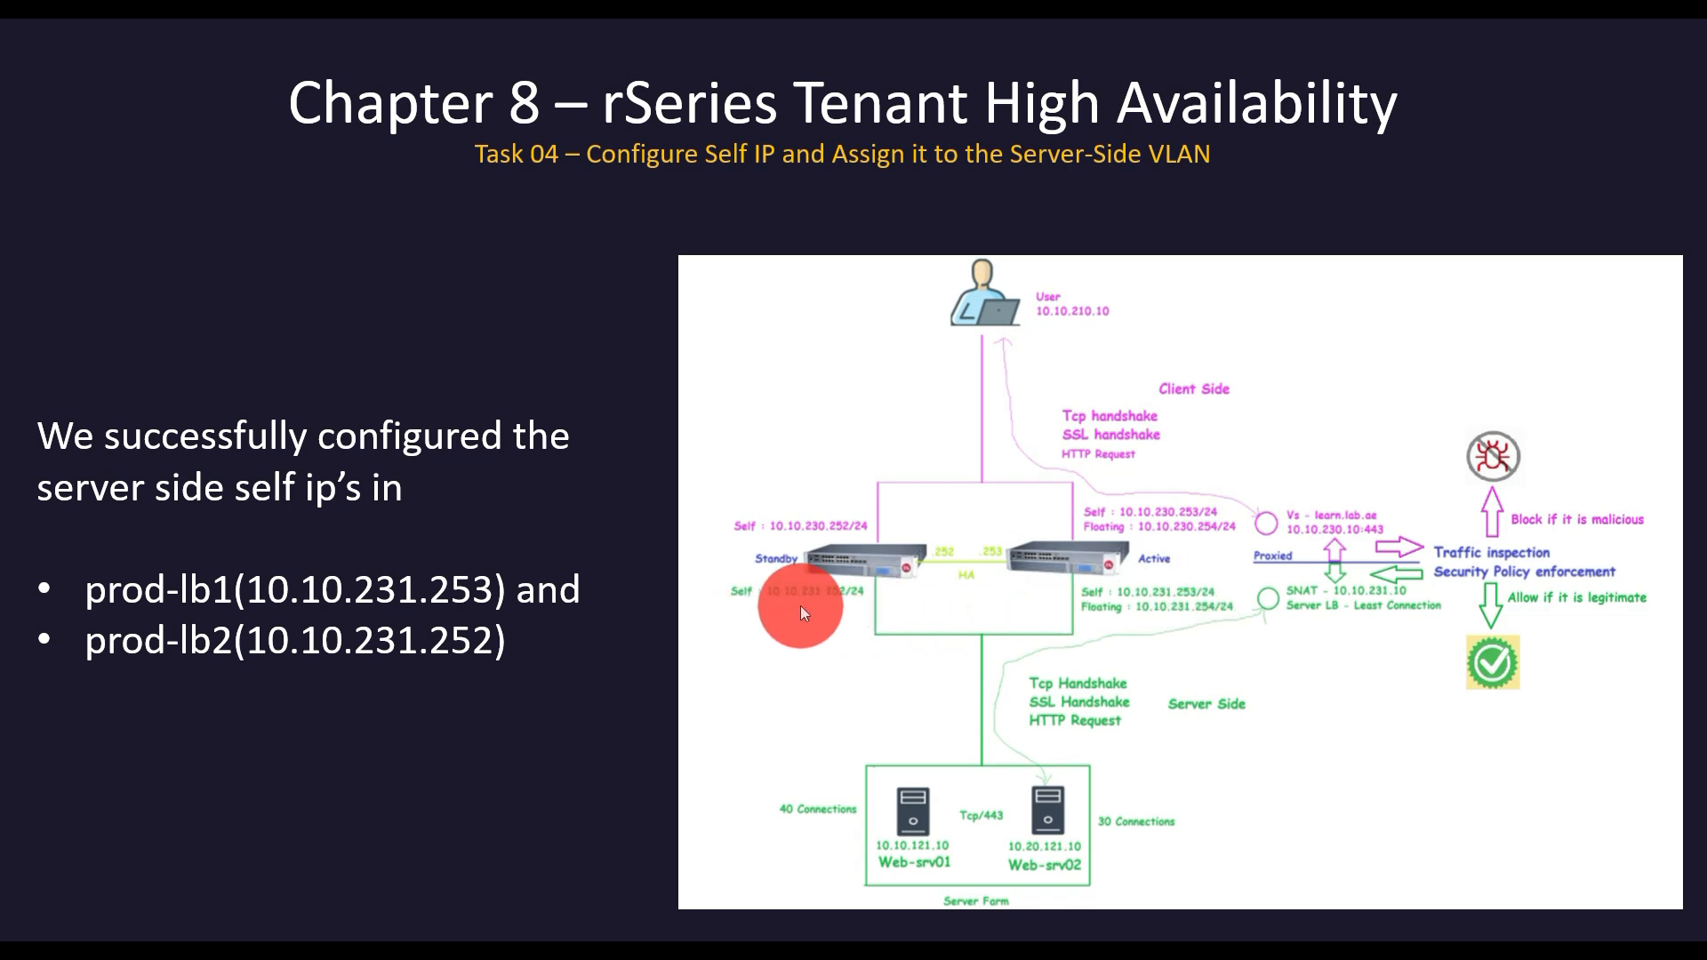
{"action": "left_click", "coordinate": [869, 616]}
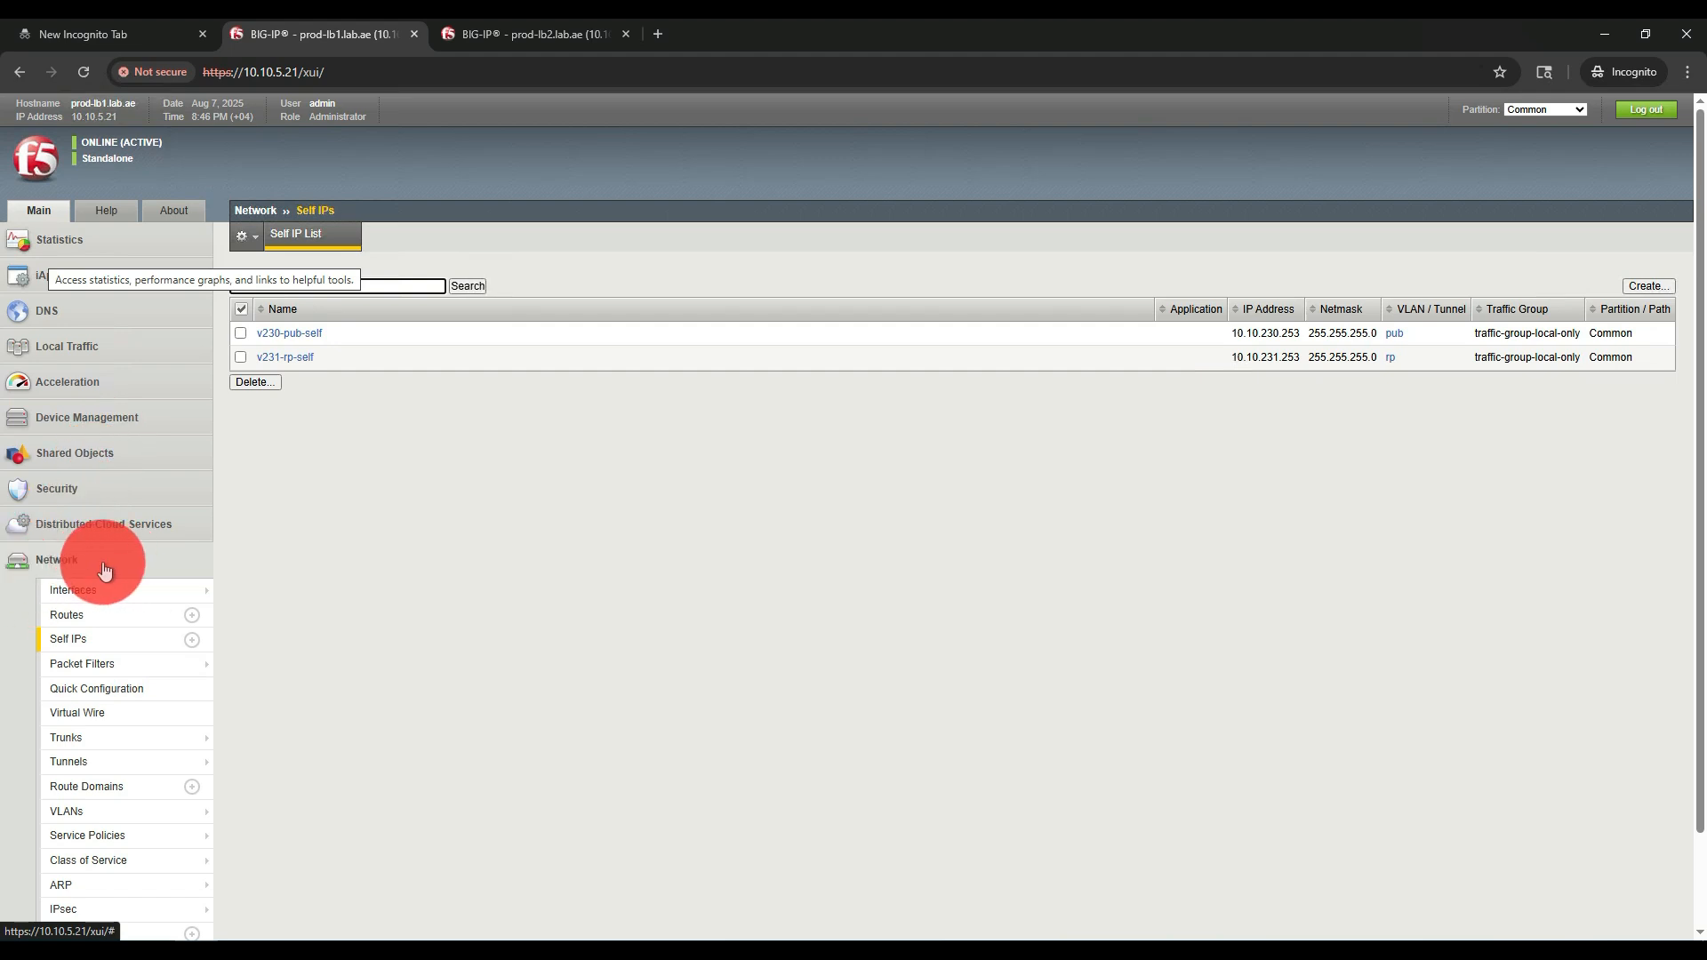
- On prod-lb1, start a new network self IP named v4001-ha-self
{"action": "left_click", "coordinate": [86, 640]}
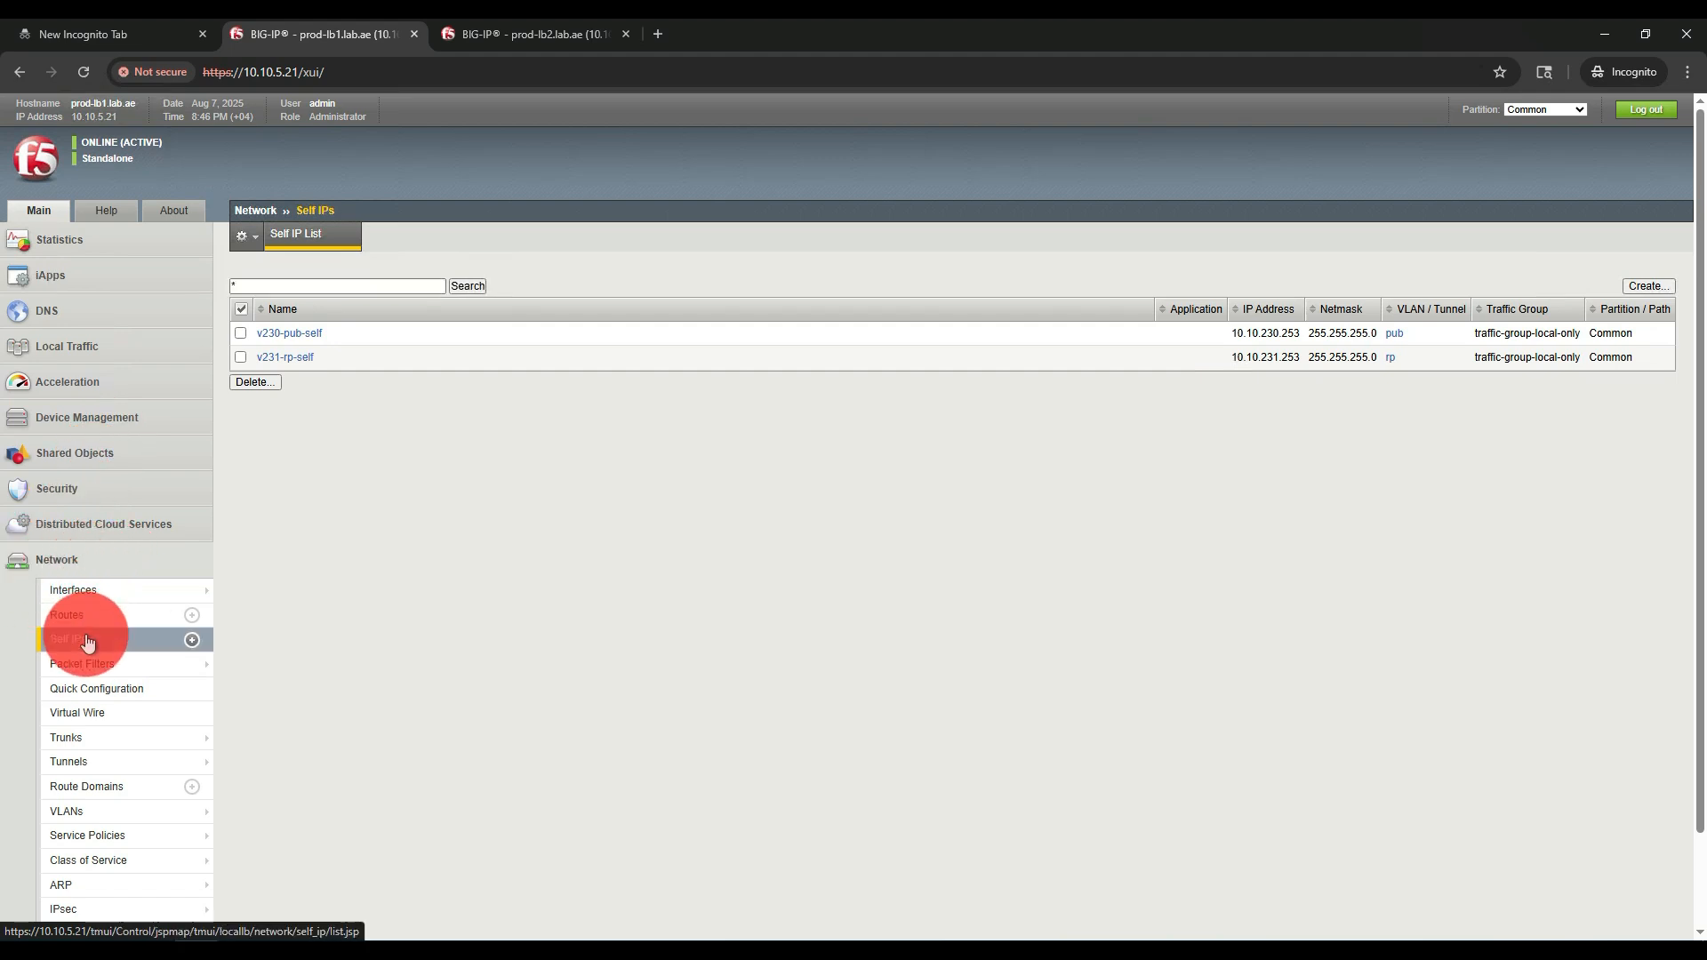
{"action": "left_click", "coordinate": [1653, 287]}
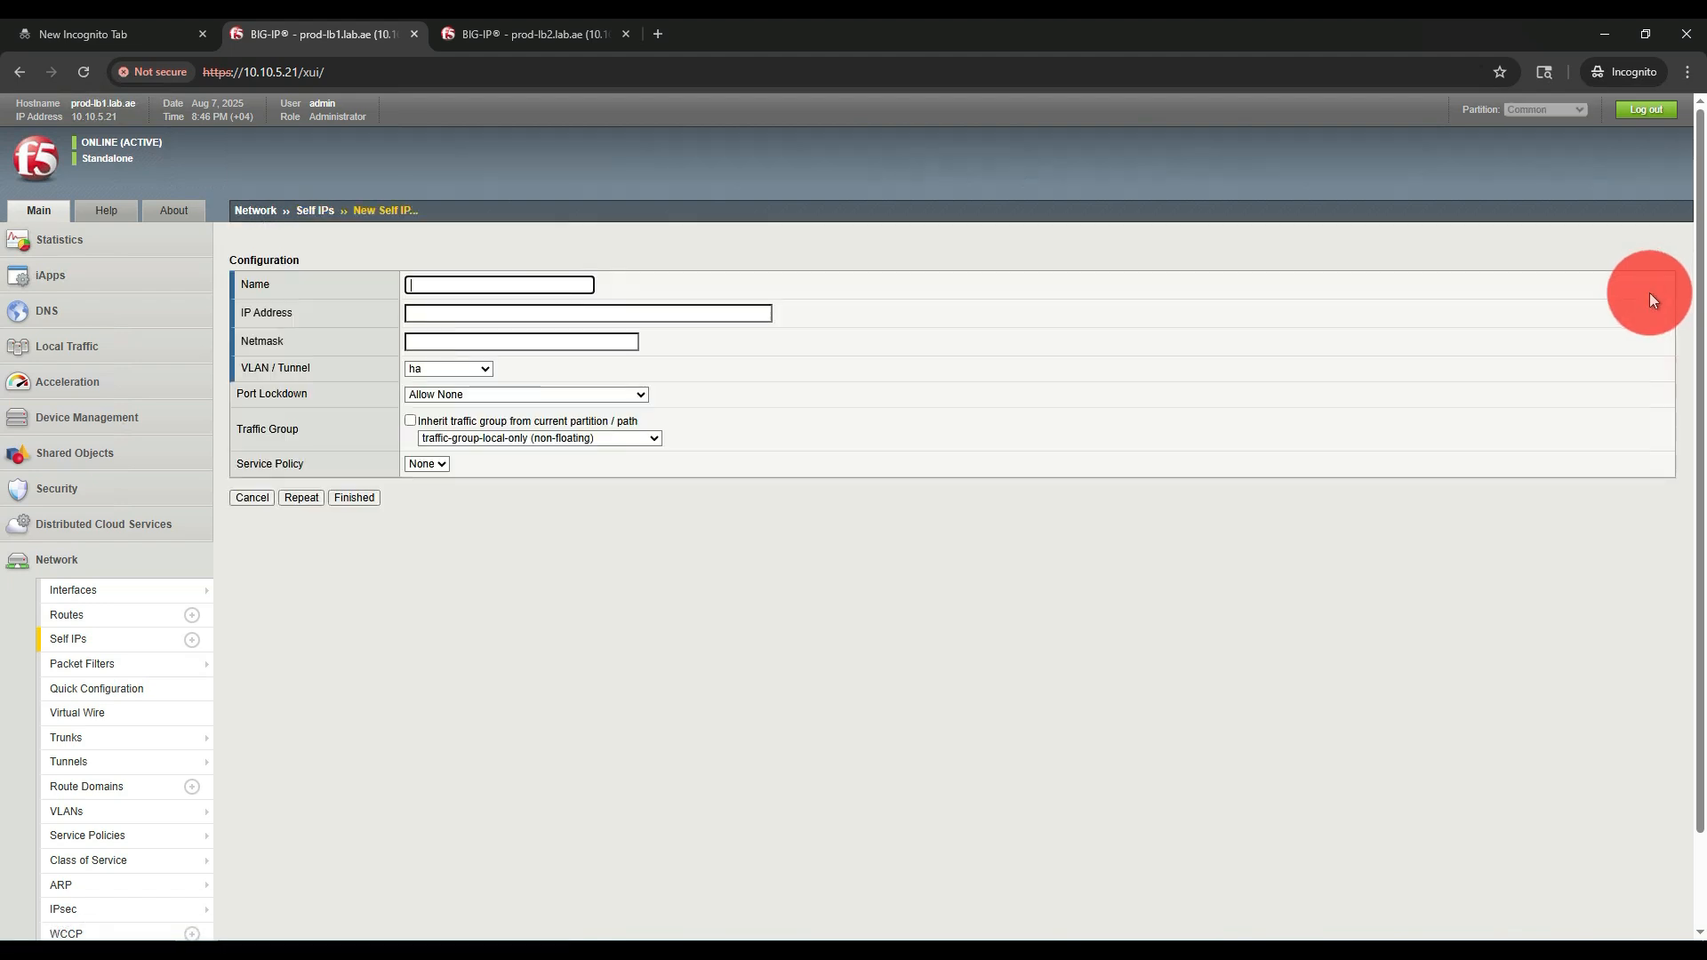
{"action": "type", "text": "v4001-ha"}
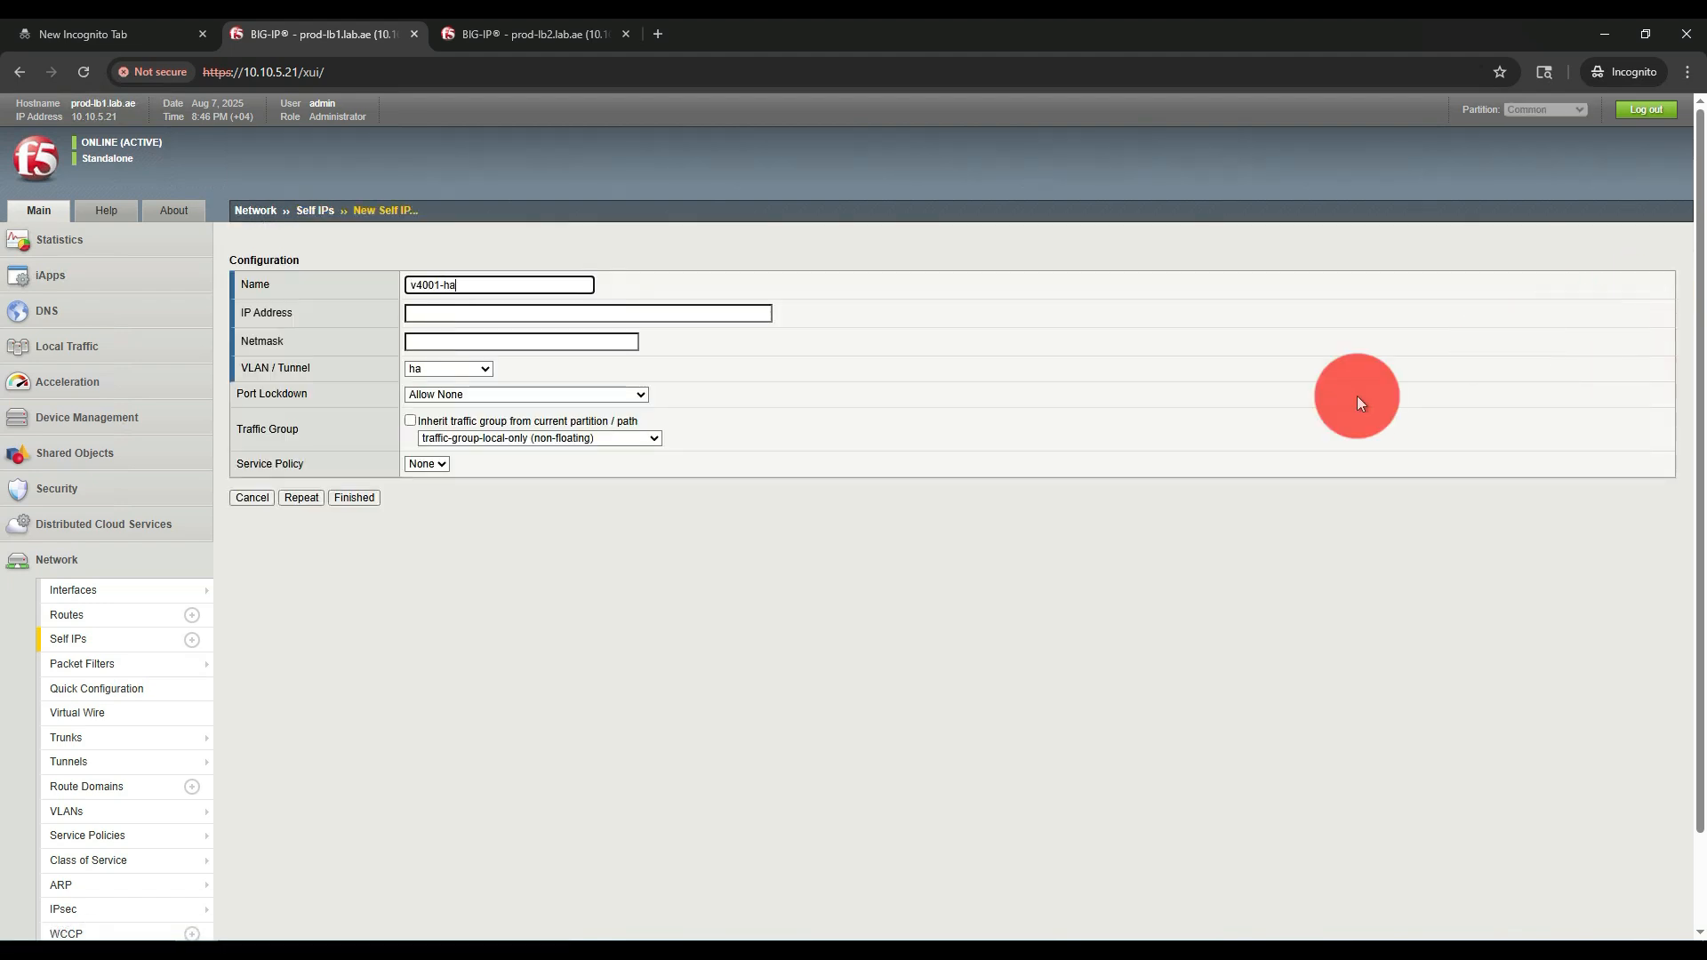
{"action": "type", "text": "-self"}
{"action": "key", "text": "Tab"}
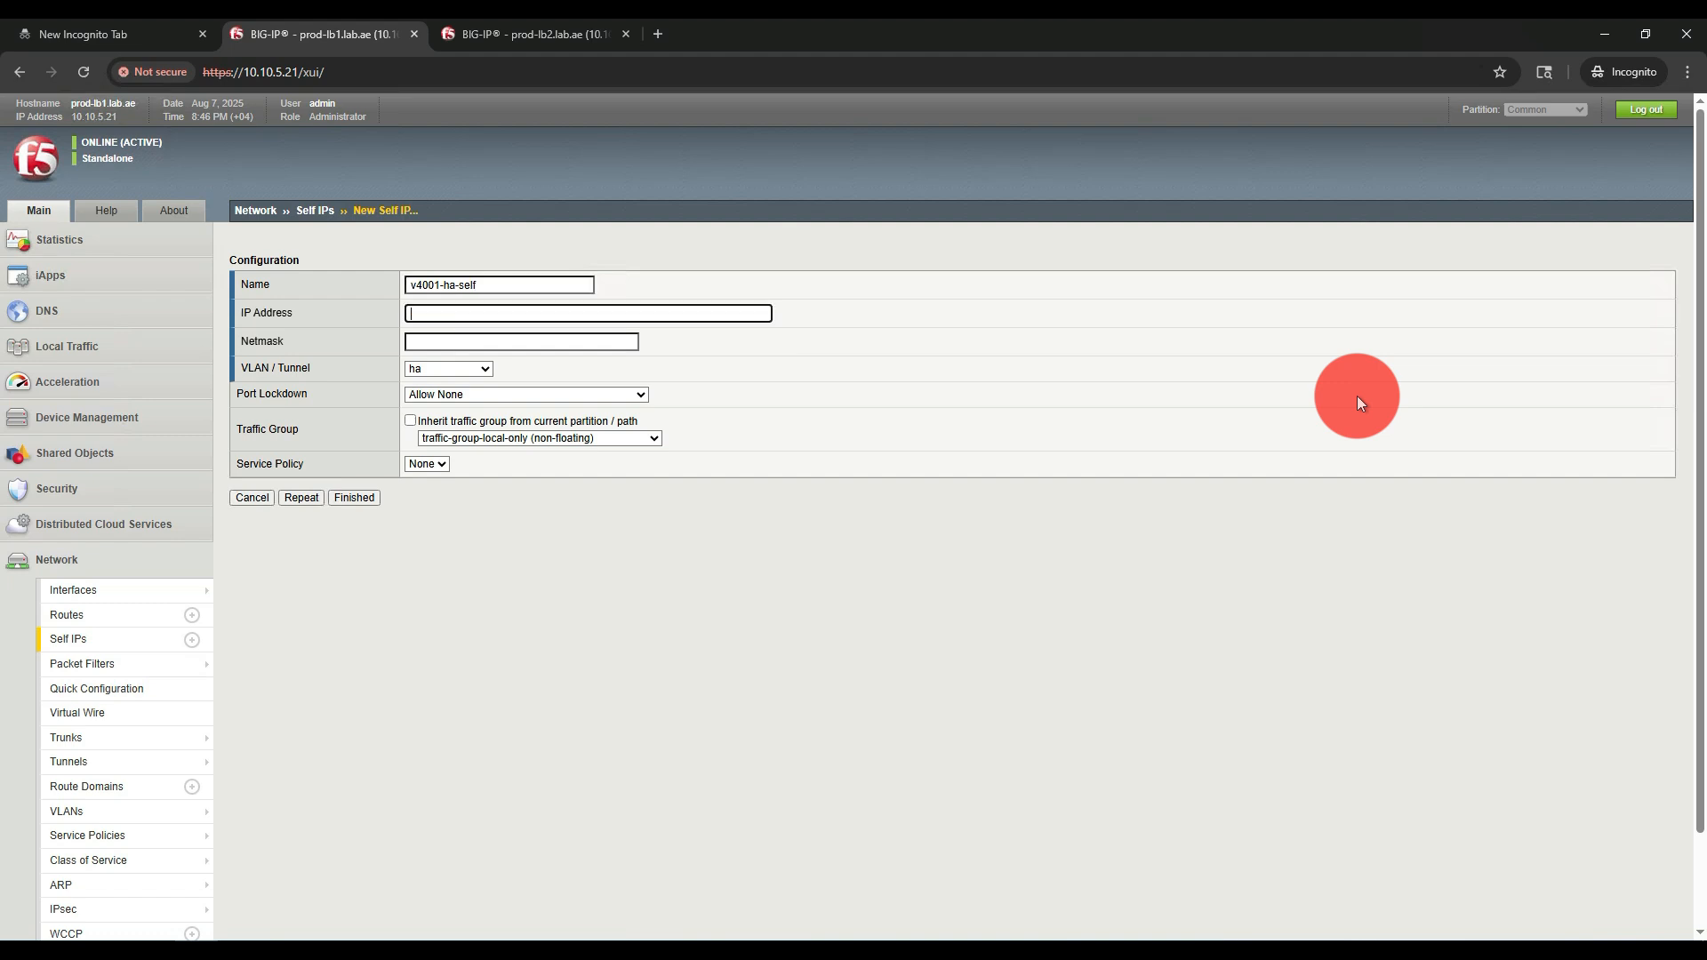
- Give the v4001-ha-self self IP the address 192.168.249.253, netmask 255.255.255.248 and VLAN ha
{"action": "type", "text": "192.168.249.253"}
{"action": "key", "text": "Tab"}
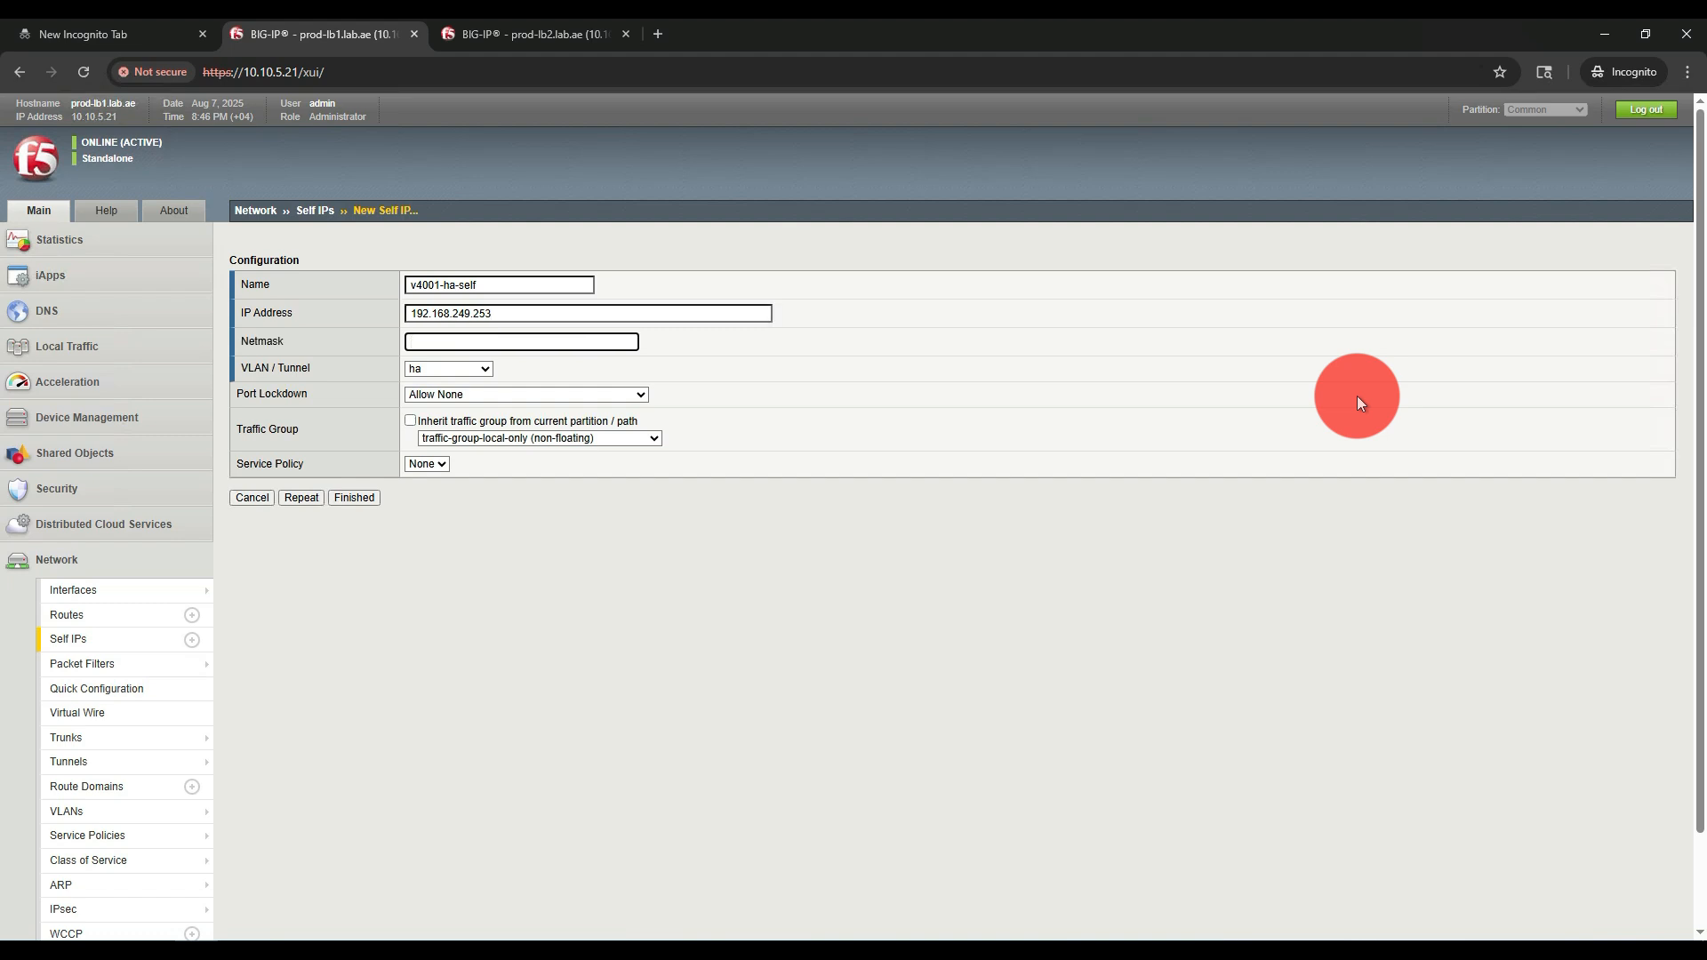
{"action": "type", "text": "255.255.255.248"}
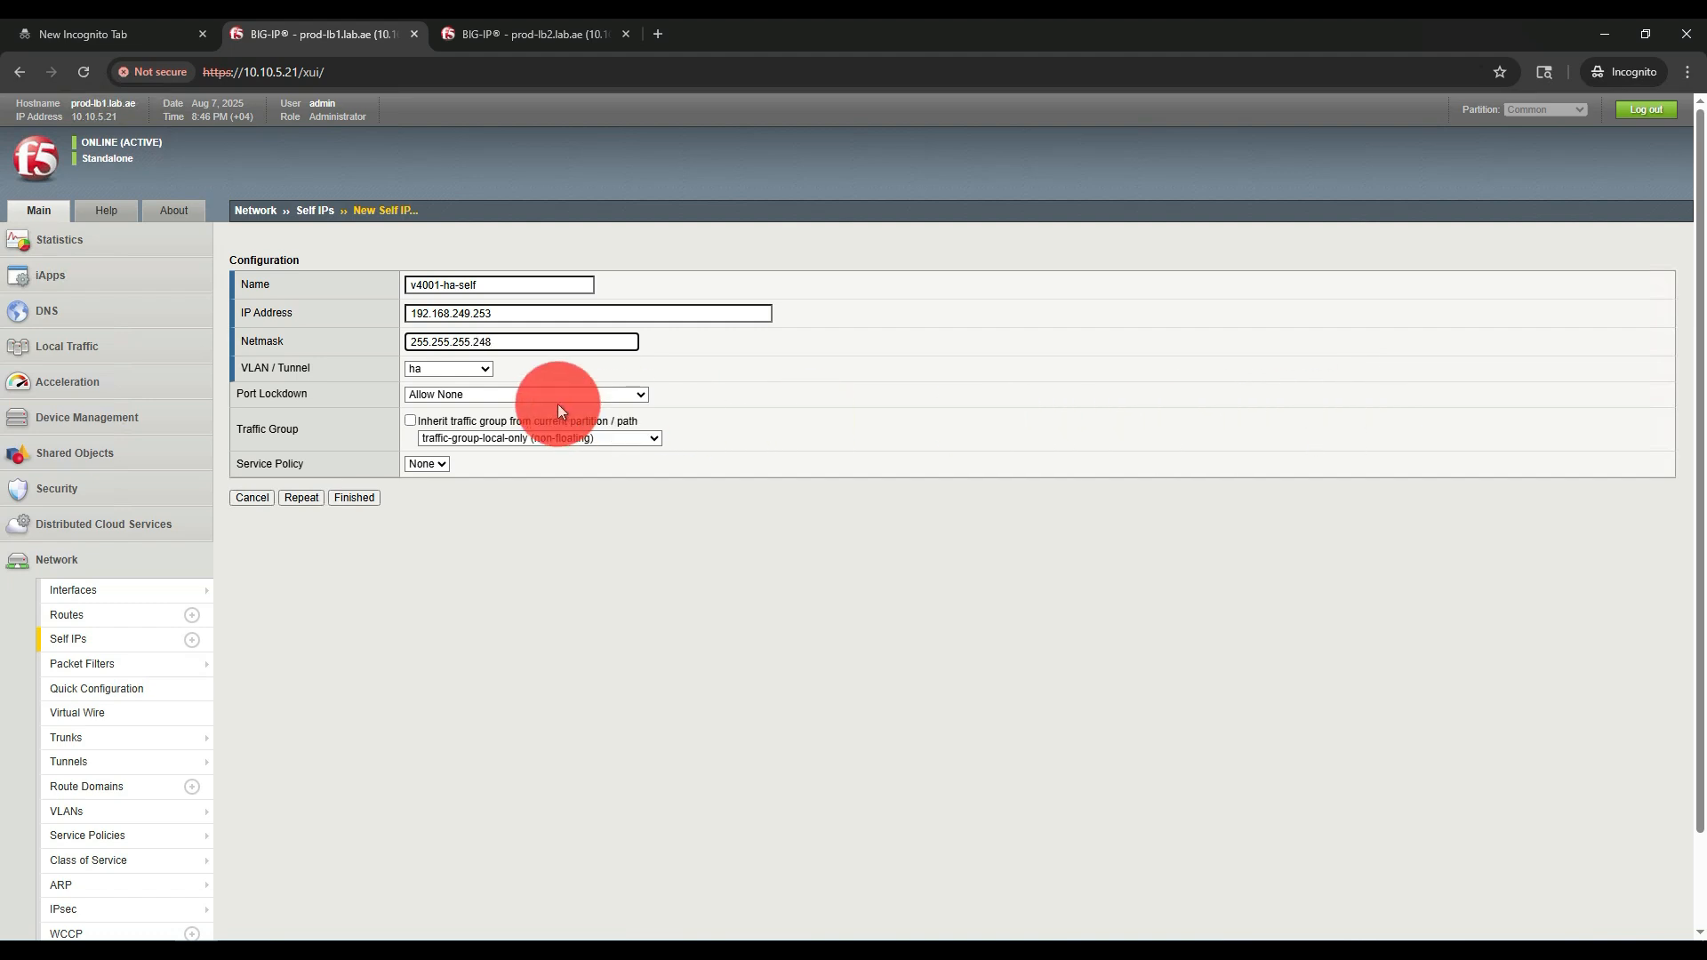
{"action": "left_click", "coordinate": [416, 368]}
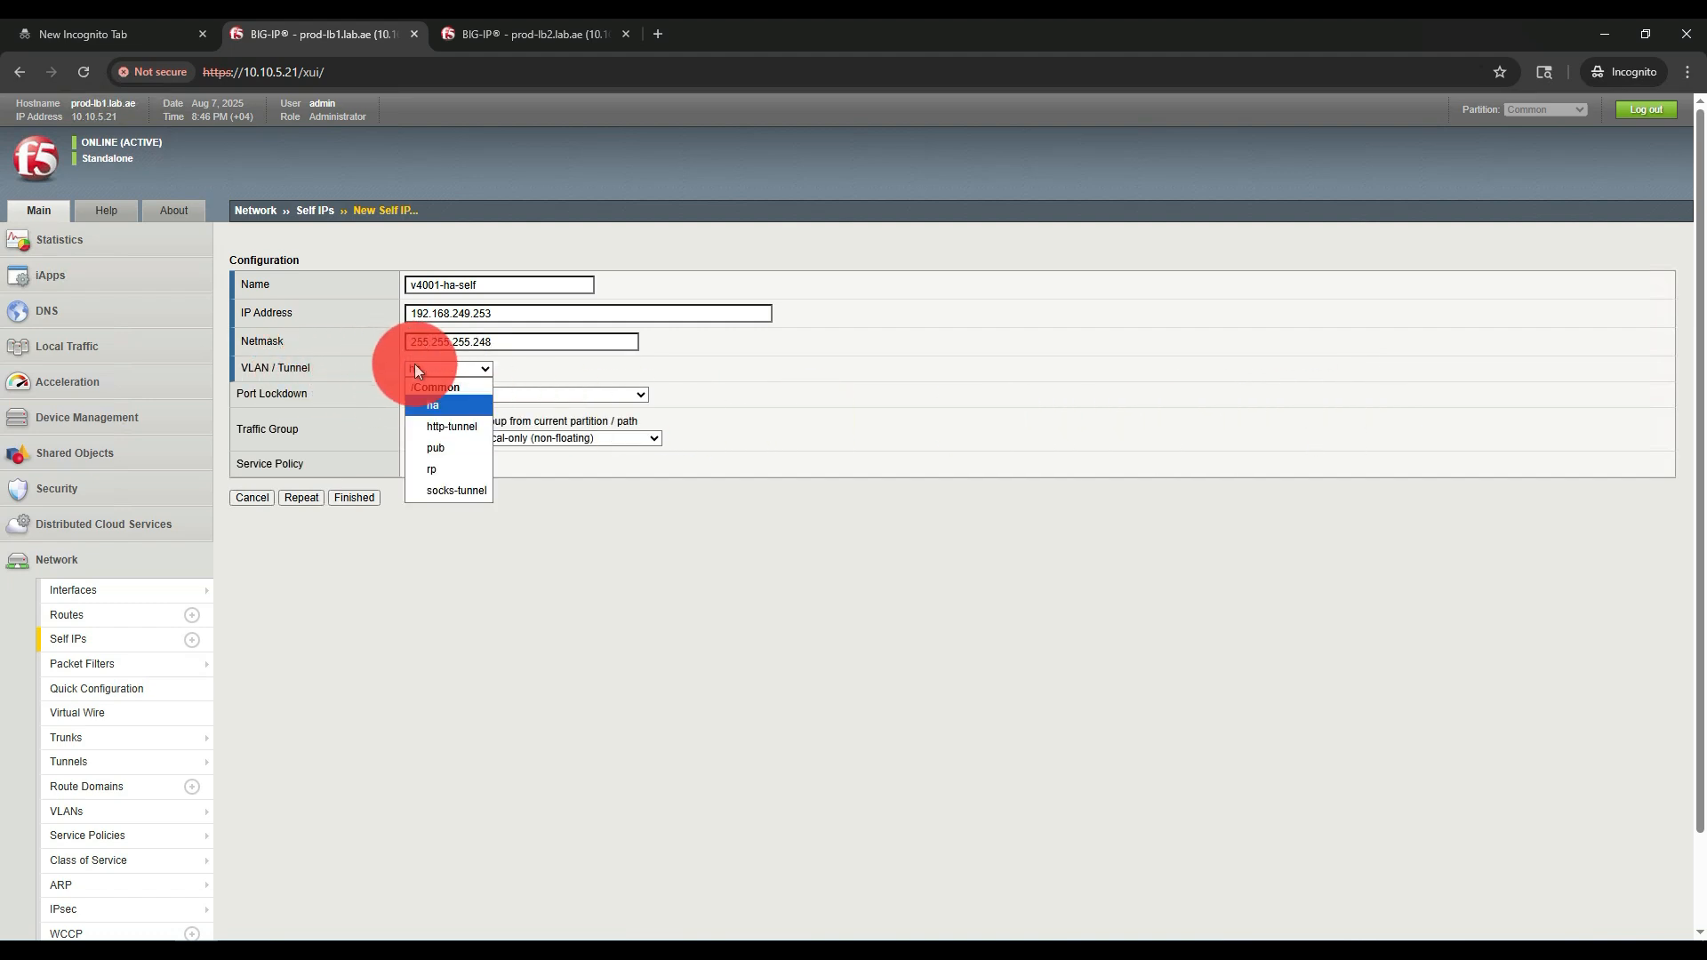
{"action": "left_click", "coordinate": [437, 404]}
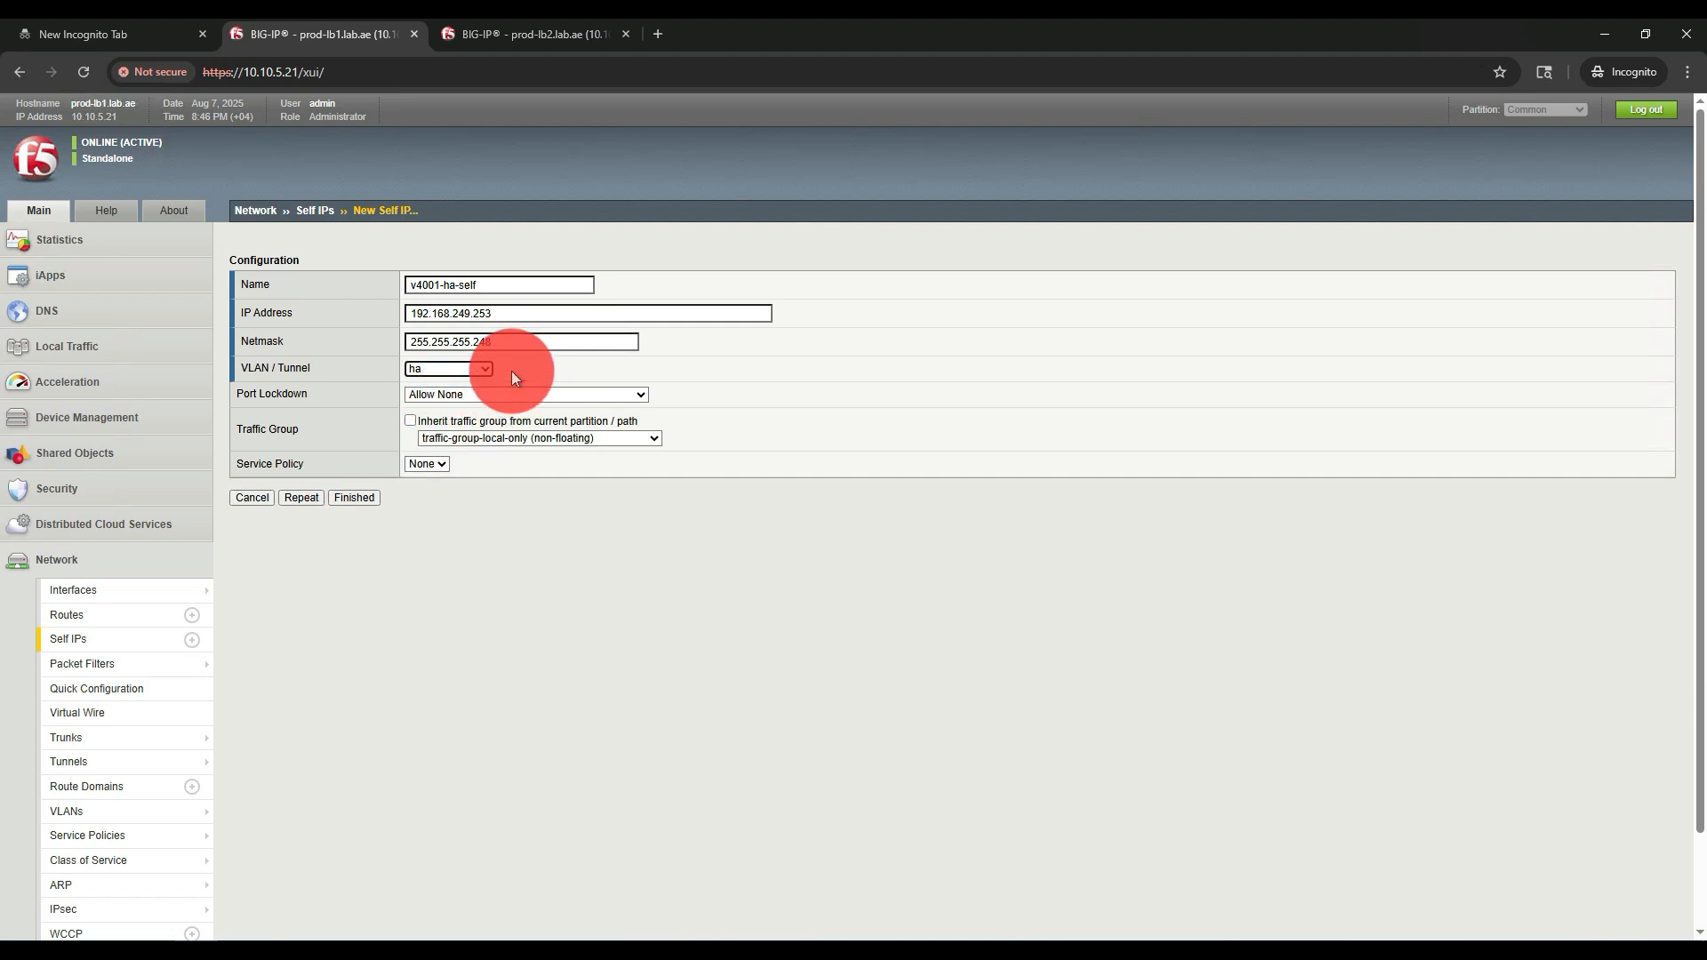
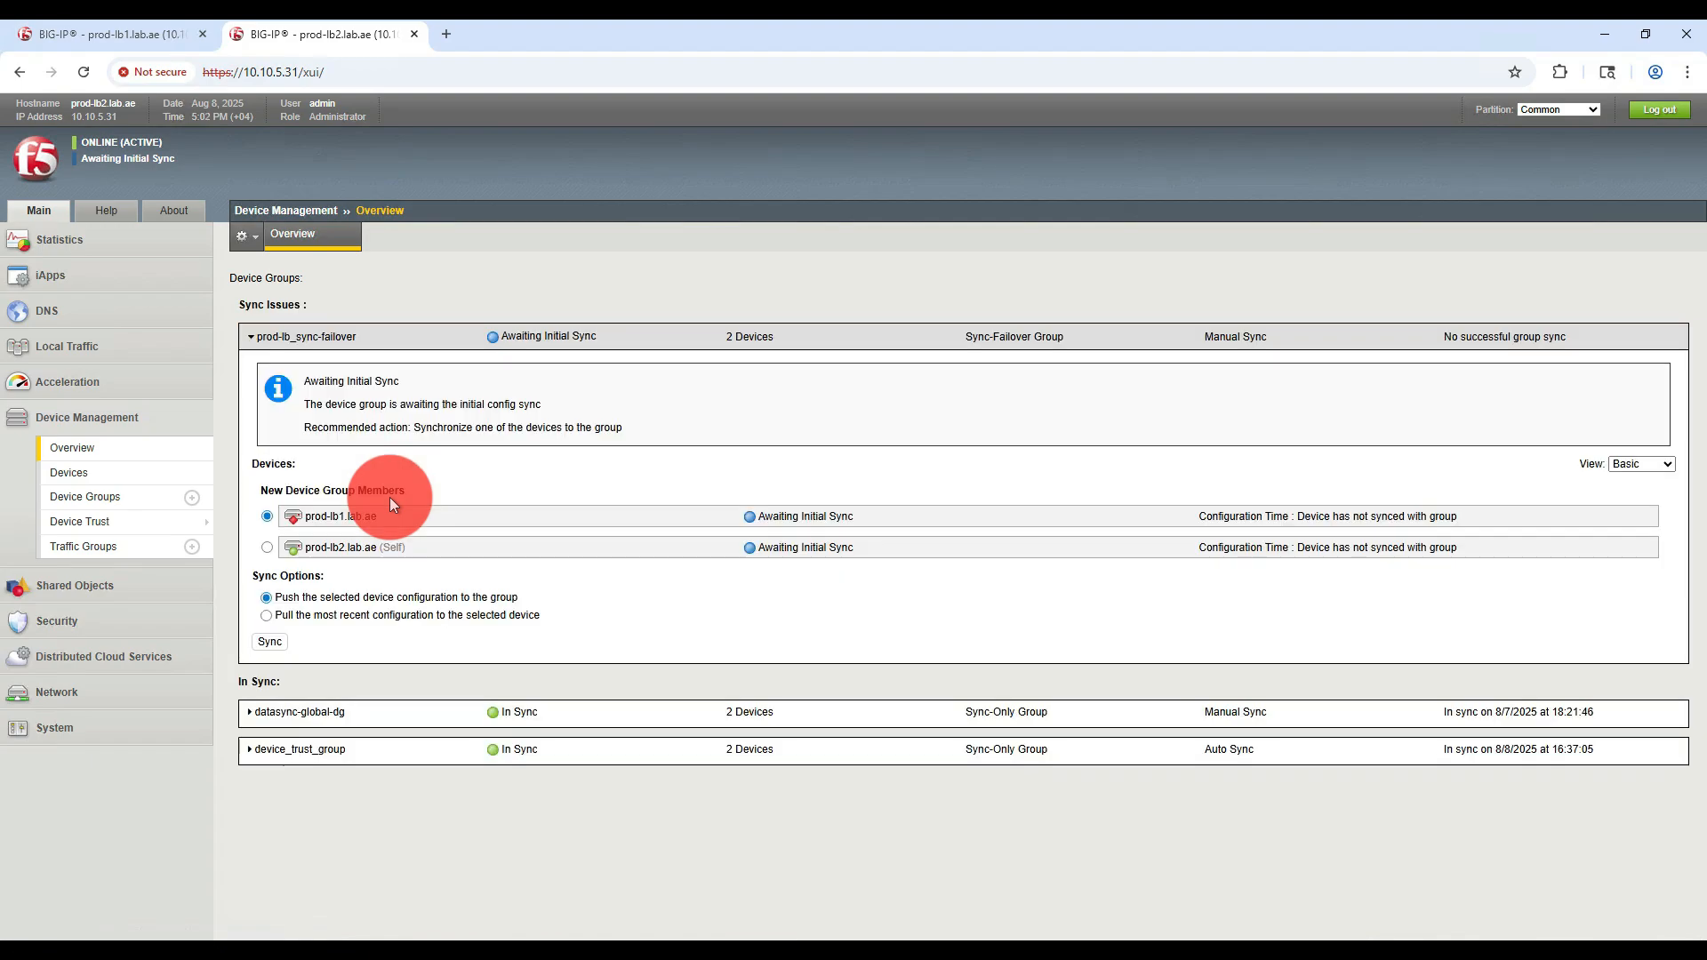
- Switch to the prod-lb1 SSH session in MobaXterm and run tmsh show cm failover-status
{"action": "left_click", "coordinate": [361, 515]}
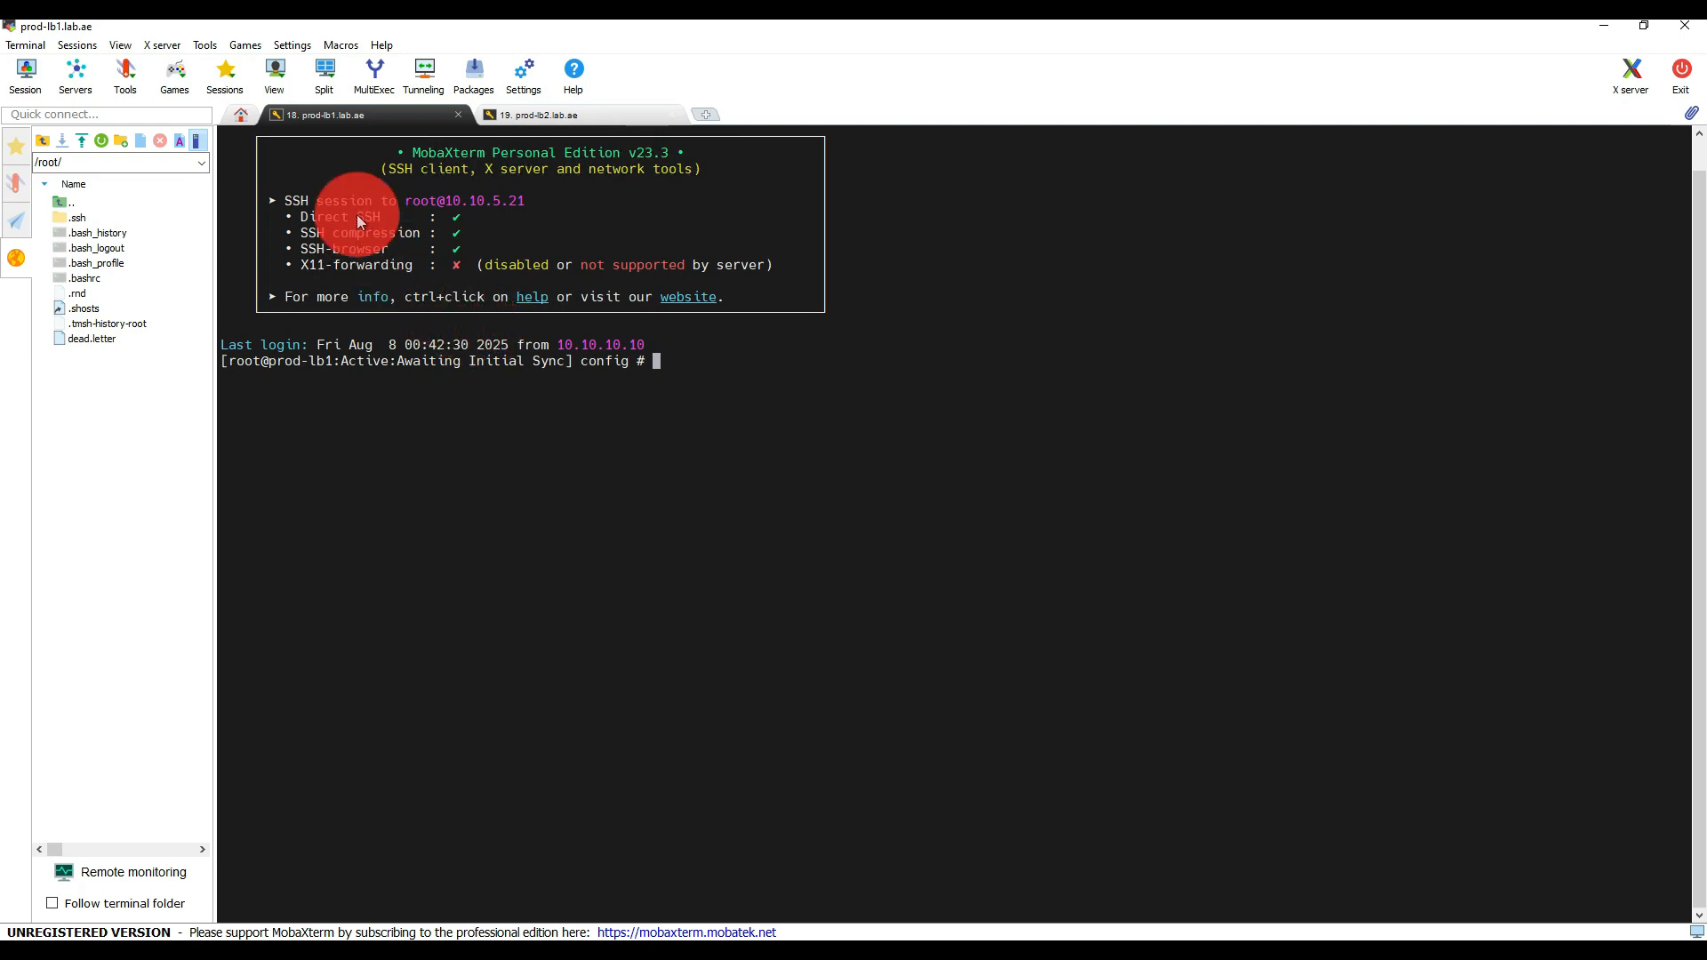
{"action": "left_click", "coordinate": [541, 115]}
{"action": "left_click", "coordinate": [402, 121]}
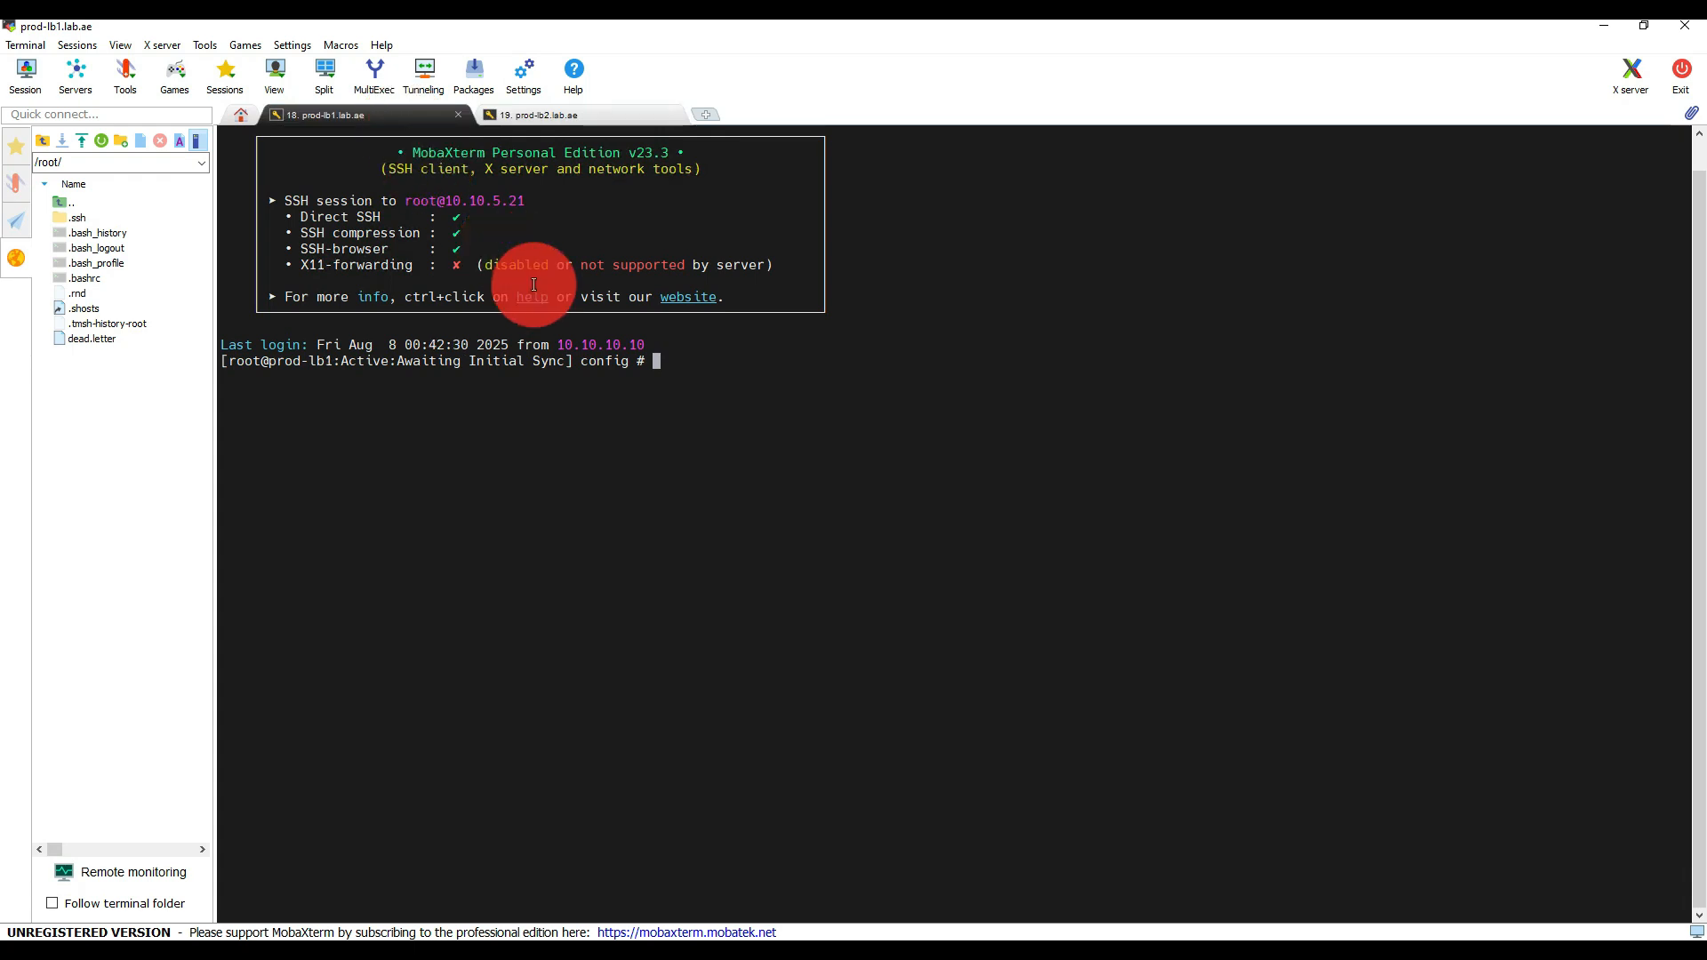
{"action": "key", "text": "Return"}
{"action": "key", "text": "Return"}
{"action": "key", "text": "Return"}
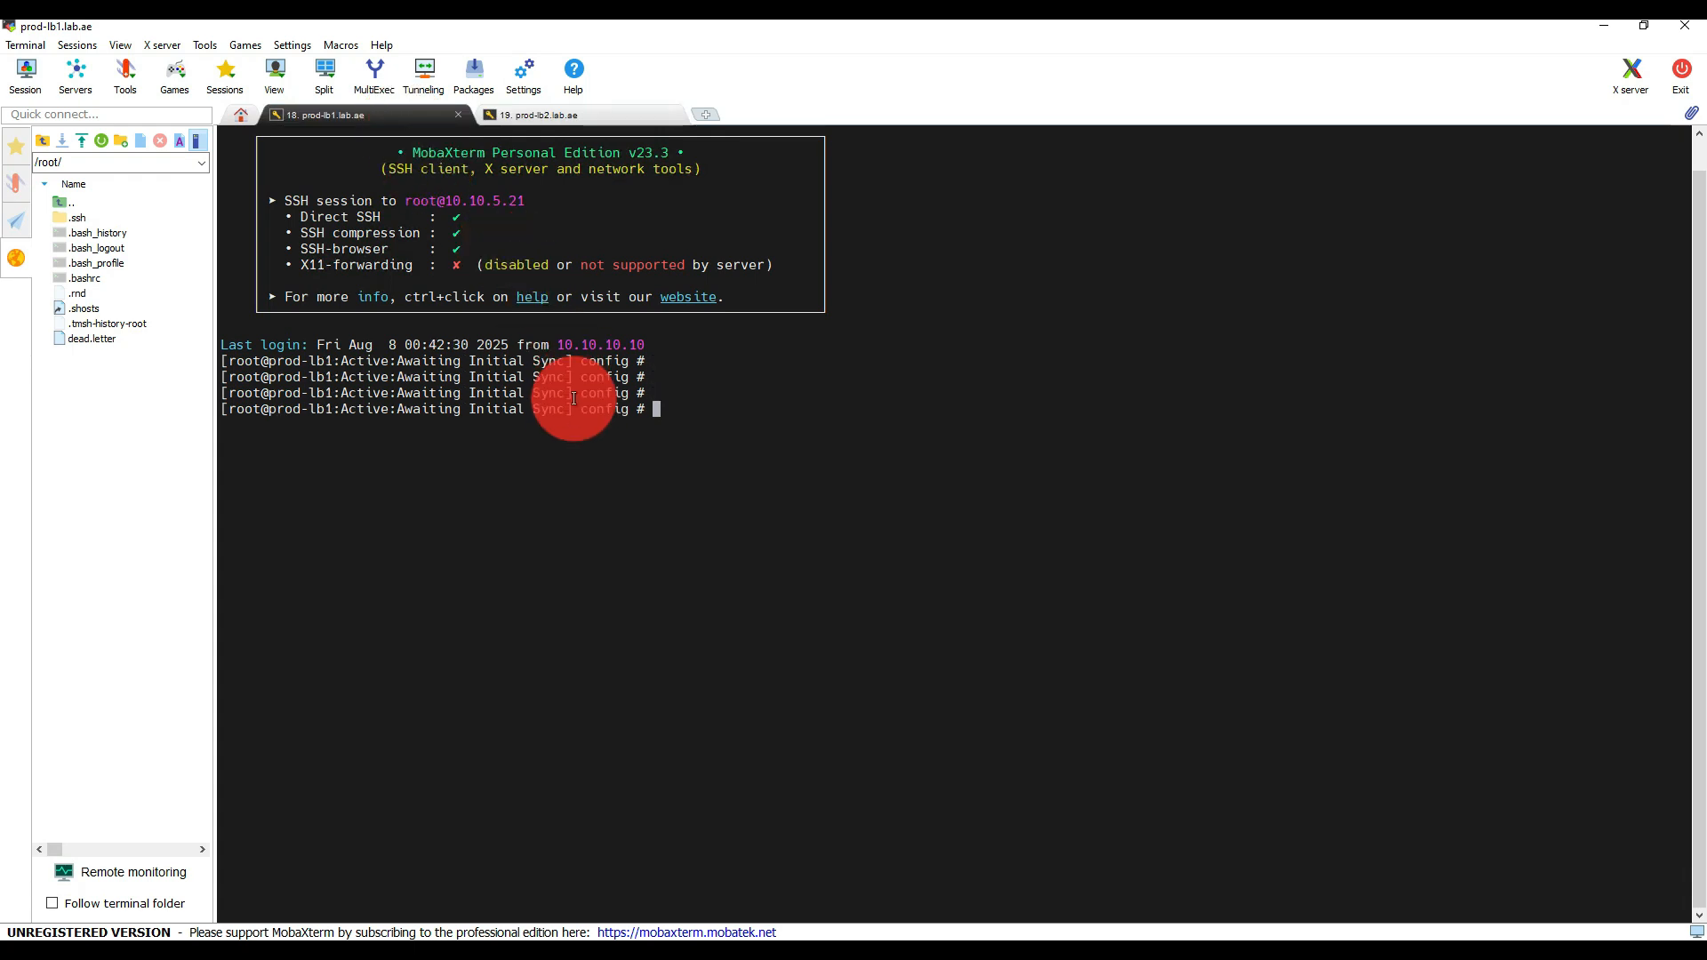
{"action": "key", "text": "Up"}
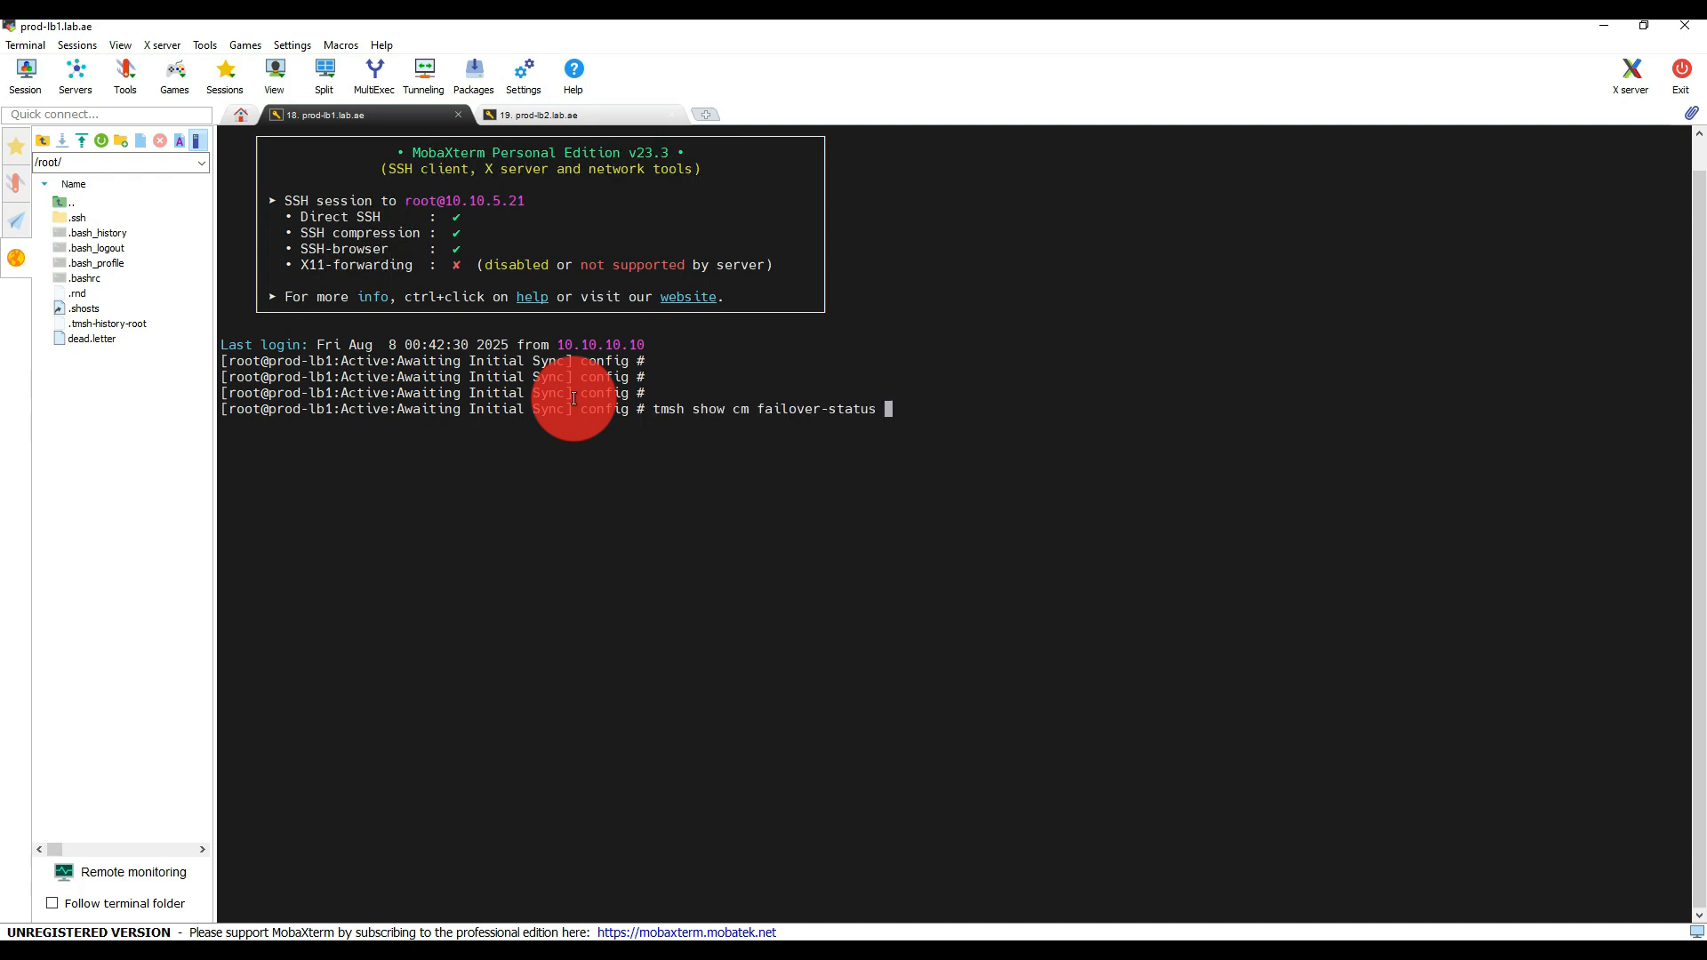
{"action": "key", "text": "Return"}
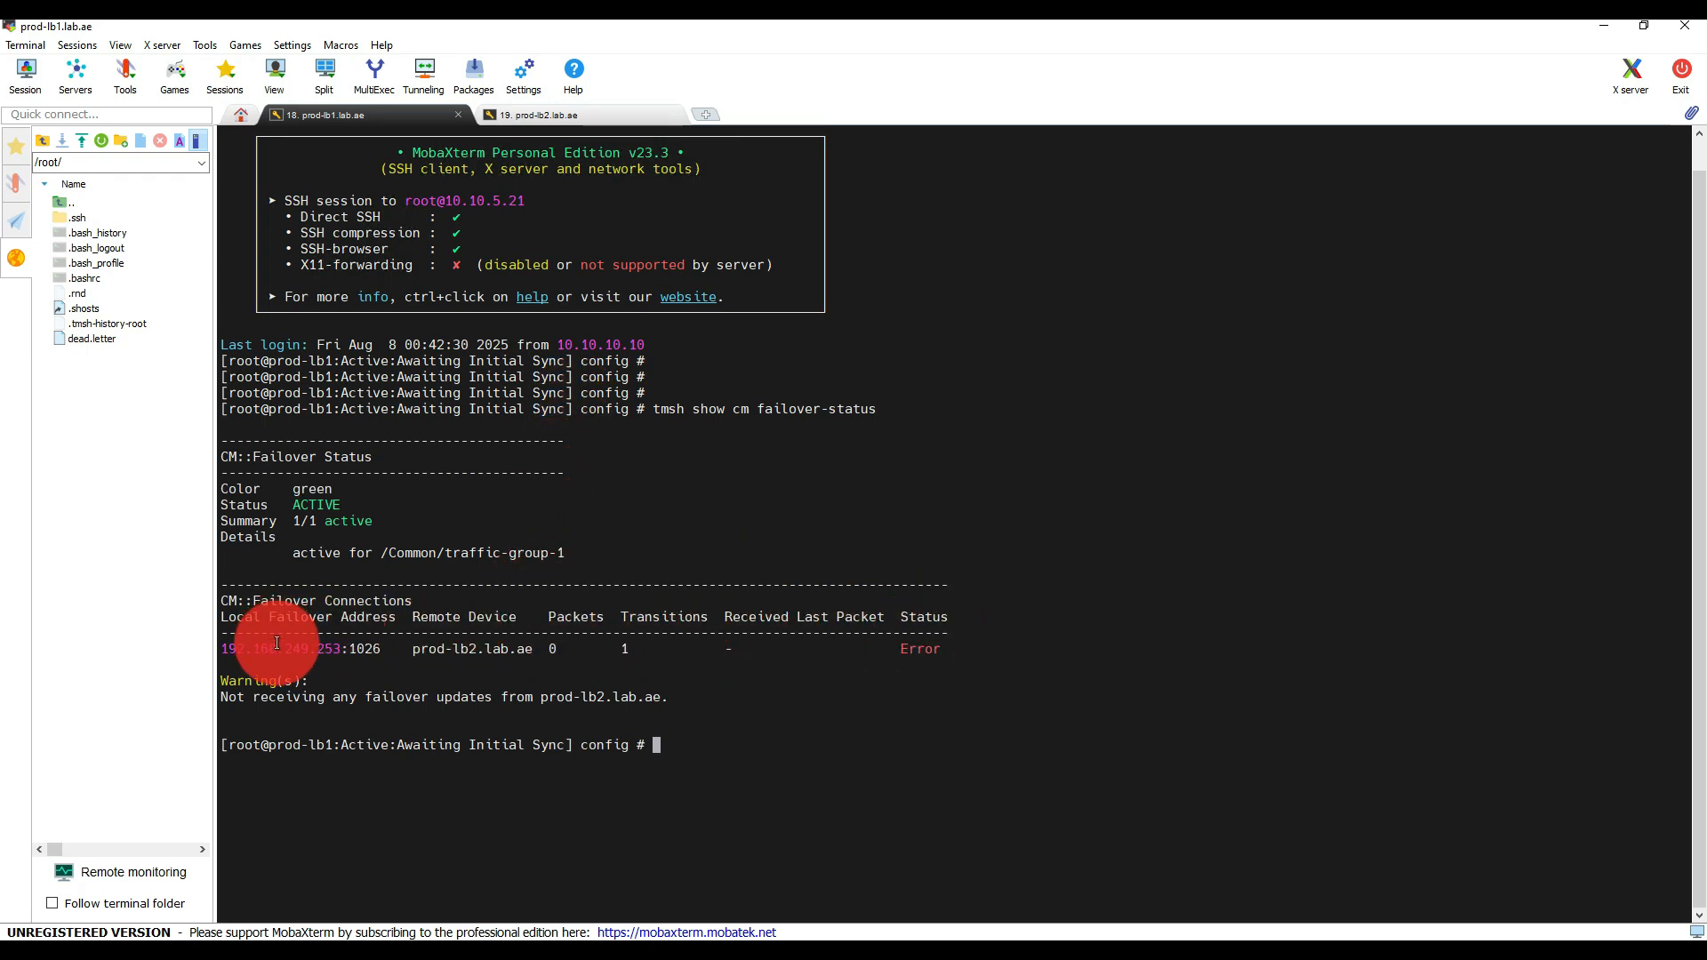
- Run the same failover status command in the prod-lb2 SSH session
{"action": "left_click", "coordinate": [576, 115]}
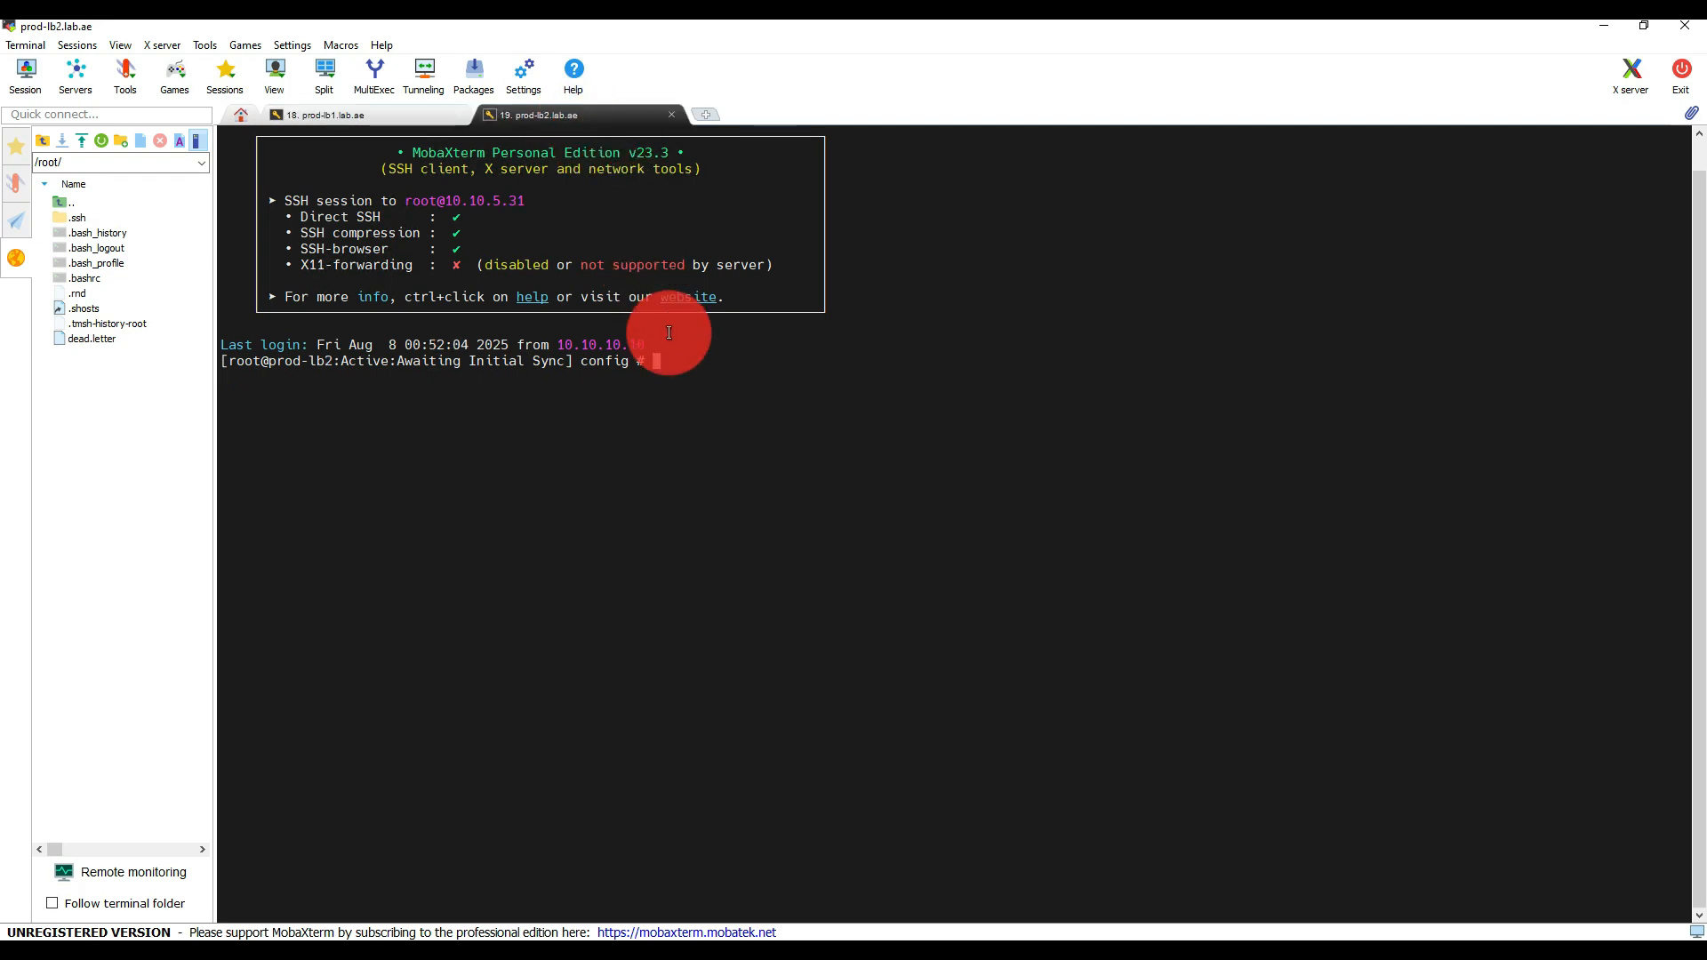
{"action": "key", "text": "Up"}
{"action": "key", "text": "Return"}
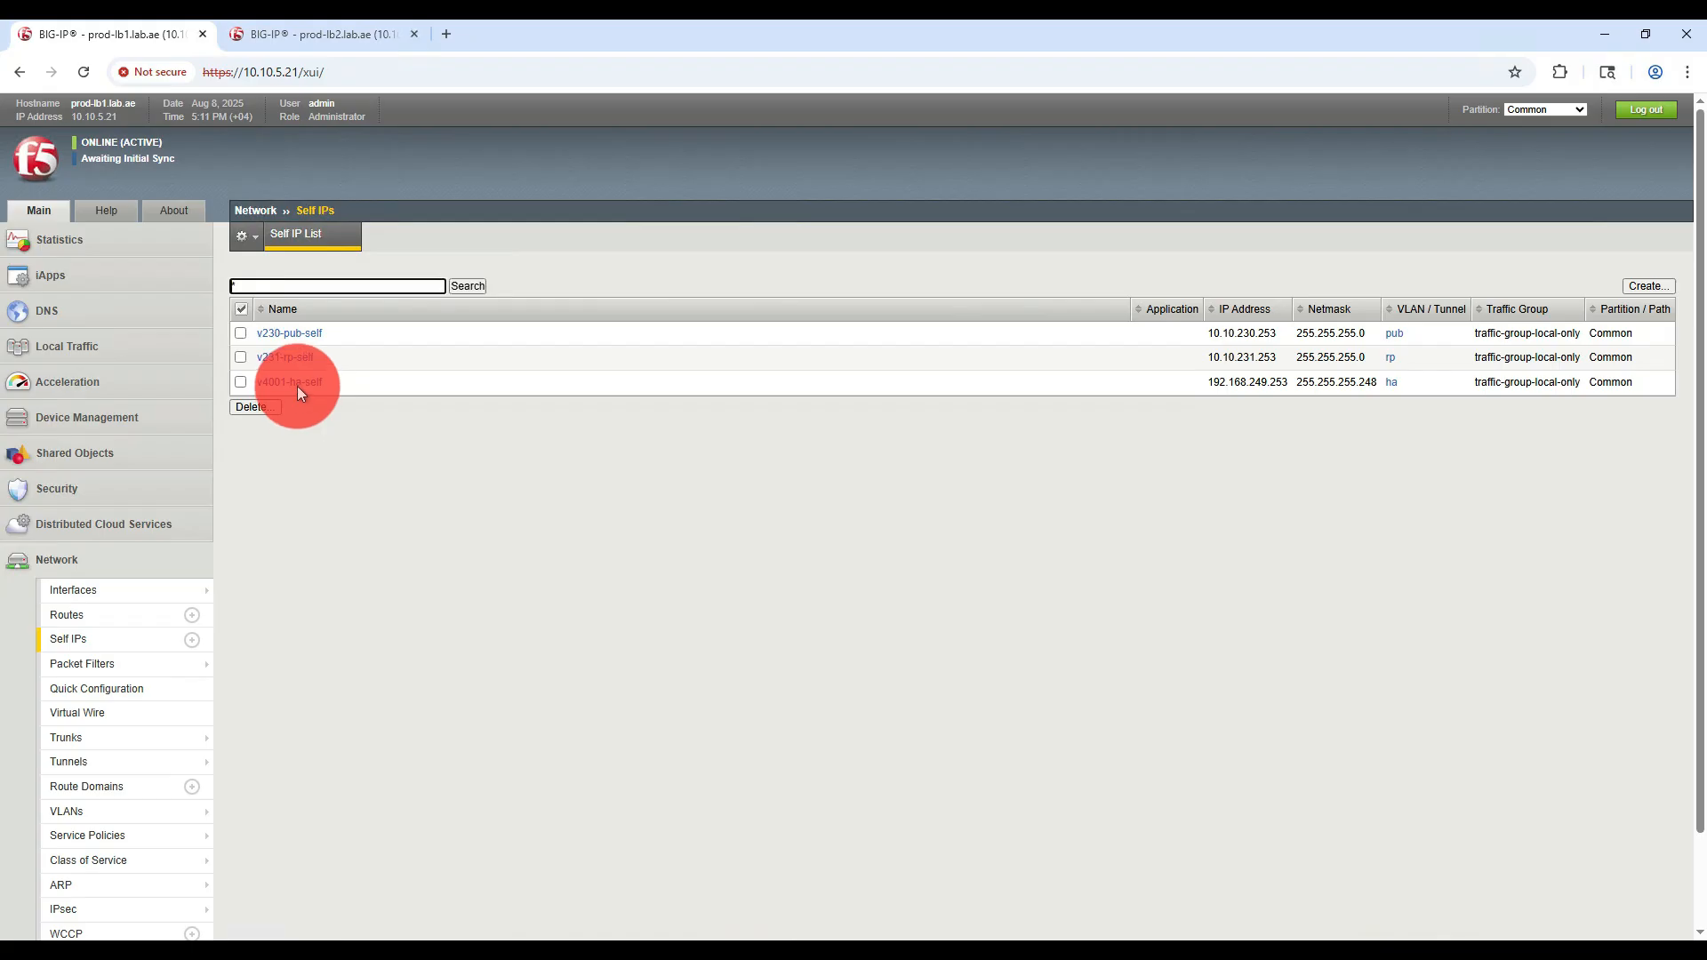
- On prod-lb1, add UDP port 1026 to the custom port lockdown list of the v4001-ha-self self IP
{"action": "left_click", "coordinate": [297, 386]}
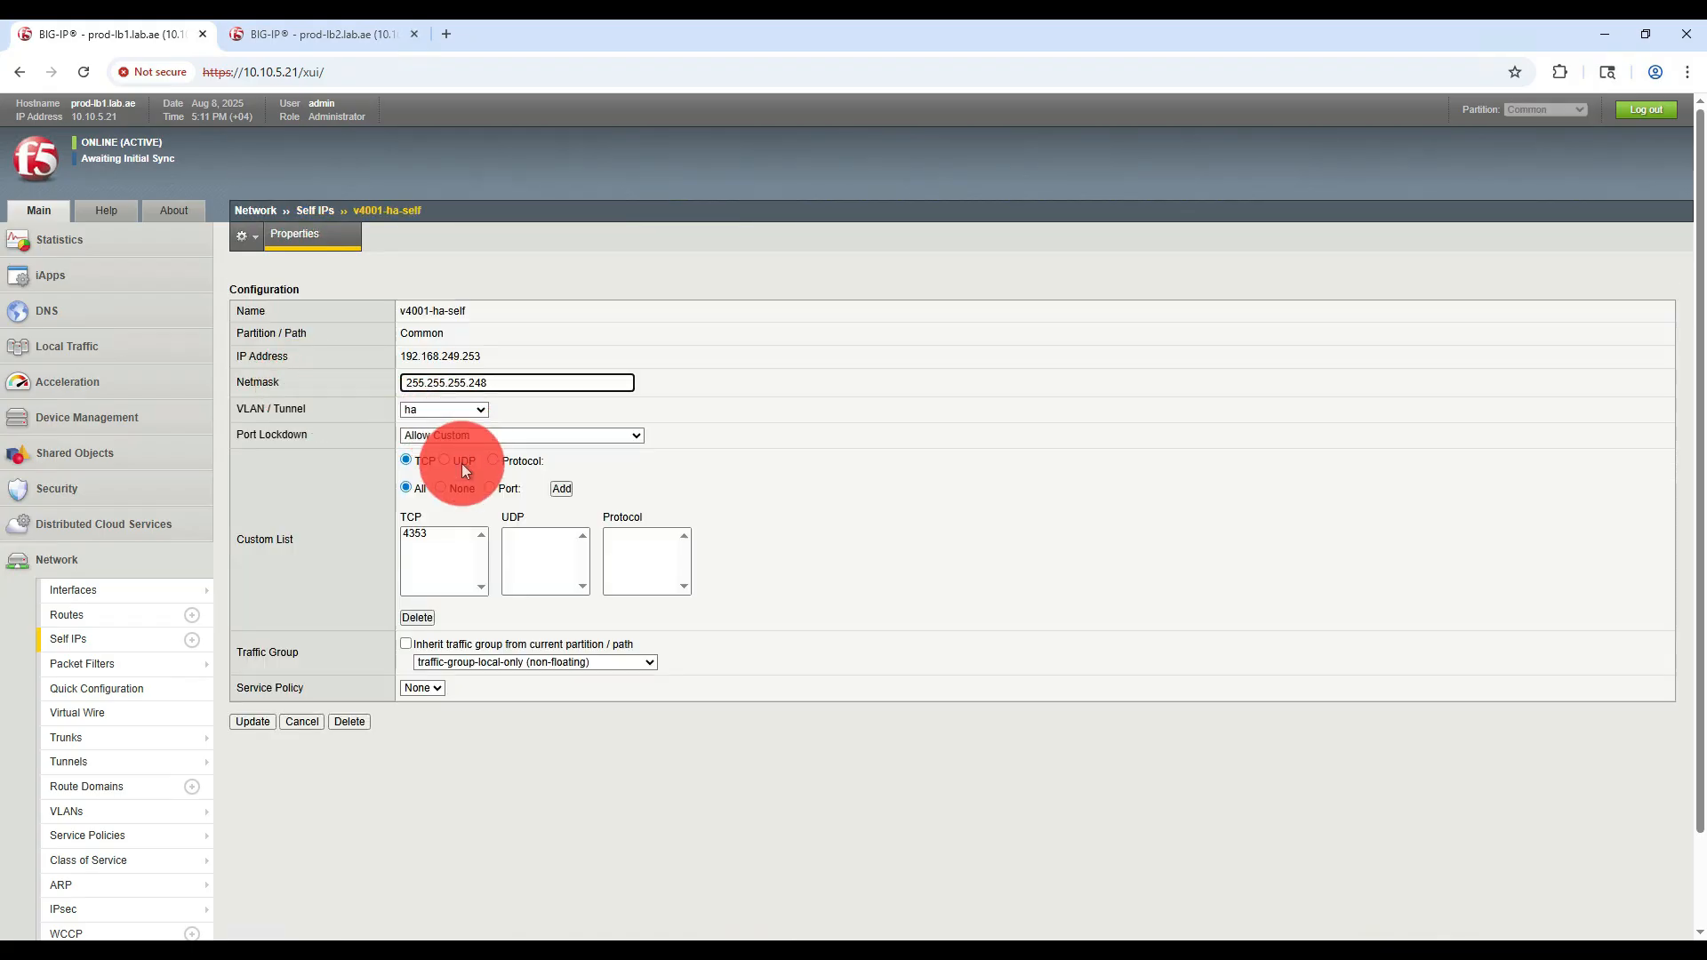
{"action": "left_click", "coordinate": [445, 460]}
{"action": "left_click", "coordinate": [490, 490]}
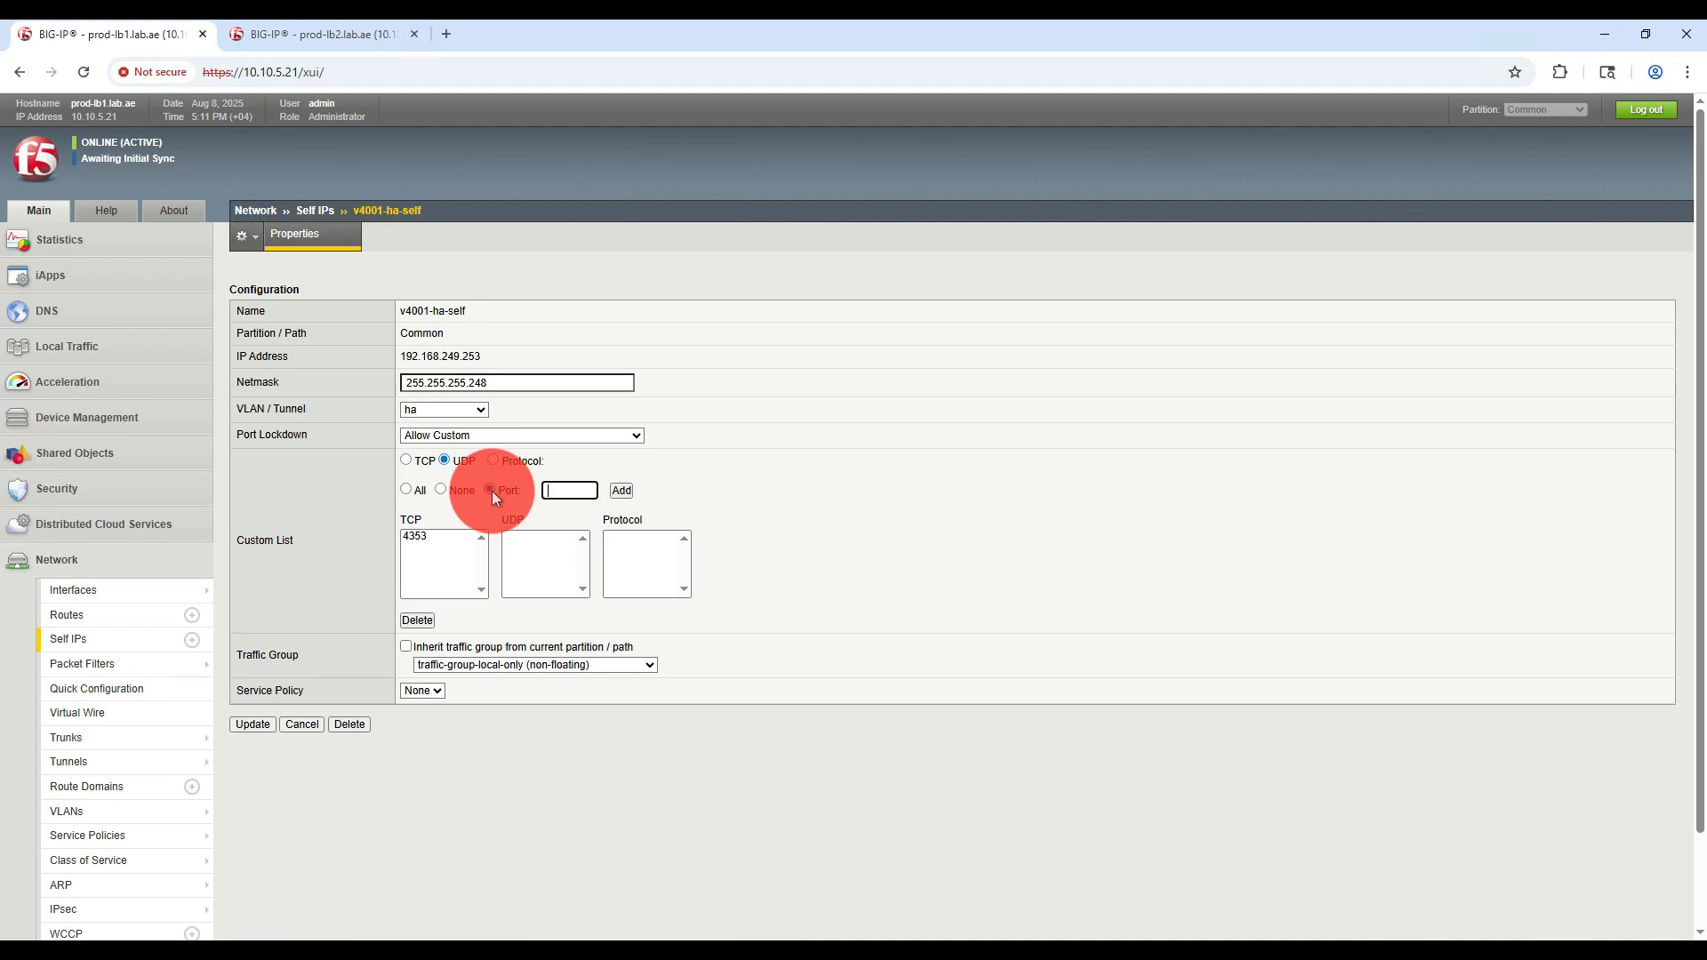
{"action": "type", "text": "1026"}
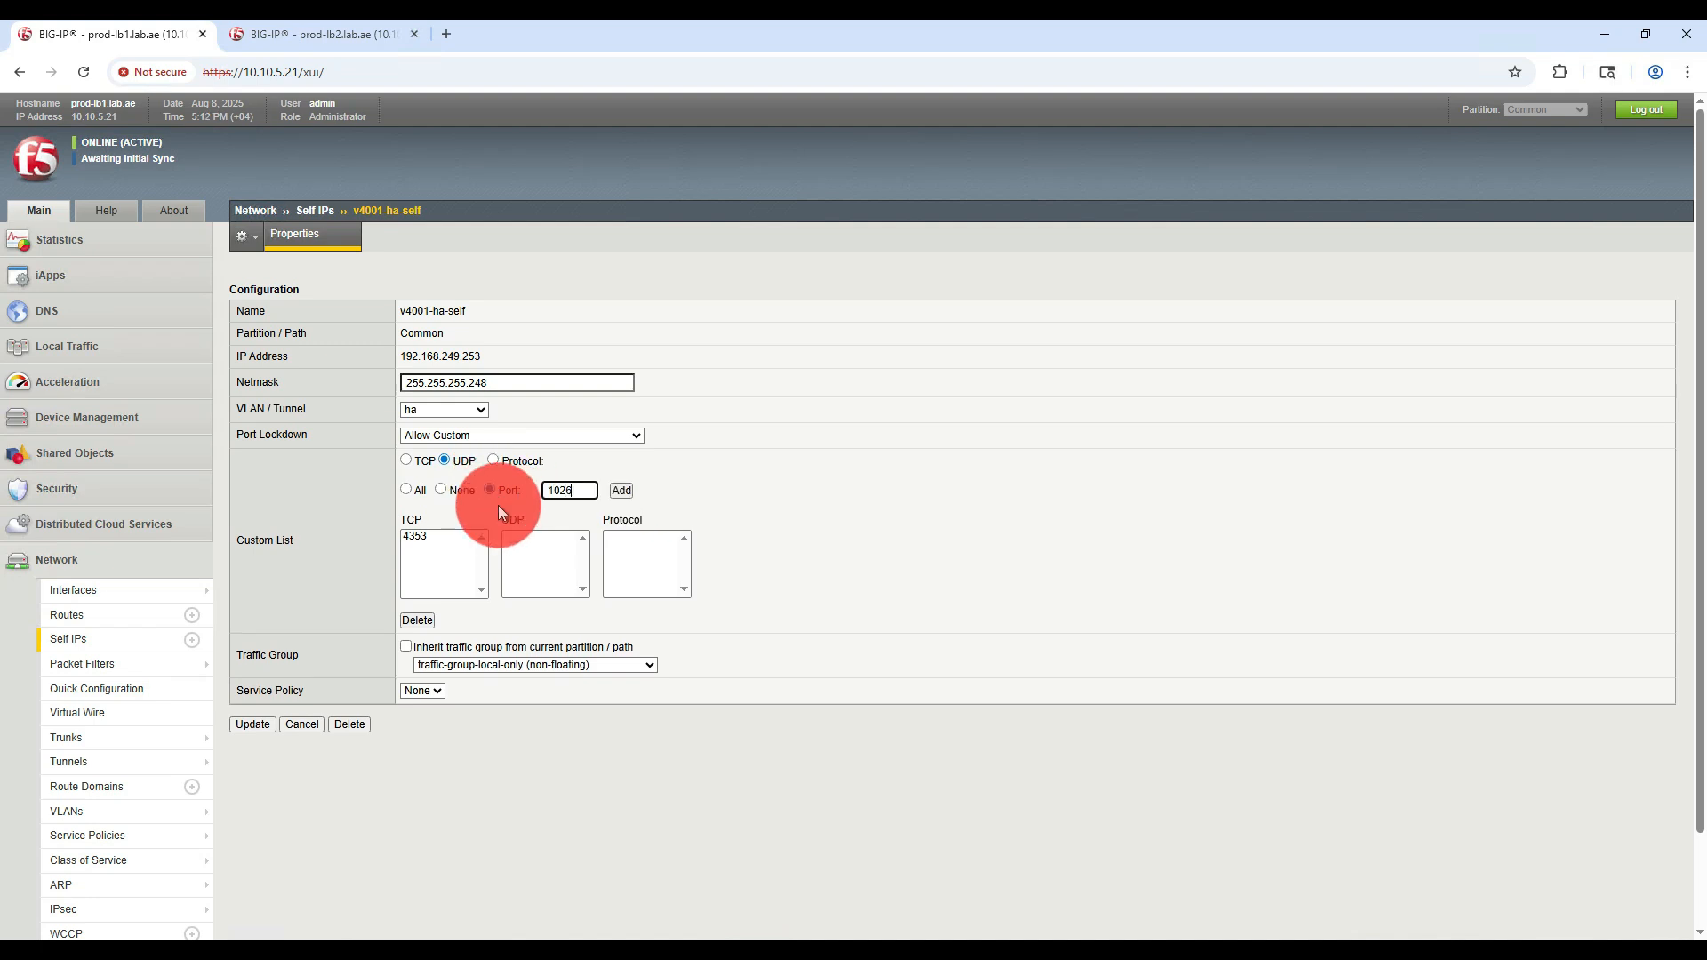
{"action": "left_click", "coordinate": [620, 490]}
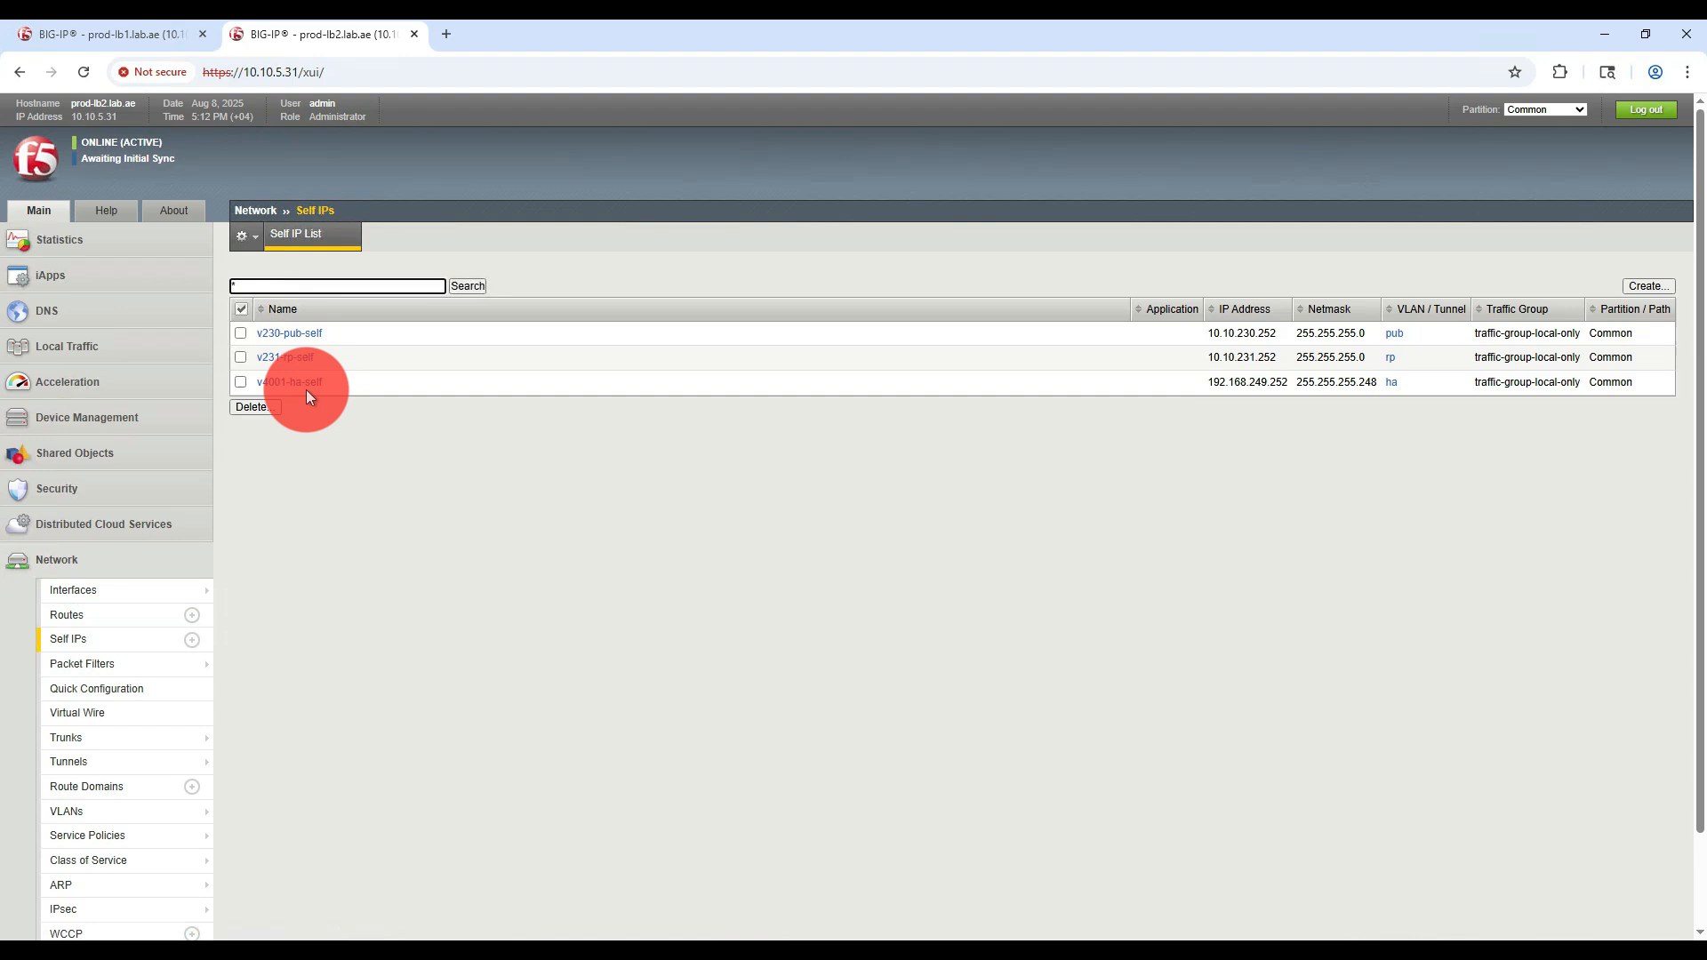
- On prod-lb2, add UDP port 1026 to the v4001-ha-self custom port lockdown list and save the self IP
{"action": "left_click", "coordinate": [306, 381]}
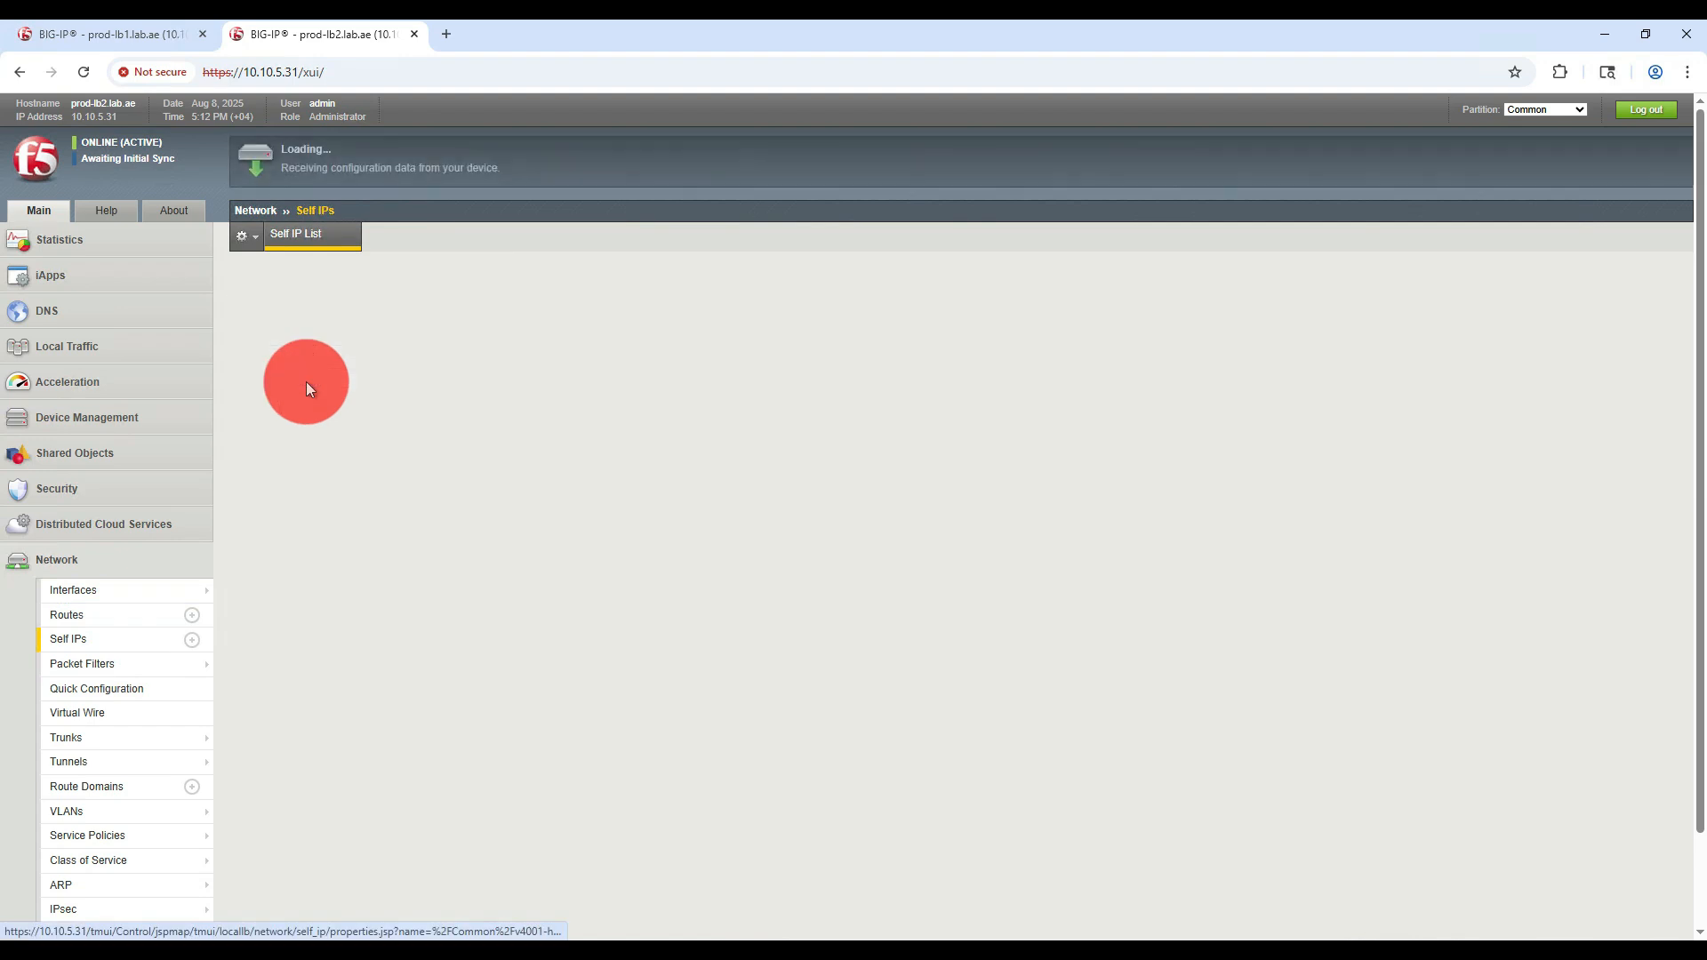
{"action": "left_click", "coordinate": [442, 460]}
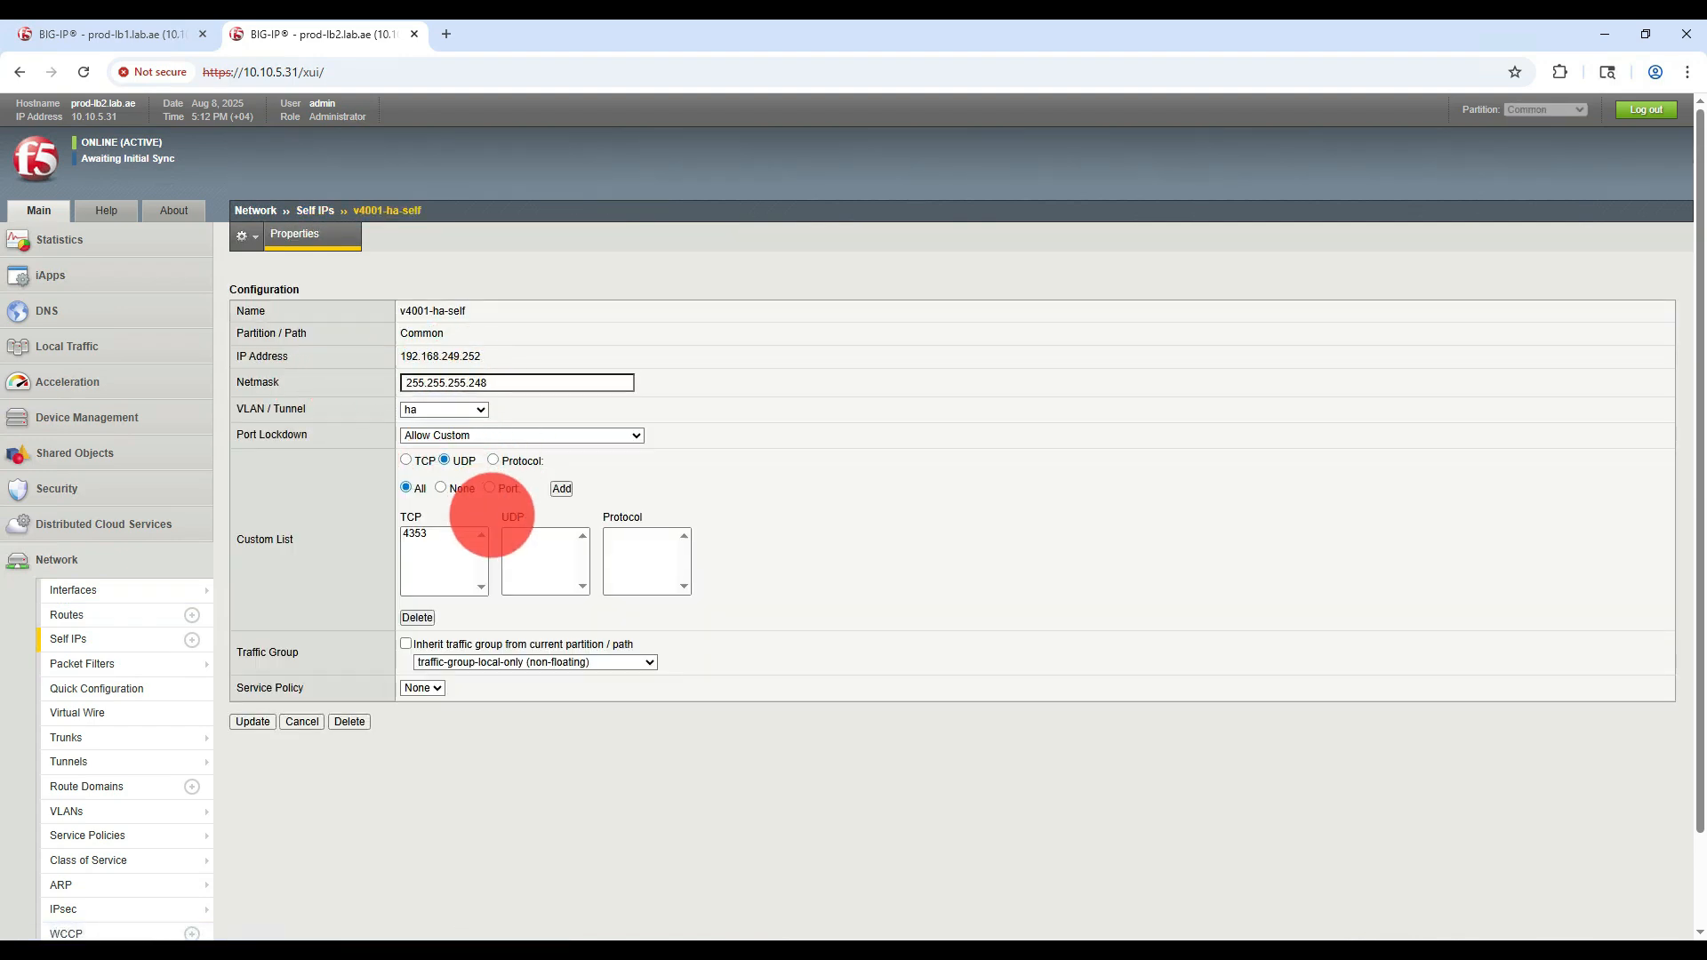
{"action": "left_click", "coordinate": [518, 492]}
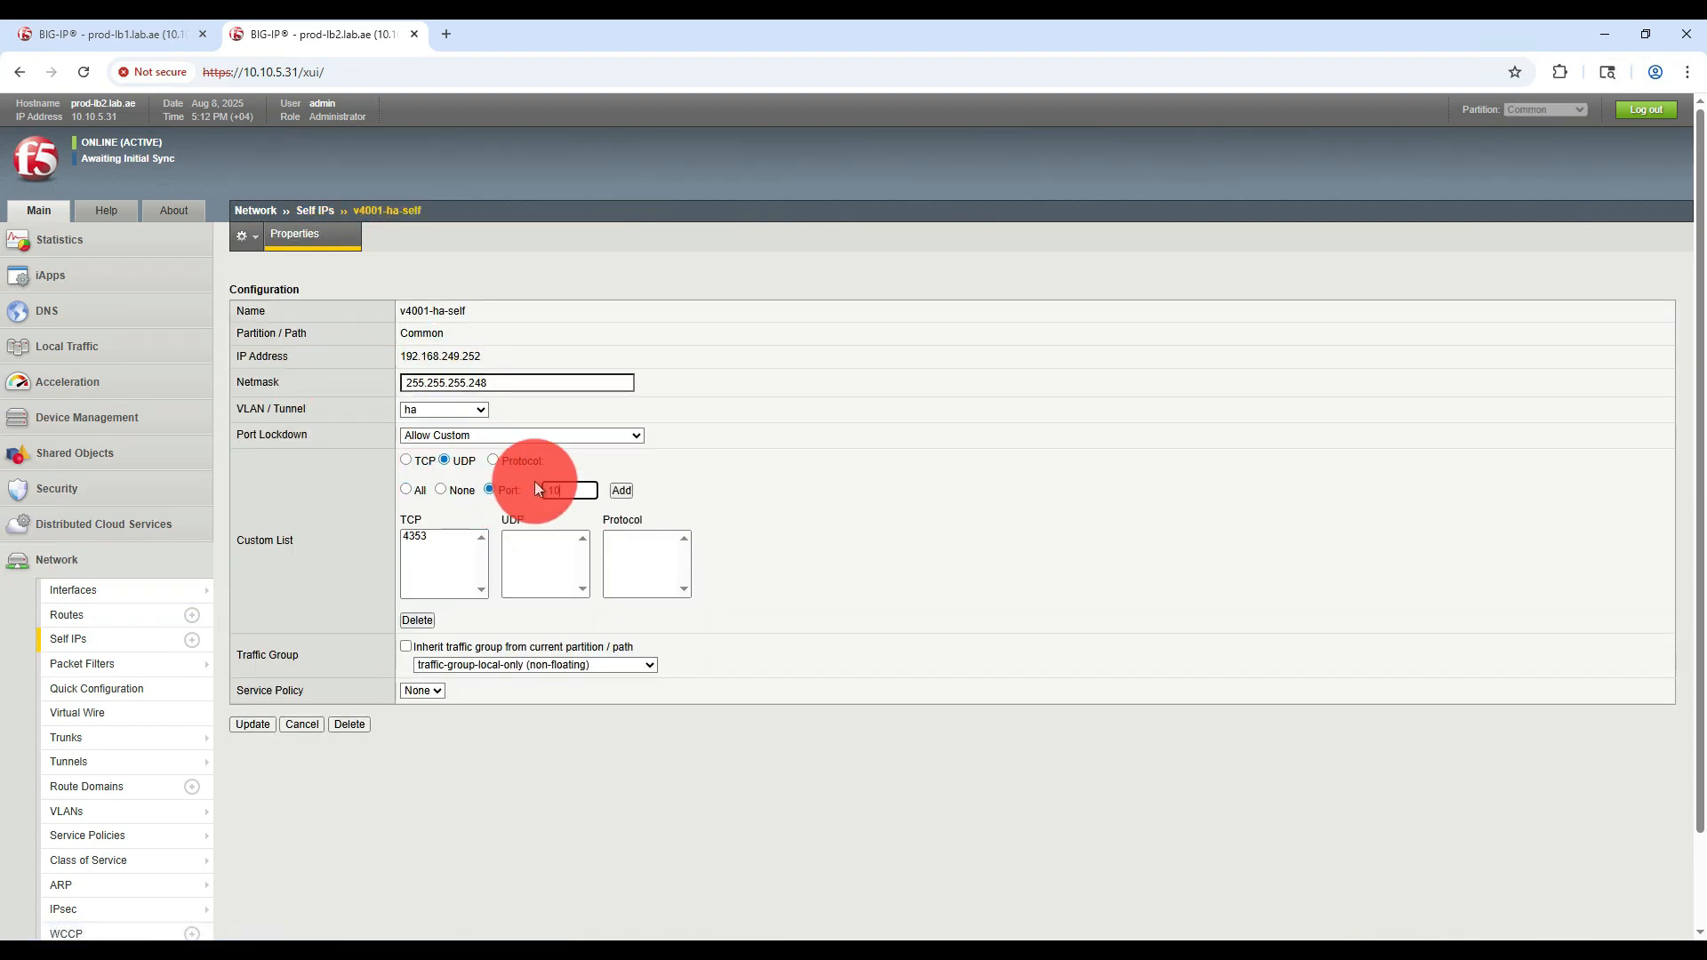
{"action": "left_click", "coordinate": [622, 490]}
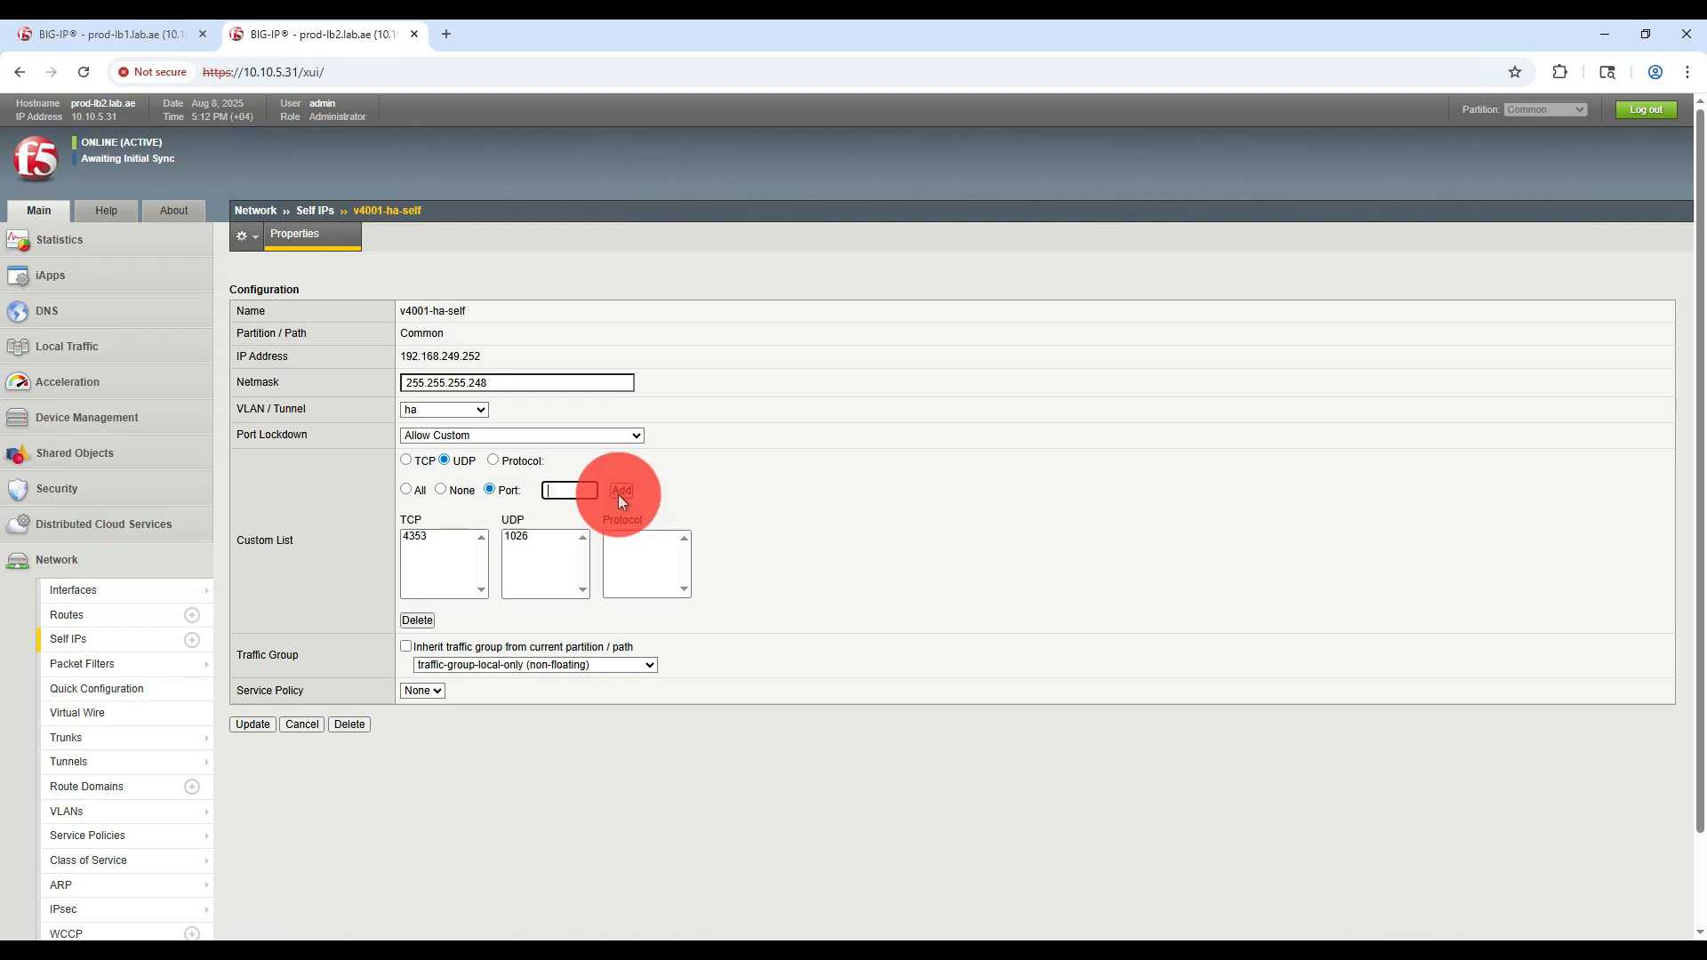
{"action": "left_click", "coordinate": [265, 721]}
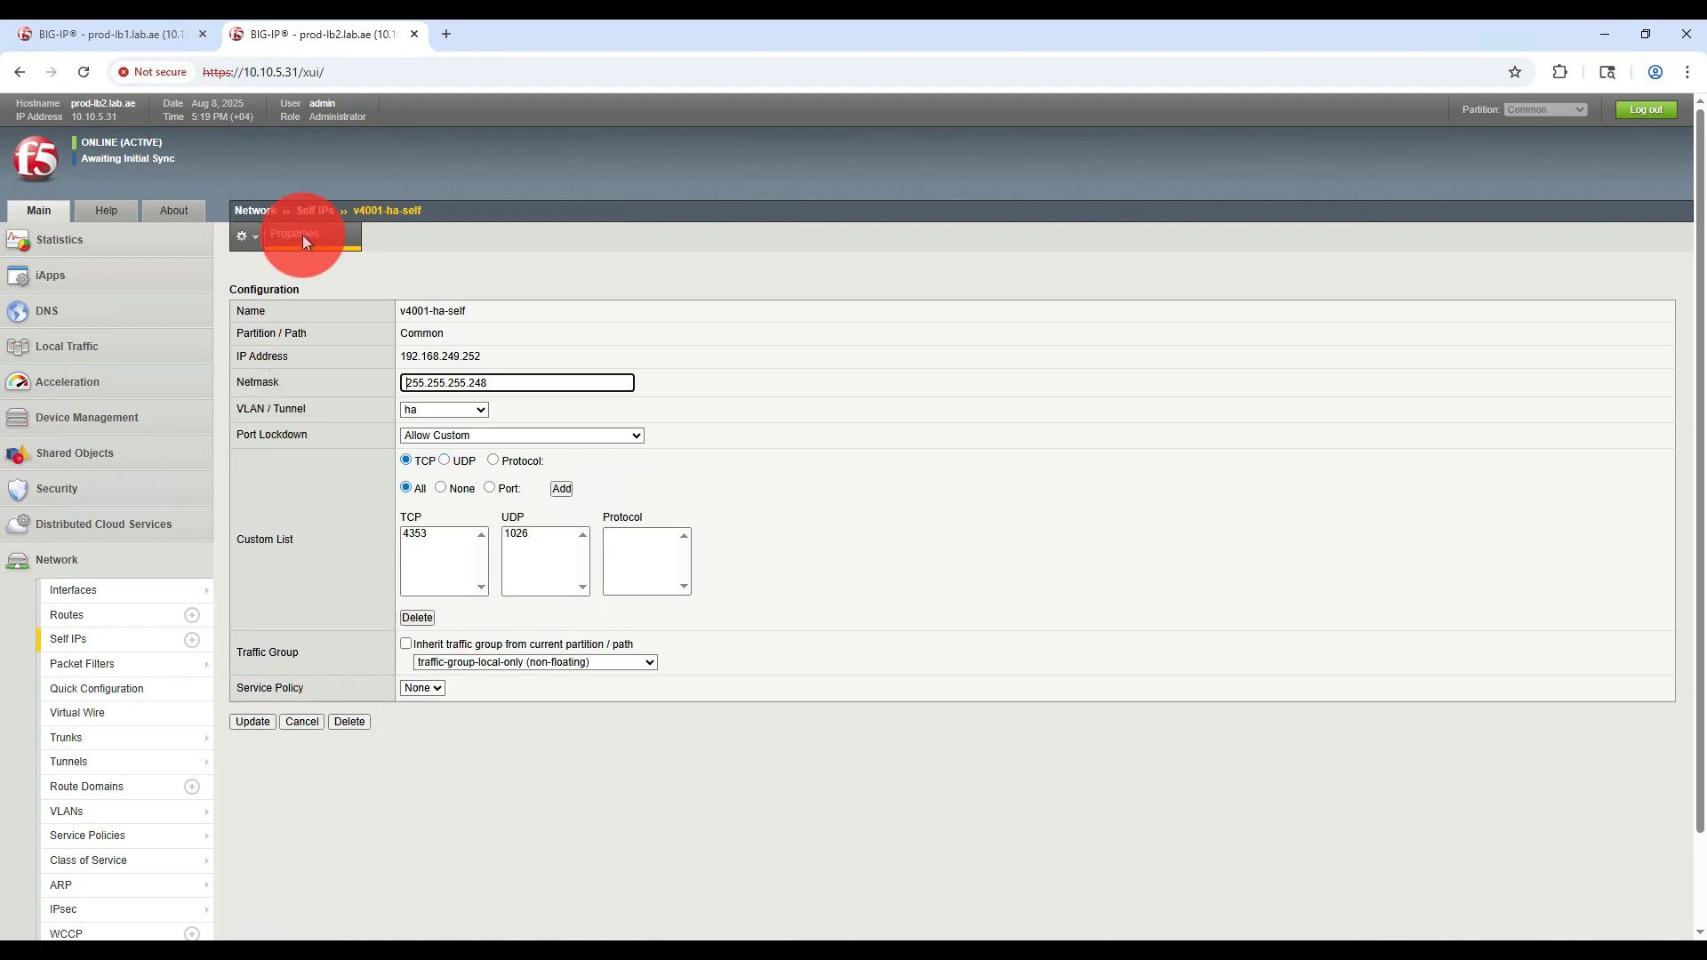
- Compare the allowed HA ports, redundancy state and sync status of prod-lb1 and prod-lb2
{"action": "left_click", "coordinate": [109, 39]}
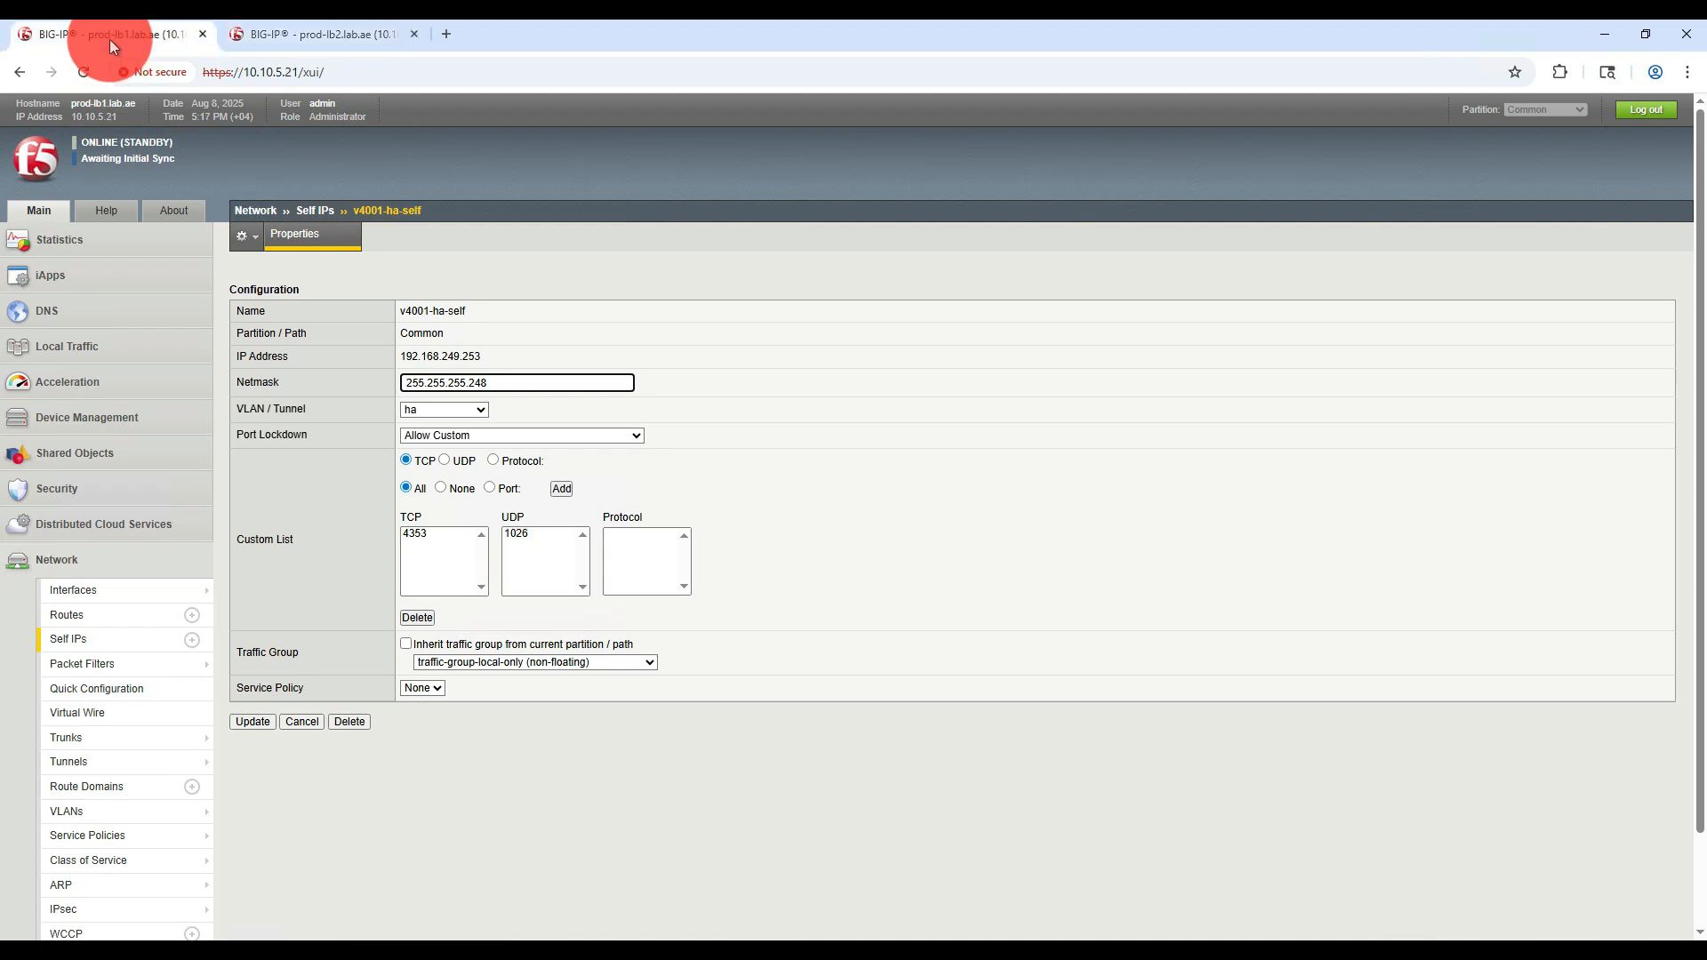
{"action": "left_click", "coordinate": [321, 33]}
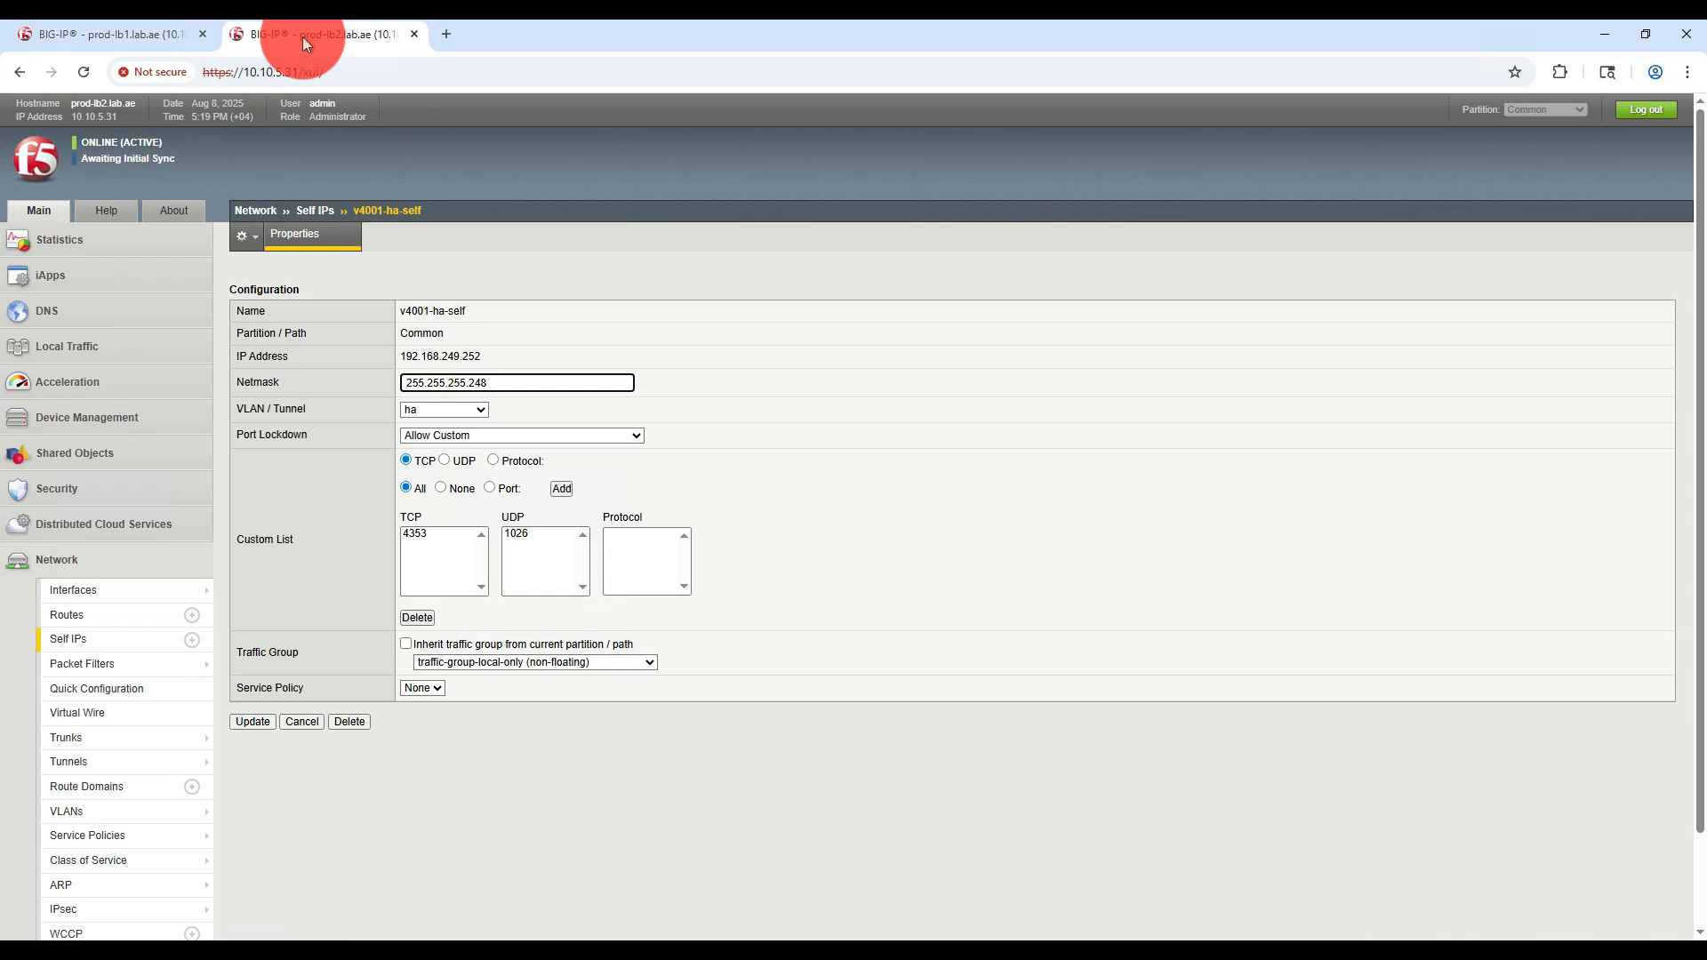
{"action": "left_click", "coordinate": [135, 36]}
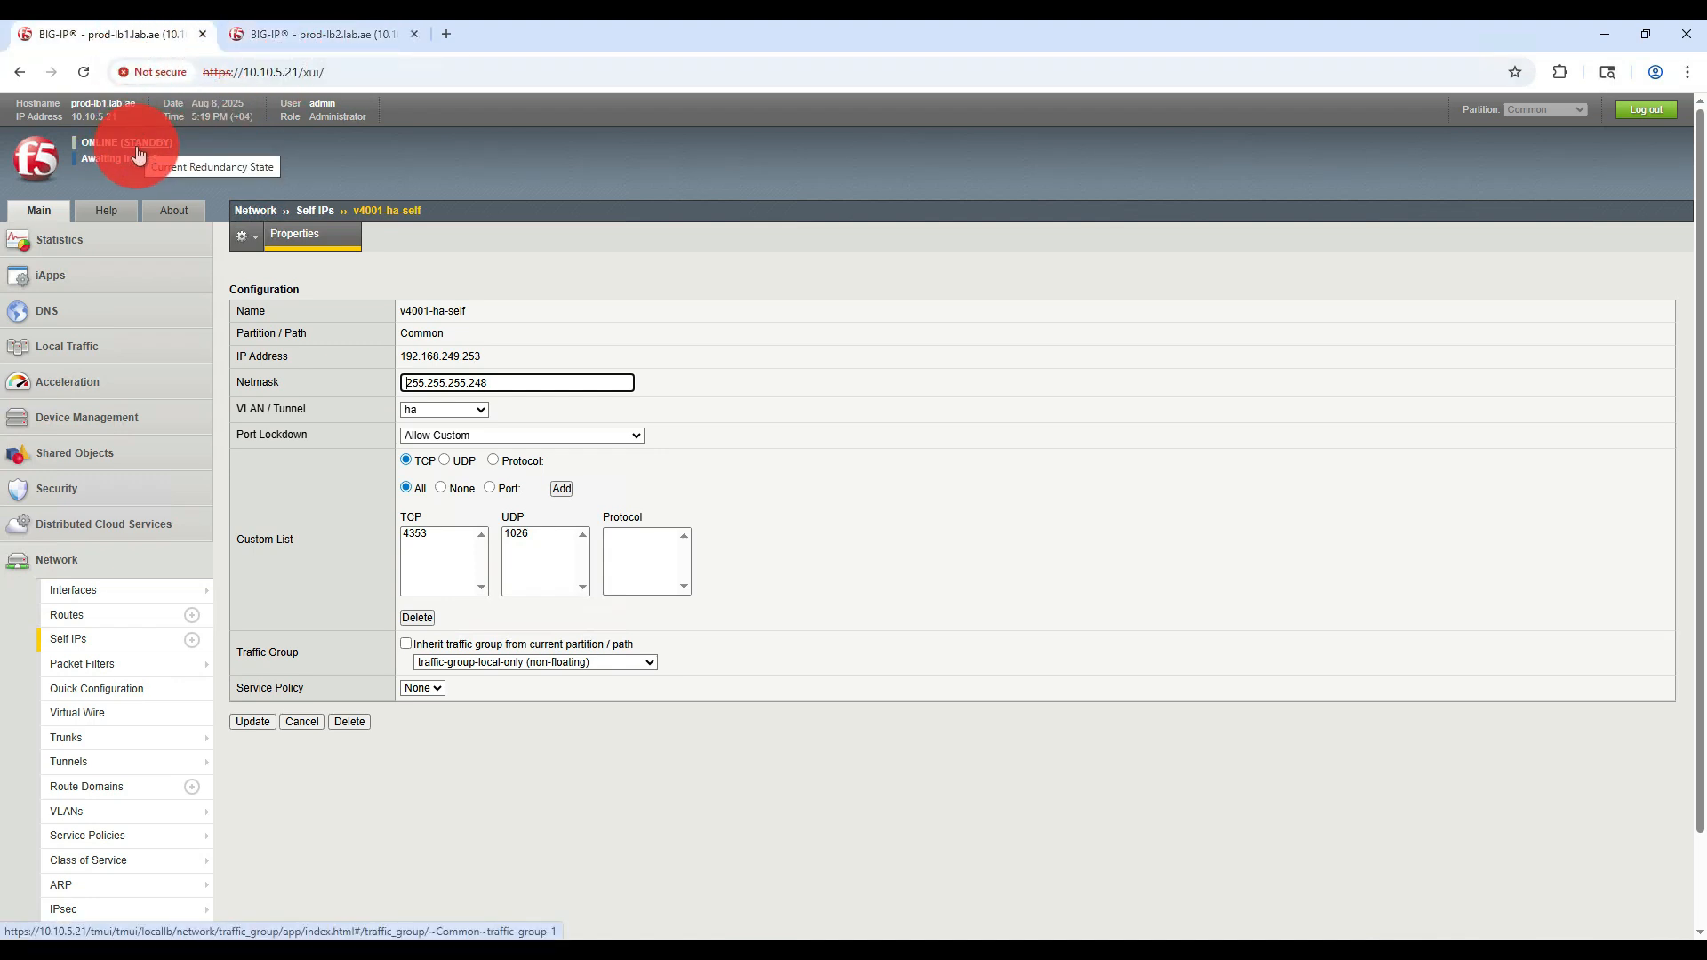
{"action": "left_click", "coordinate": [269, 43]}
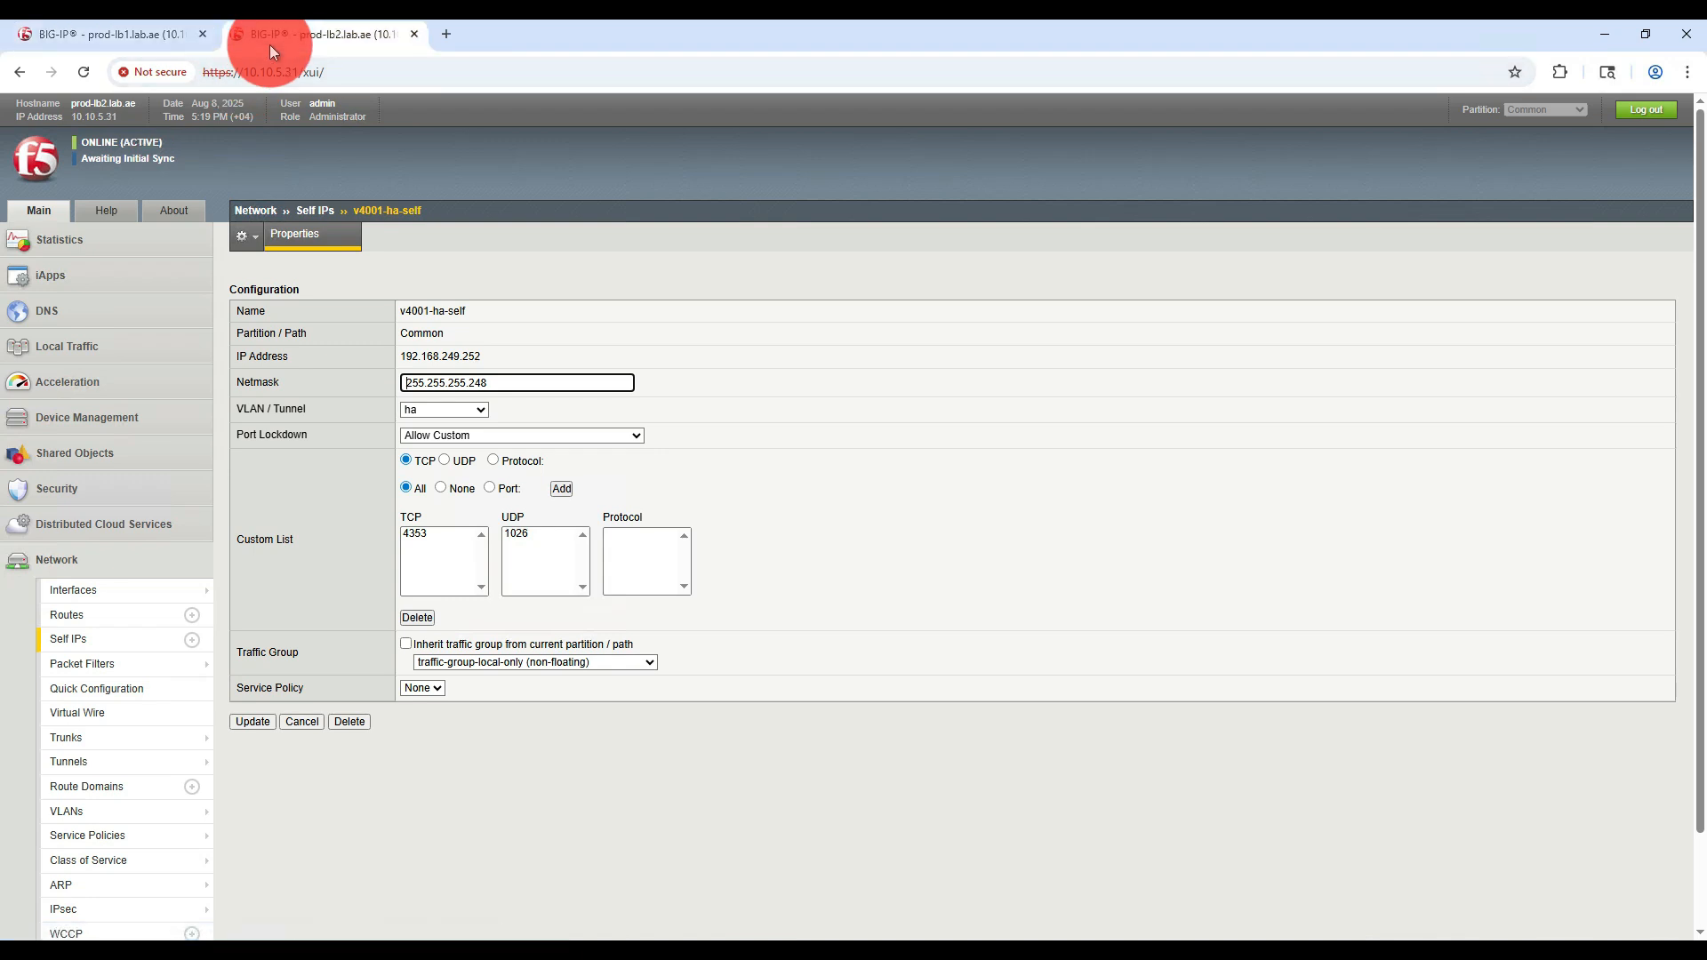
{"action": "left_click", "coordinate": [125, 46]}
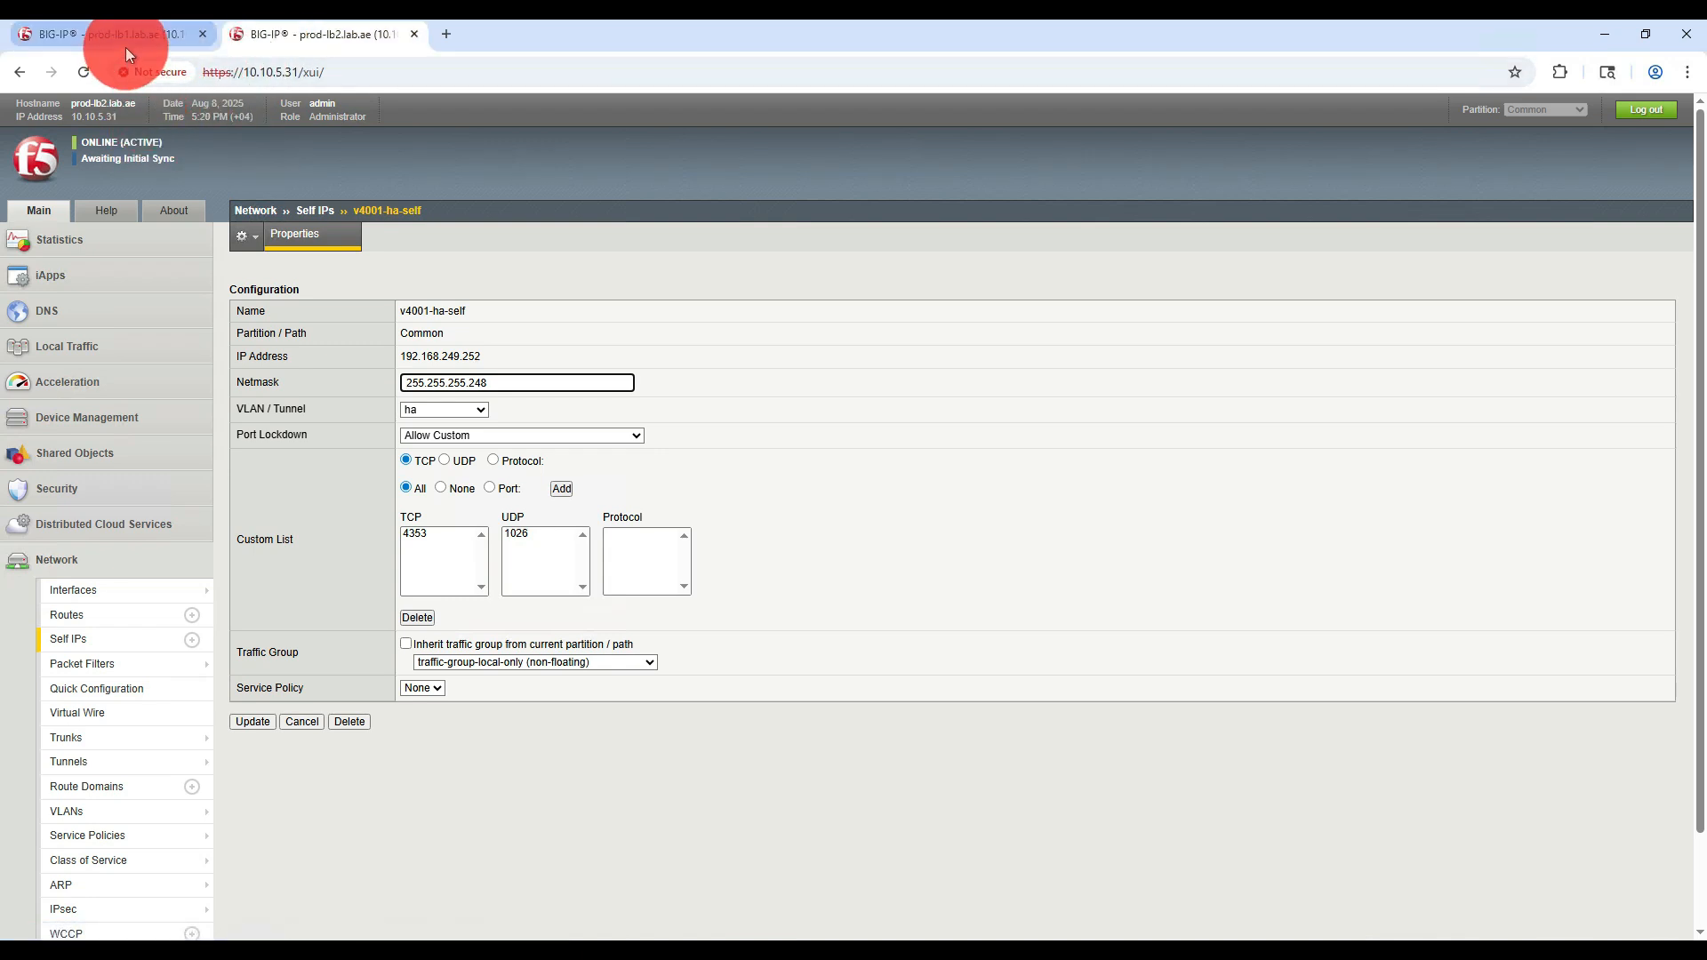
{"action": "left_click", "coordinate": [261, 39]}
{"action": "left_click", "coordinate": [163, 160]}
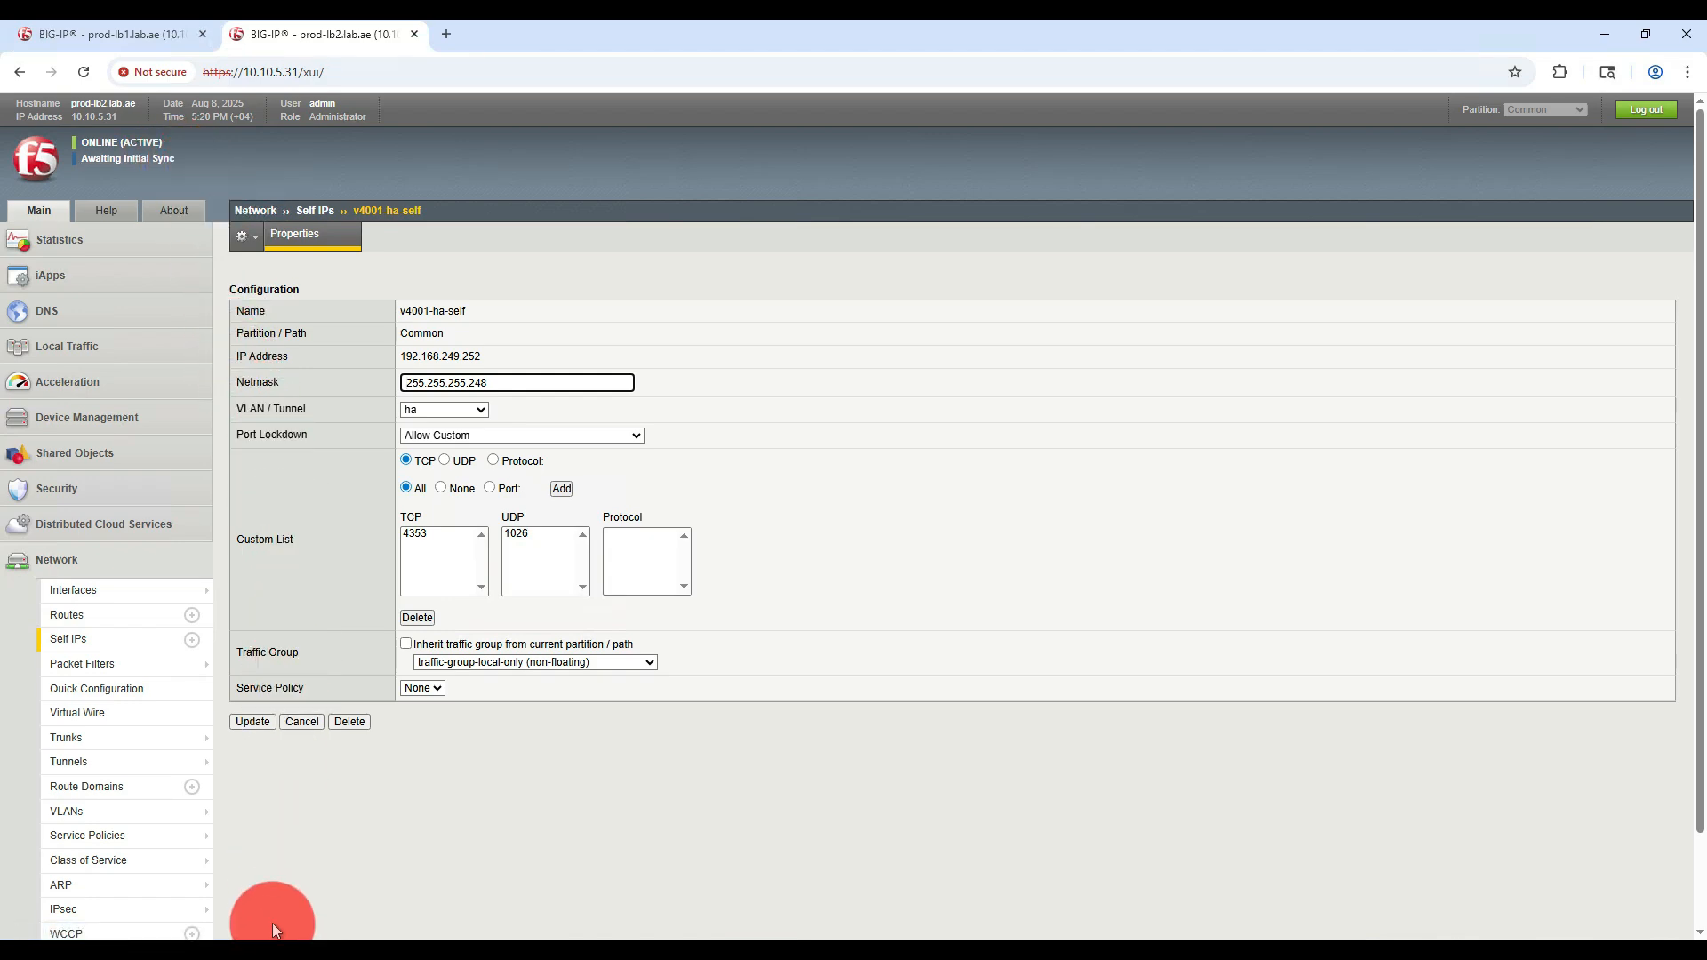
- Switch to MobaXterm and recheck prod-lb1's failover connections with tmsh show cm failover-status
{"action": "left_click", "coordinate": [273, 950]}
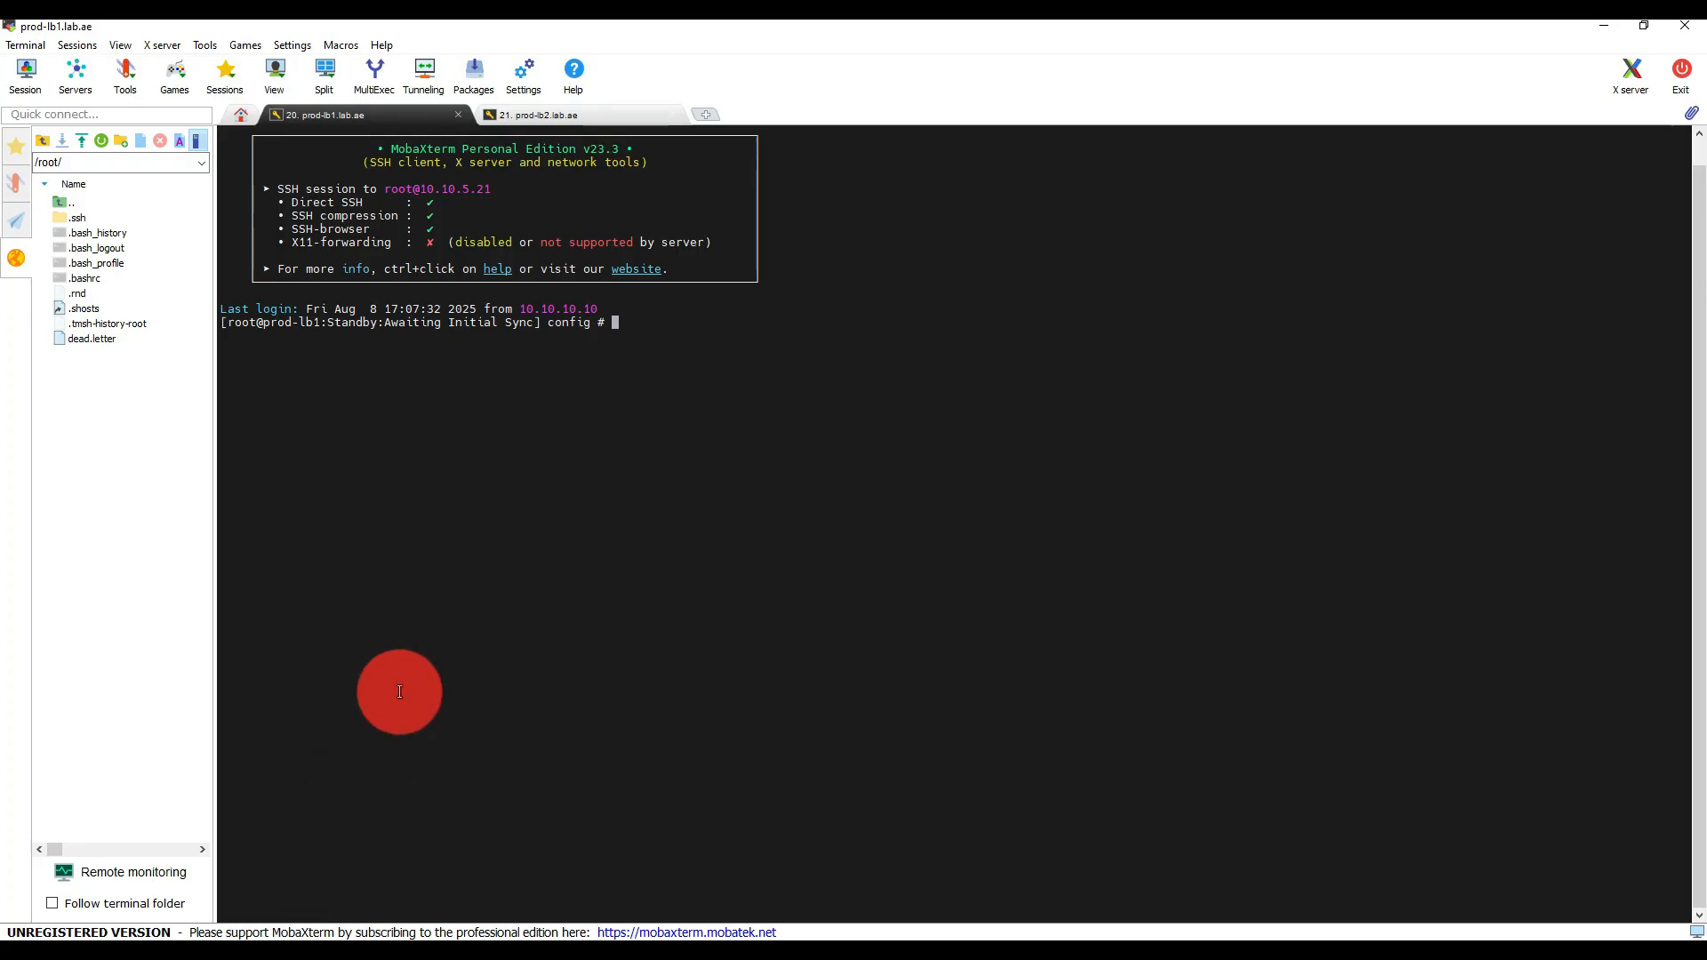
{"action": "key", "text": "Up"}
{"action": "key", "text": "Return"}
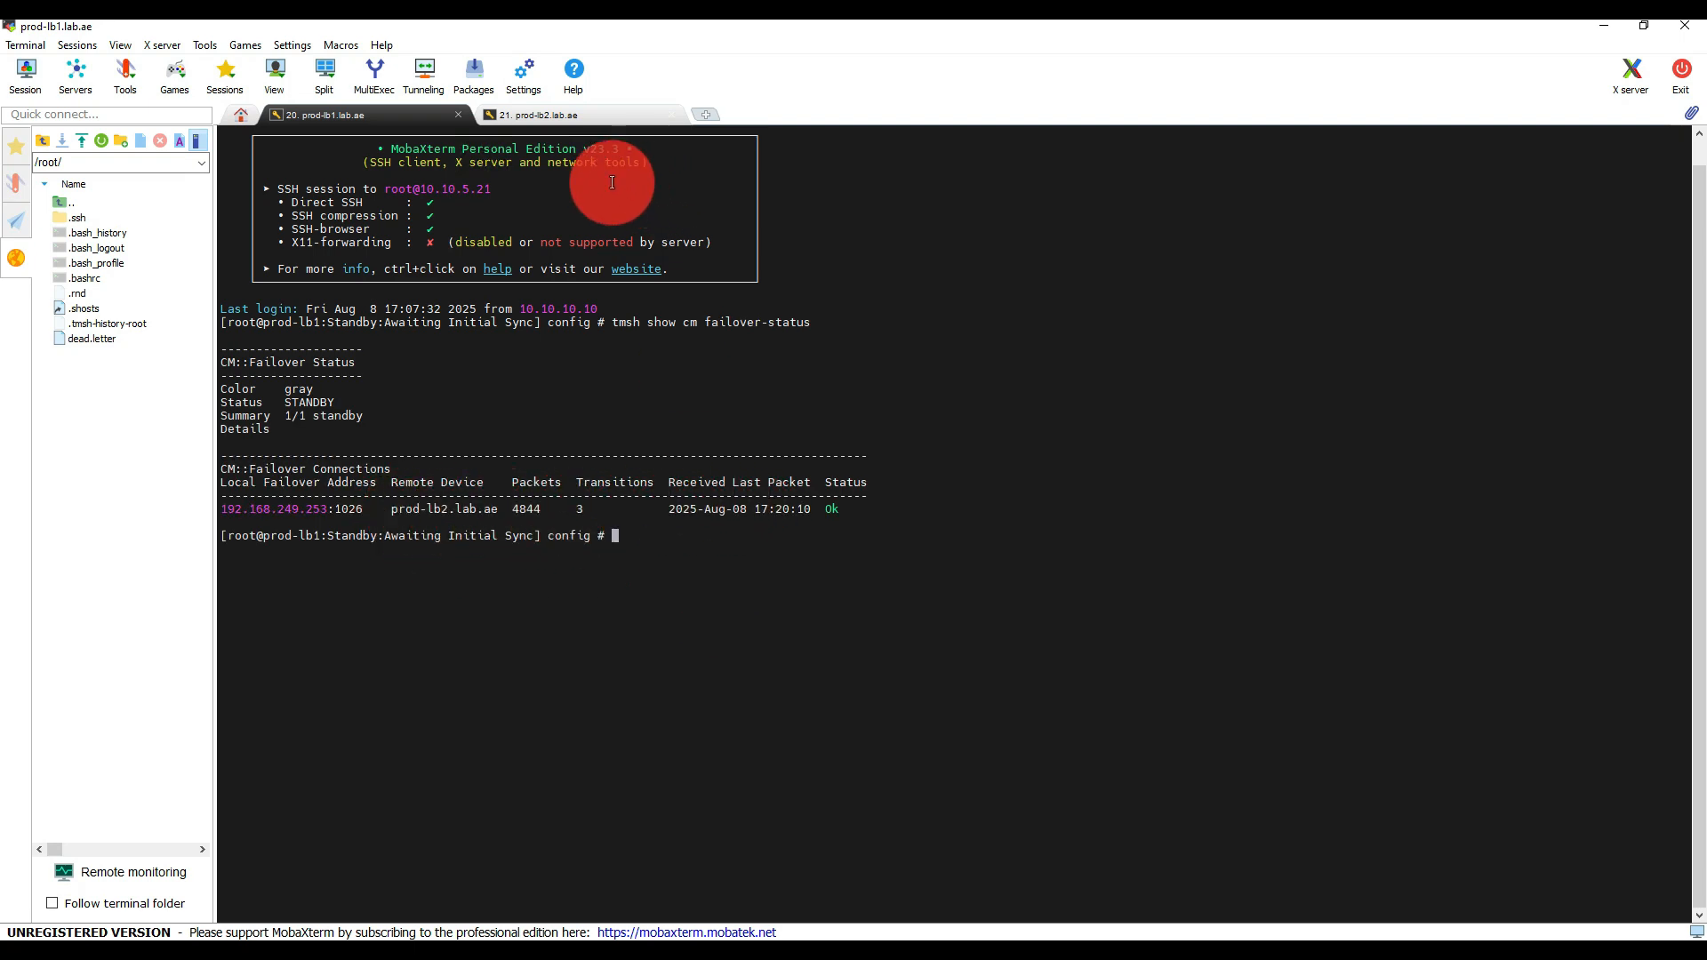
- Check prod-lb2's failover connections by running tmsh show cm failover-status in its SSH session
{"action": "left_click", "coordinate": [552, 115]}
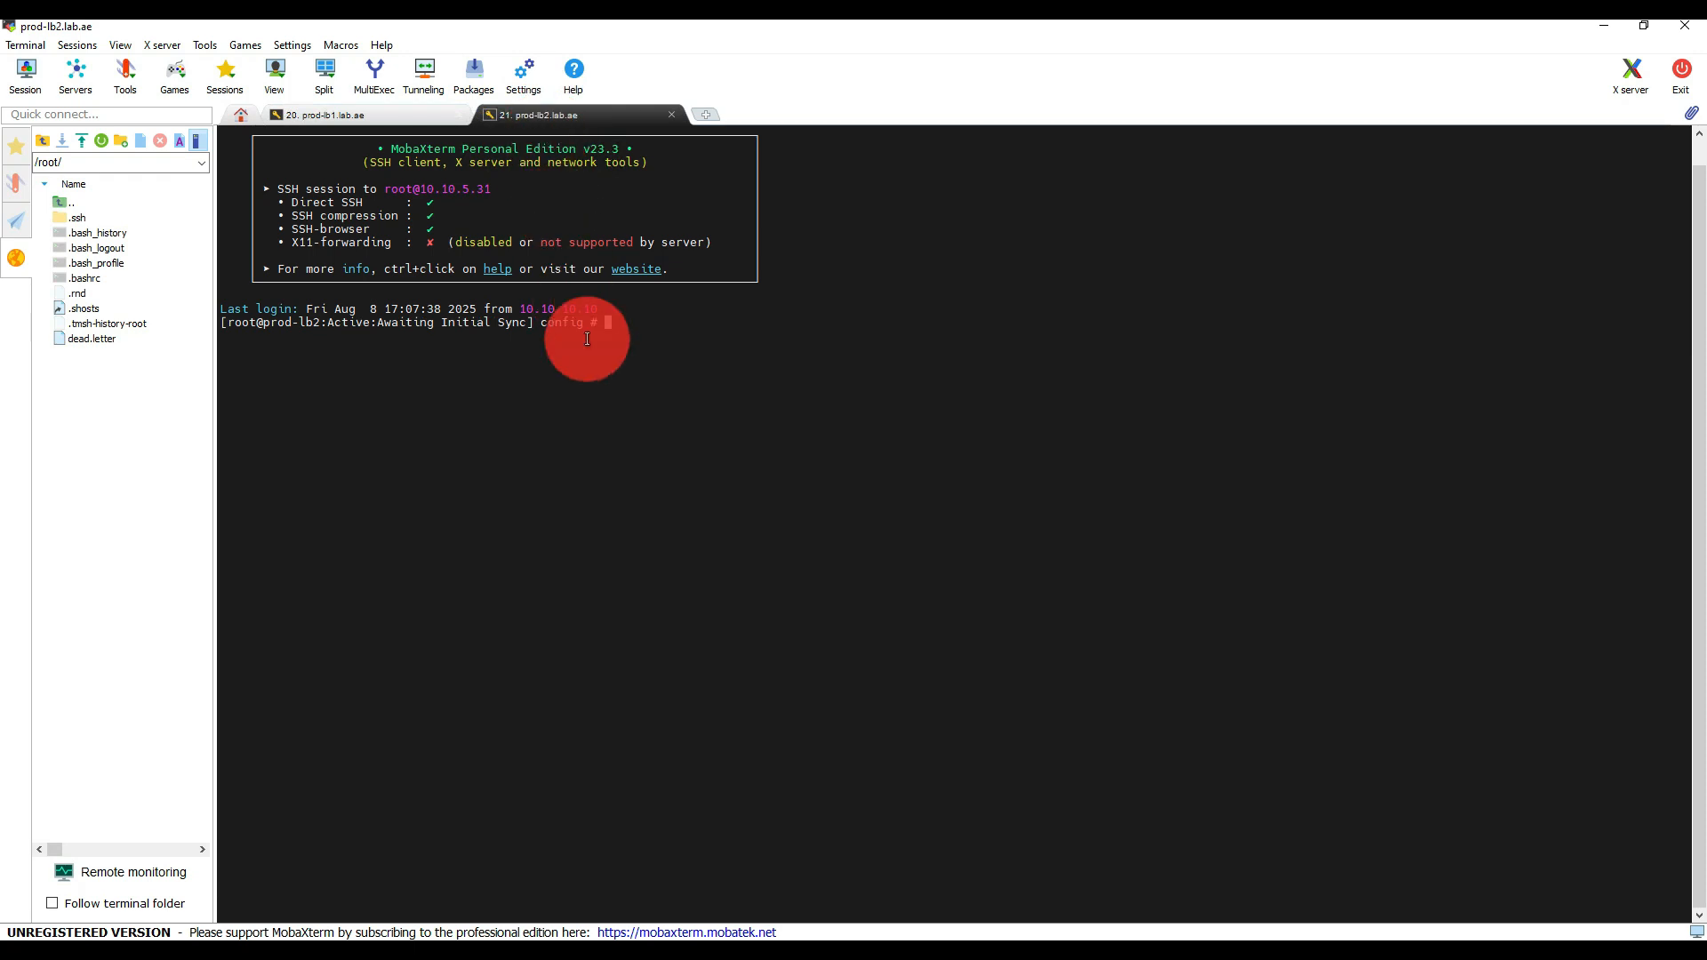
{"action": "right_click", "coordinate": [614, 311]}
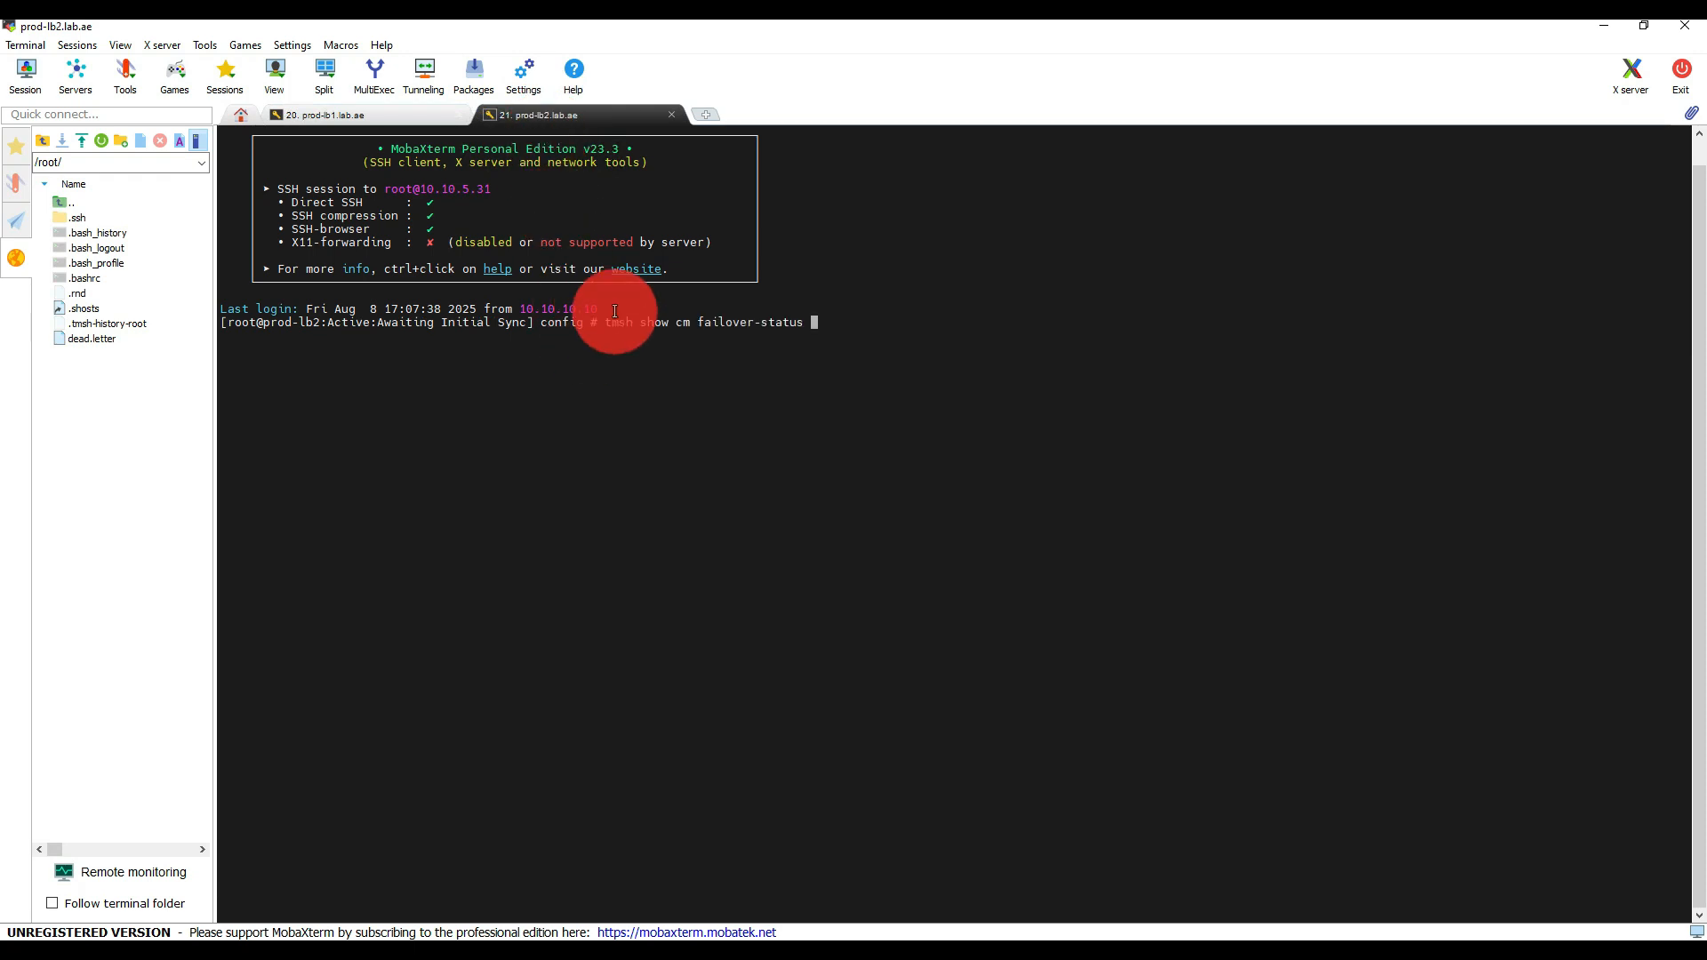
{"action": "key", "text": "Return"}
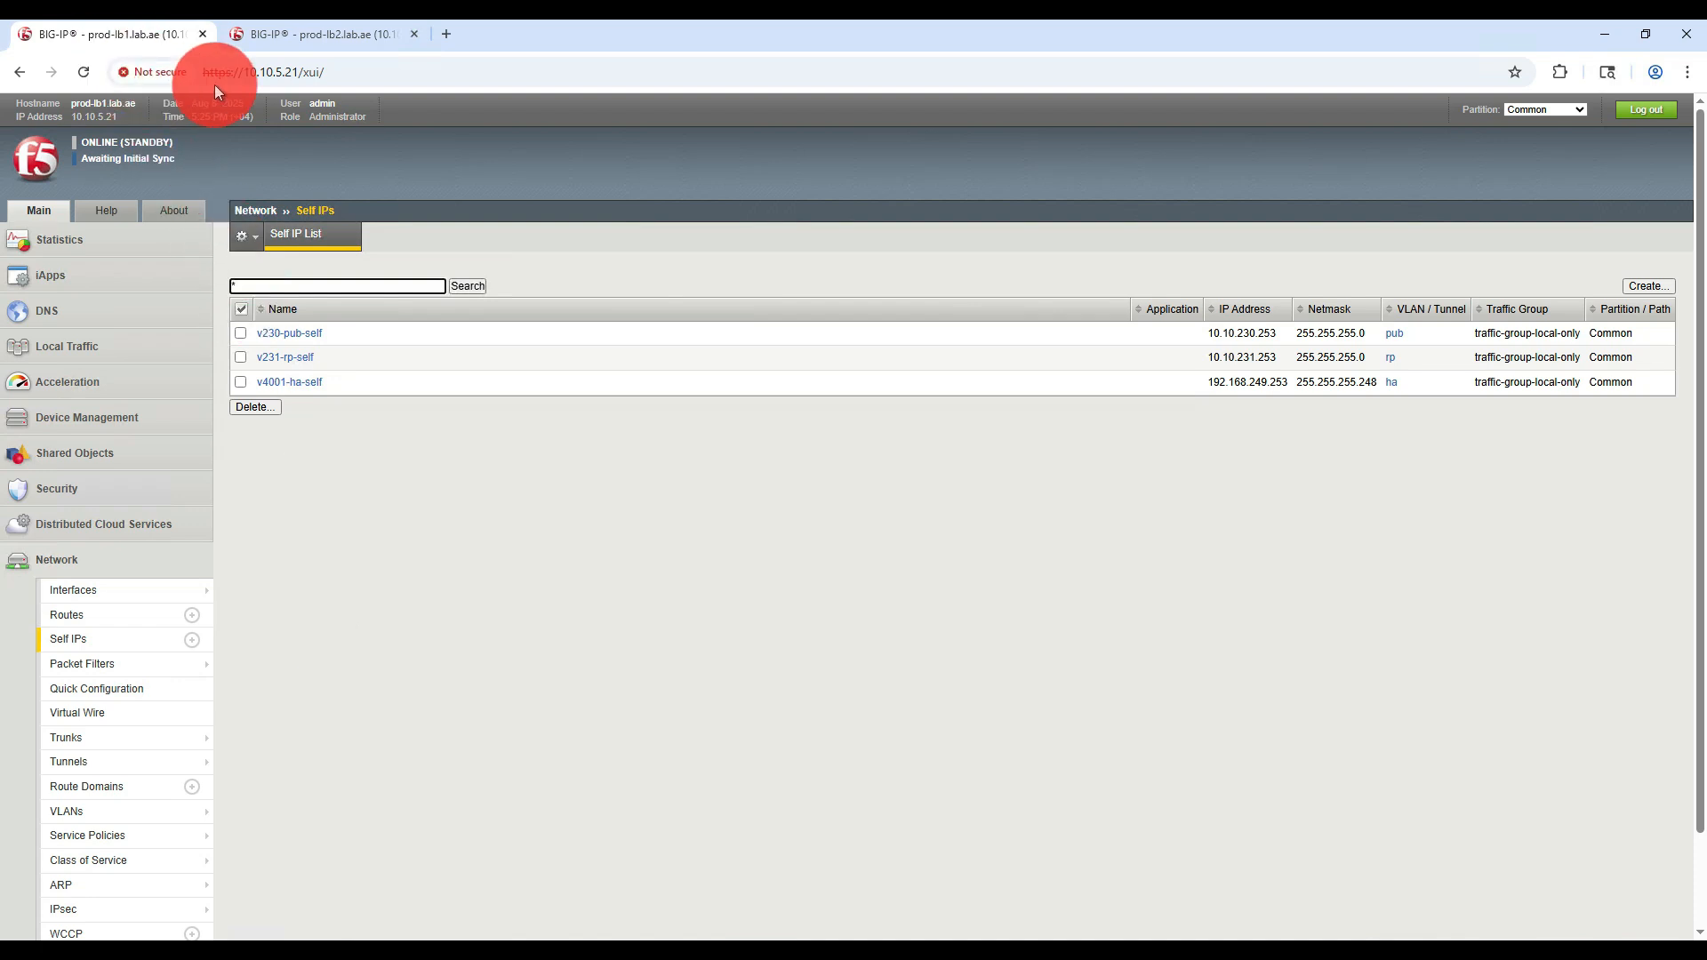
- Switch to the browser and enable the failover multicast address on prod-lb1 with interface eth0, address 224.0.0.245 and port 62960, saving the change
{"action": "left_click", "coordinate": [279, 34]}
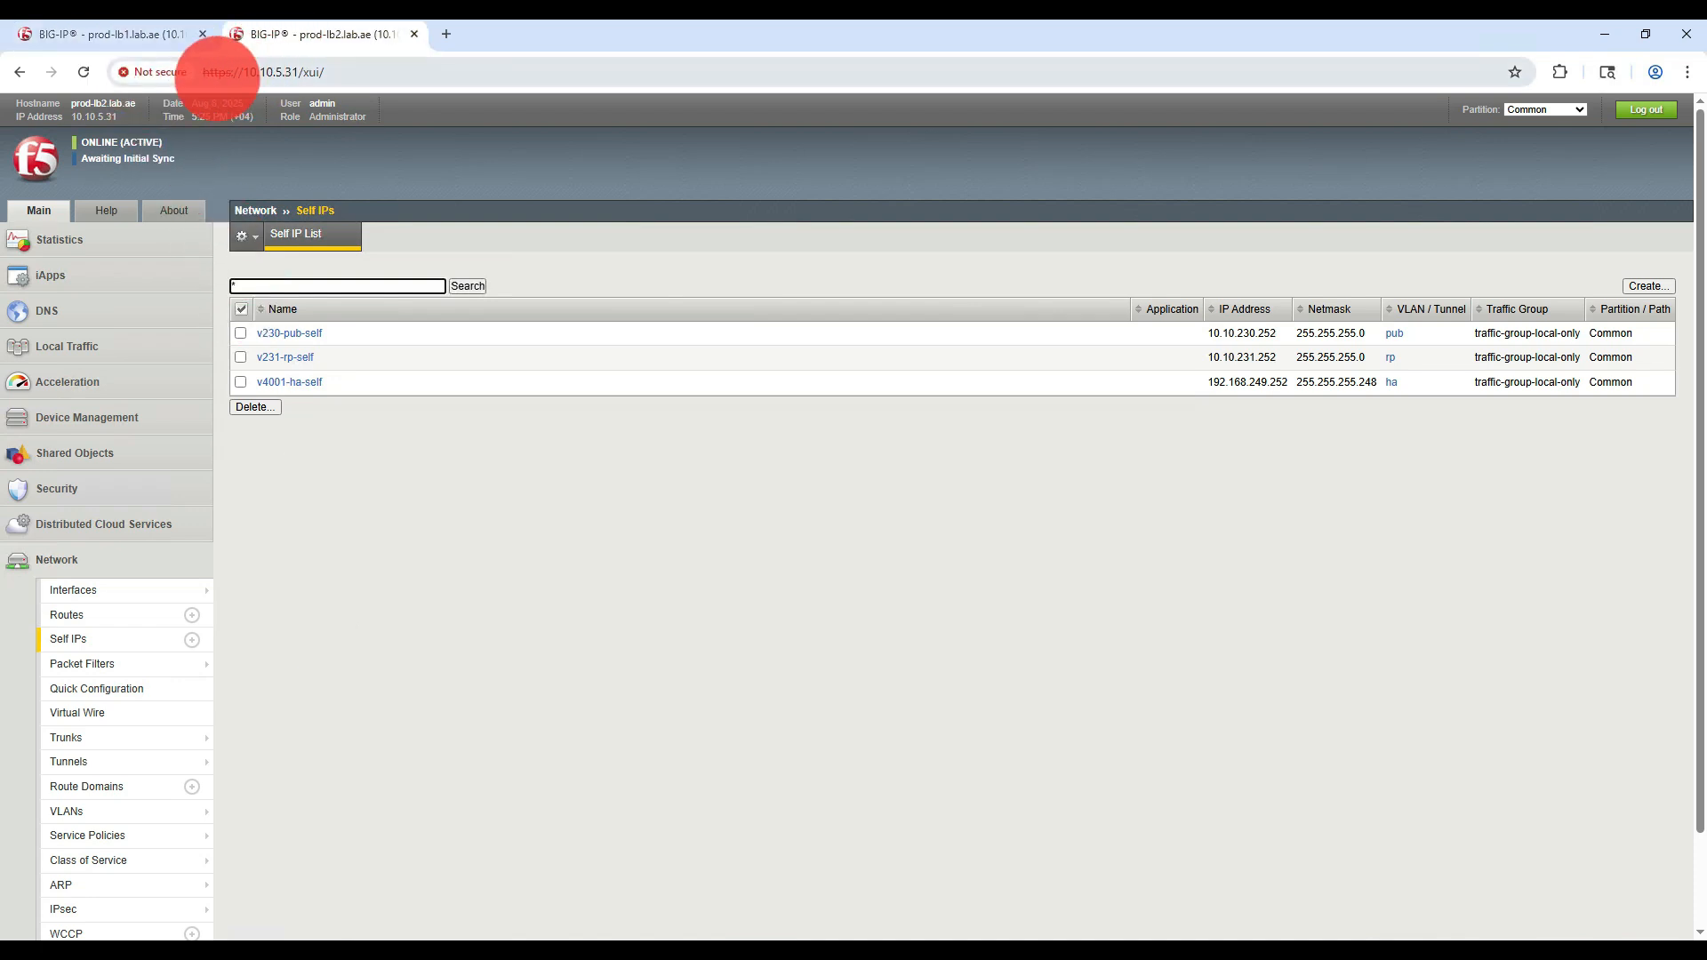
{"action": "left_click", "coordinate": [110, 35]}
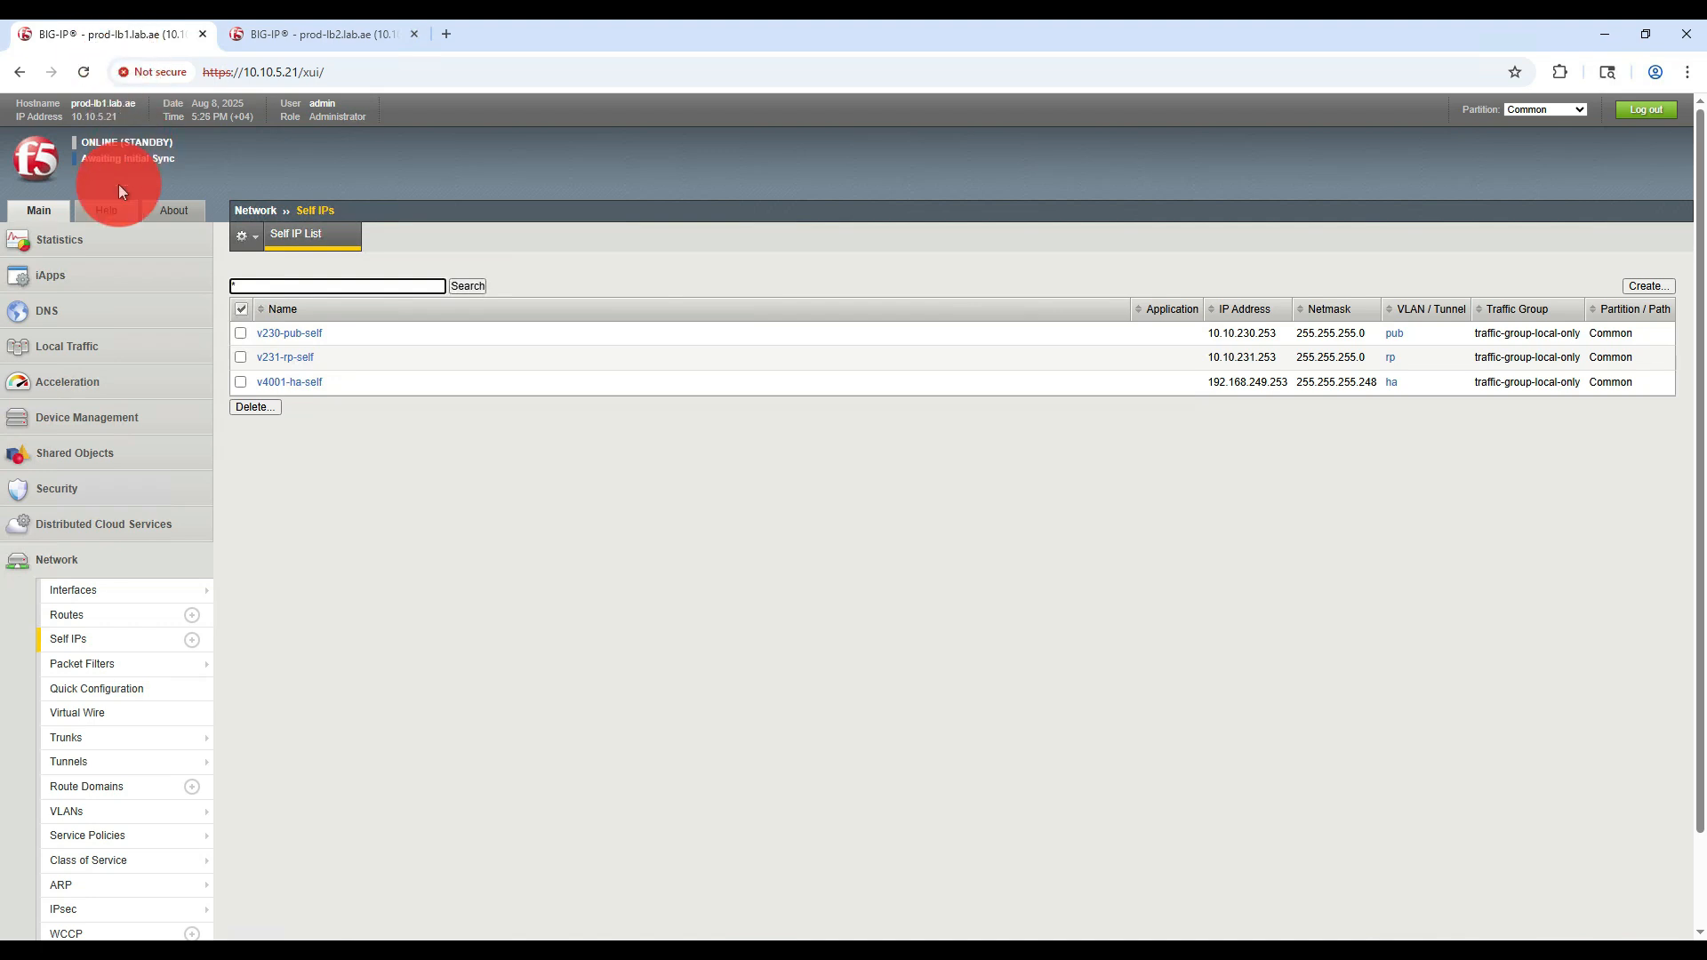
{"action": "left_click", "coordinate": [73, 413]}
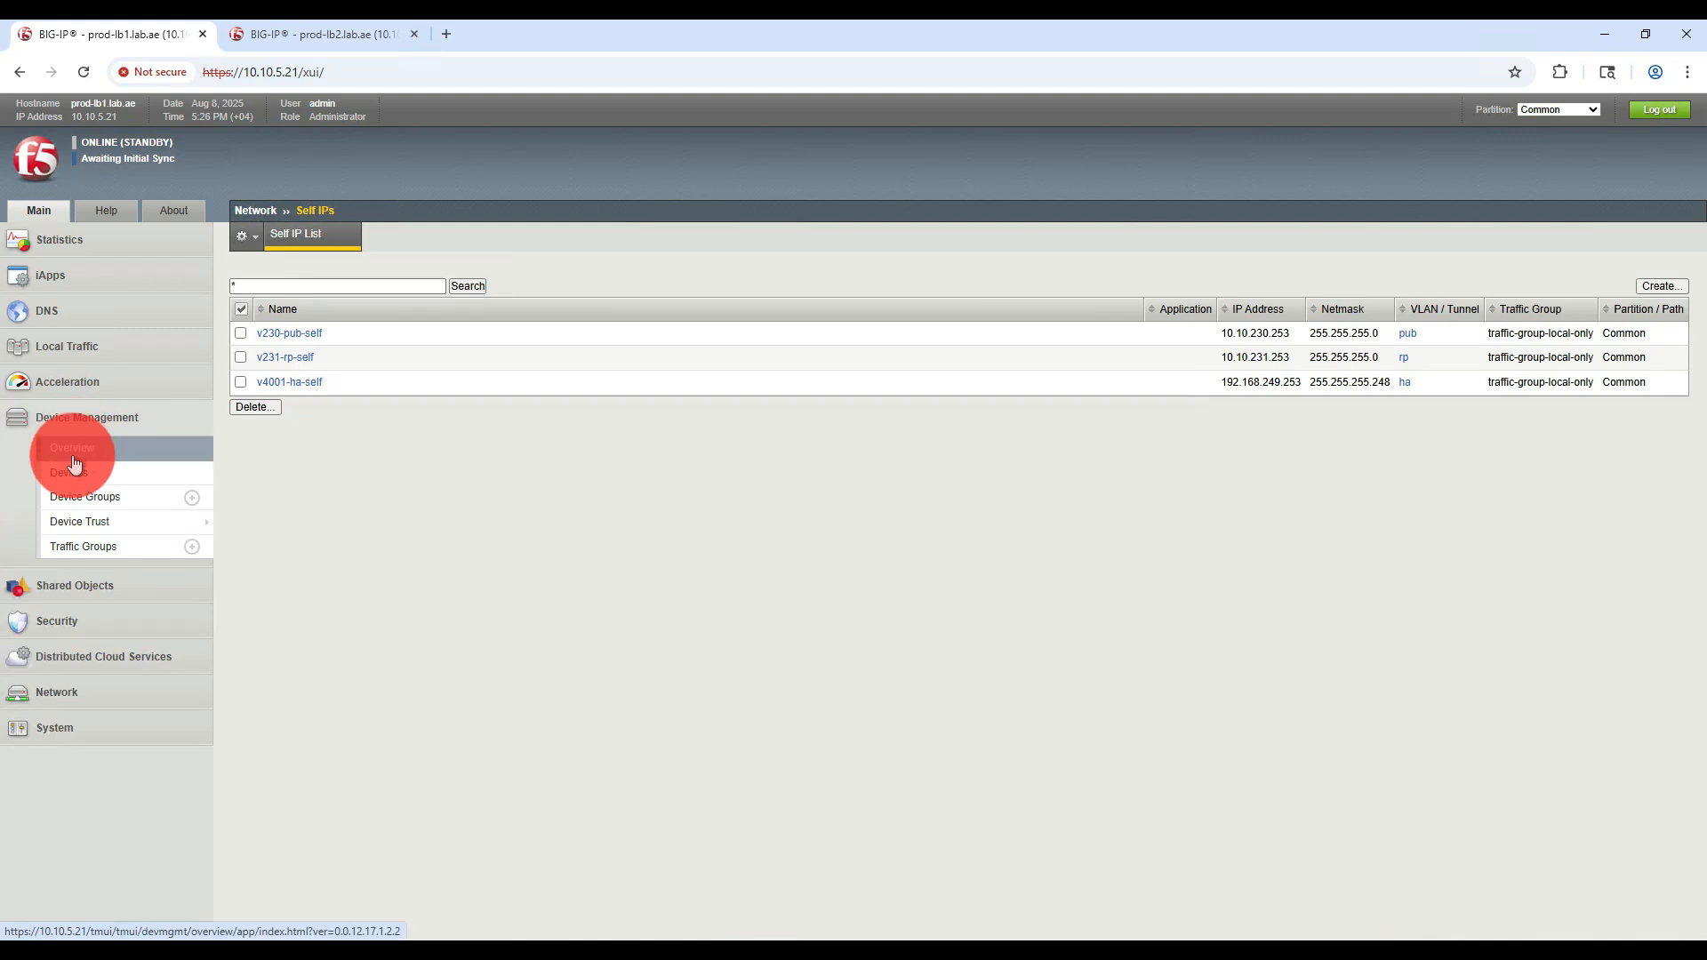
{"action": "left_click", "coordinate": [80, 476]}
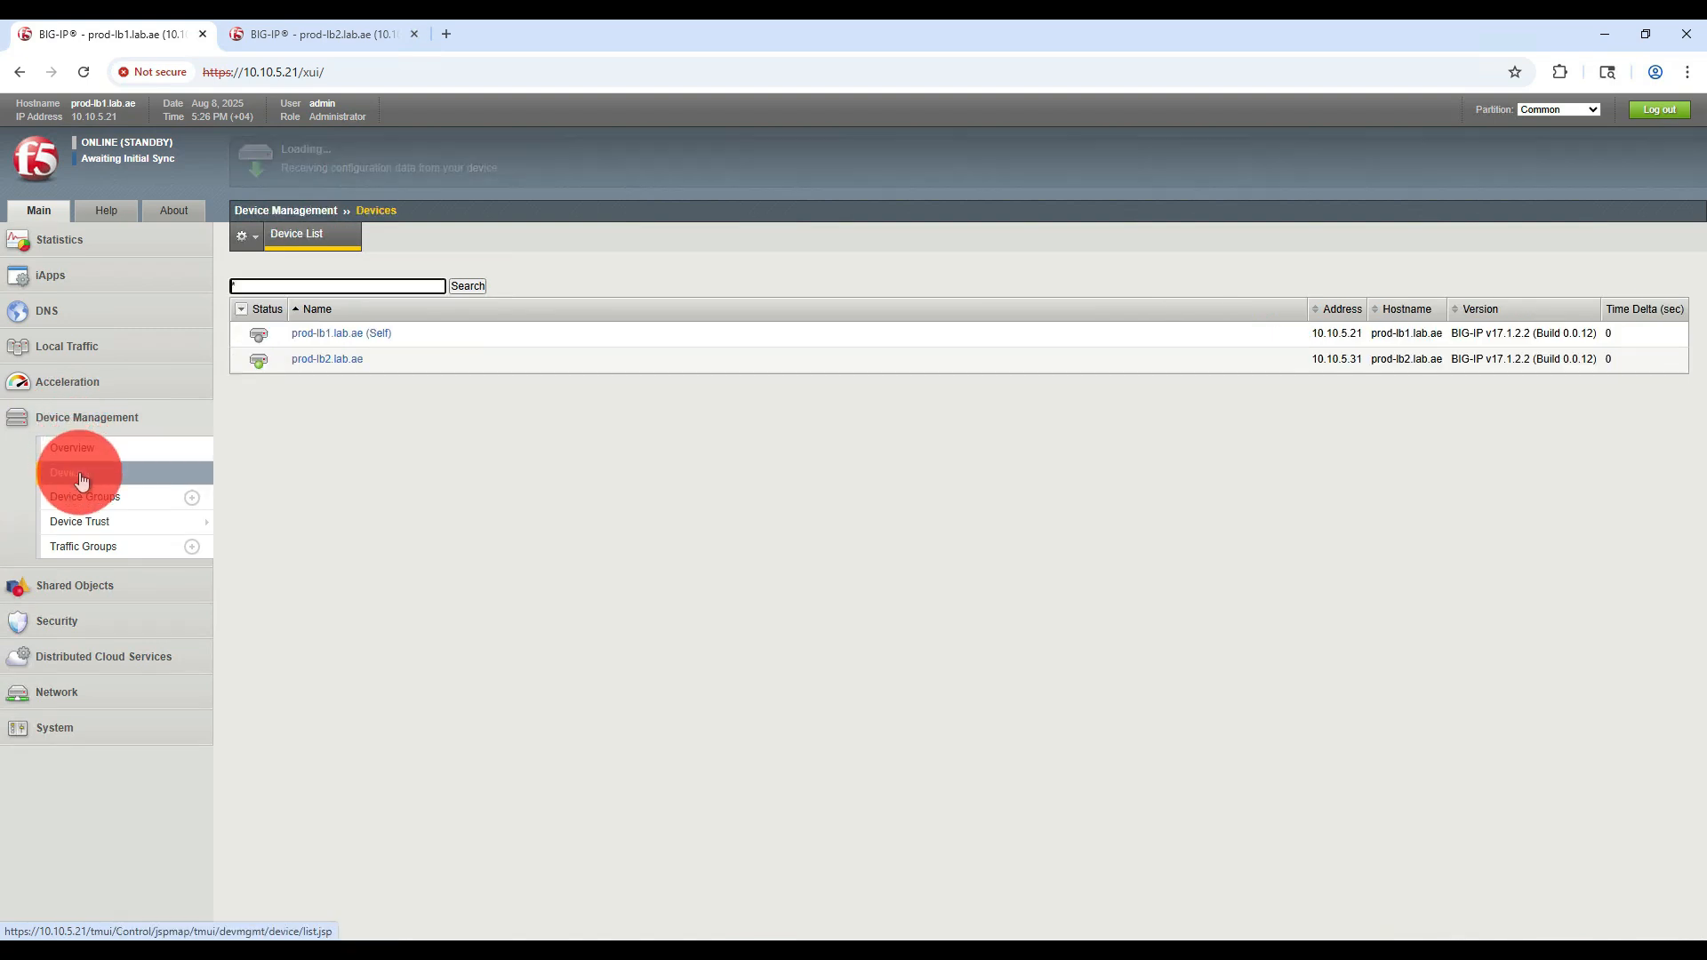
{"action": "left_click", "coordinate": [339, 343]}
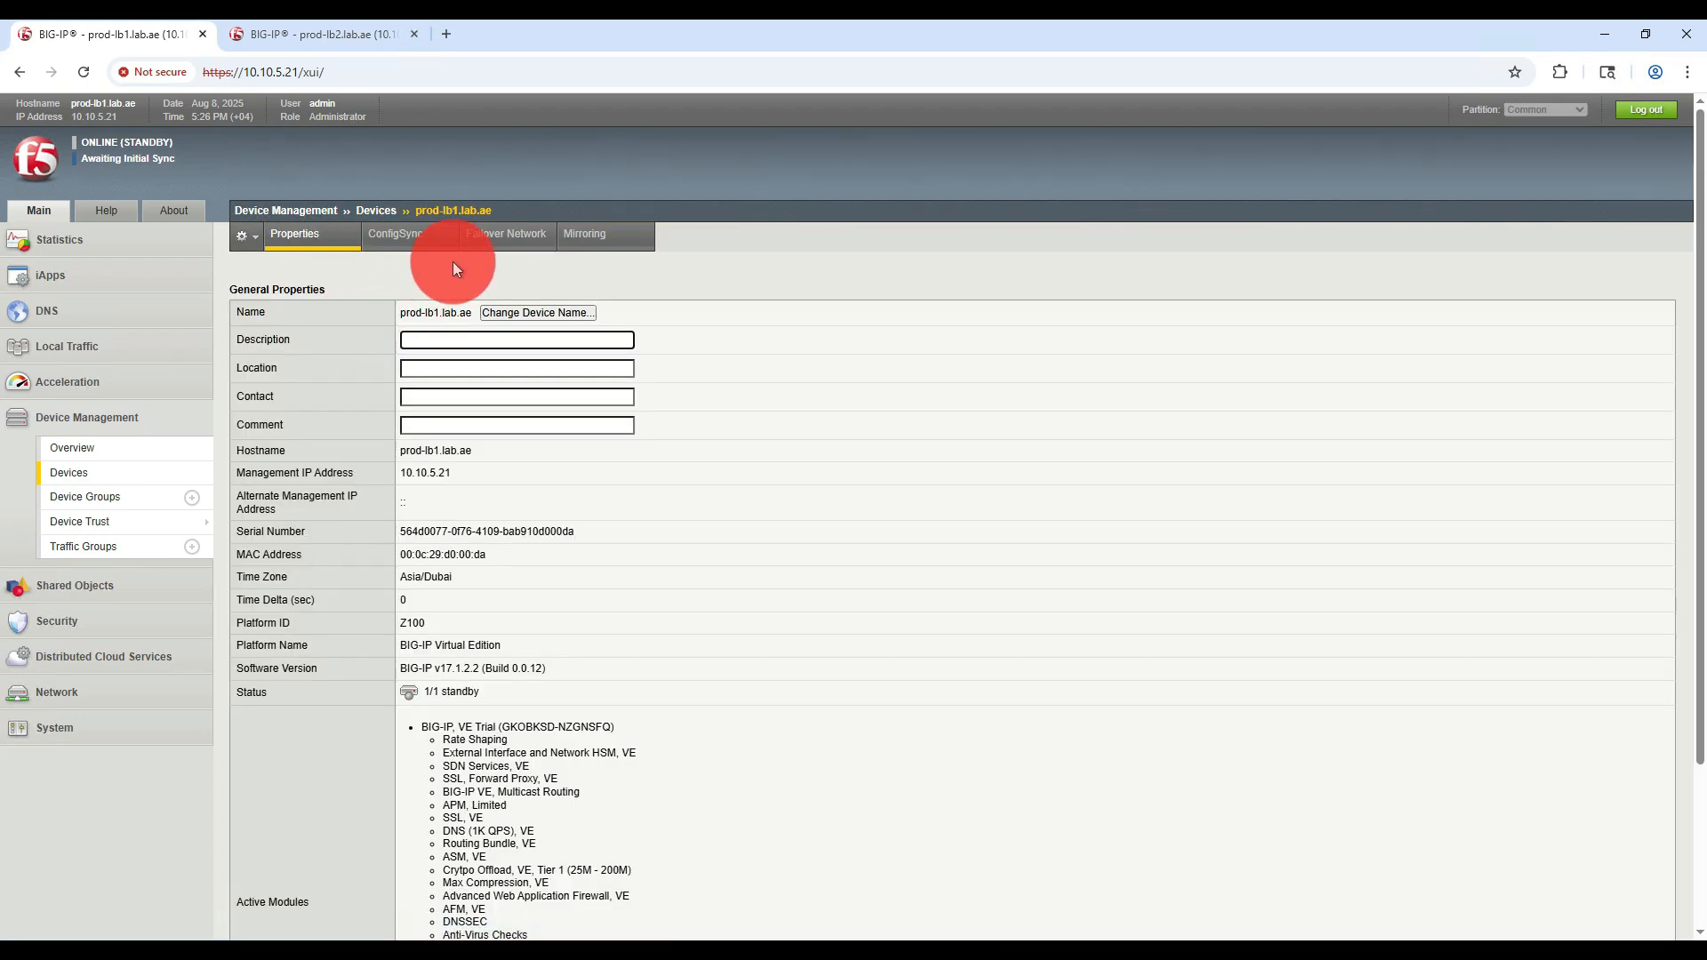
{"action": "left_click", "coordinate": [501, 242]}
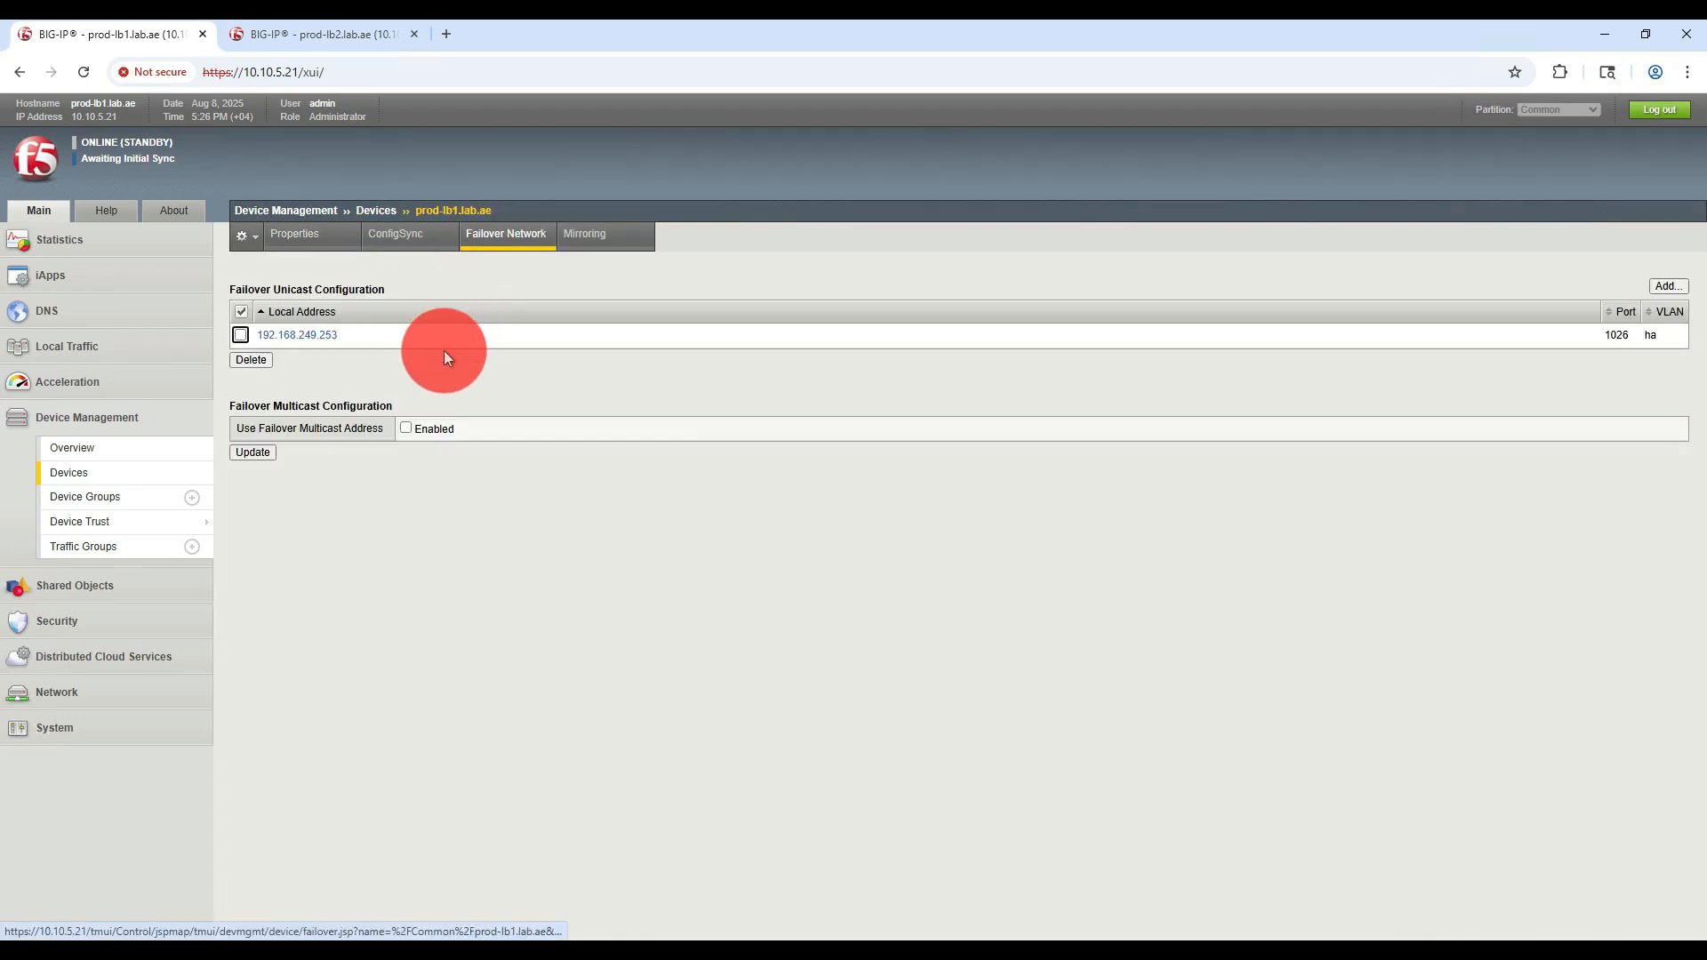
{"action": "left_click", "coordinate": [407, 428]}
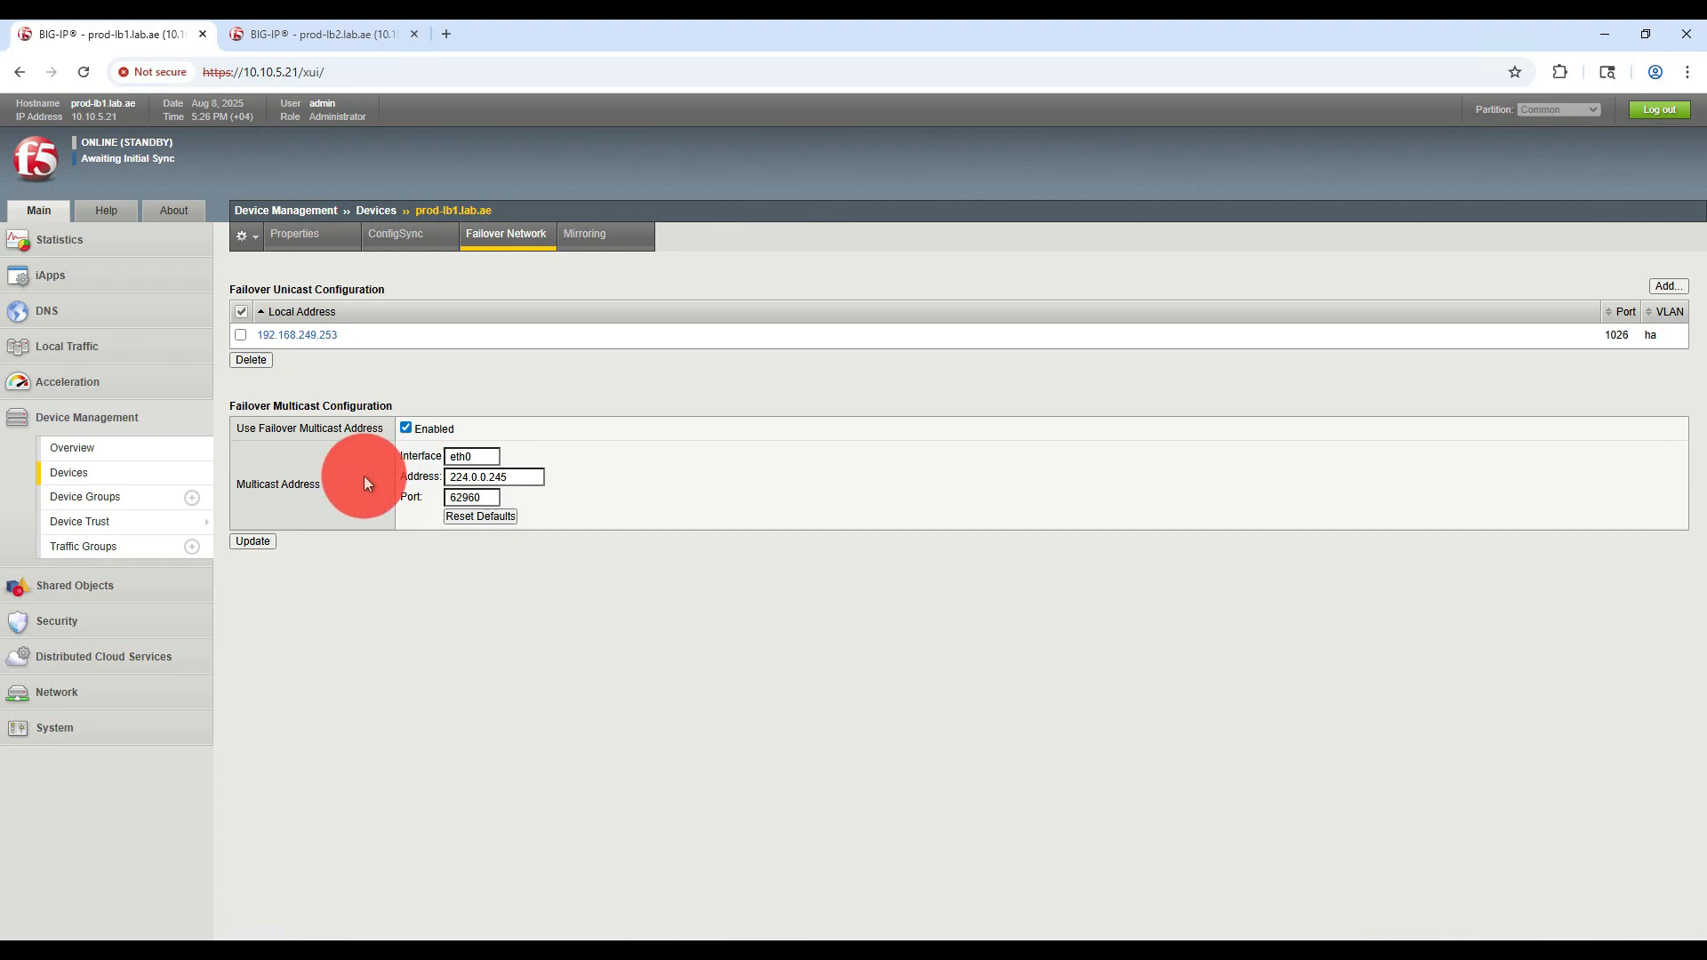
{"action": "left_click", "coordinate": [269, 540]}
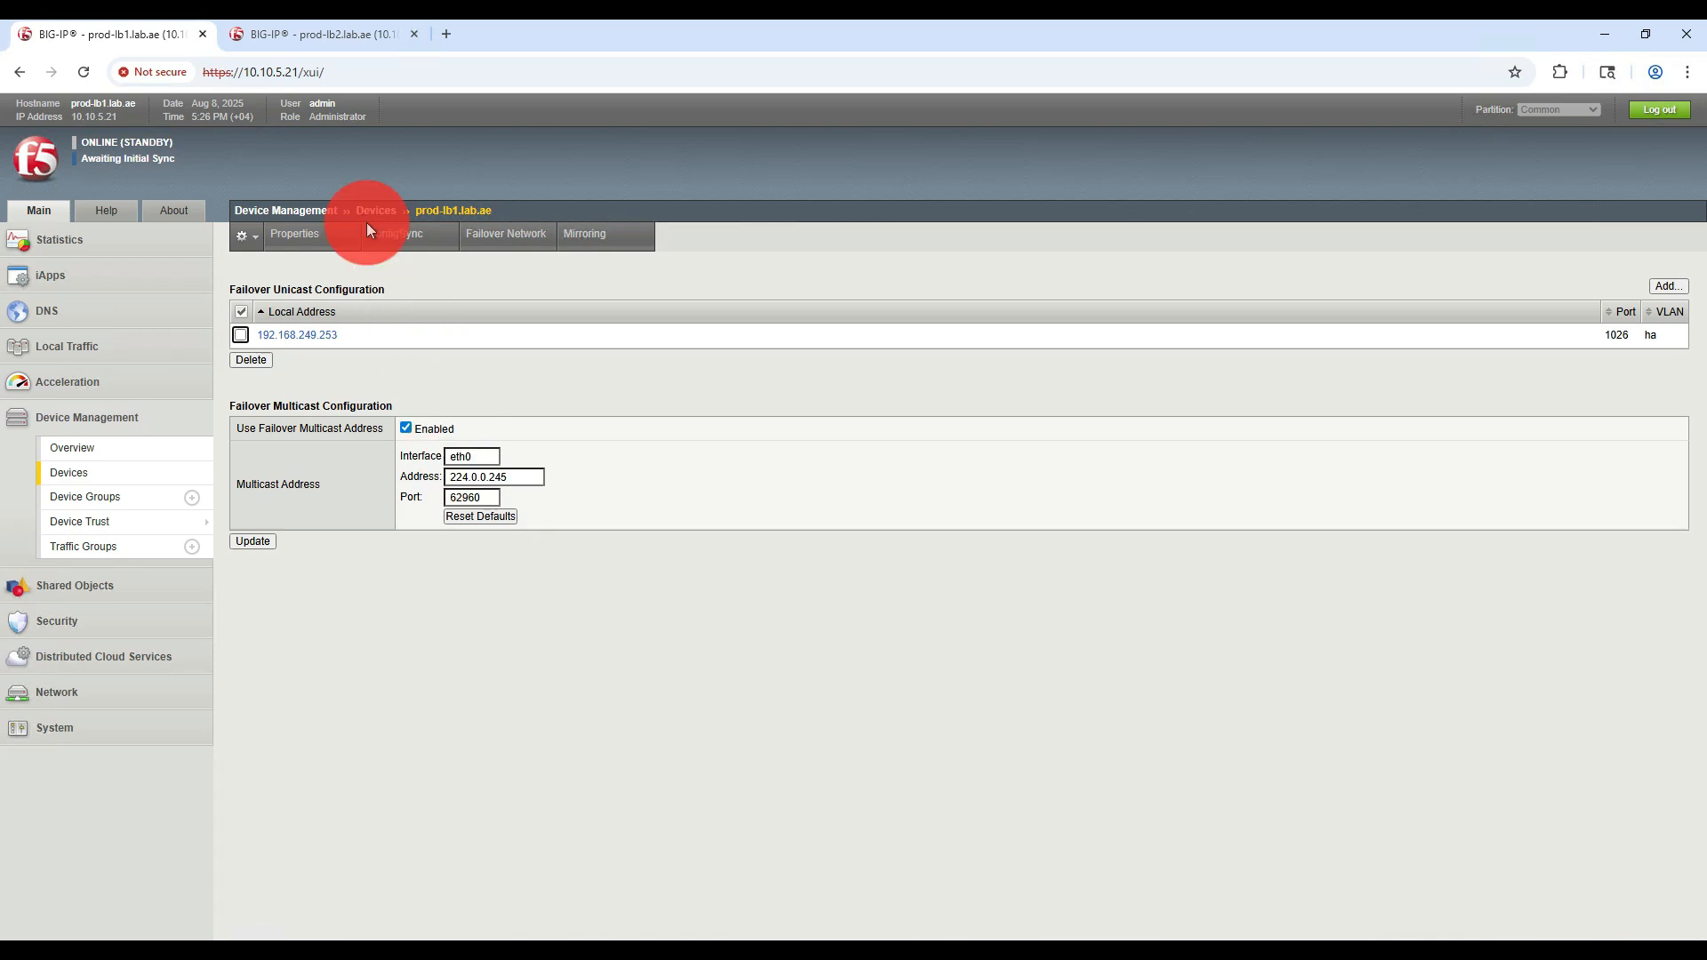
- Enable the failover multicast address on prod-lb2 with interface eth0, address 224.0.0.245 and port 62960, and save it
{"action": "left_click", "coordinate": [307, 41]}
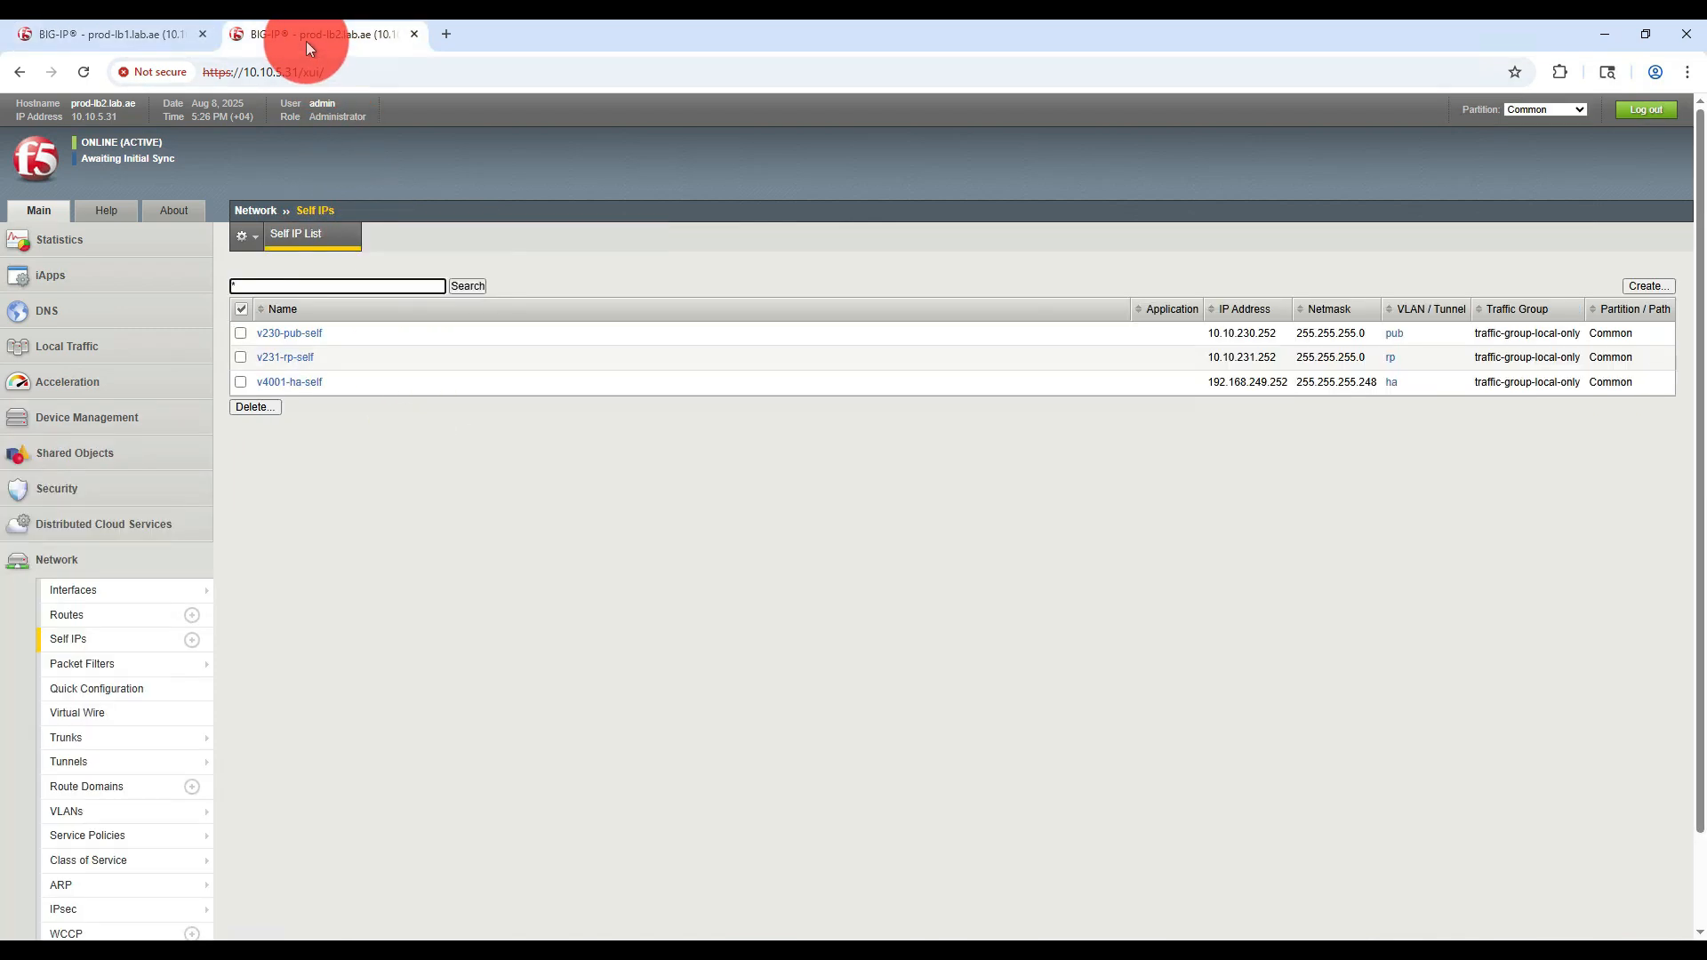
{"action": "left_click", "coordinate": [118, 417]}
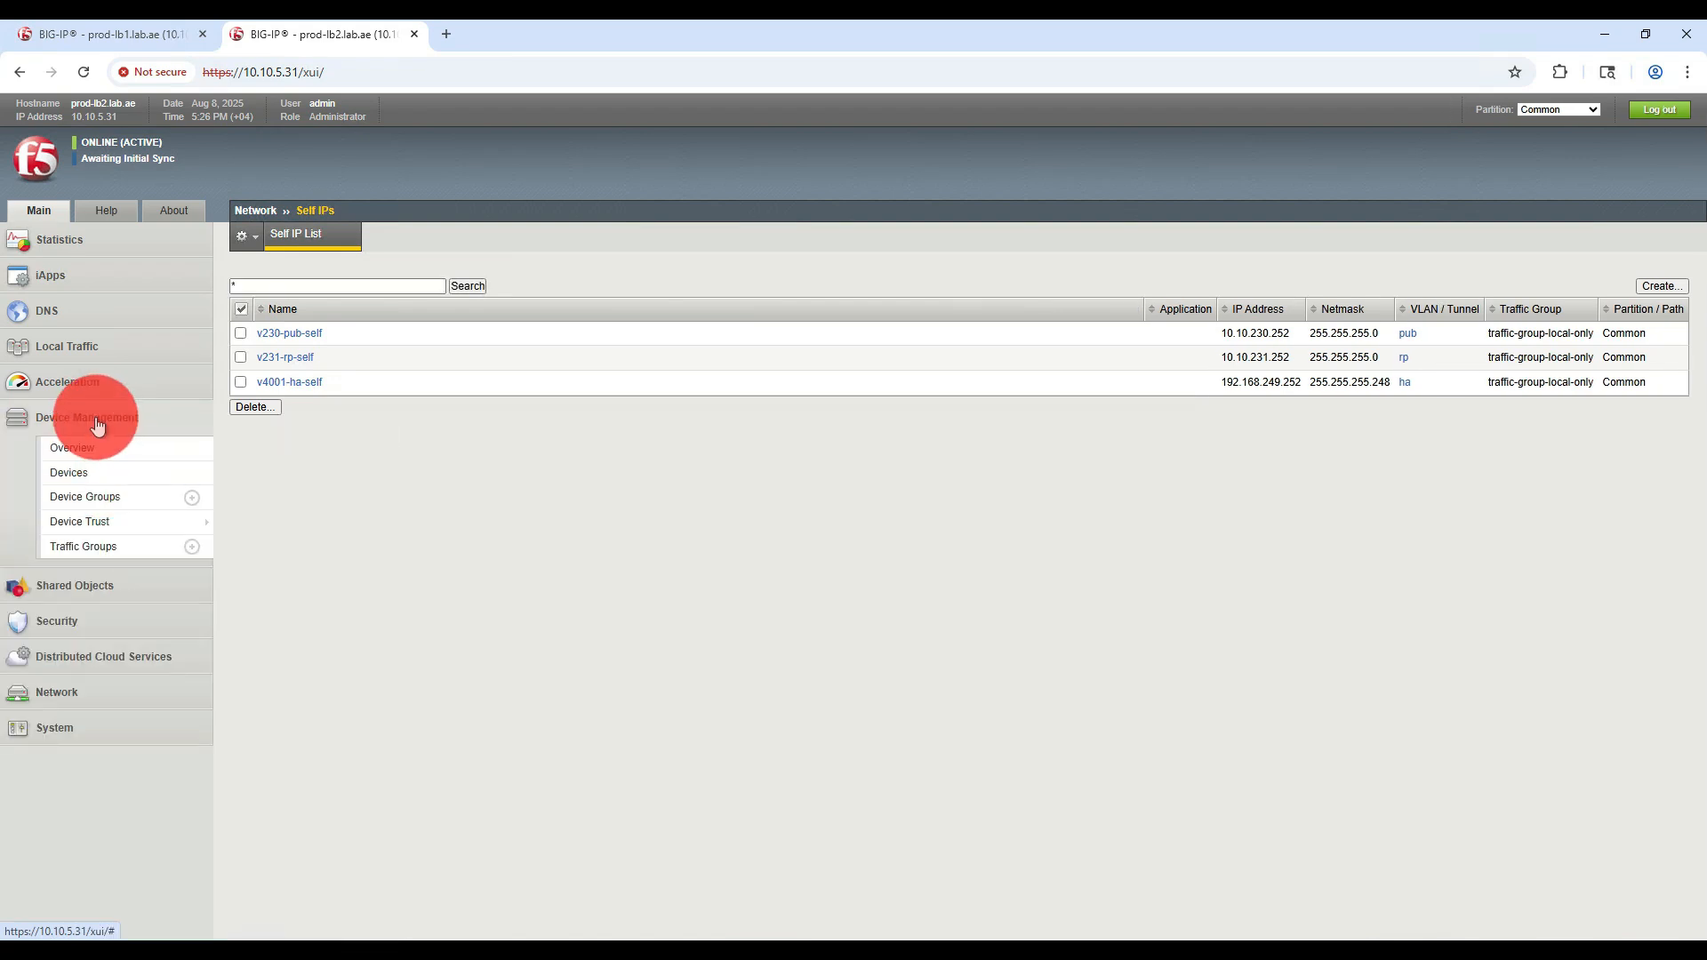
{"action": "left_click", "coordinate": [106, 480]}
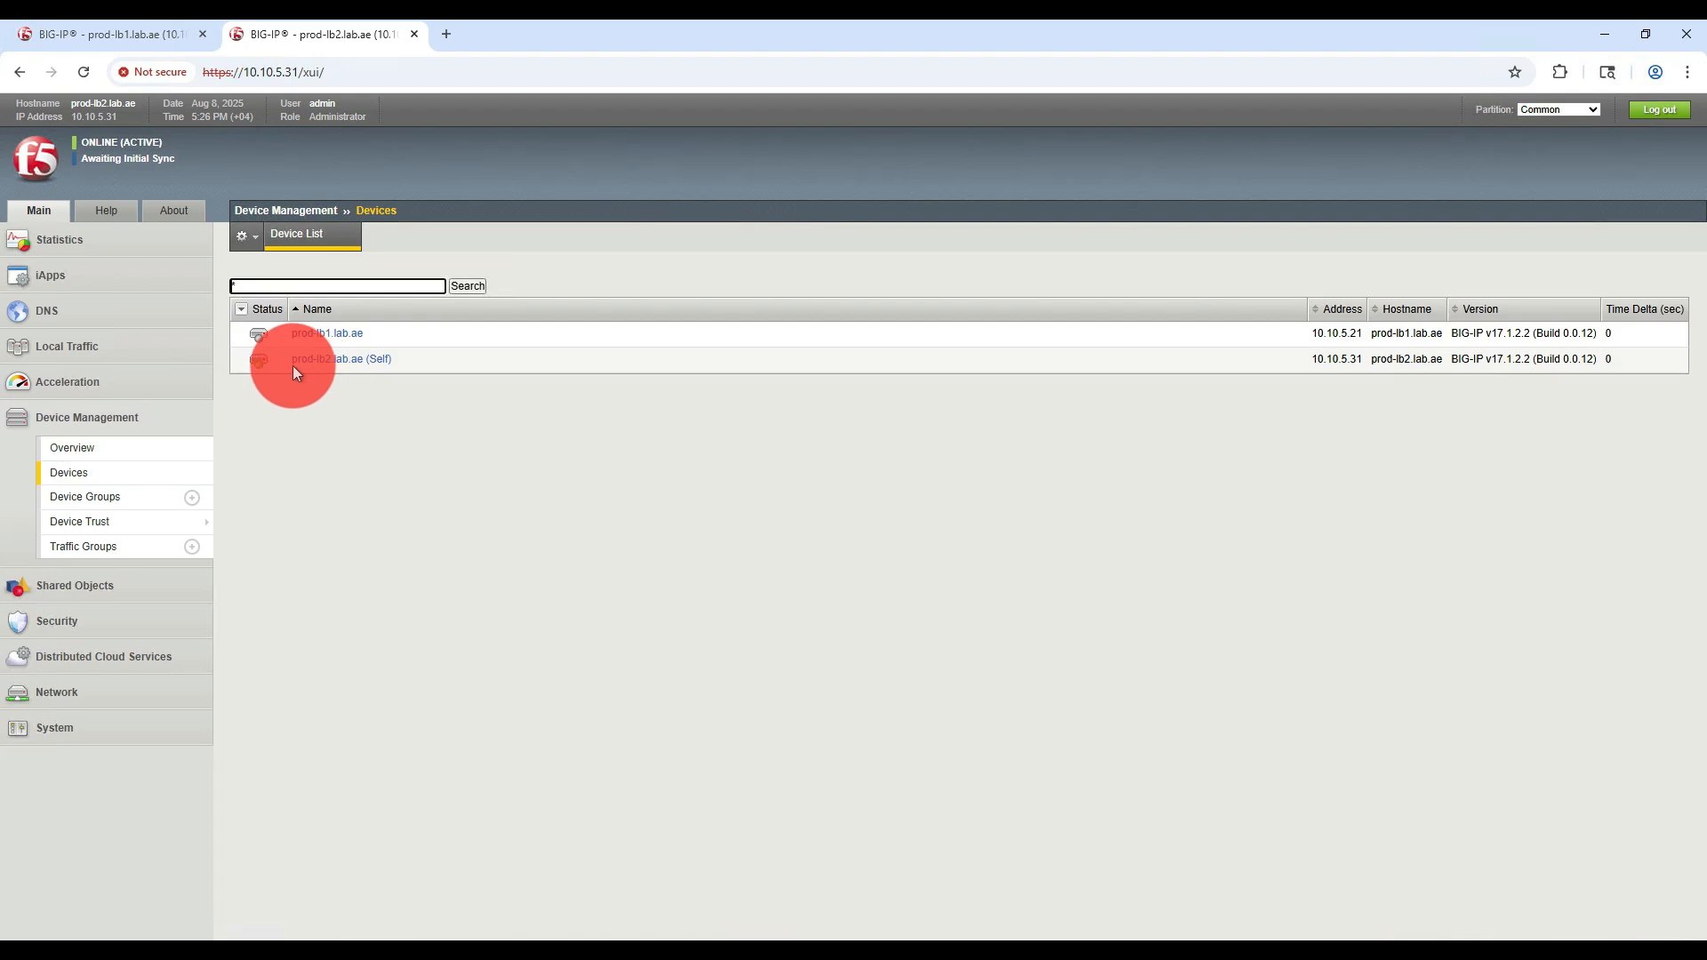
{"action": "left_click", "coordinate": [351, 361]}
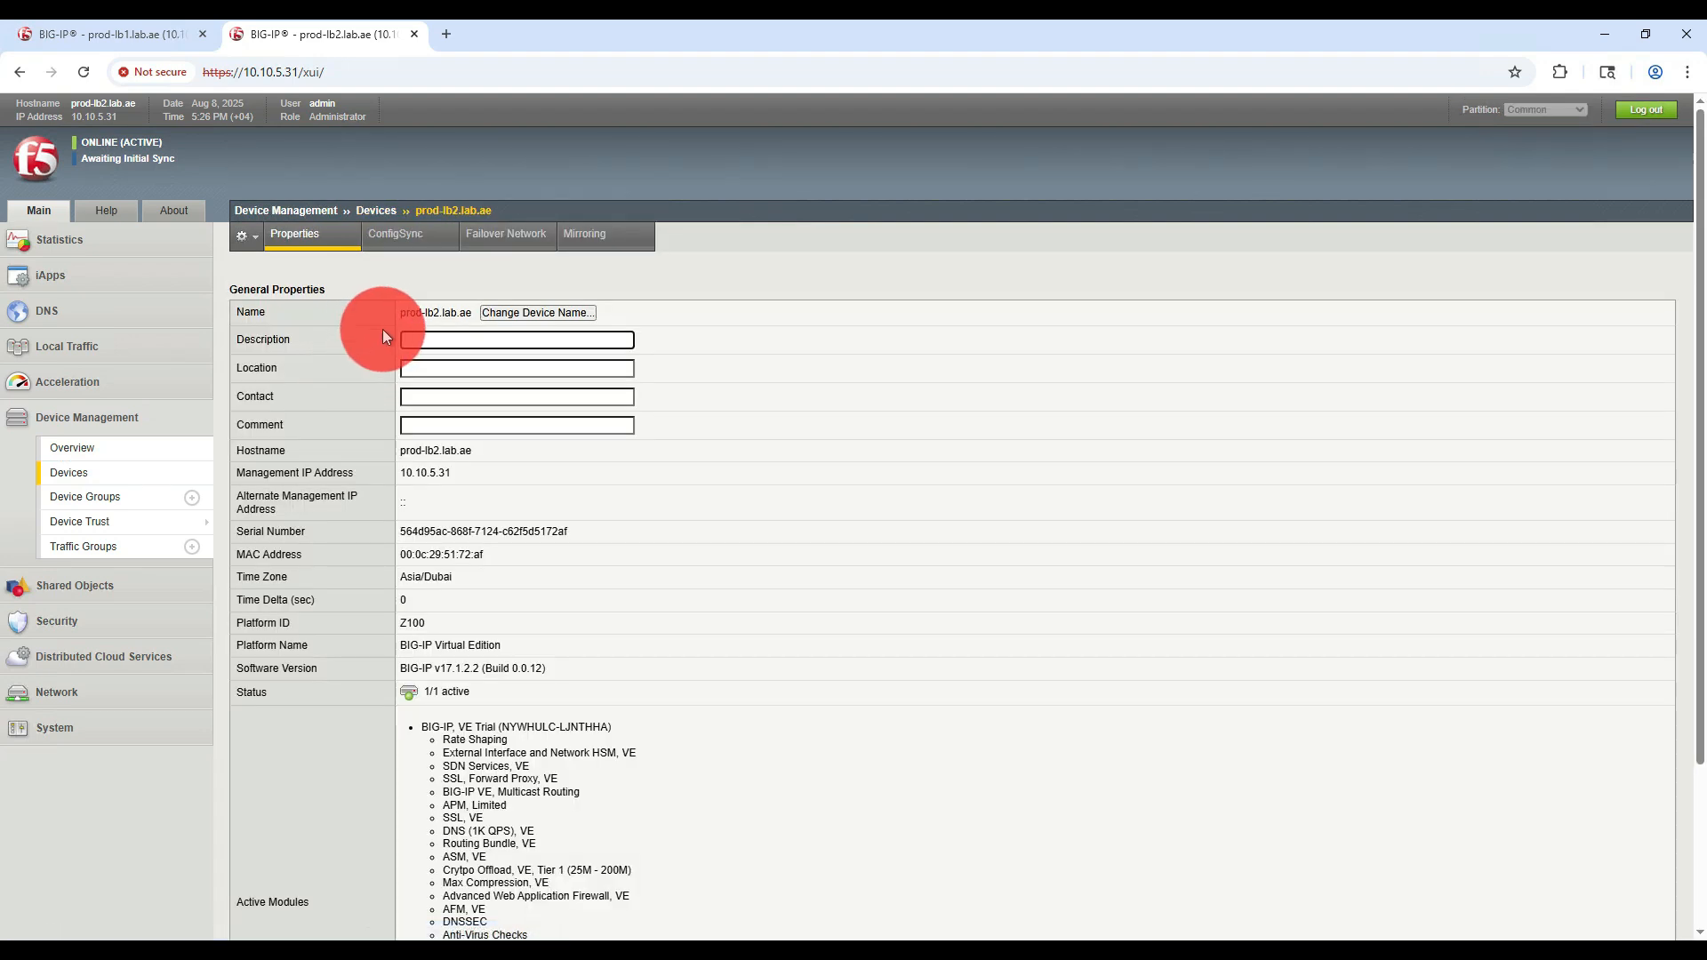
{"action": "left_click", "coordinate": [488, 243]}
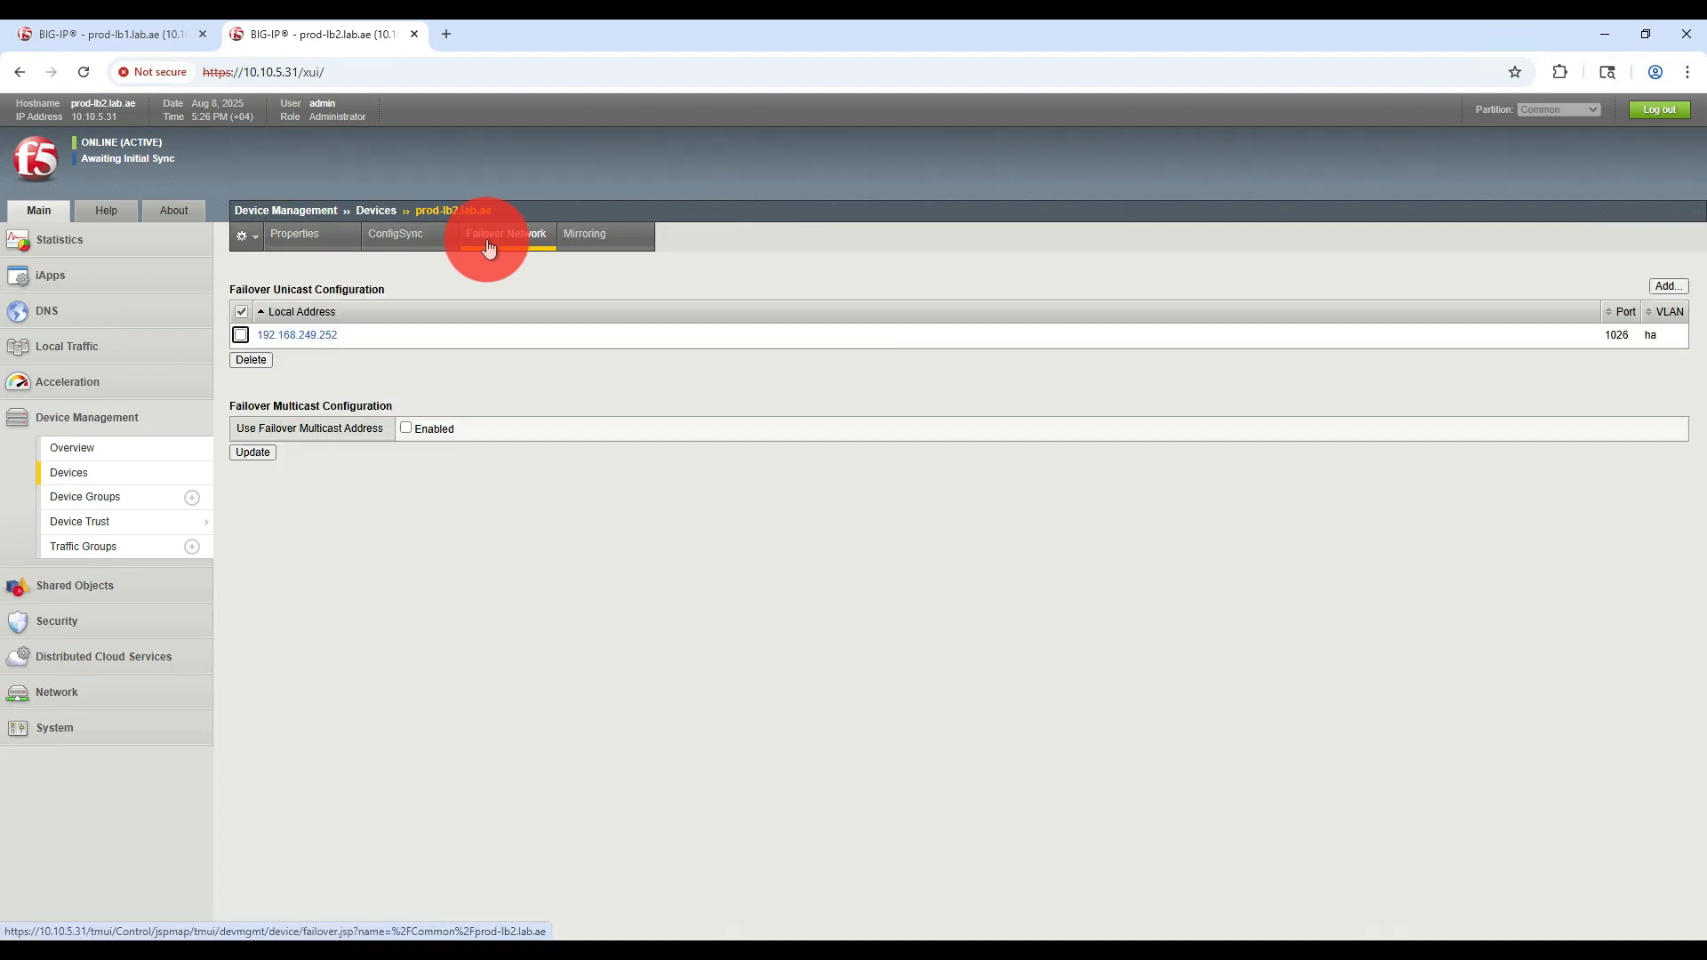
{"action": "left_click", "coordinate": [405, 428]}
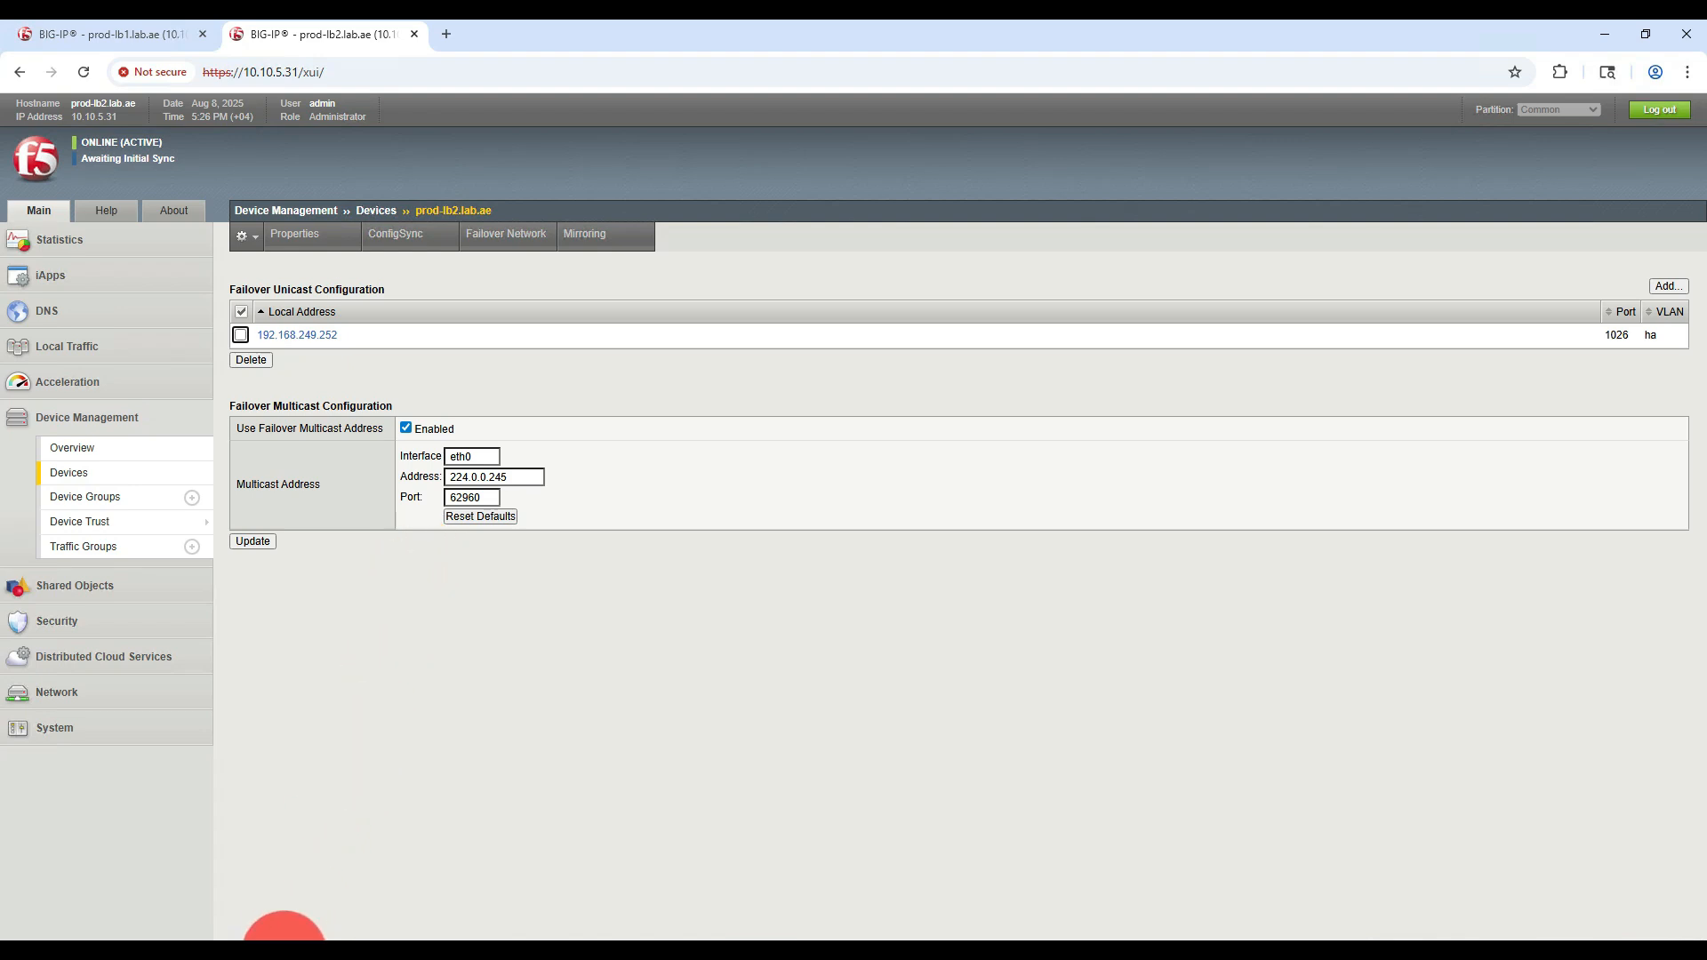
- Switch to MobaXterm, rerun tmsh show cm failover-status on prod-lb1 and examine its unicast and multicast failover connections
{"action": "left_click", "coordinate": [284, 941]}
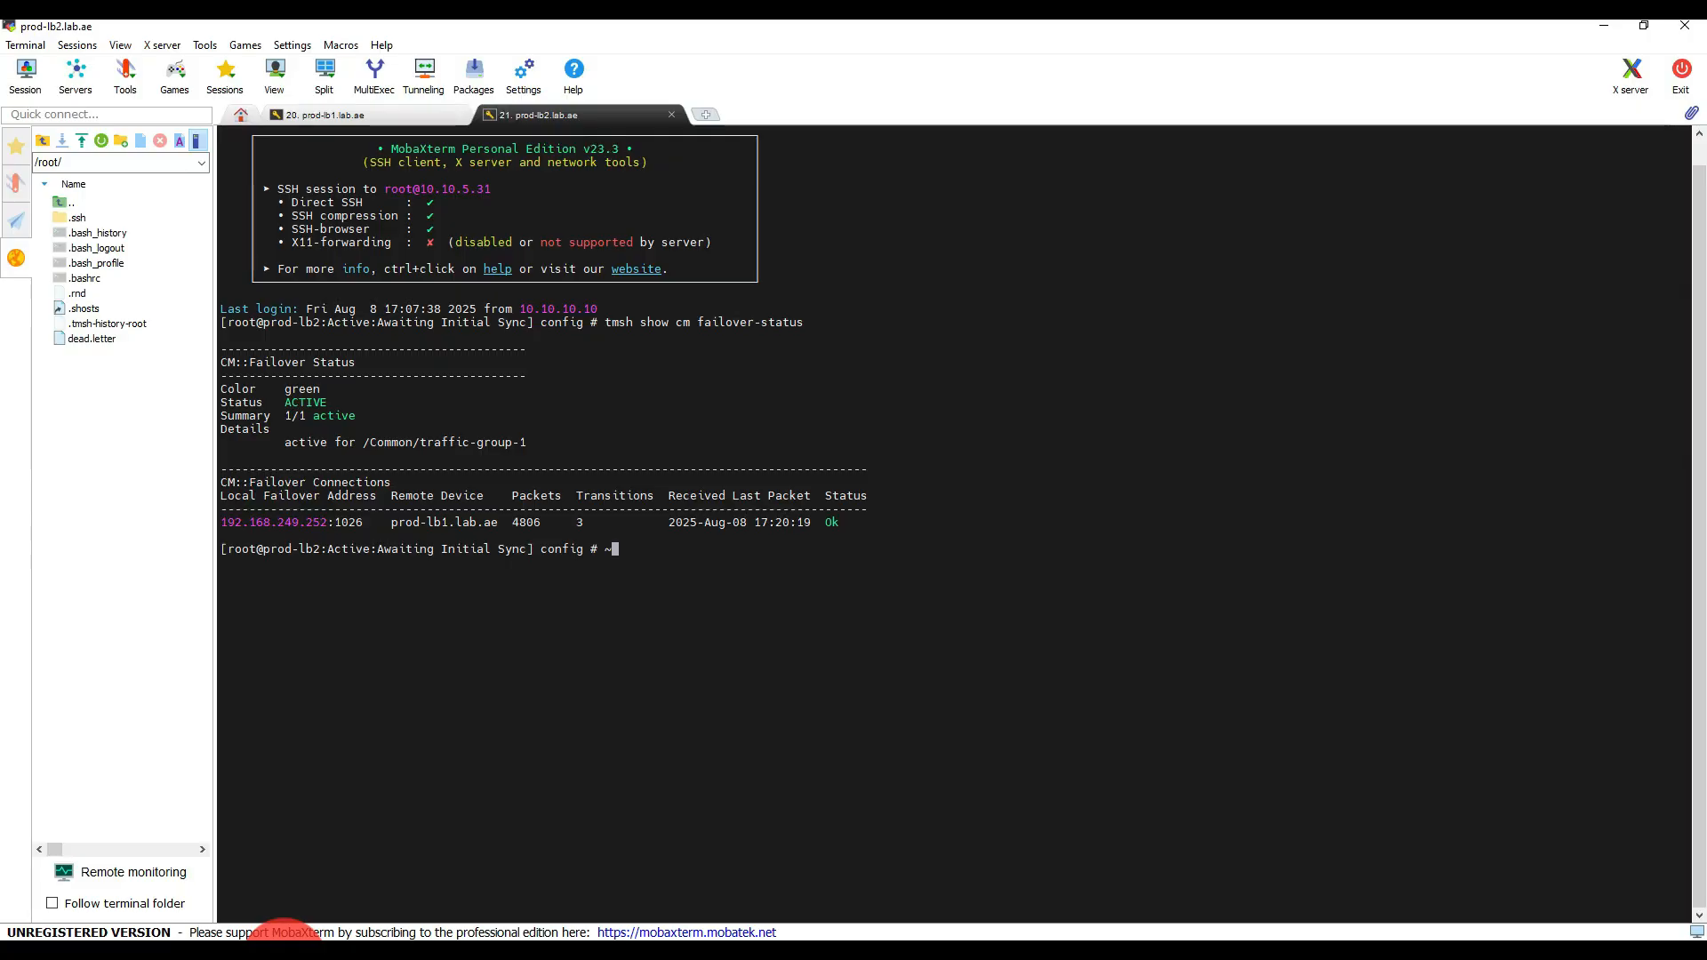
{"action": "left_click", "coordinate": [376, 115]}
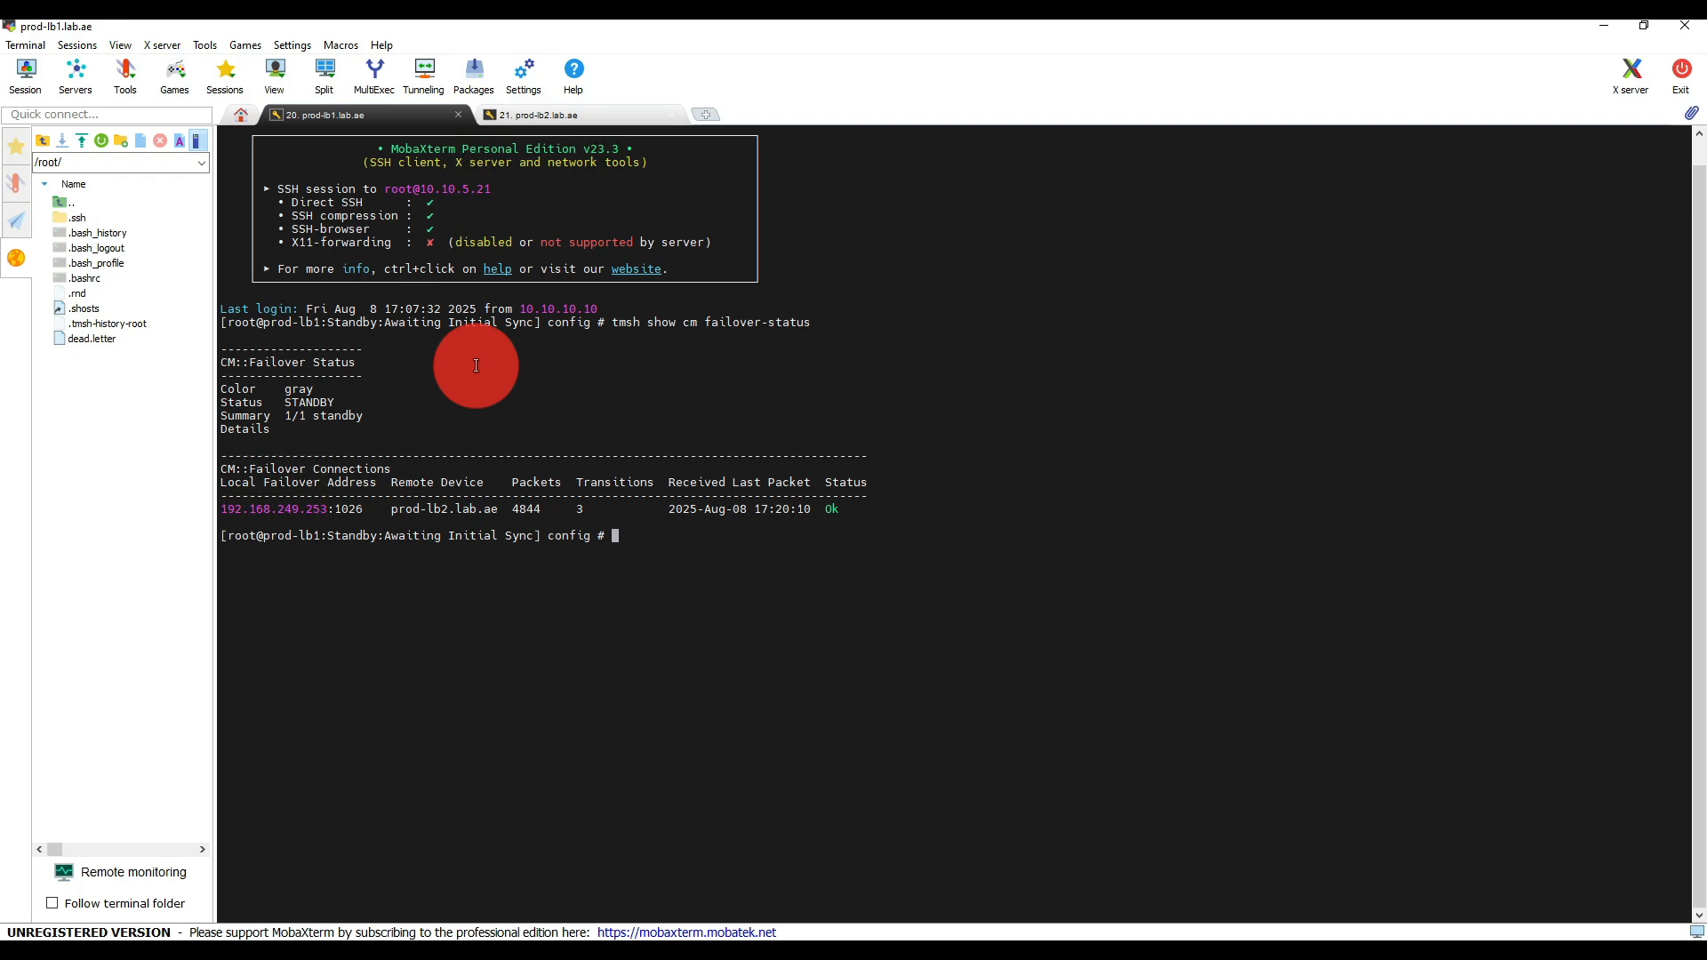
{"action": "key", "text": "Up"}
{"action": "key", "text": "Return"}
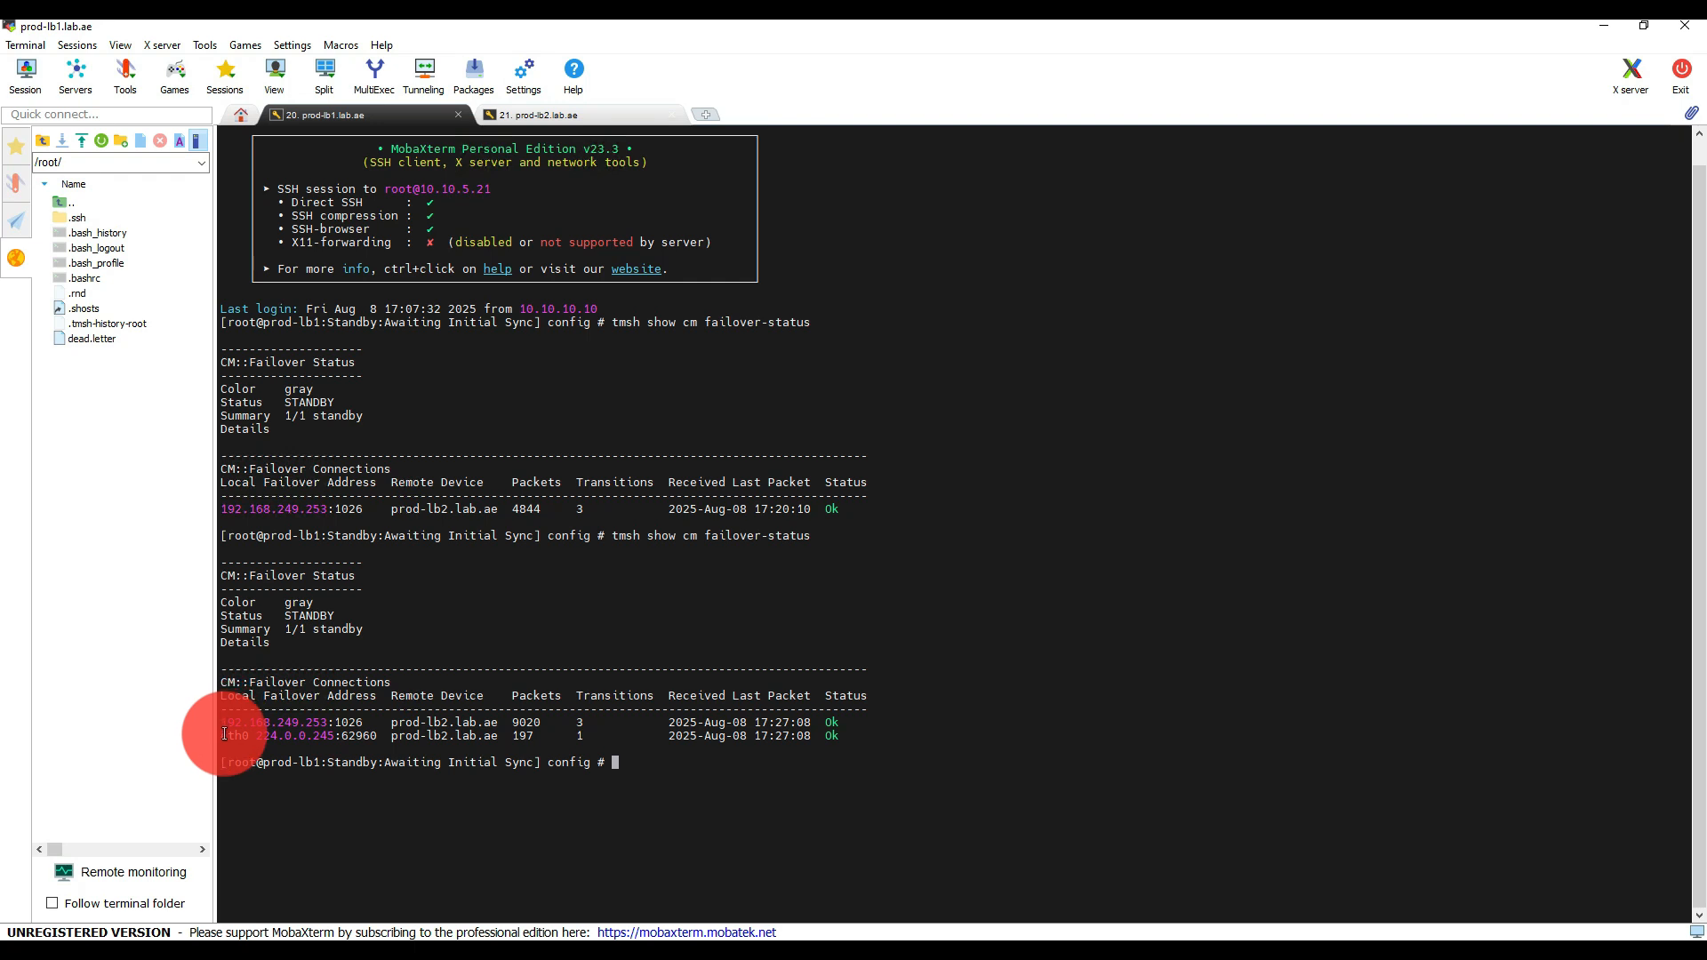
{"action": "left_click_drag", "start_coordinate": [233, 727], "coordinate": [362, 720]}
{"action": "triple_click", "coordinate": [344, 726]}
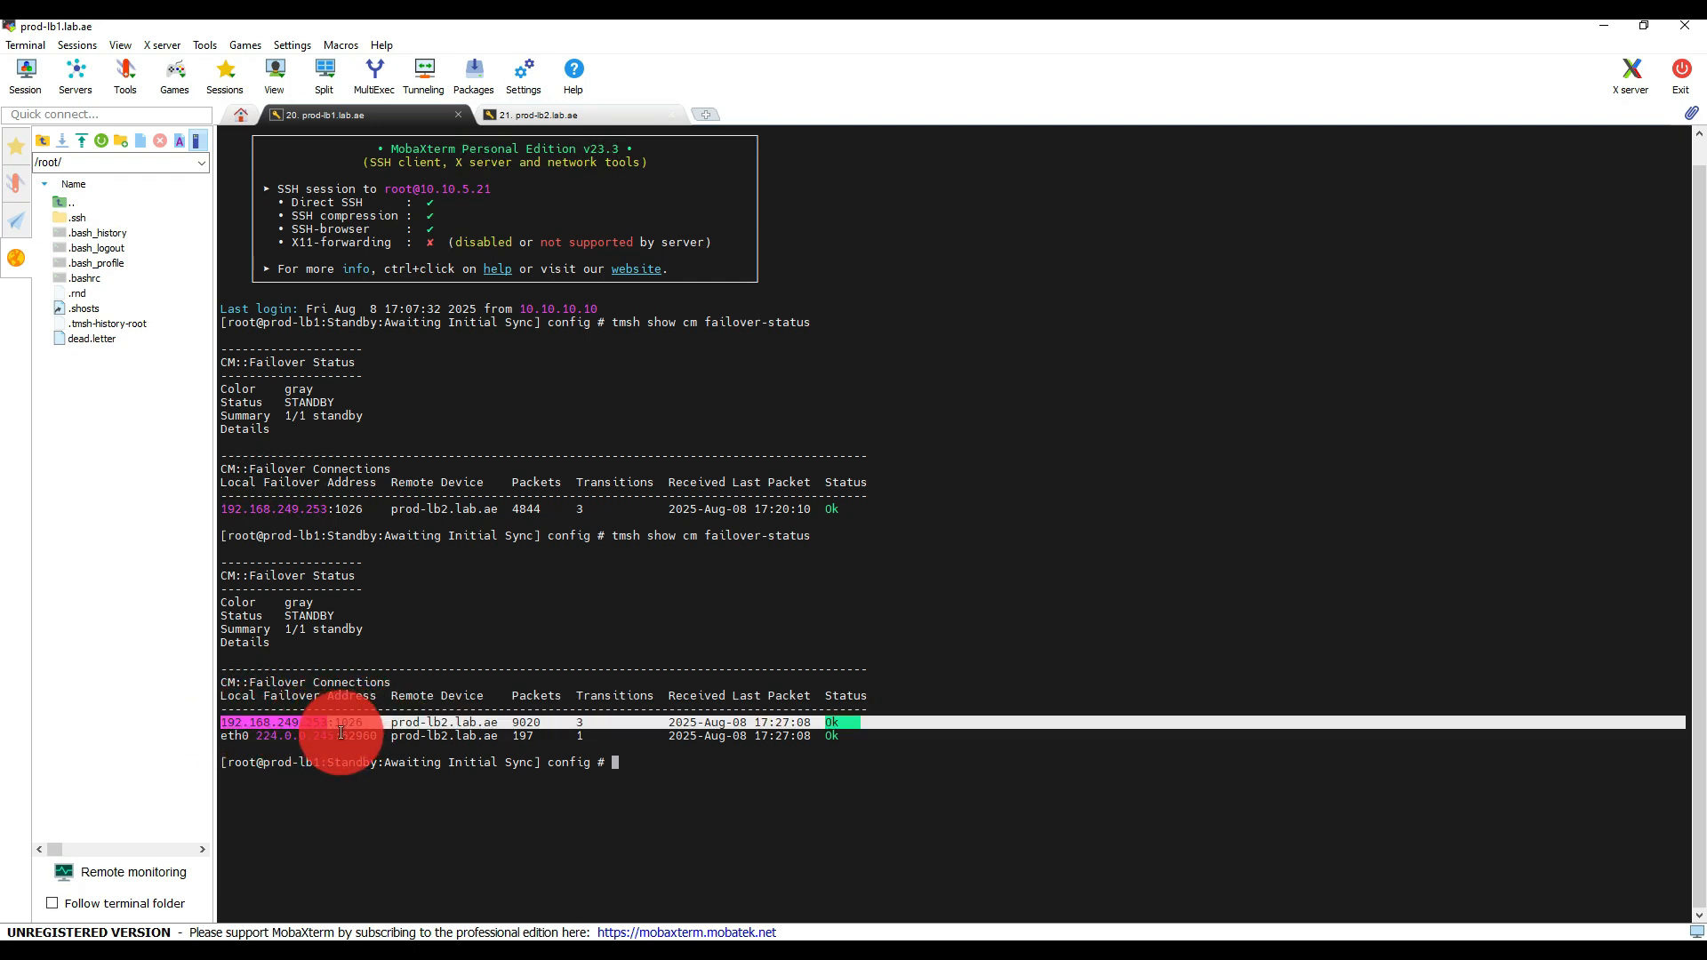
{"action": "left_click", "coordinate": [331, 742]}
{"action": "triple_click", "coordinate": [331, 744]}
{"action": "left_click", "coordinate": [332, 737]}
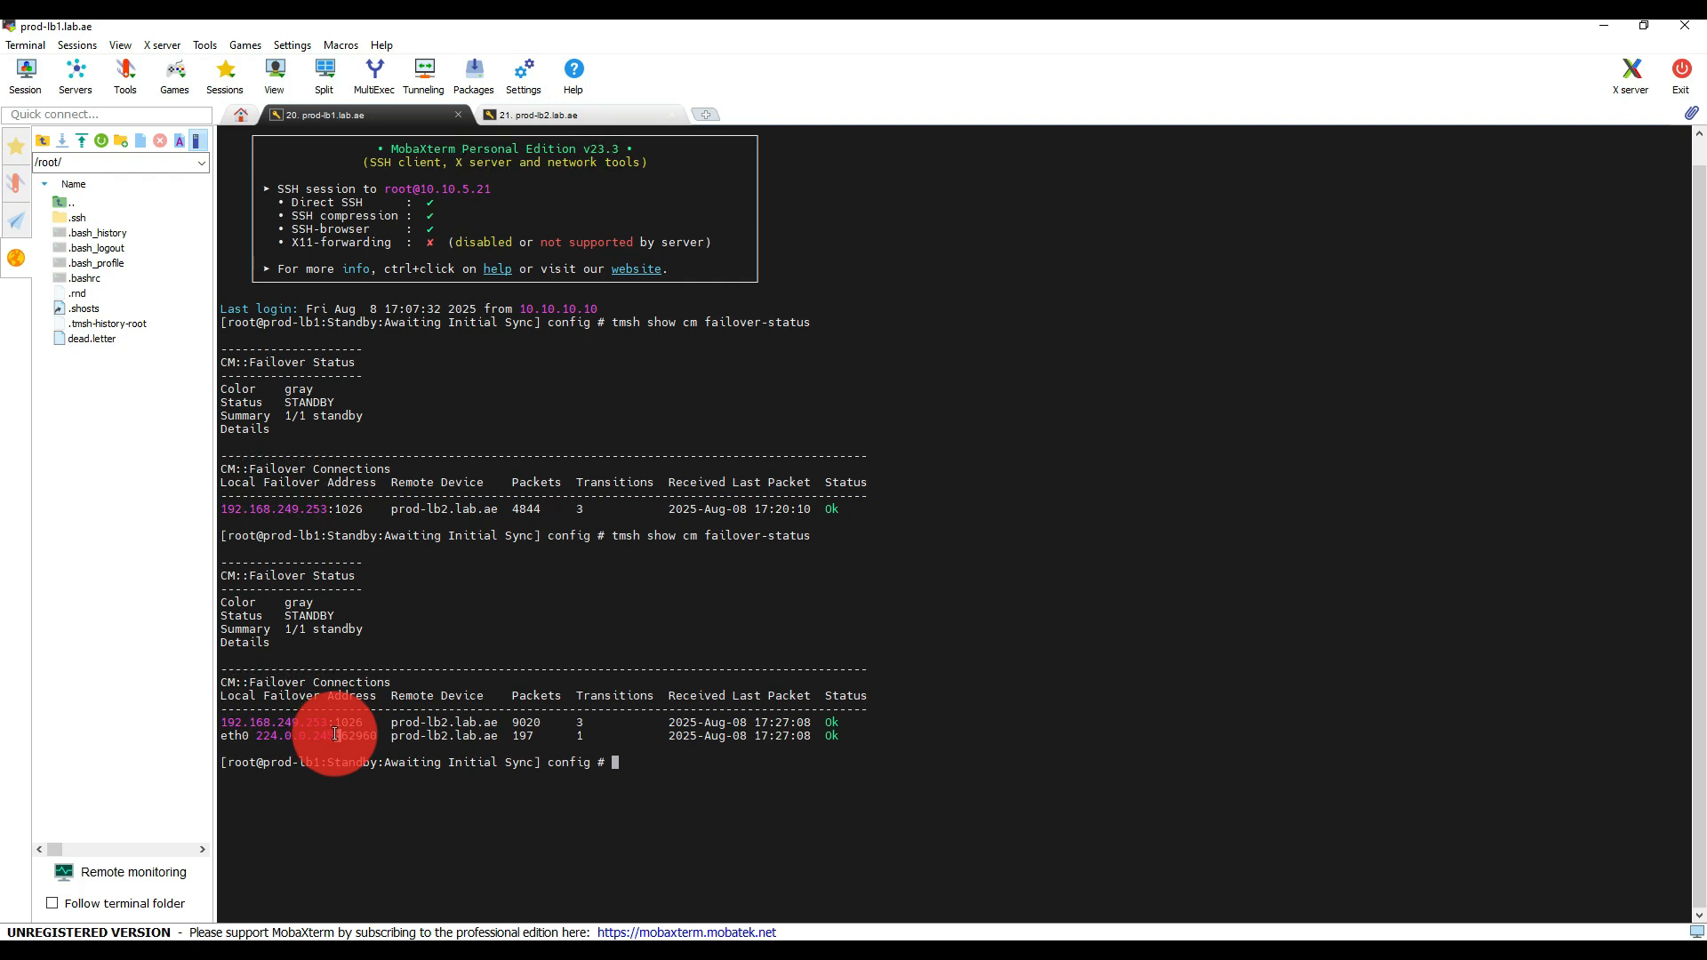
{"action": "triple_click", "coordinate": [340, 736]}
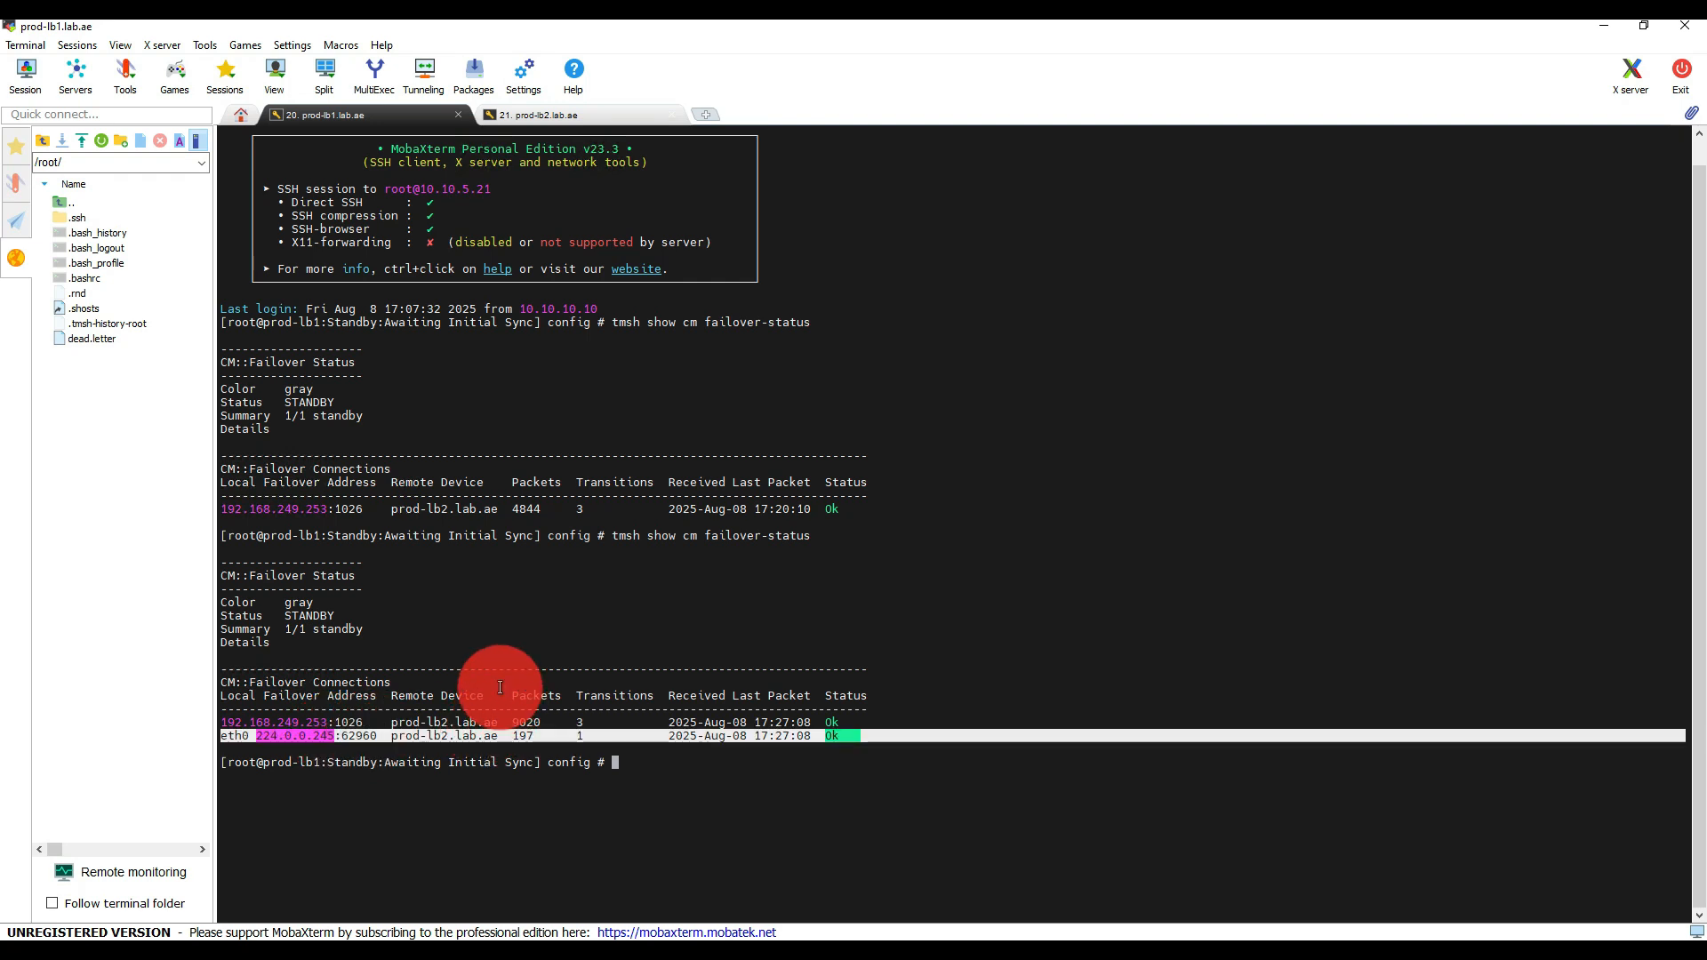
- Rerun tmsh show cm failover-status on prod-lb2 to recheck its failover connections
{"action": "left_click", "coordinate": [564, 121]}
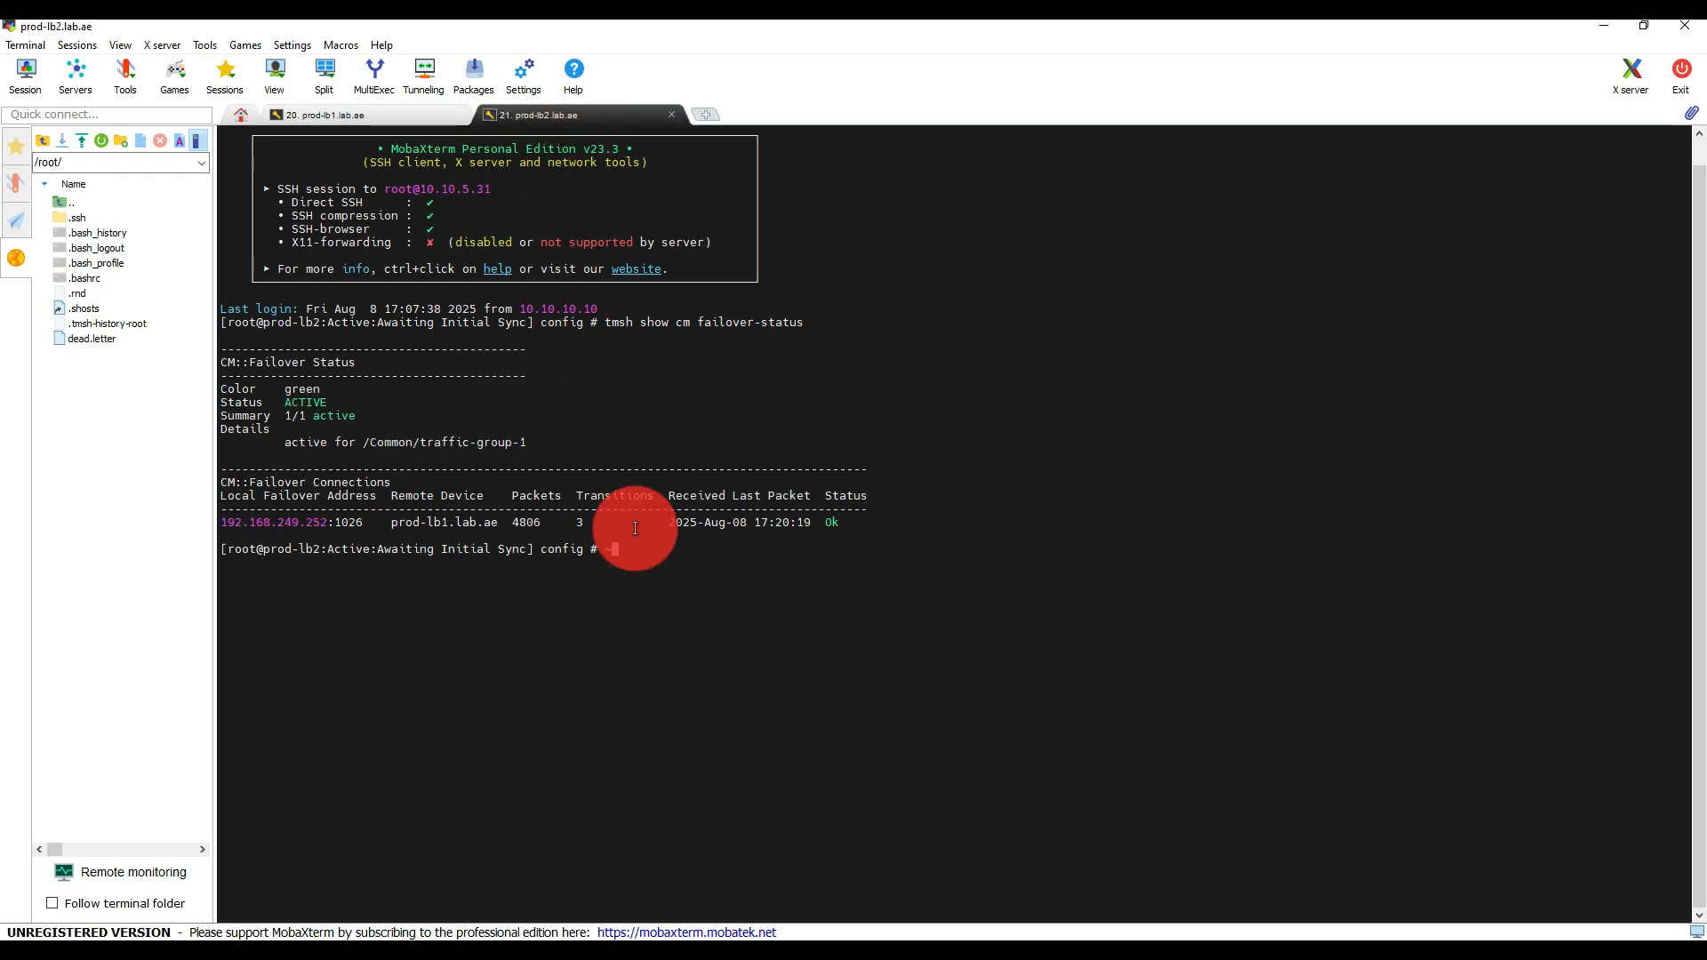
{"action": "key", "text": "Up"}
{"action": "key", "text": "Return"}
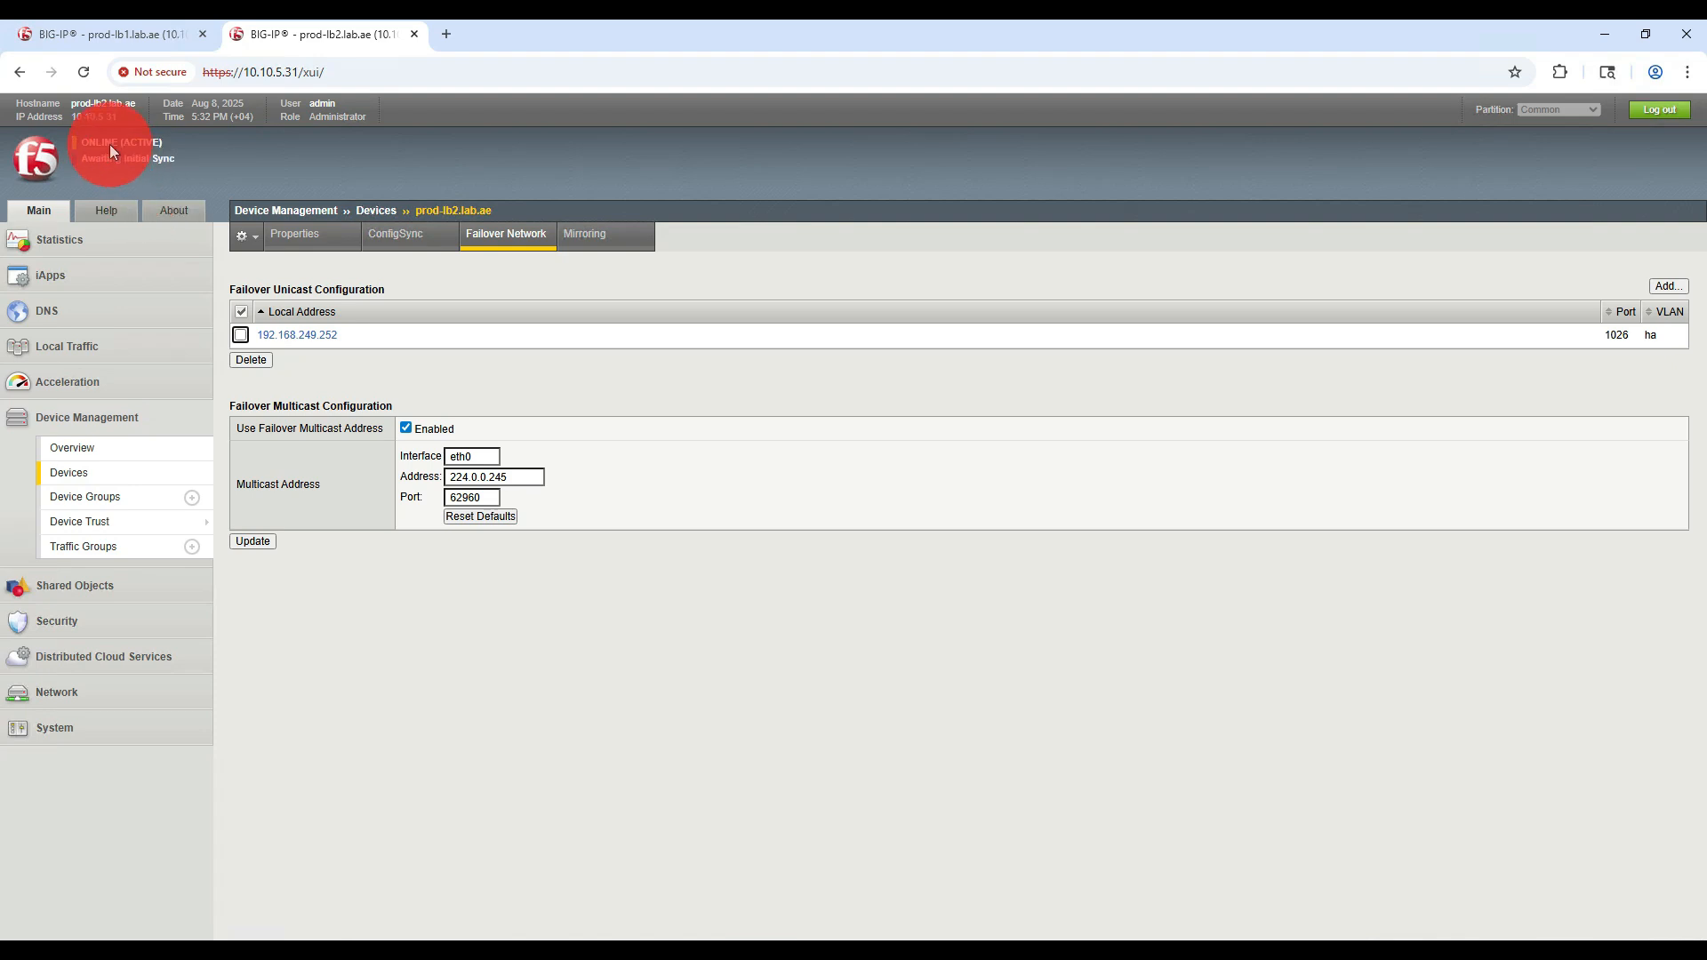
- In the browser, push prod-lb1's configuration to the prod-lb_sync-failover group from prod-lb2 and check the sync status on both devices
{"action": "left_click", "coordinate": [108, 447]}
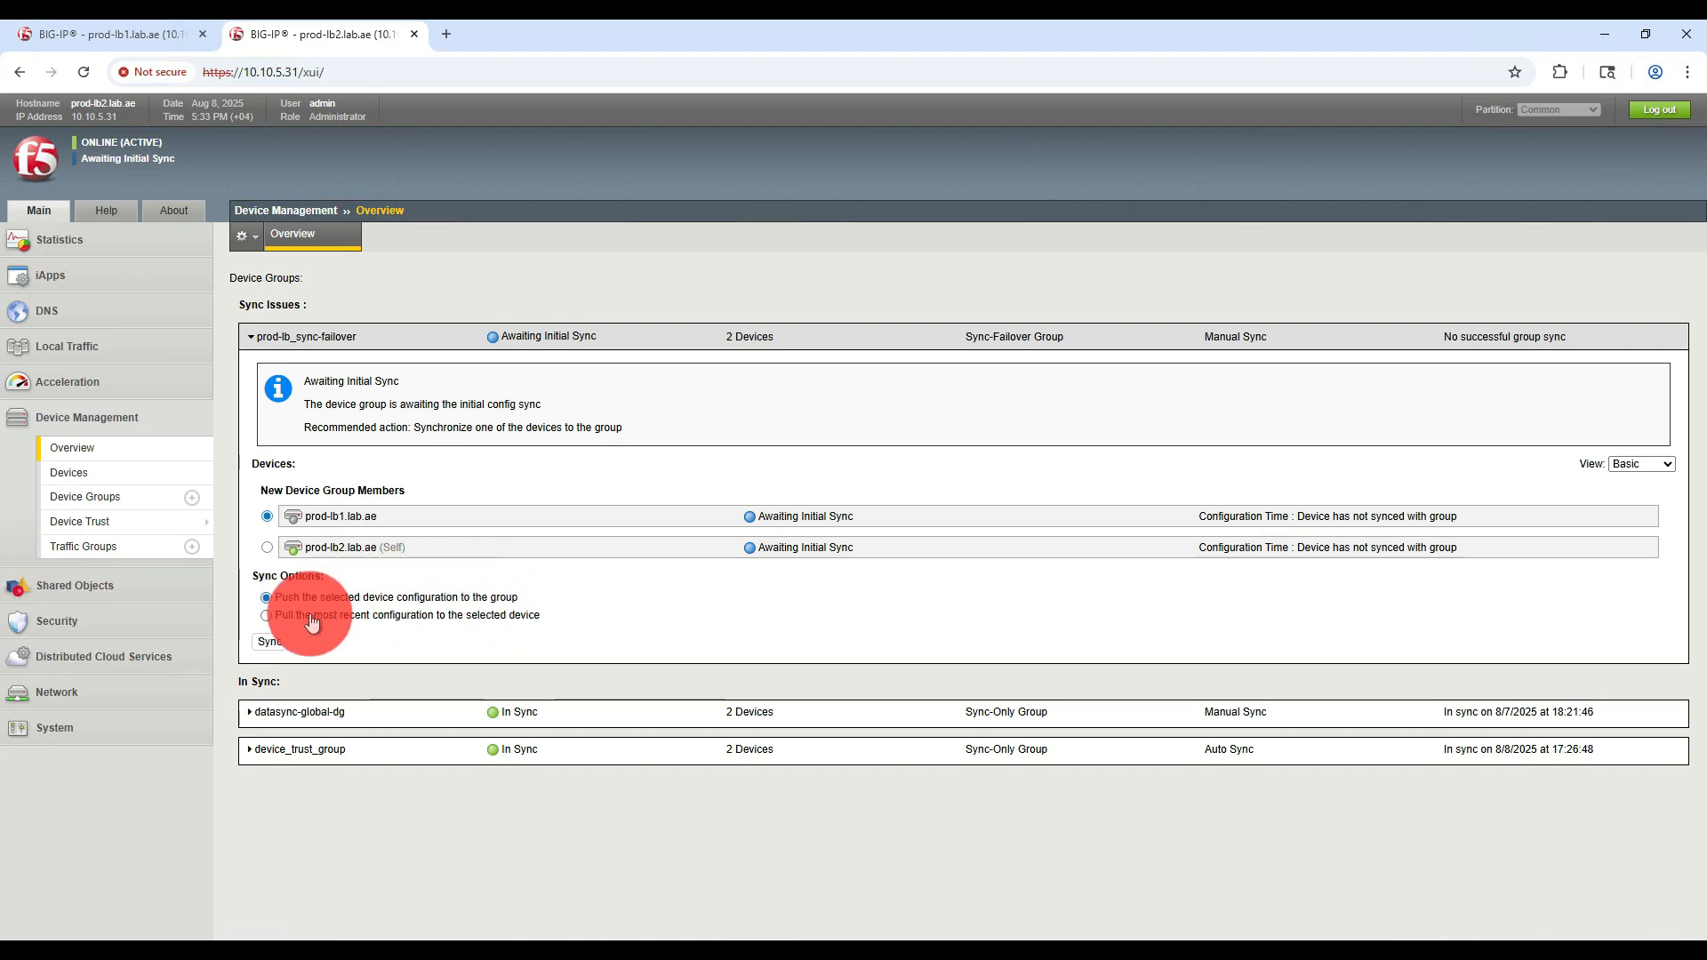
{"action": "left_click", "coordinate": [280, 640]}
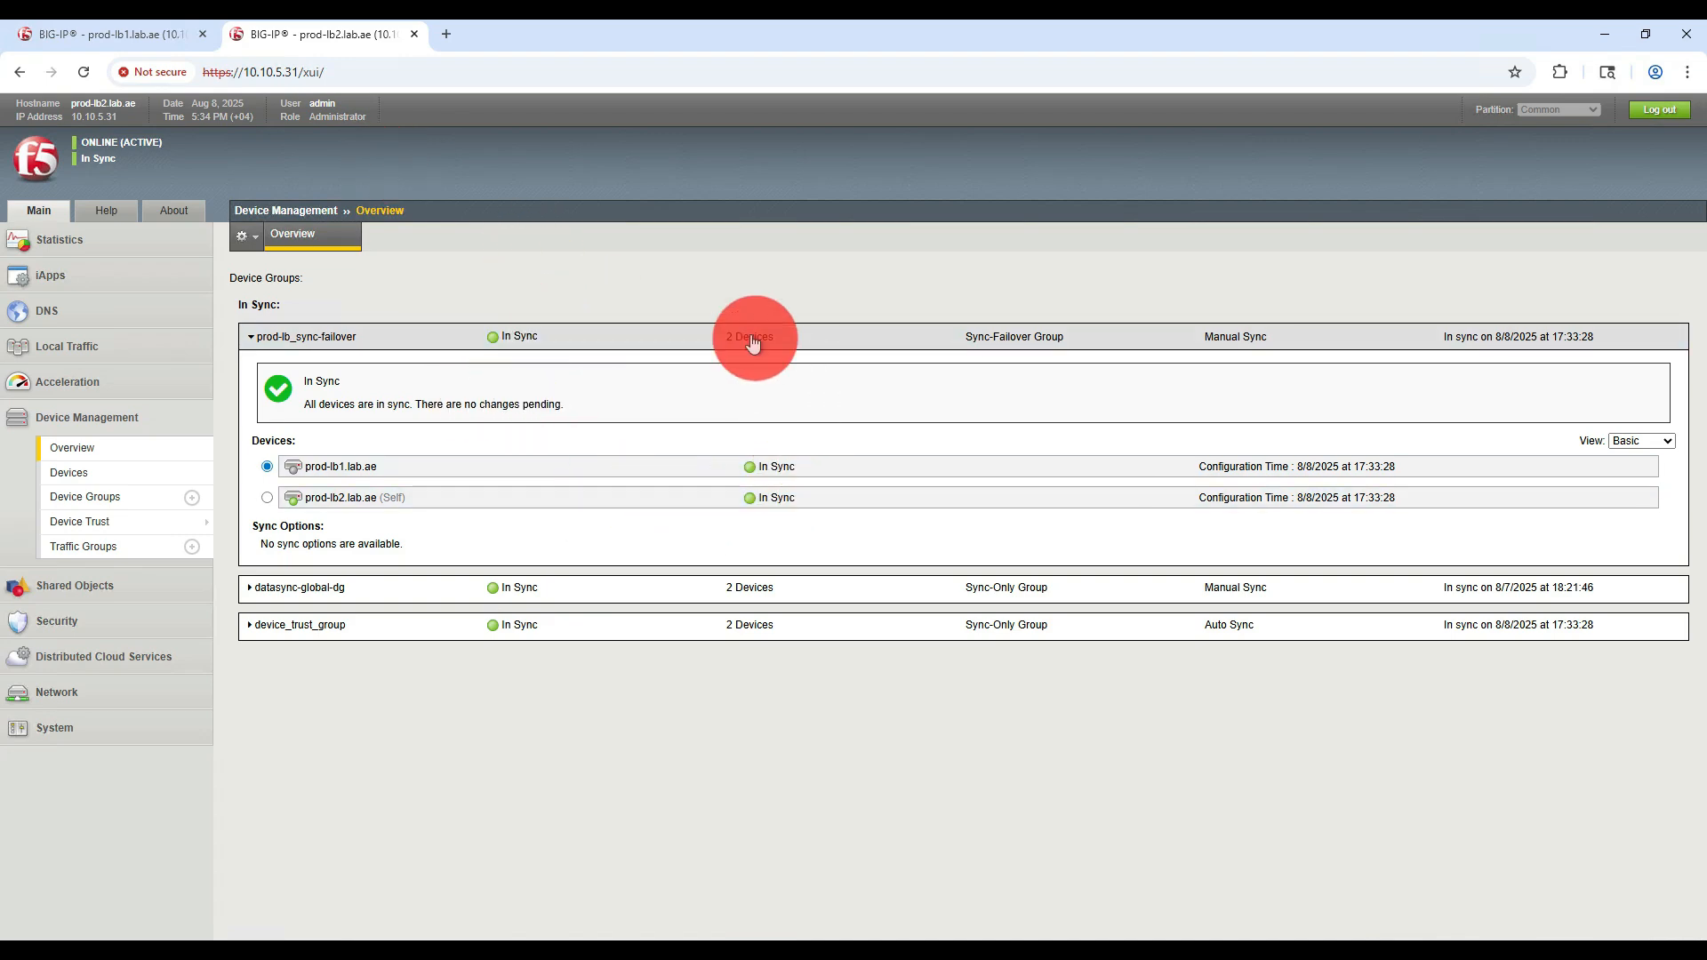
{"action": "left_click", "coordinate": [121, 35]}
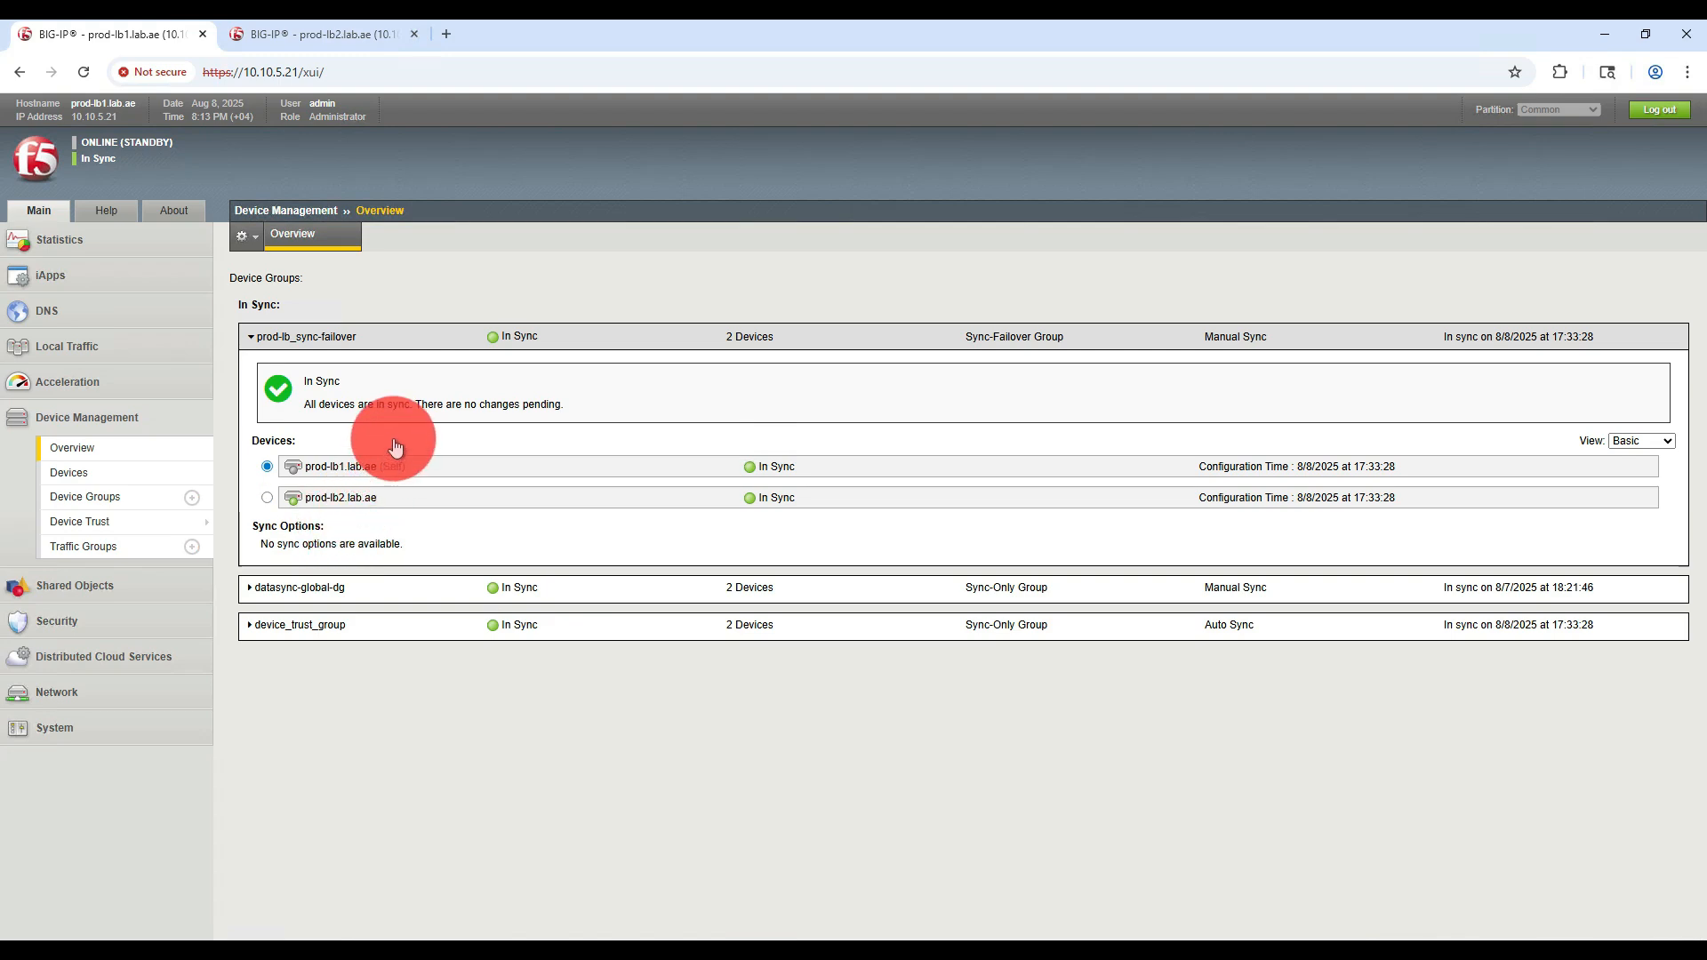
{"action": "left_click", "coordinate": [325, 39]}
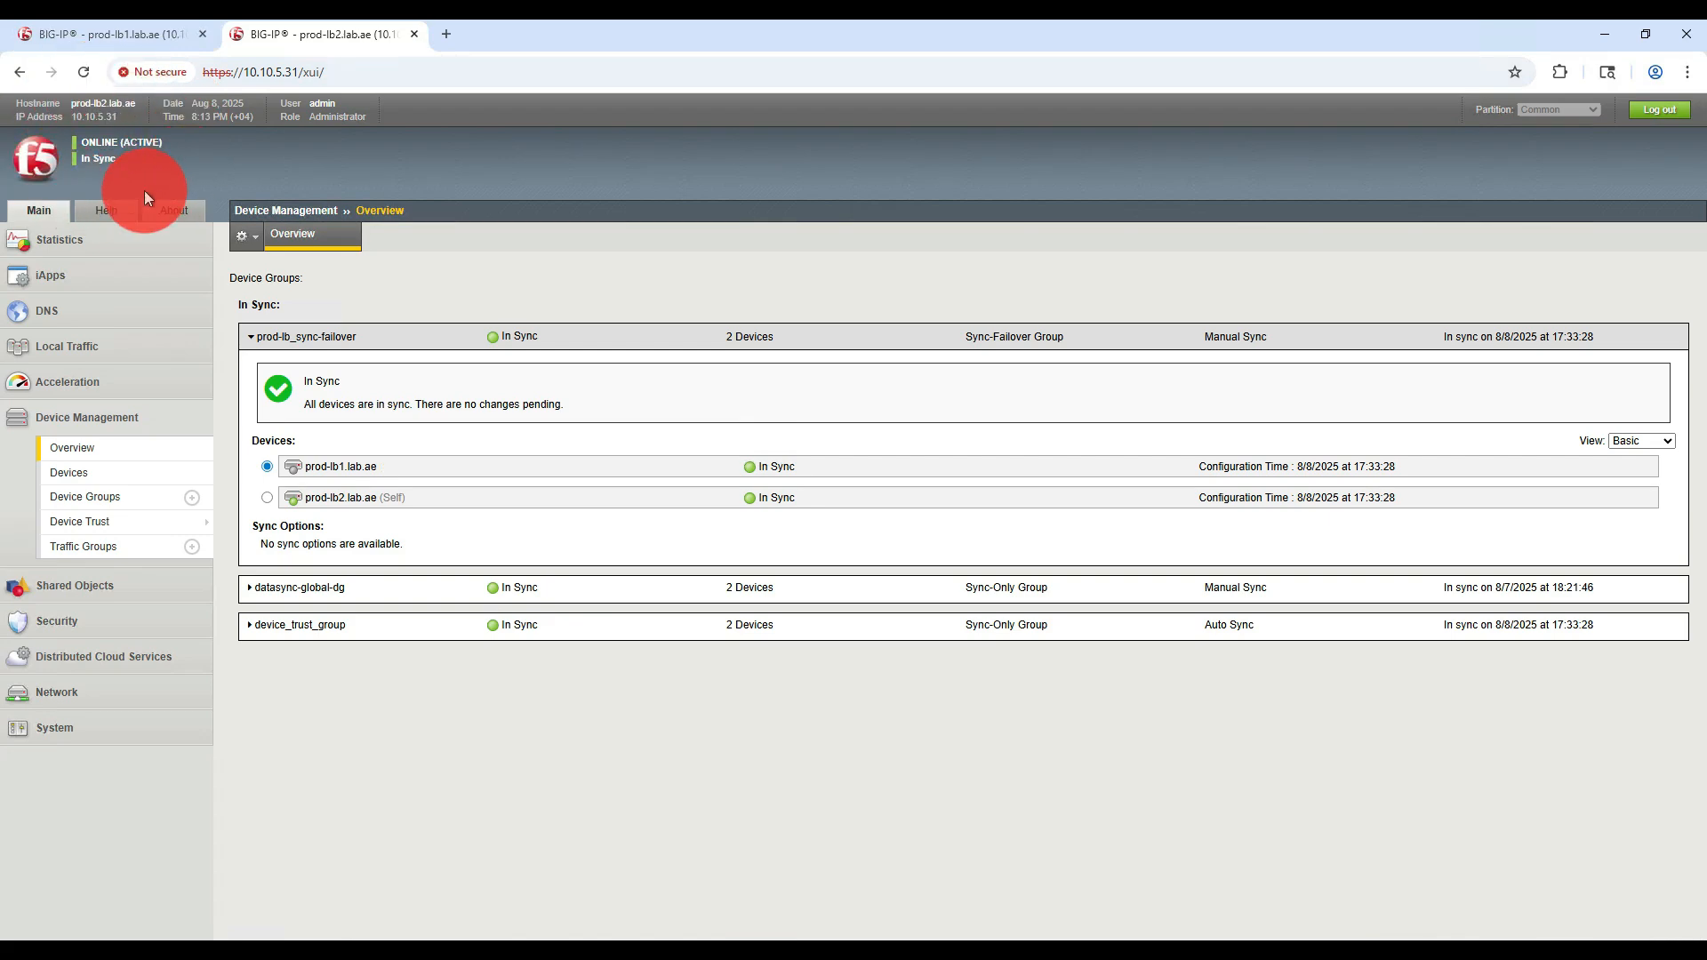
{"action": "left_click", "coordinate": [135, 42]}
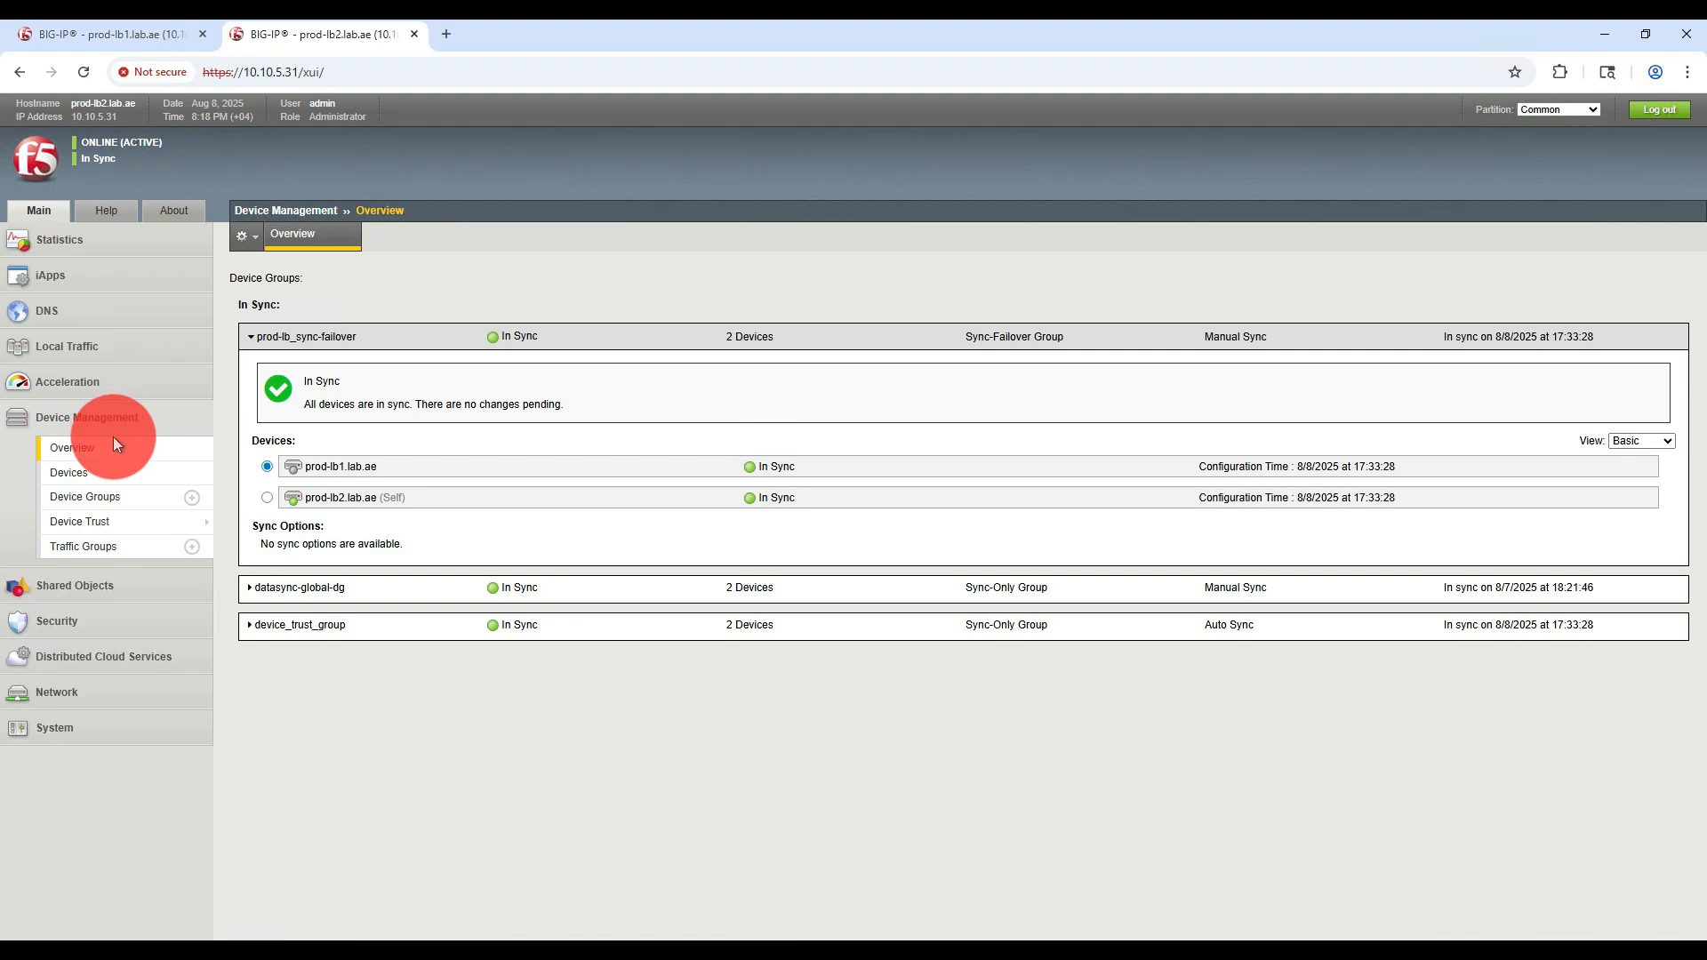
- In traffic-group-1 on prod-lb2, set the preferred failover order to prod-lb1.lab.ae, prod-lb2.lab.ae, enable Always Failback to First Device, and save
{"action": "left_click", "coordinate": [84, 546]}
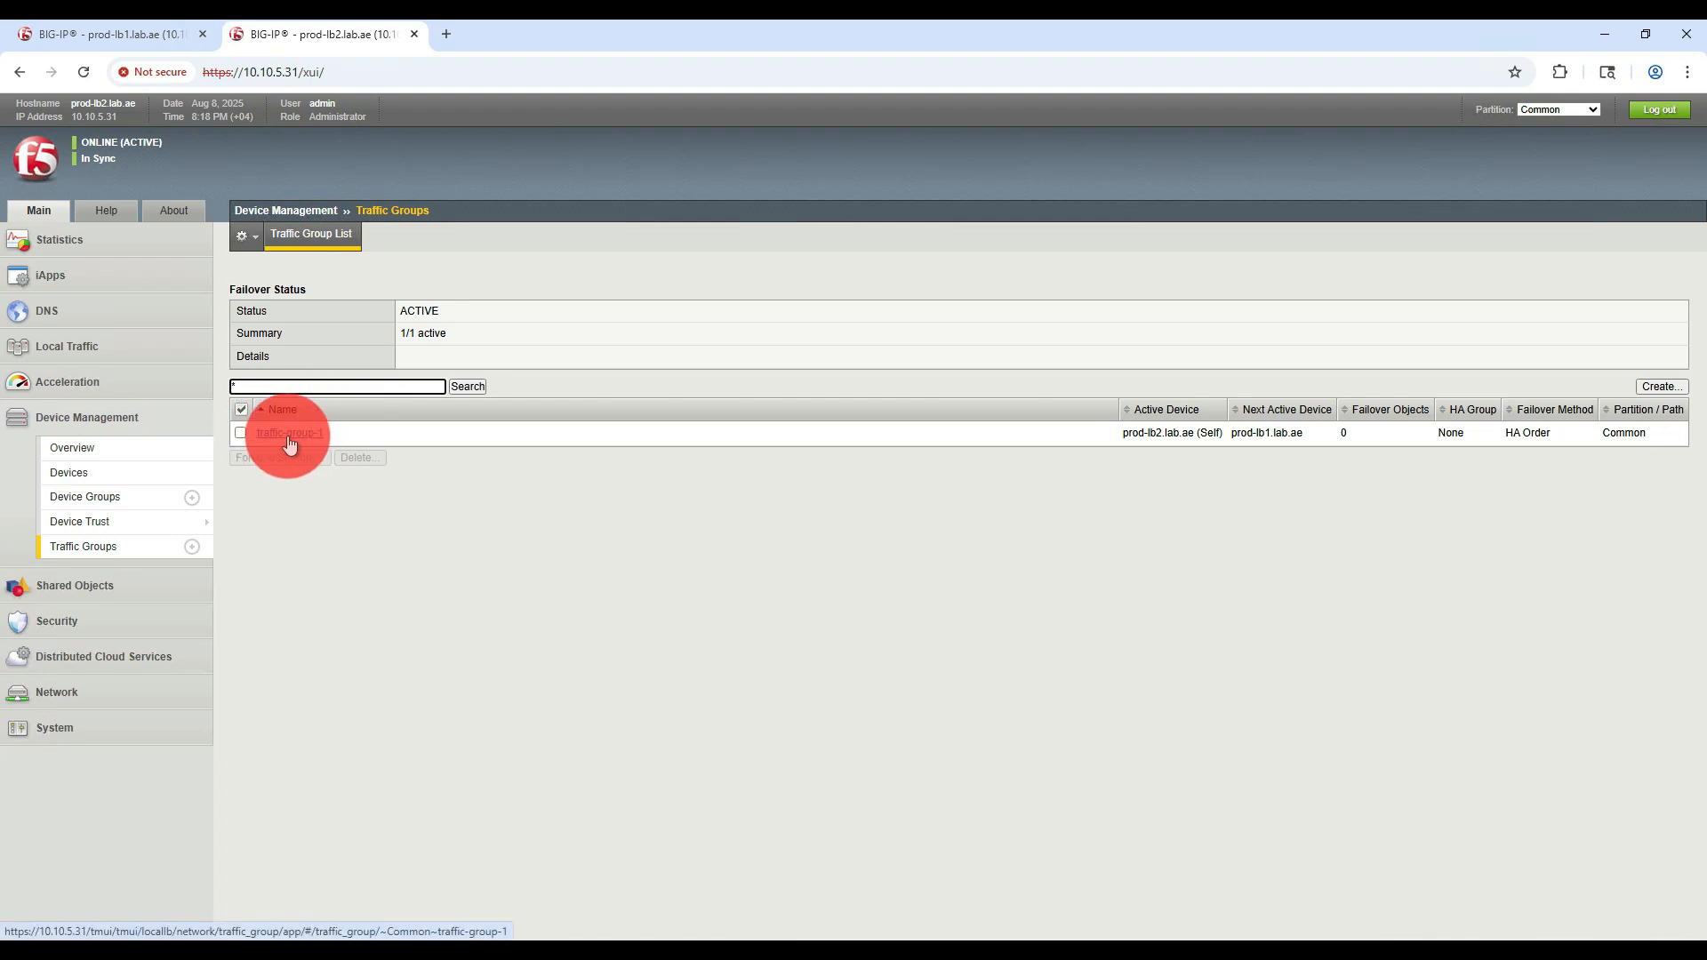
{"action": "left_click", "coordinate": [289, 436]}
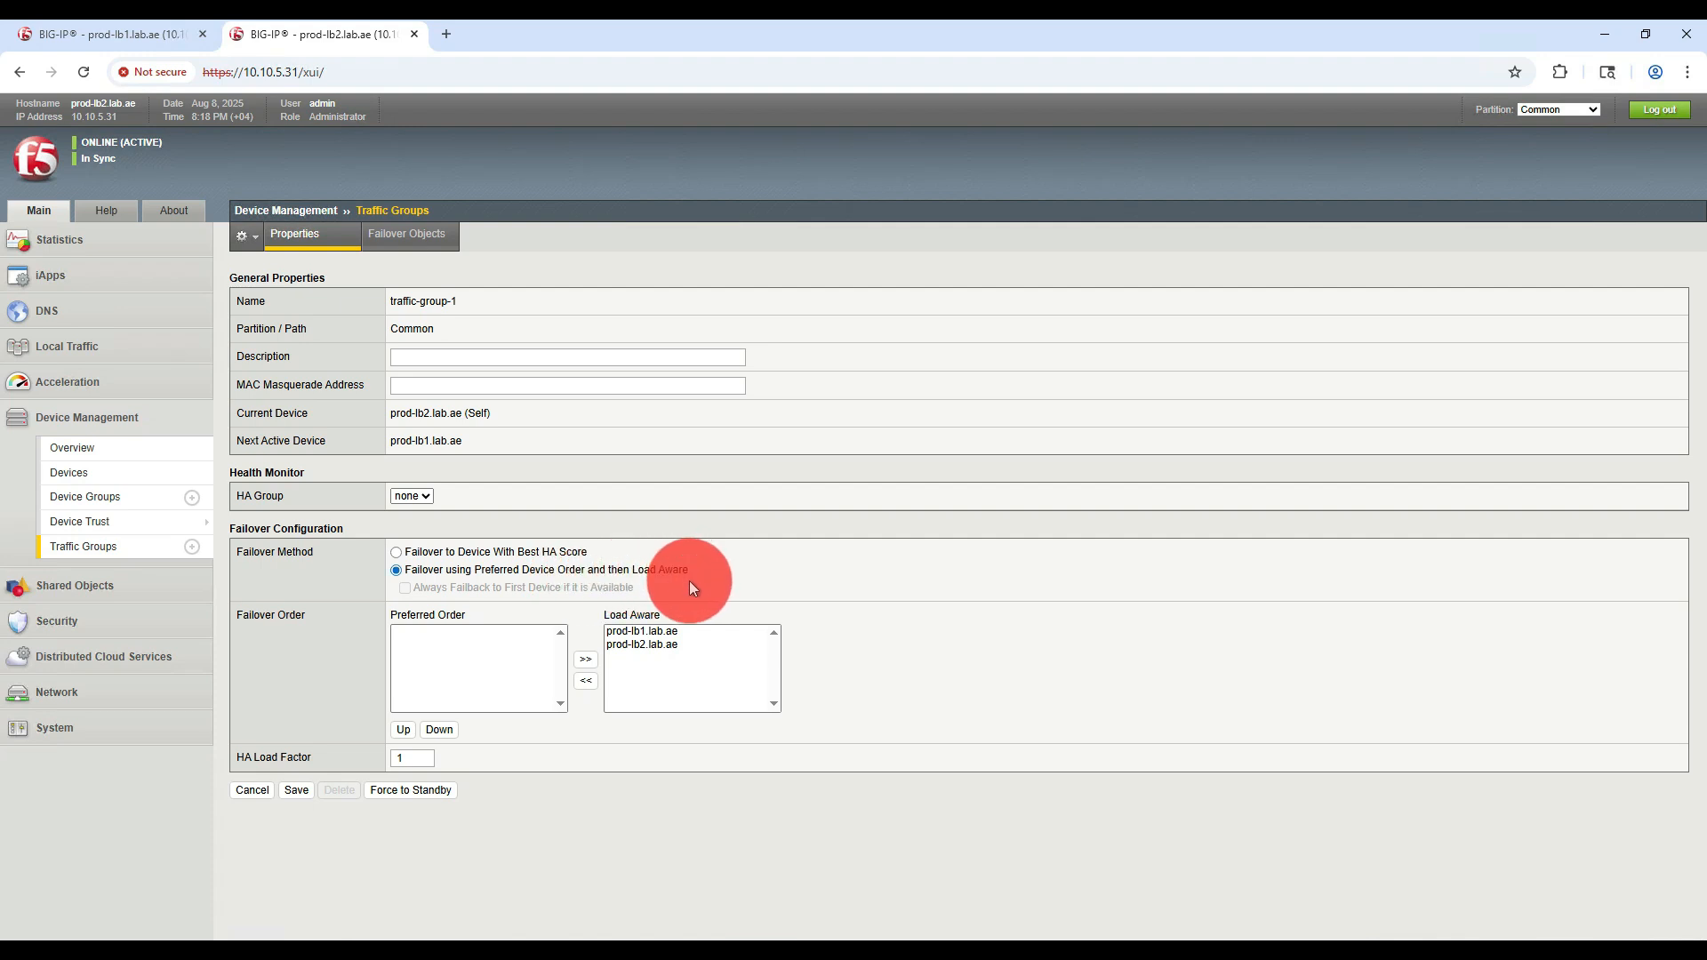
{"action": "left_click", "coordinate": [653, 632]}
{"action": "left_click", "coordinate": [647, 641], "text": "ctrl"}
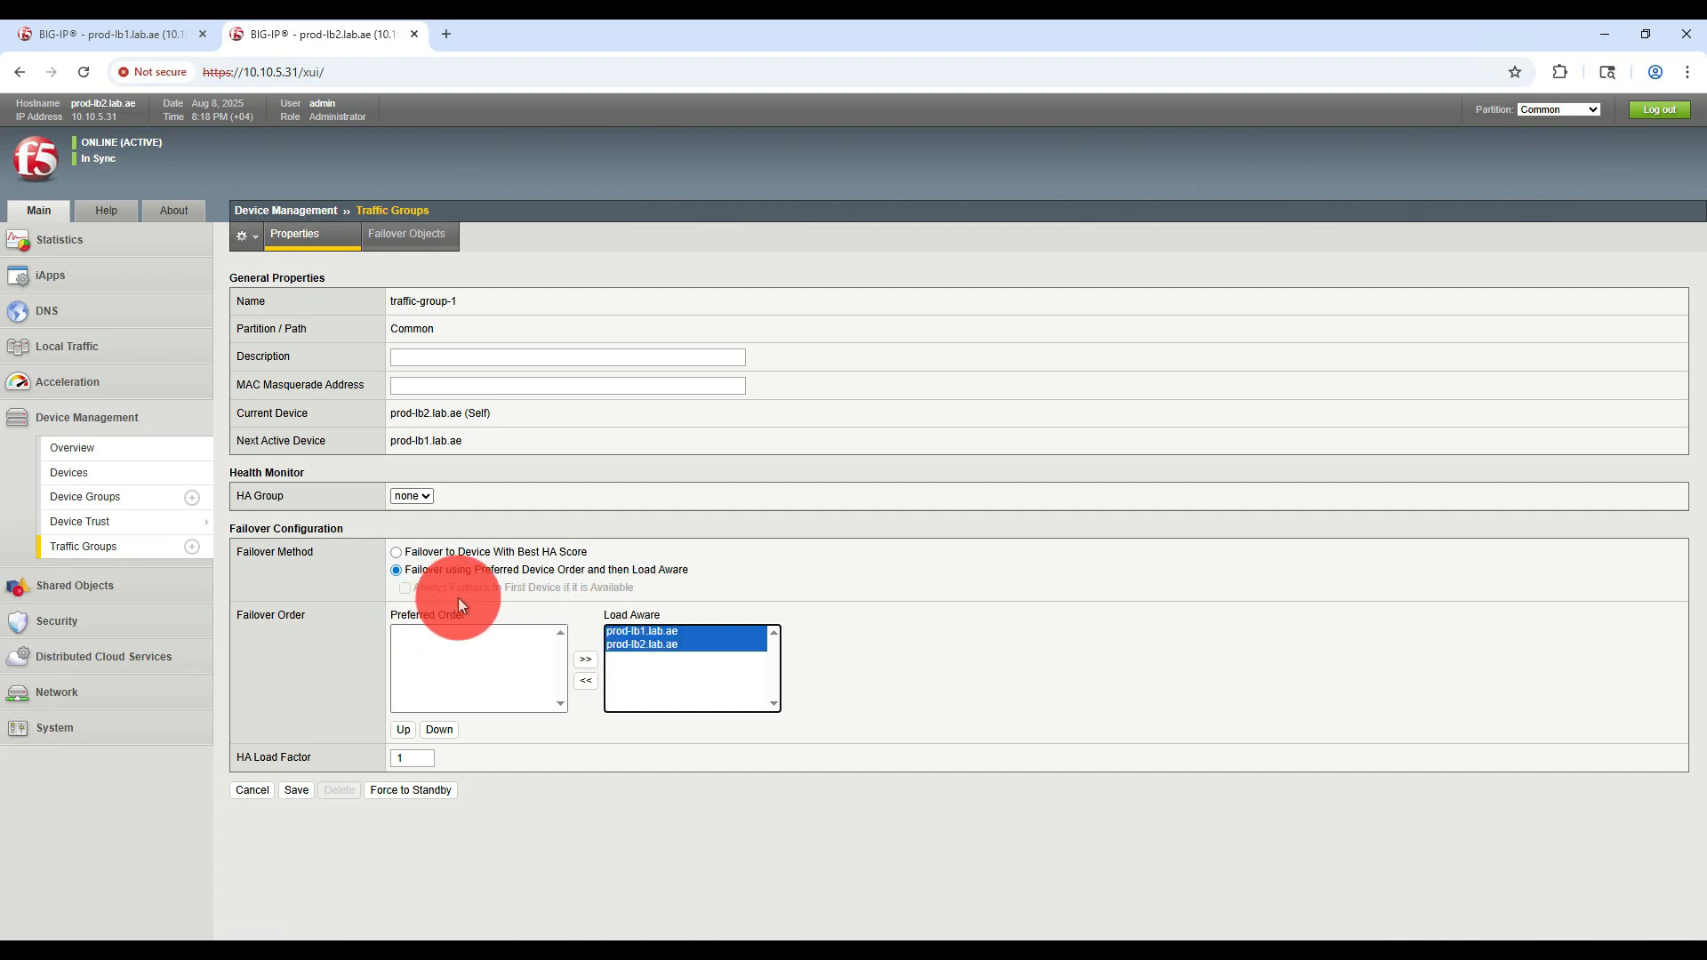
{"action": "left_click", "coordinate": [583, 682]}
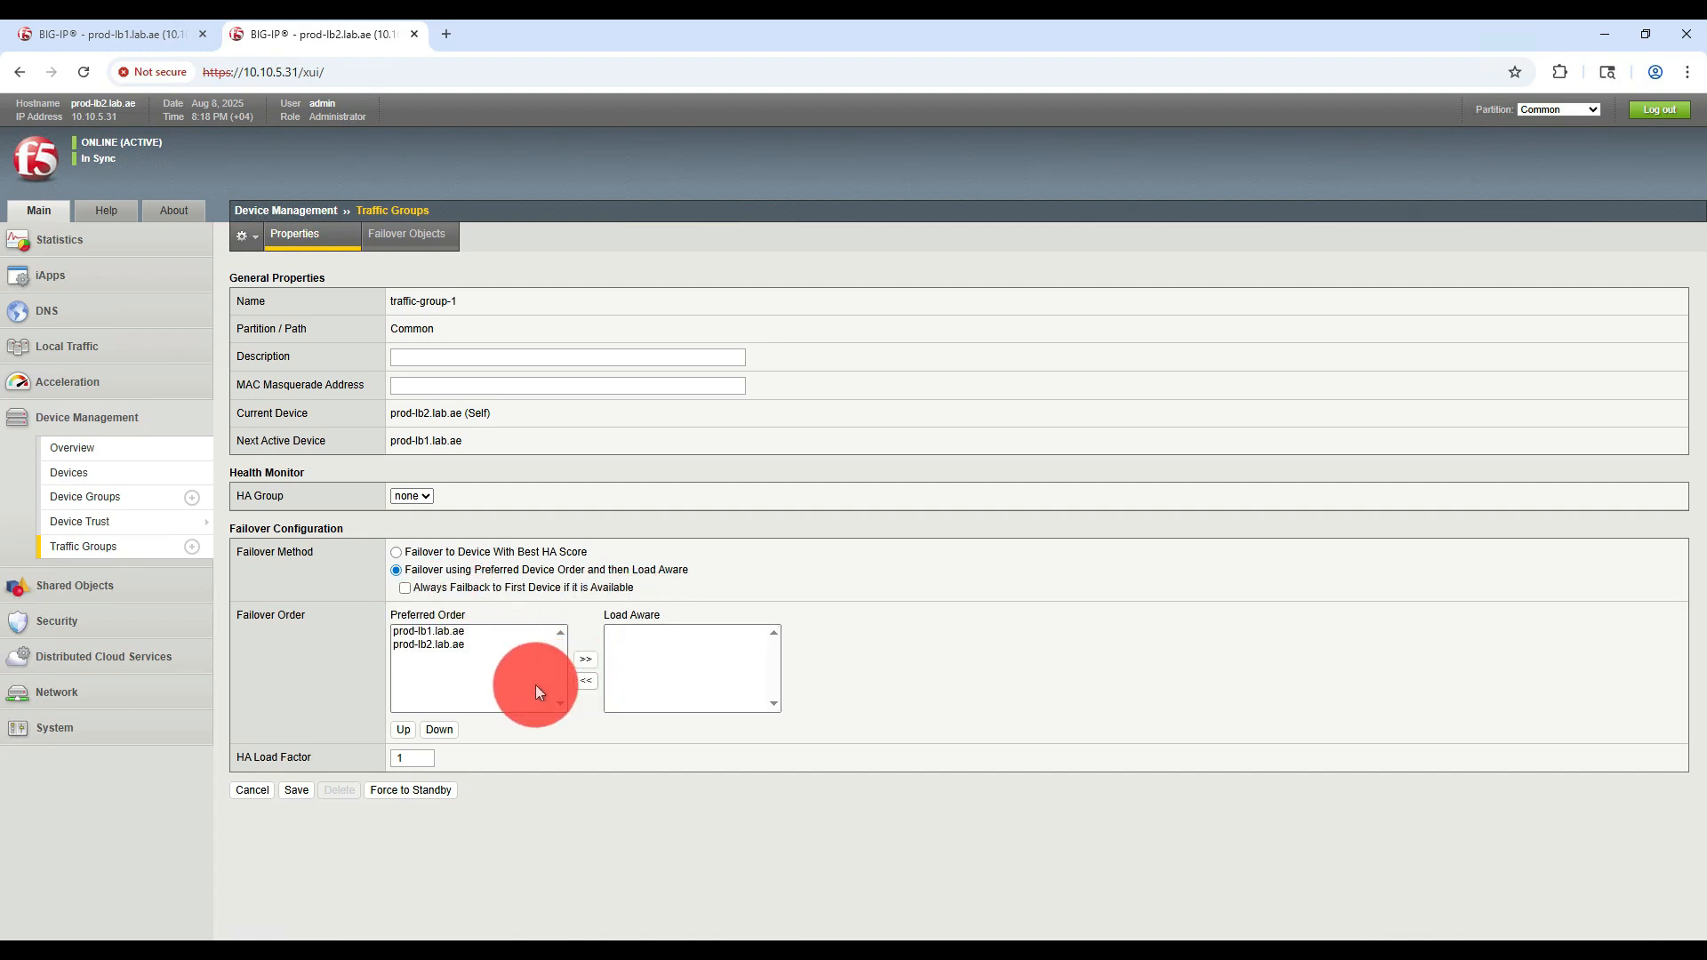
{"action": "left_click", "coordinate": [404, 588]}
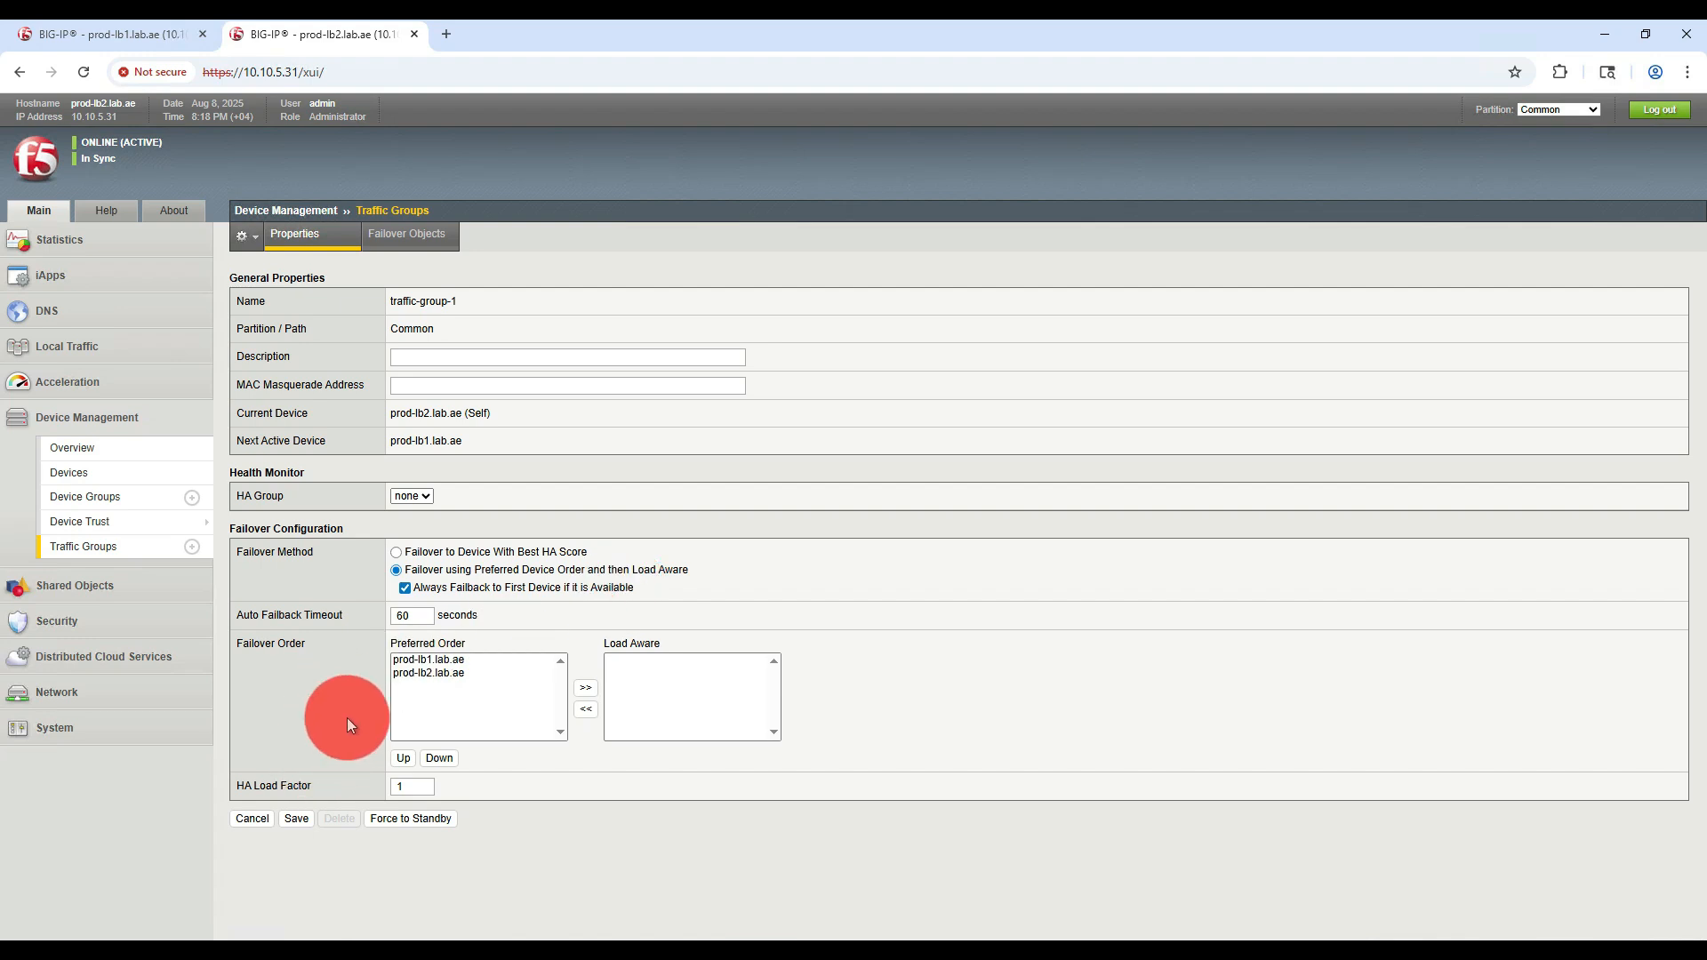
{"action": "left_click", "coordinate": [430, 661]}
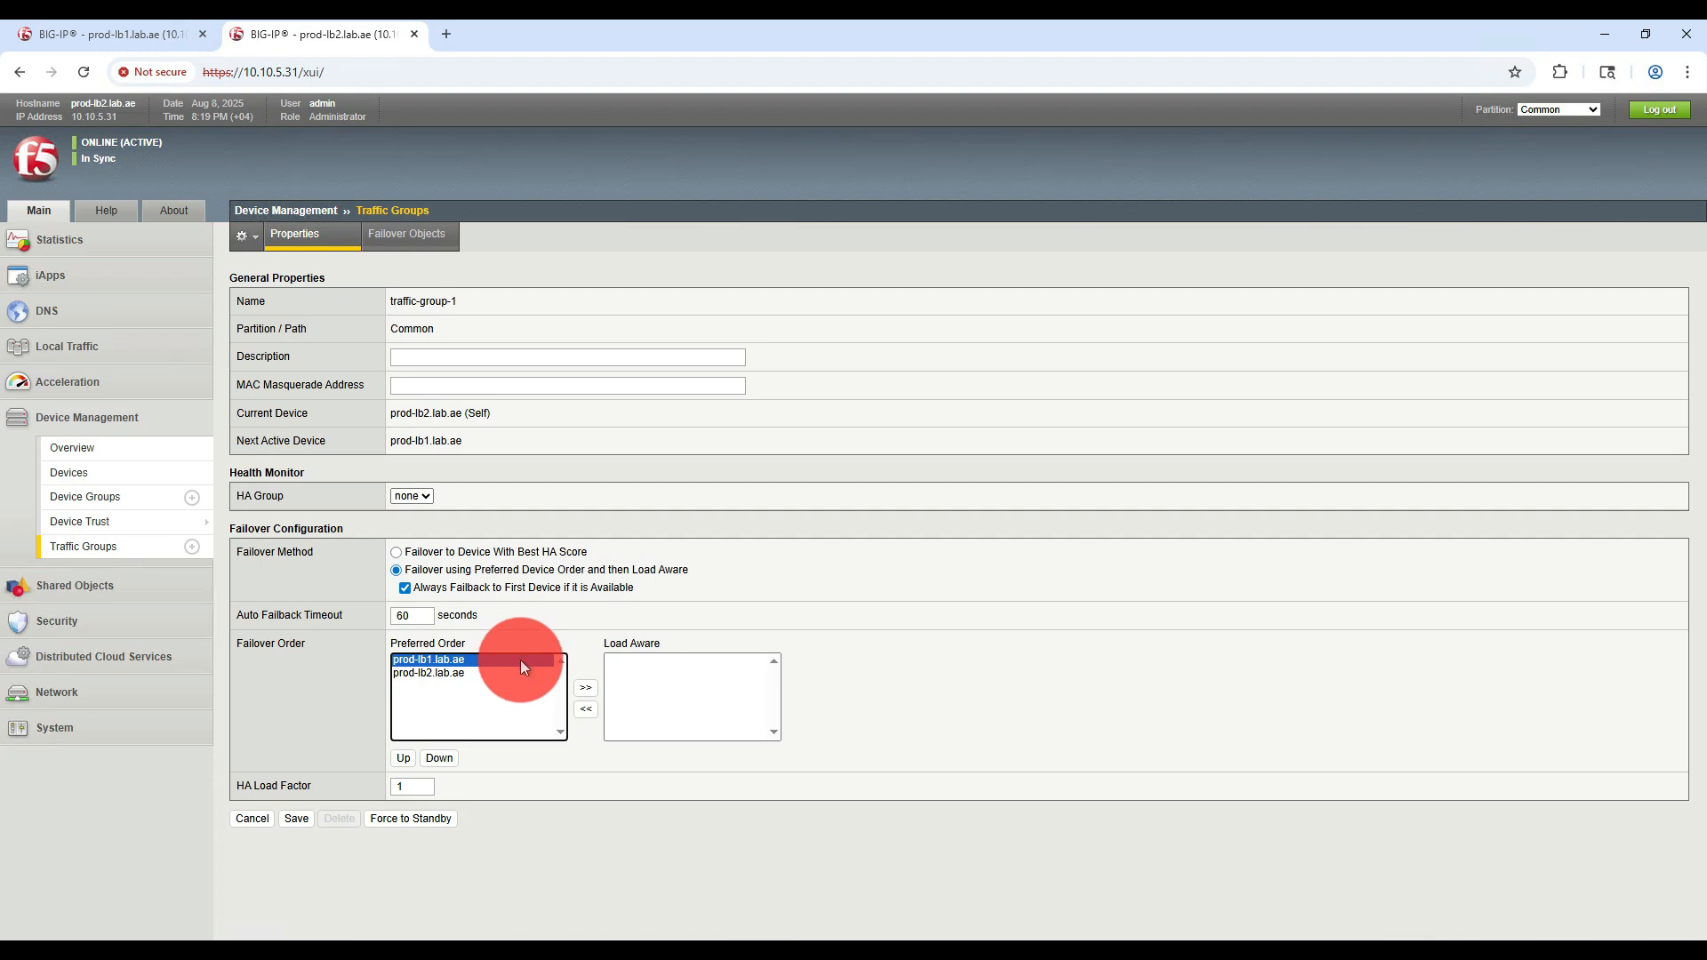
{"action": "left_click", "coordinate": [296, 814]}
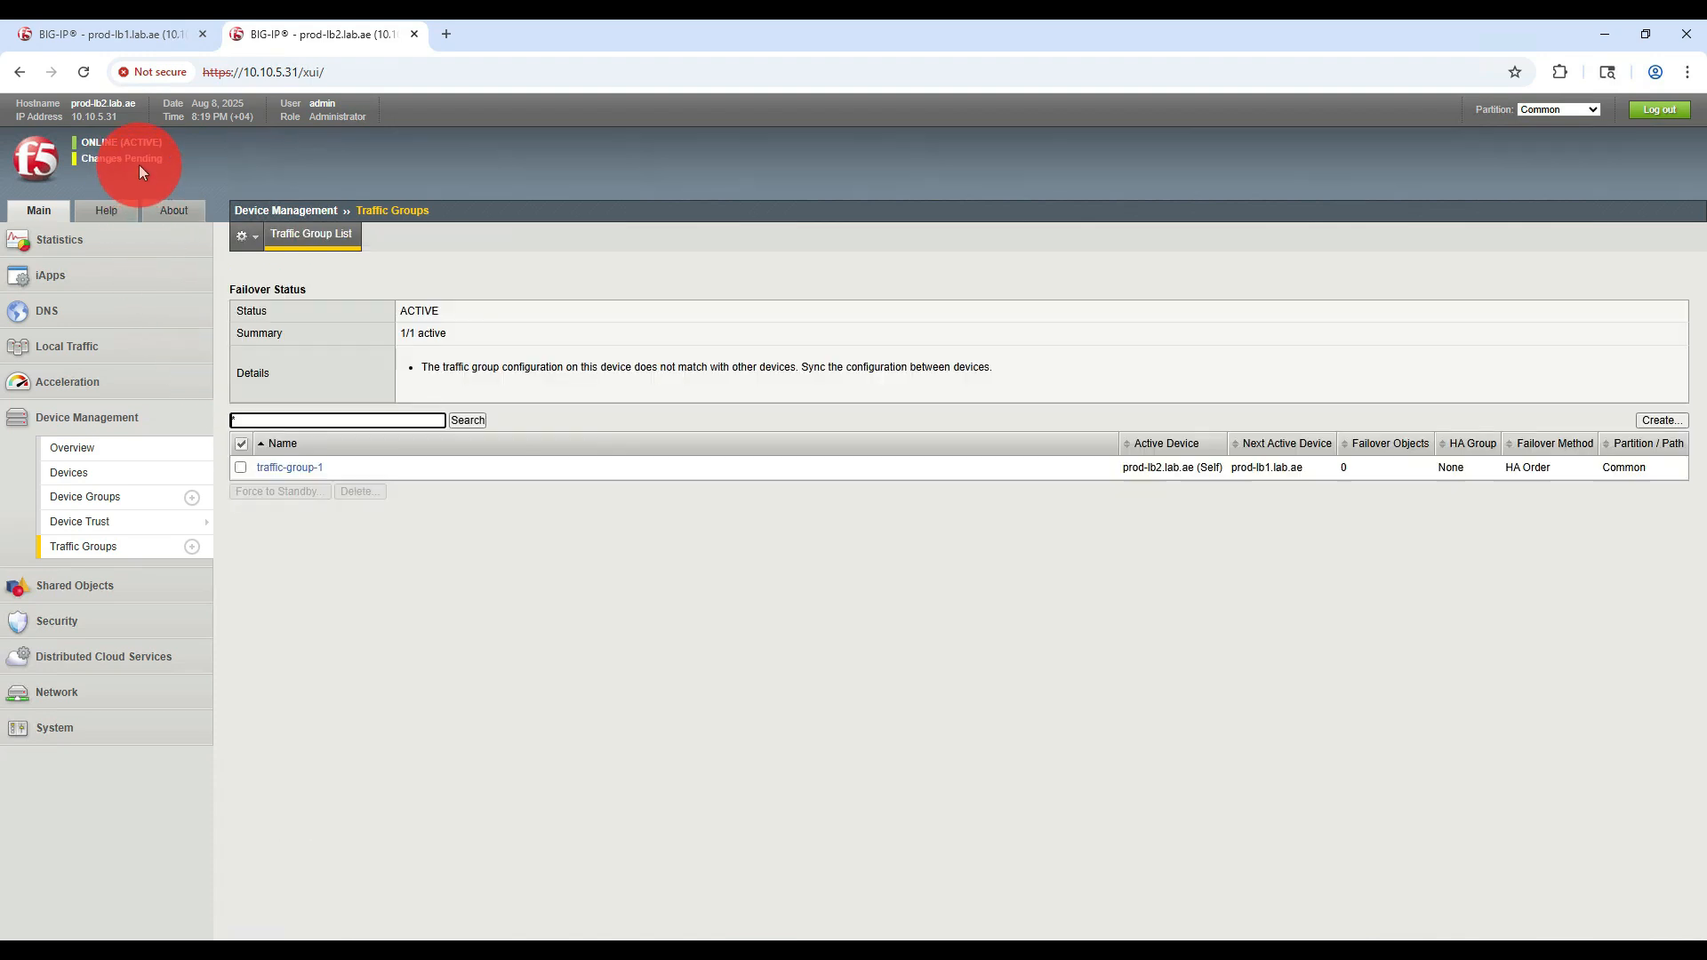
- Push prod-lb2's pending configuration to the prod-lb_sync-failover group and check the sync status on both devices
{"action": "left_click", "coordinate": [140, 168]}
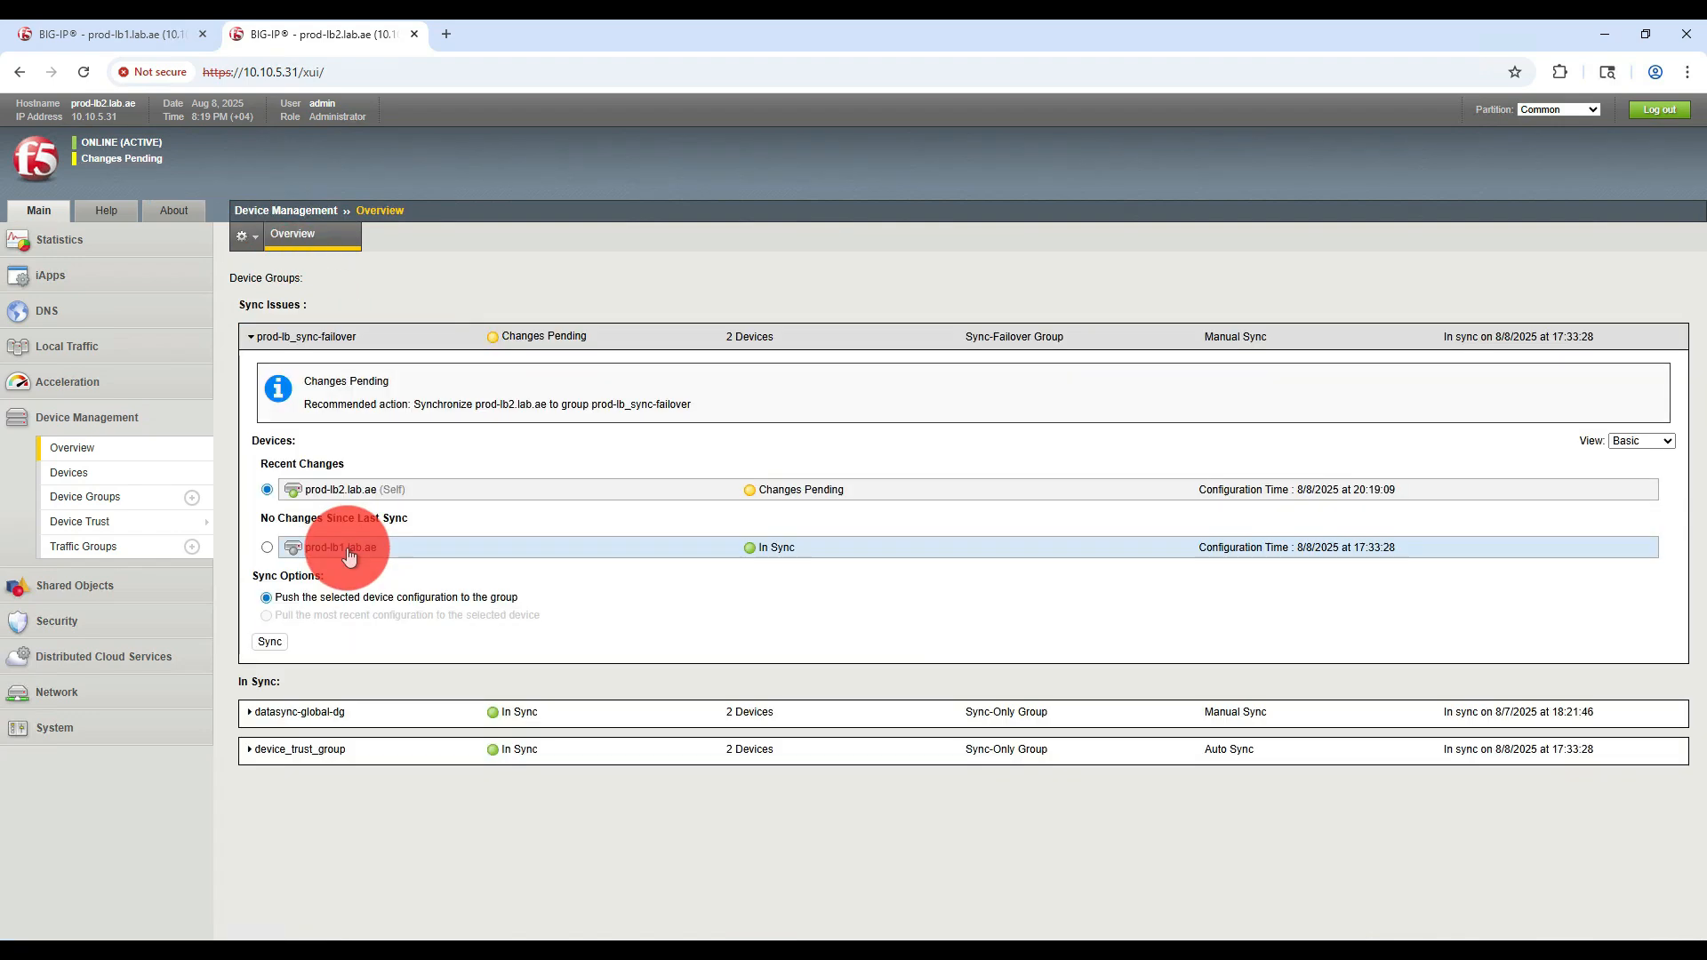
{"action": "left_click", "coordinate": [267, 641]}
{"action": "left_click", "coordinate": [102, 33]}
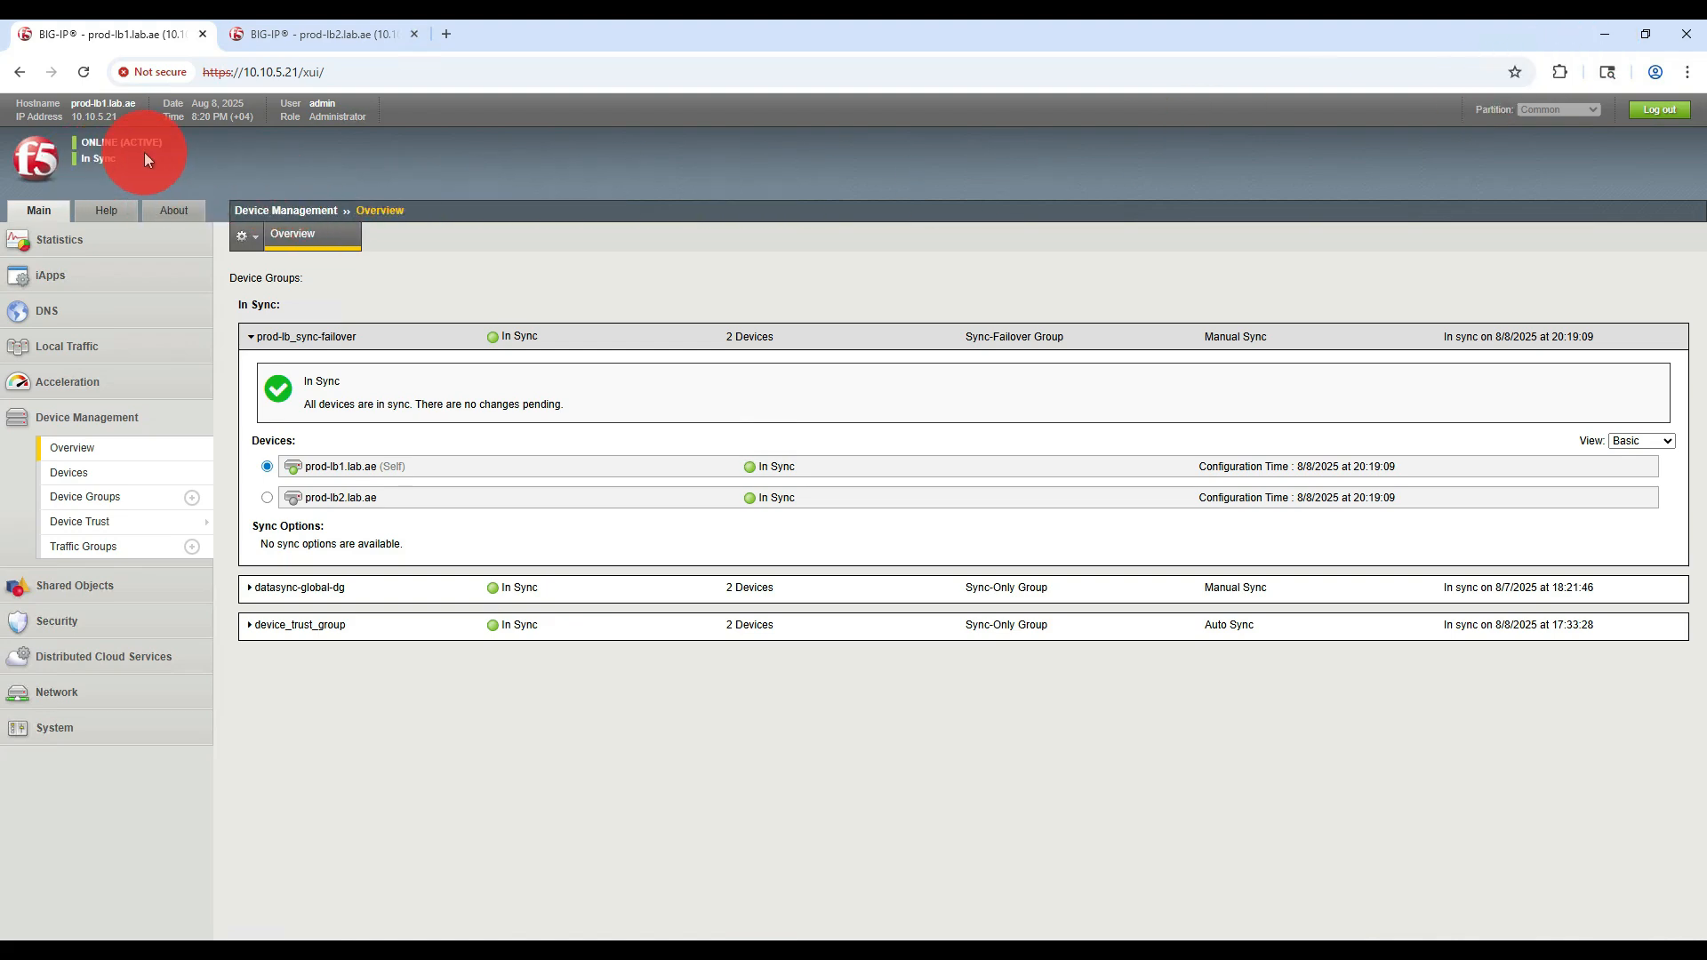
{"action": "left_click", "coordinate": [307, 44]}
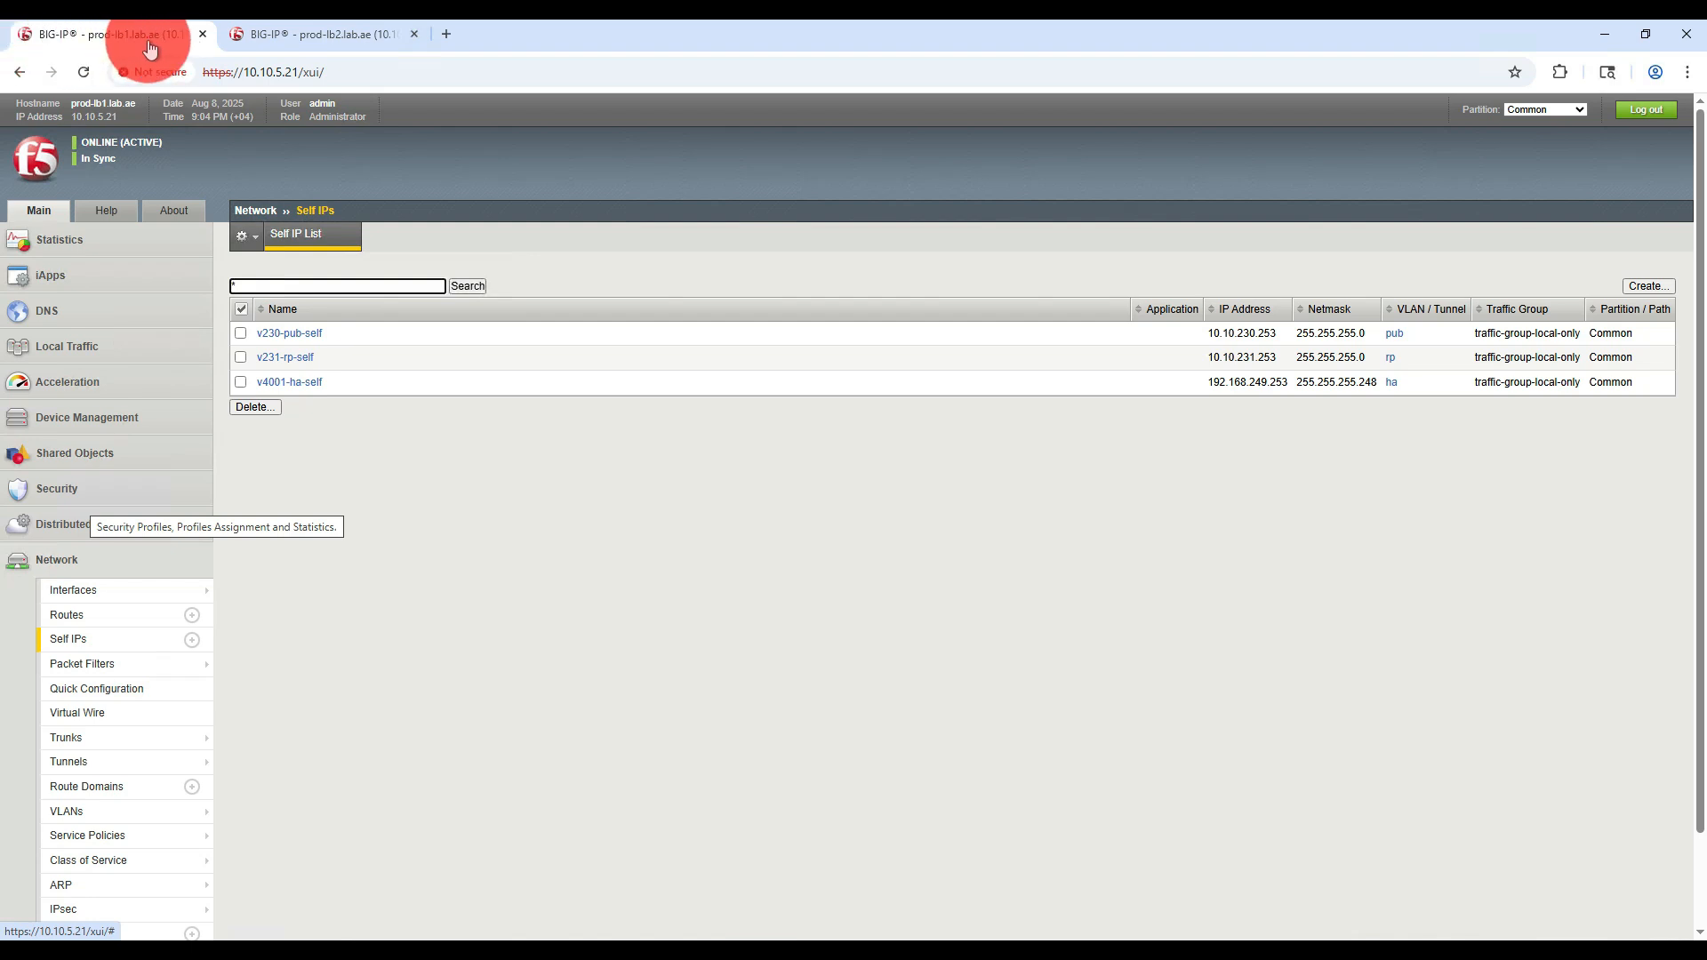
- Start a new self IP on prod-lb1 named v230-pub-float with address 10.10.230.254 and netmask 255.255.255.0
{"action": "left_click", "coordinate": [89, 558]}
{"action": "left_click", "coordinate": [90, 558]}
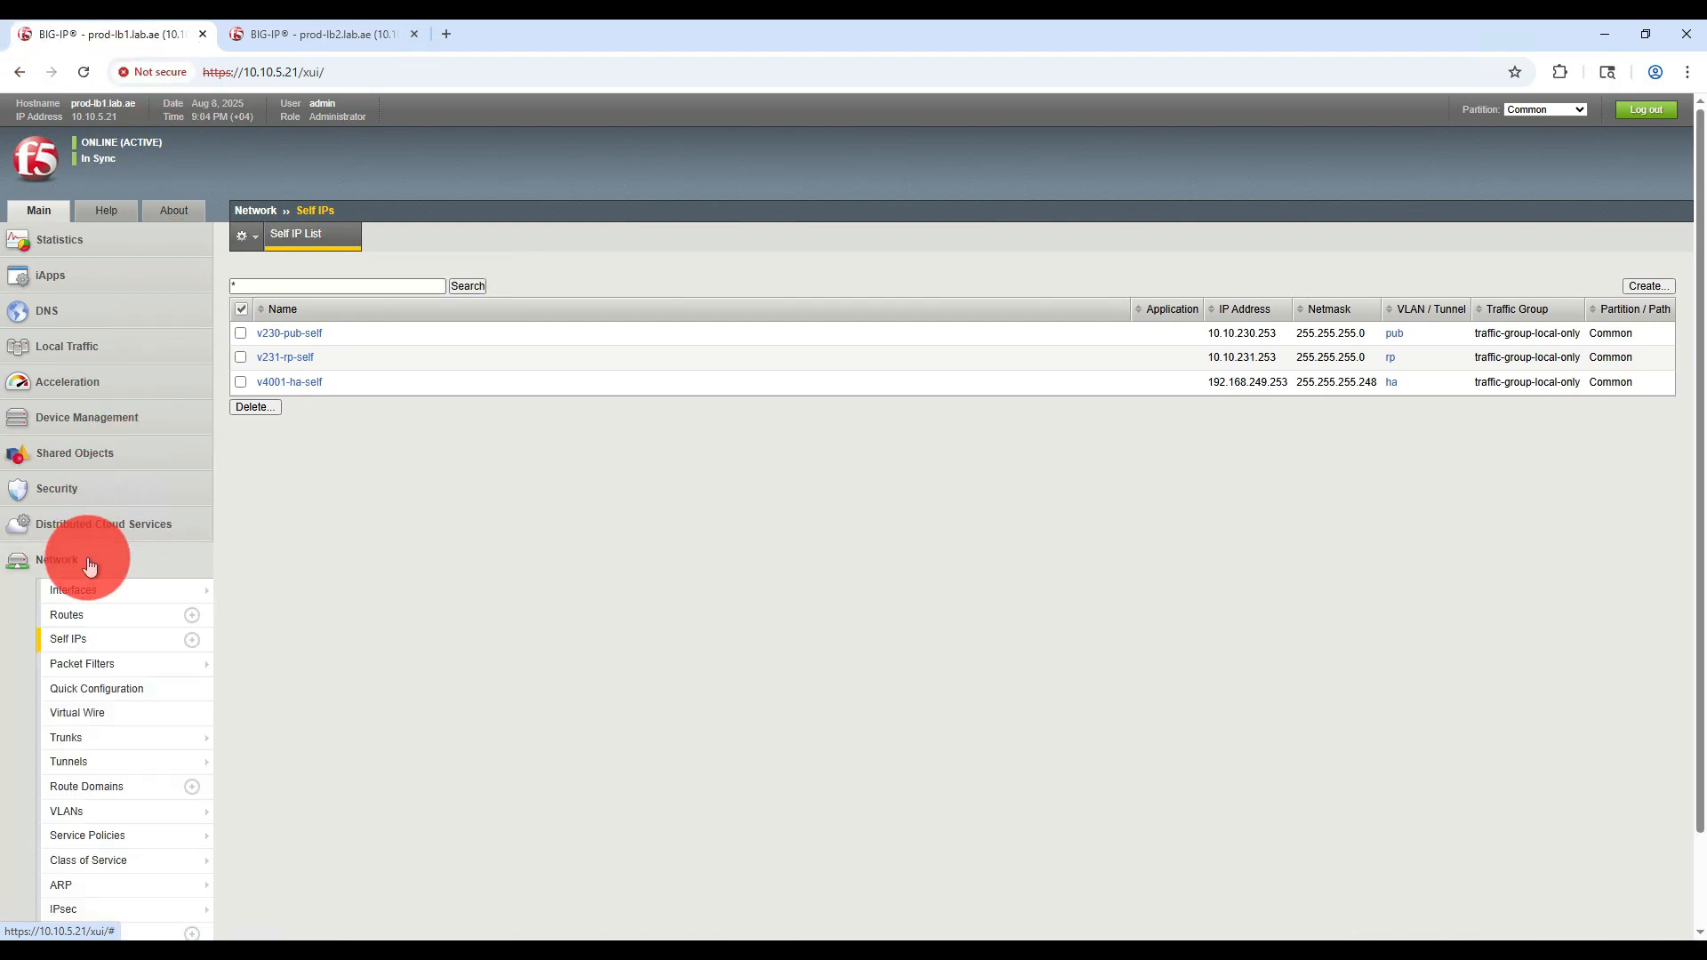
{"action": "left_click", "coordinate": [83, 639]}
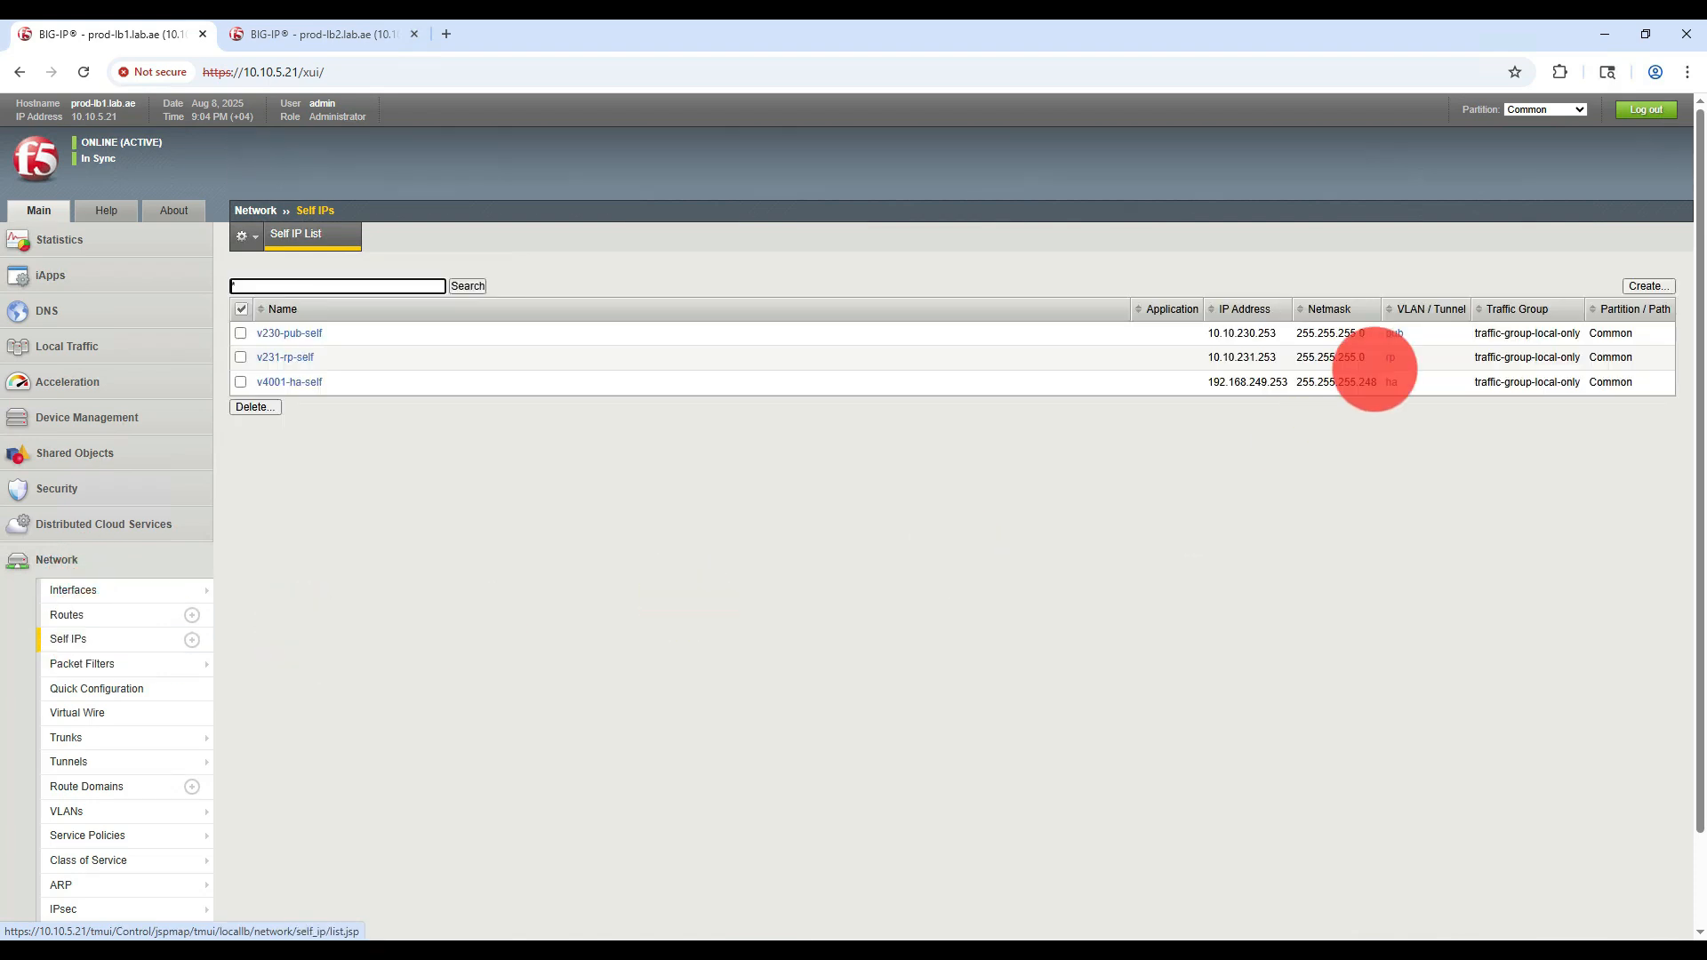
{"action": "left_click", "coordinate": [1644, 286]}
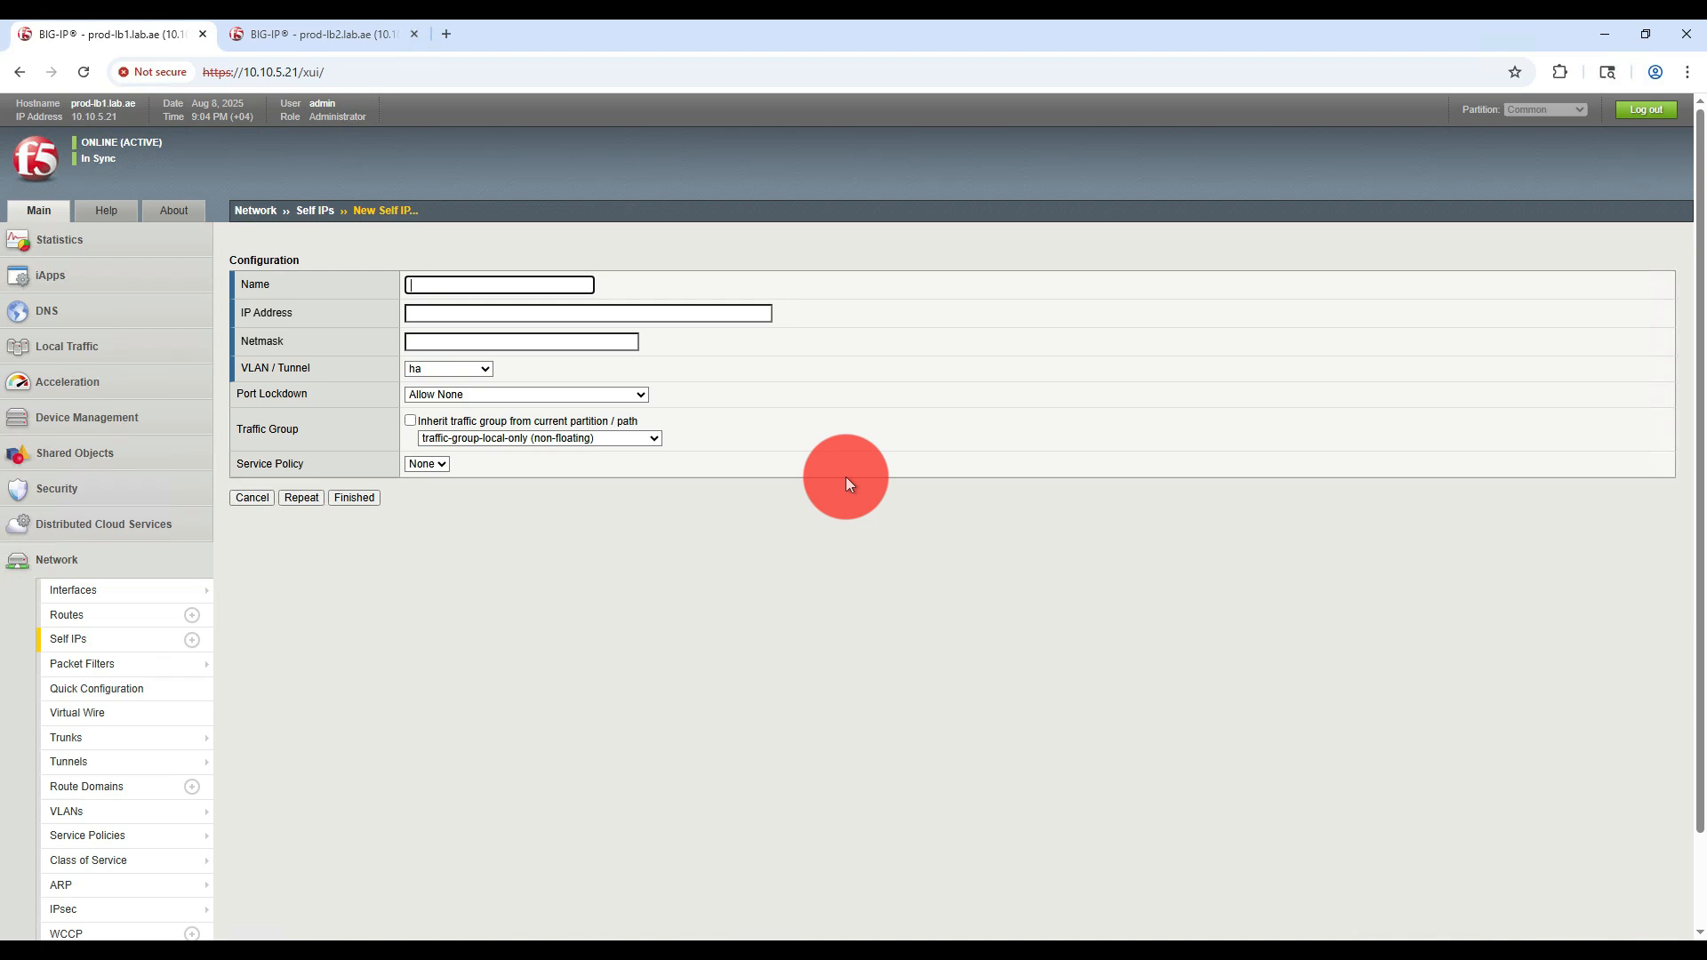
{"action": "type", "text": "v230-pub-float"}
{"action": "key", "text": "Tab"}
{"action": "type", "text": "1"}
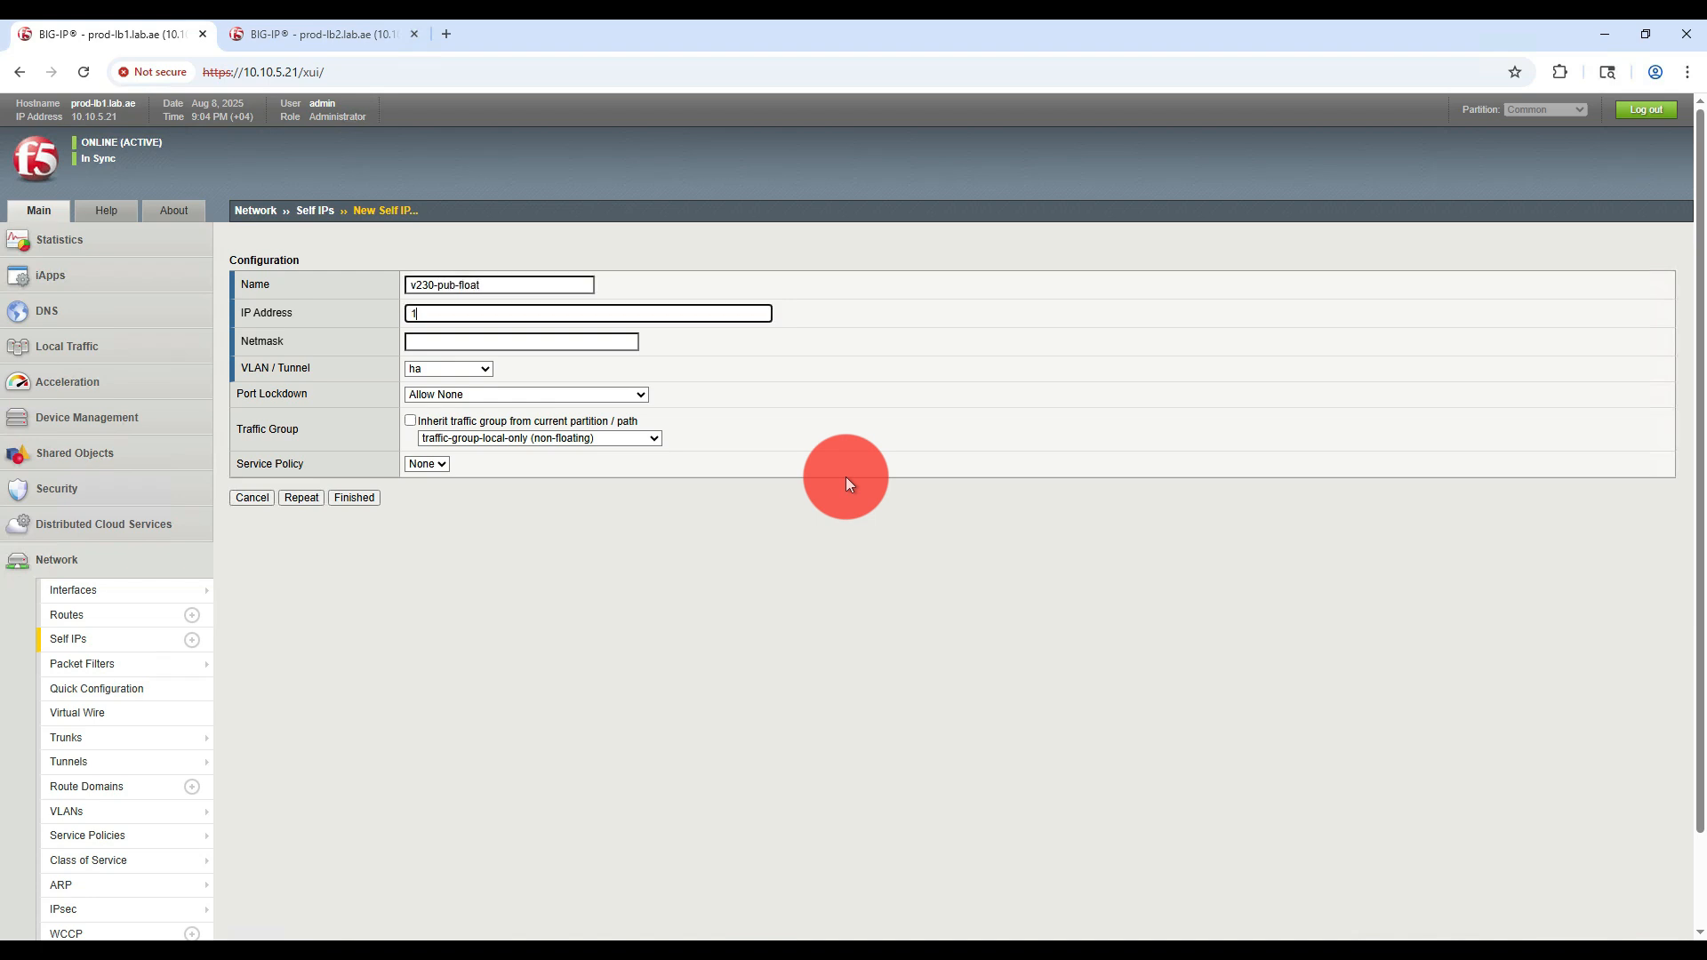
{"action": "type", "text": "0.10.230.254"}
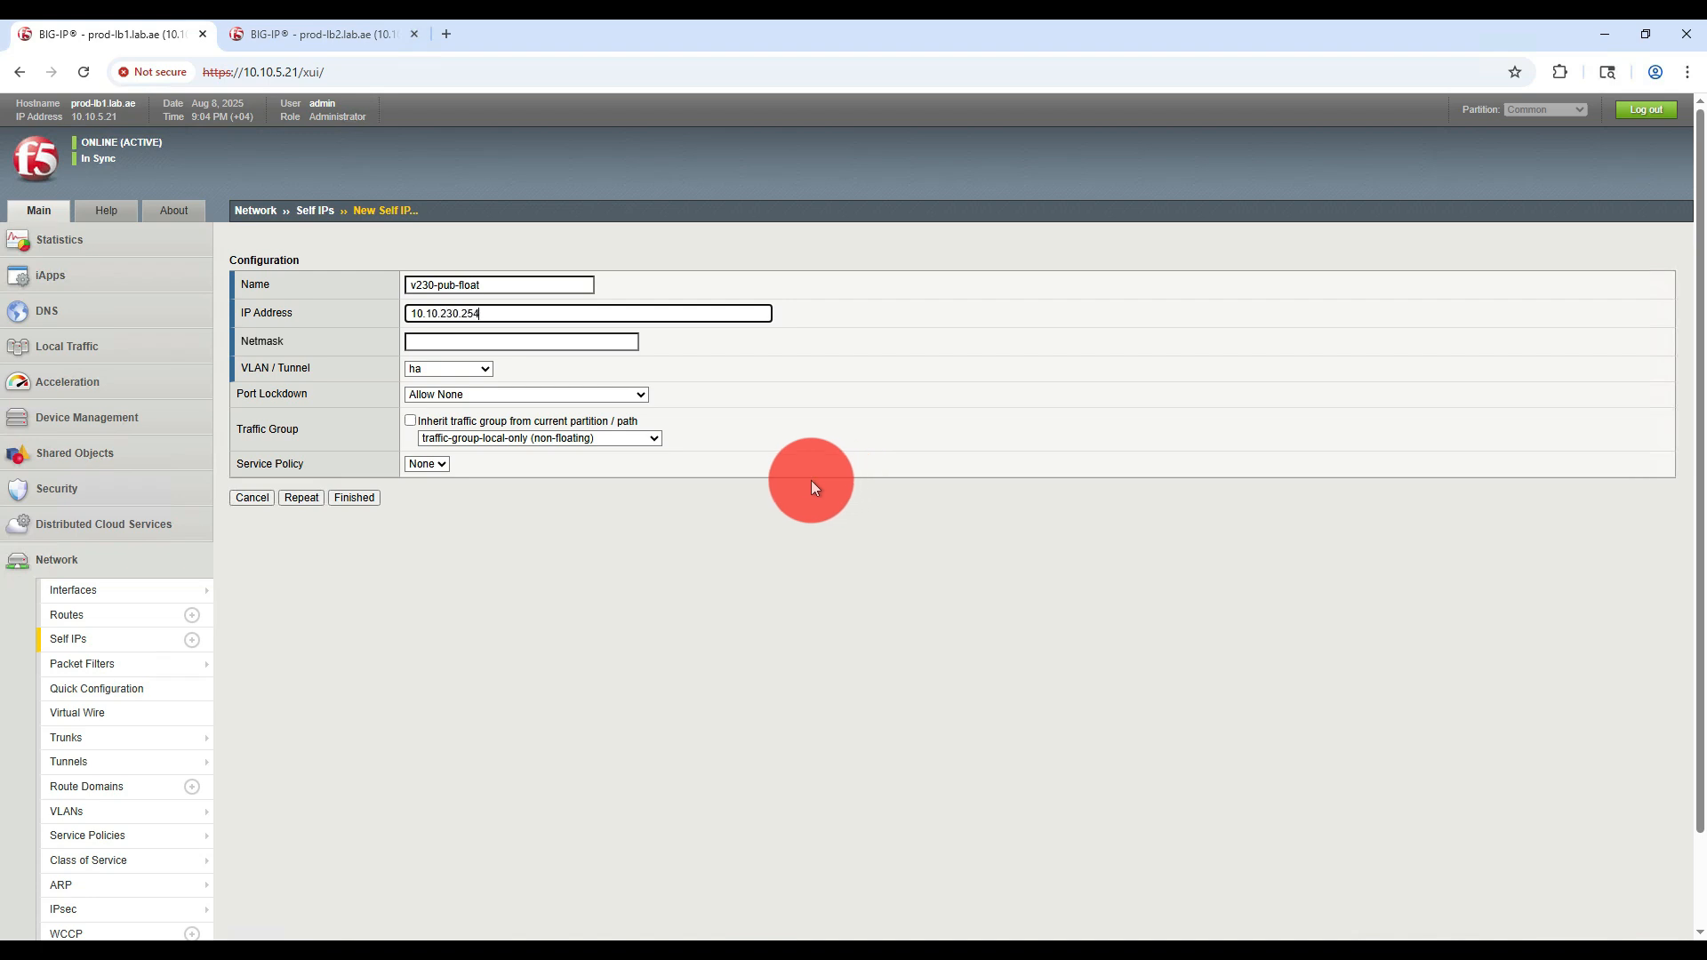
{"action": "key", "text": "Tab"}
{"action": "type", "text": "2"}
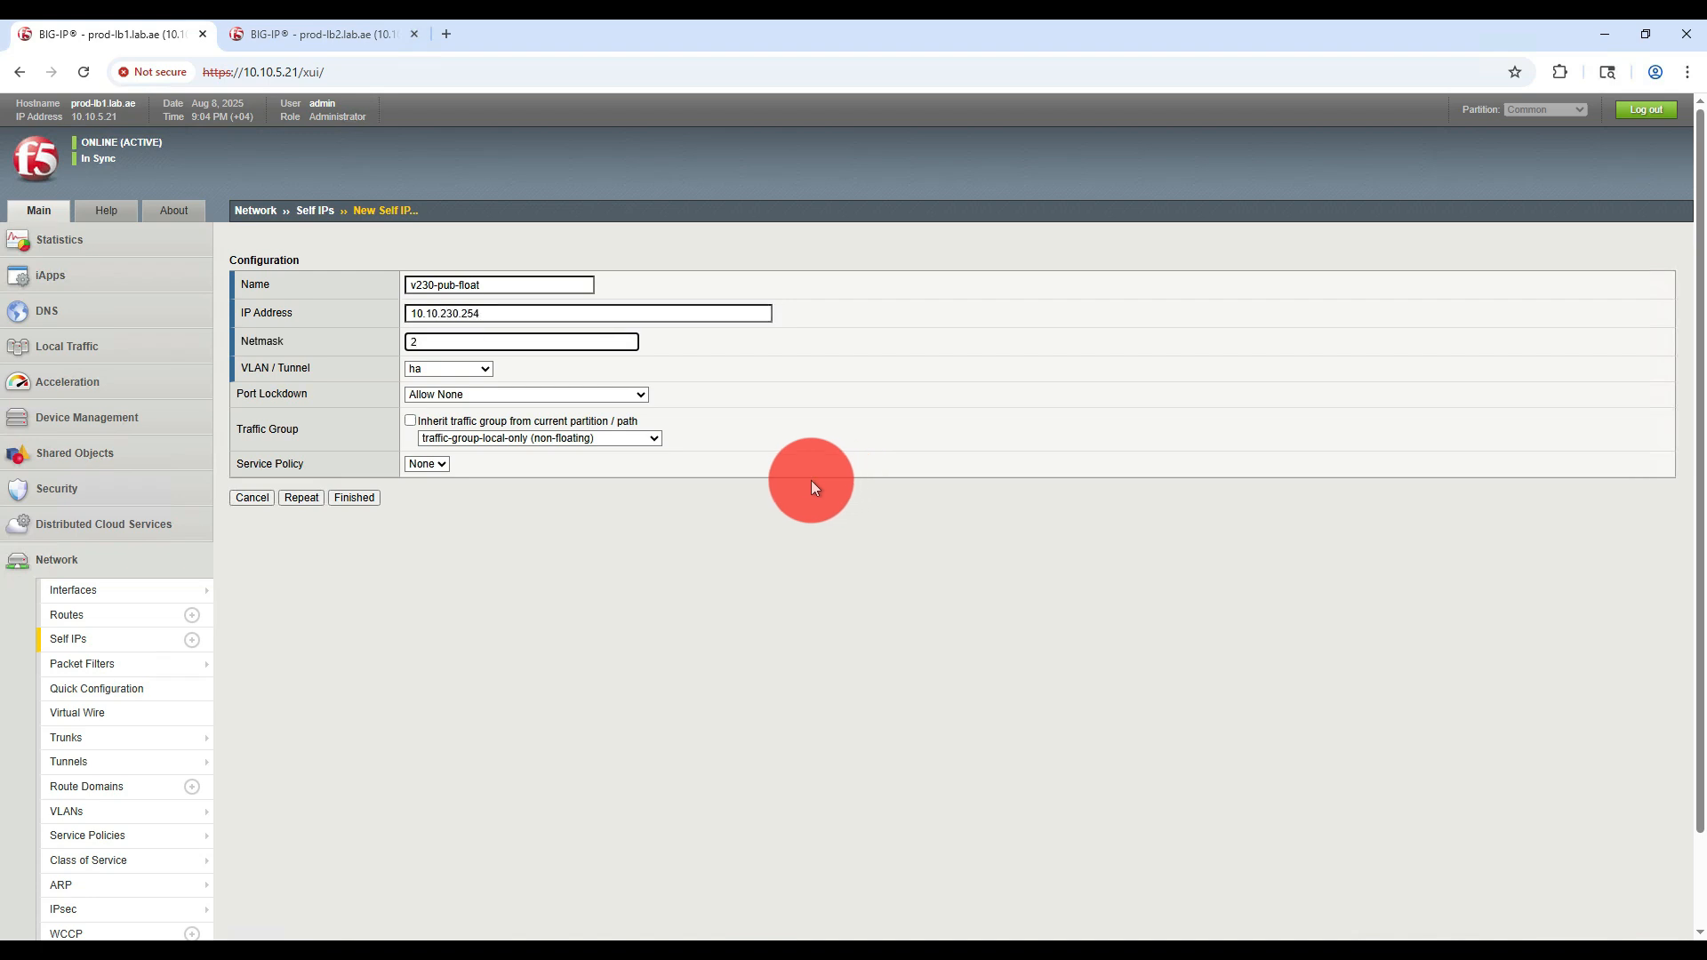
{"action": "type", "text": "55.255.255.0"}
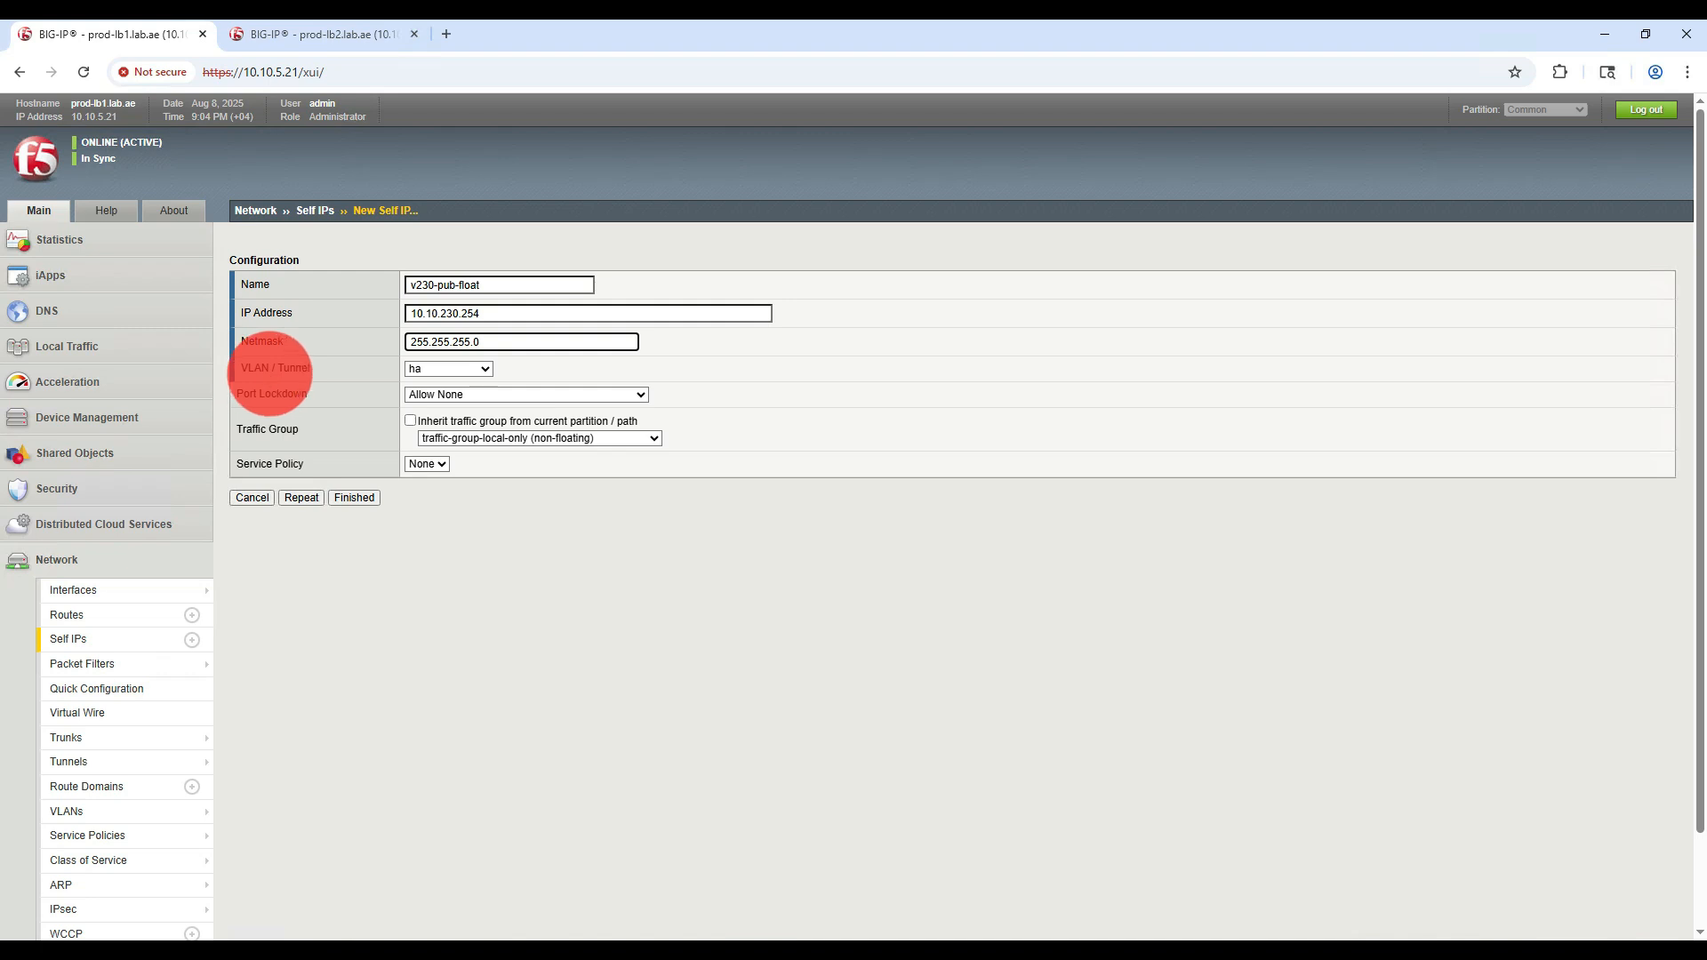
- Assign v230-pub-float to VLAN pub and traffic-group-1 (floating), and finish creating it
{"action": "left_click", "coordinate": [418, 372]}
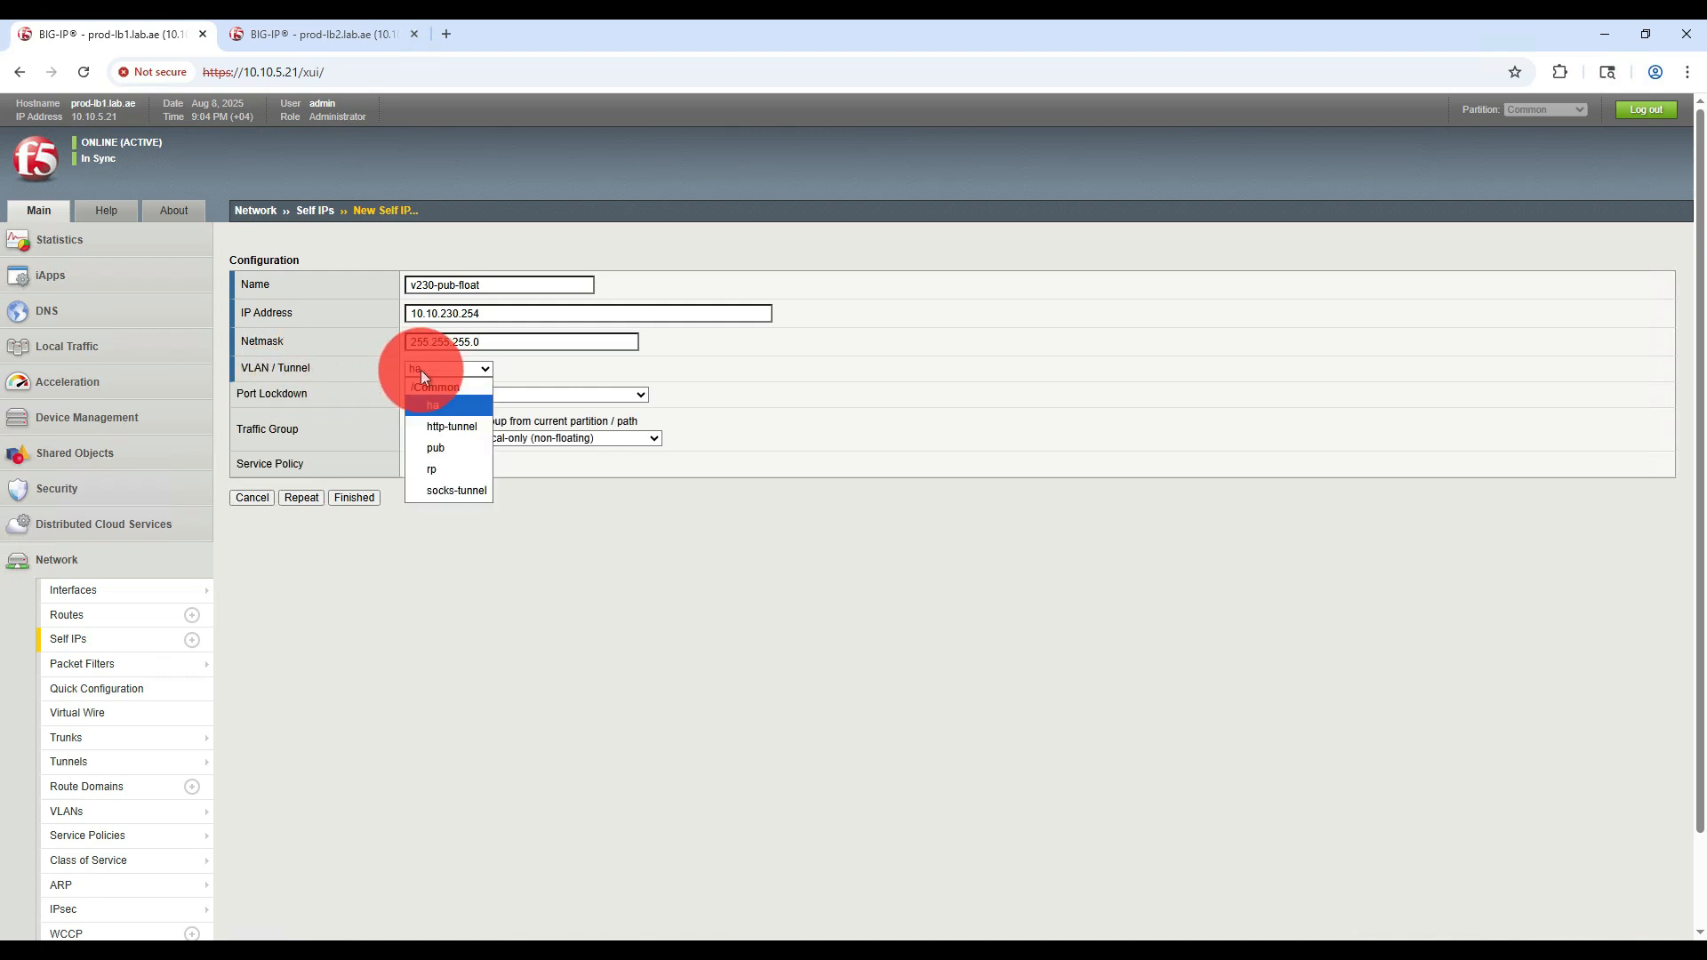
{"action": "left_click", "coordinate": [439, 448]}
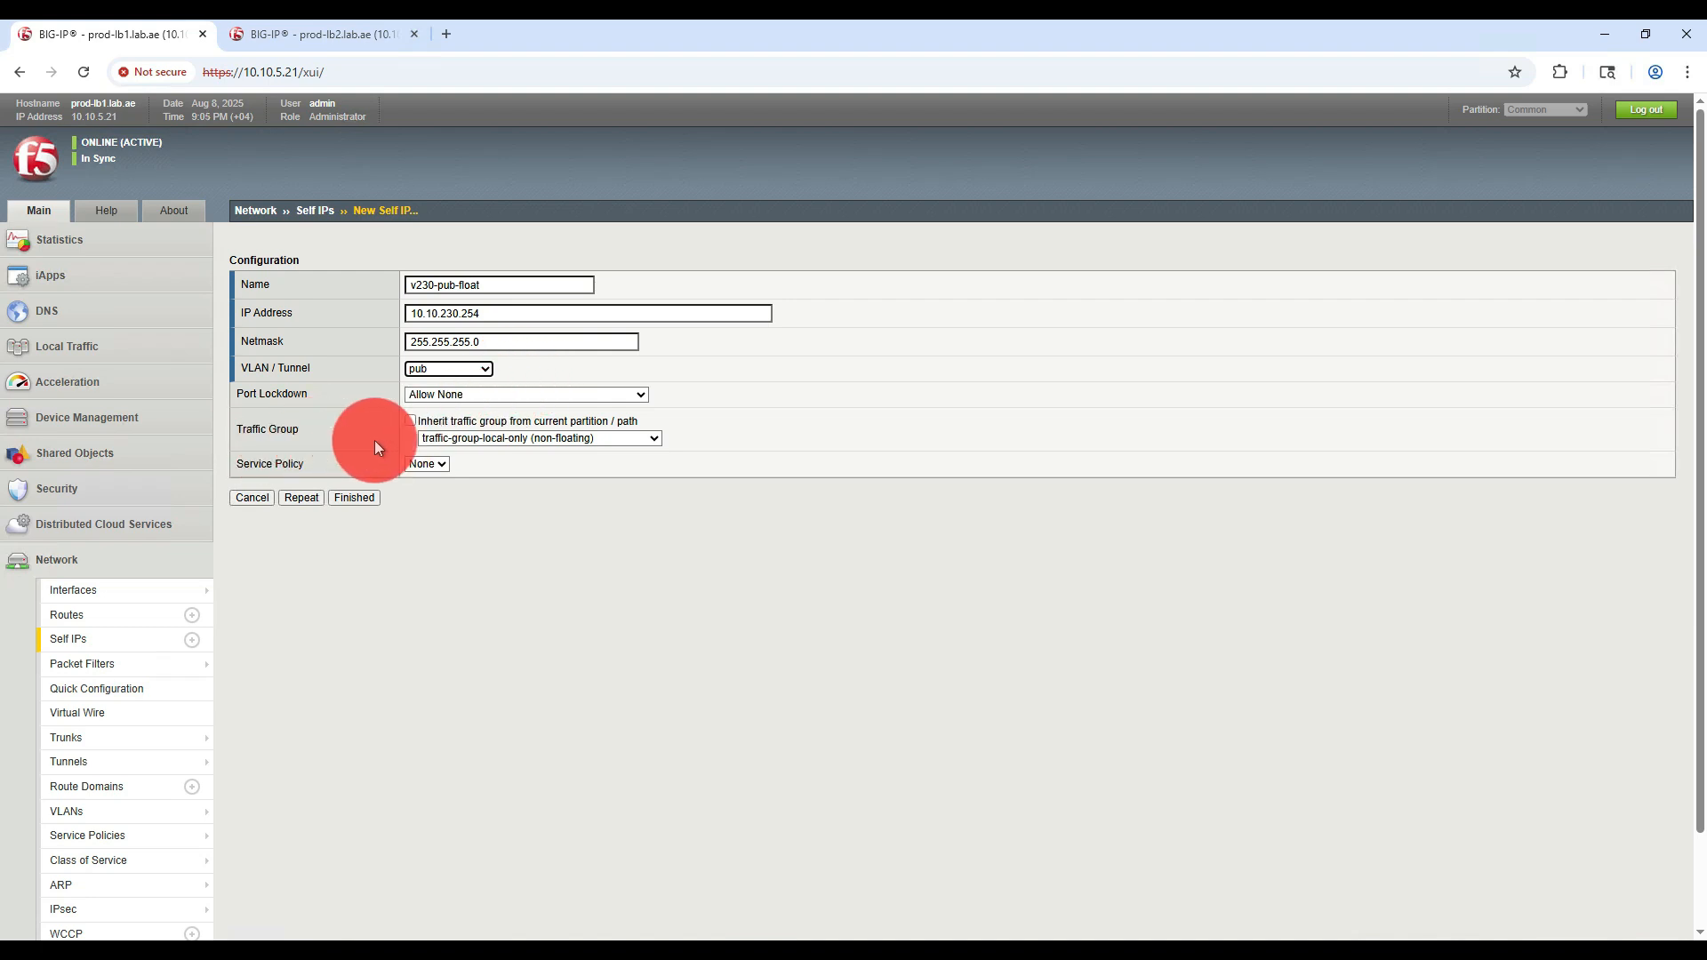
{"action": "left_click", "coordinate": [430, 441]}
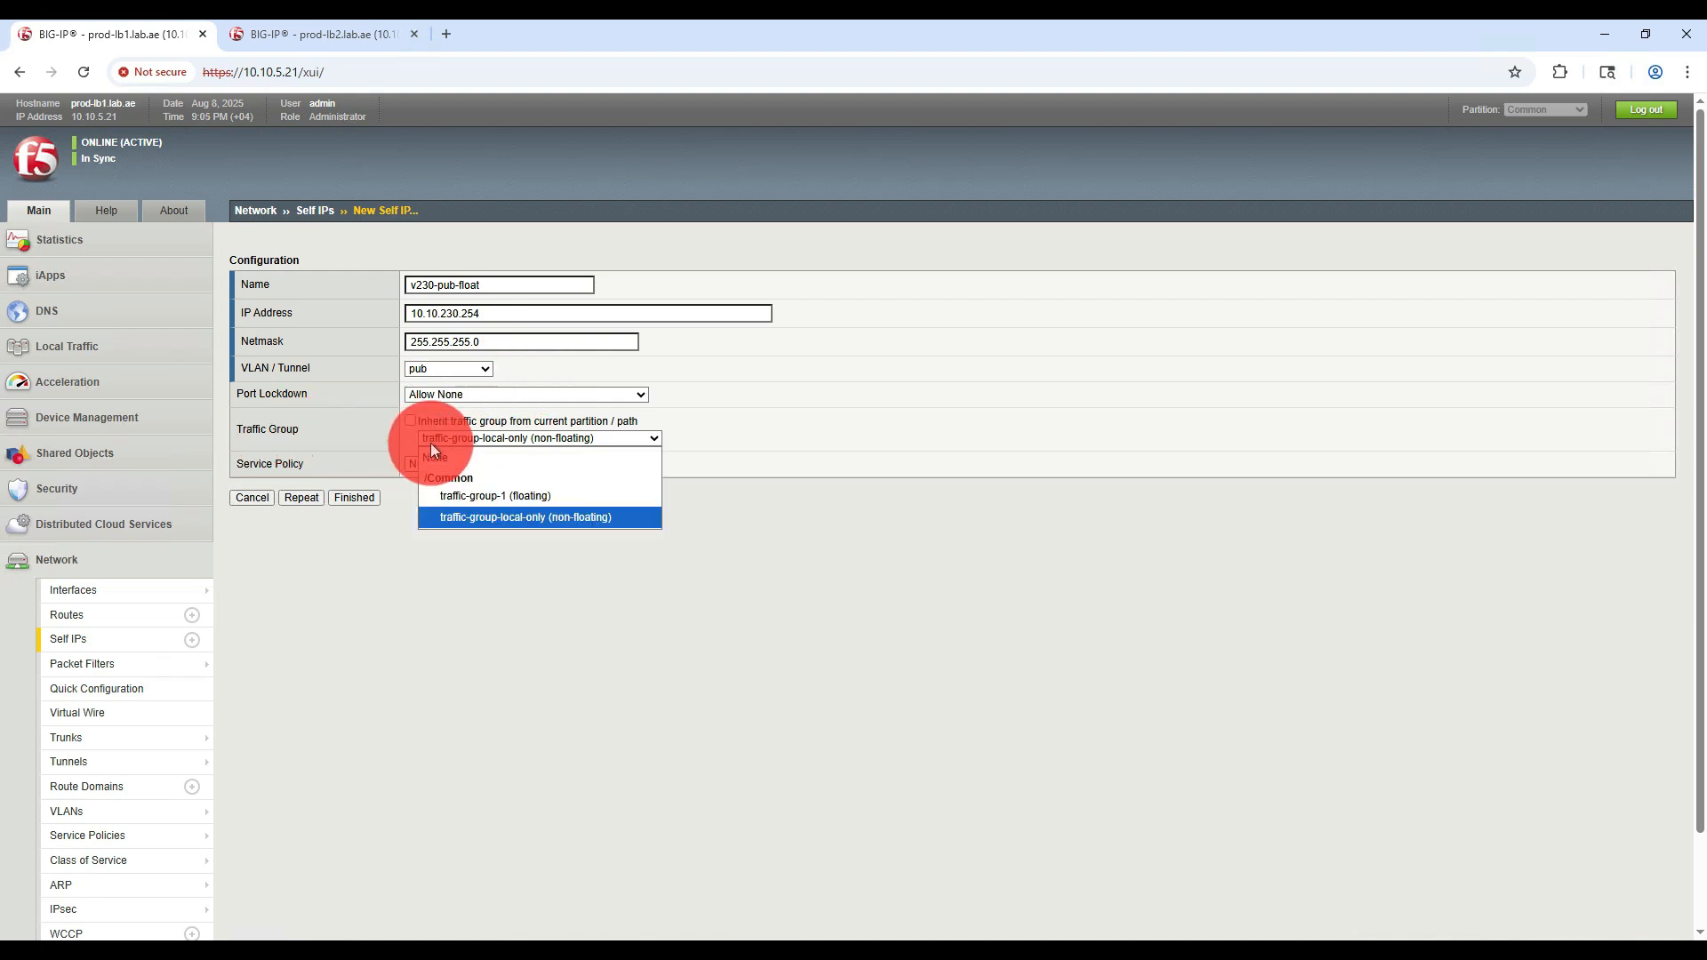
{"action": "left_click", "coordinate": [485, 496]}
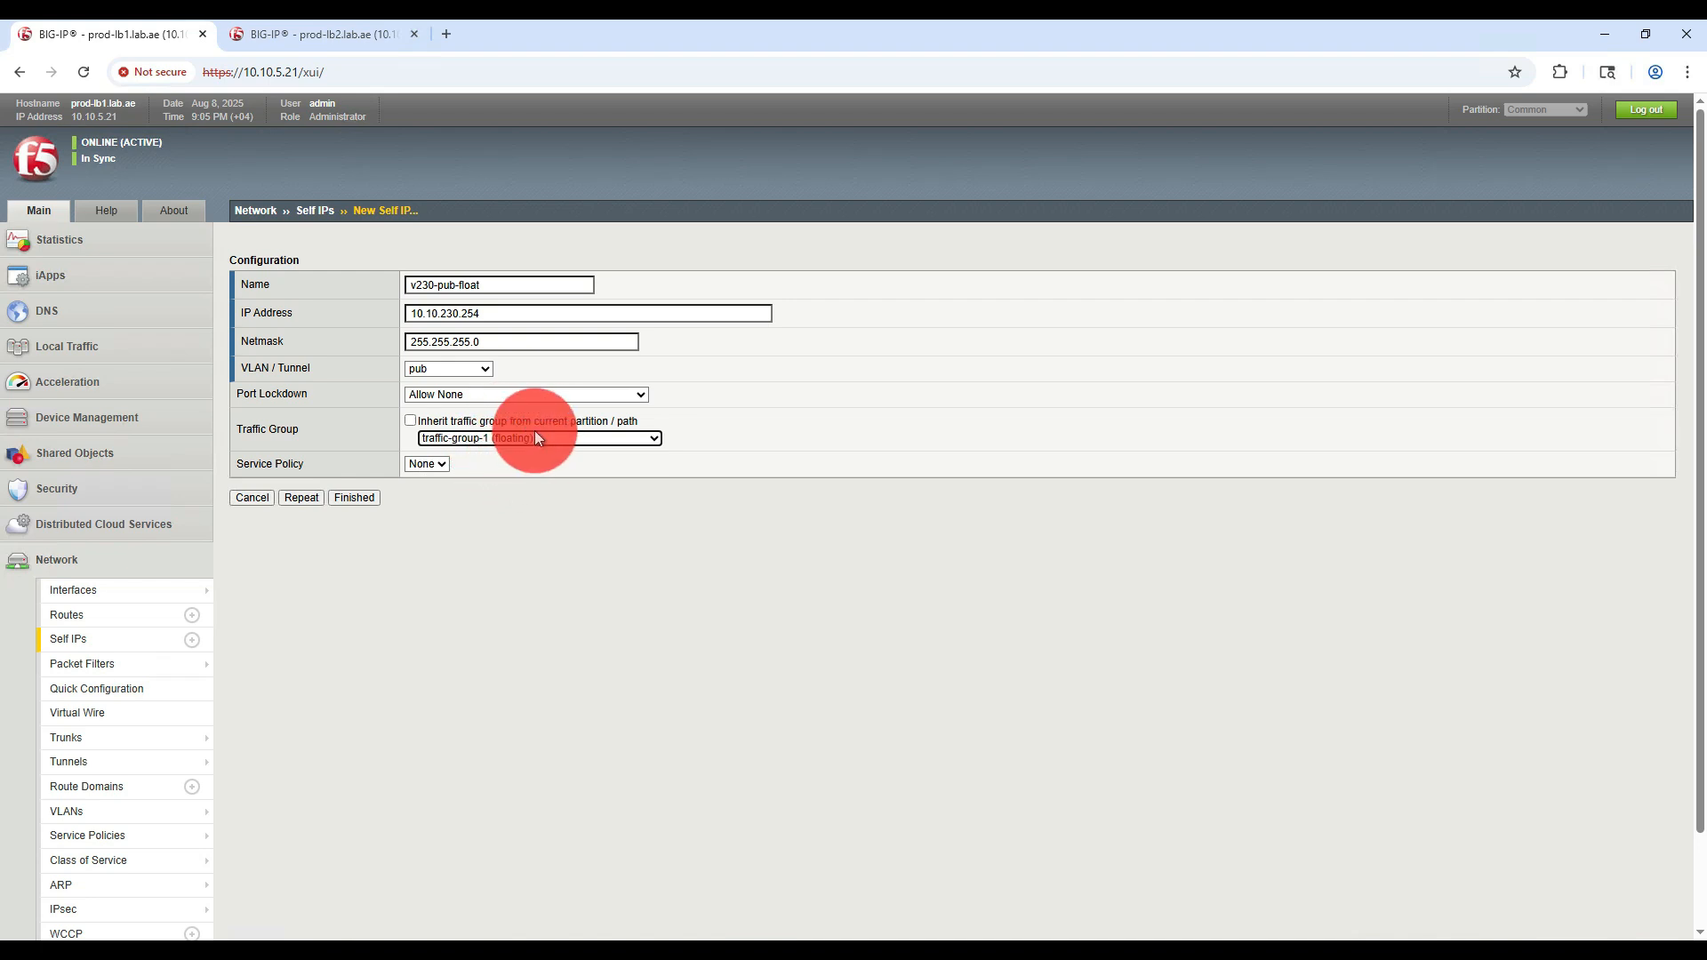
{"action": "left_click", "coordinate": [370, 496]}
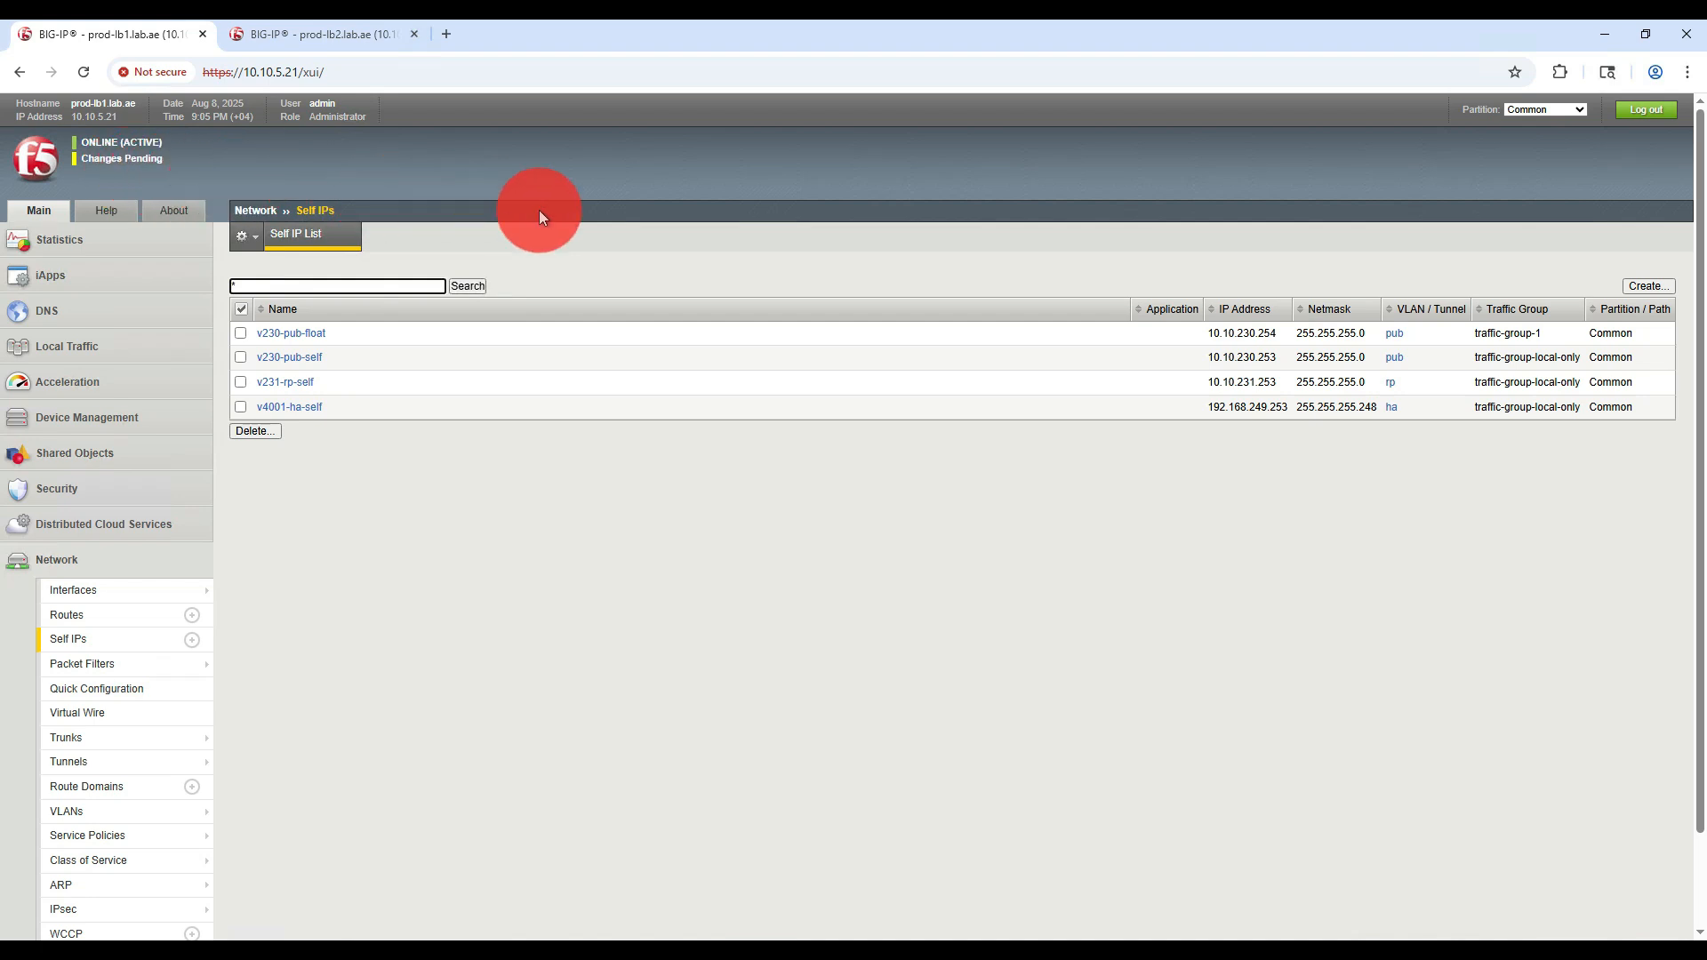
- Start another self IP on prod-lb1 named v231-rp-float with address 10.10.231.254 and netmask 255.255.255.0
{"action": "left_click", "coordinate": [1646, 284]}
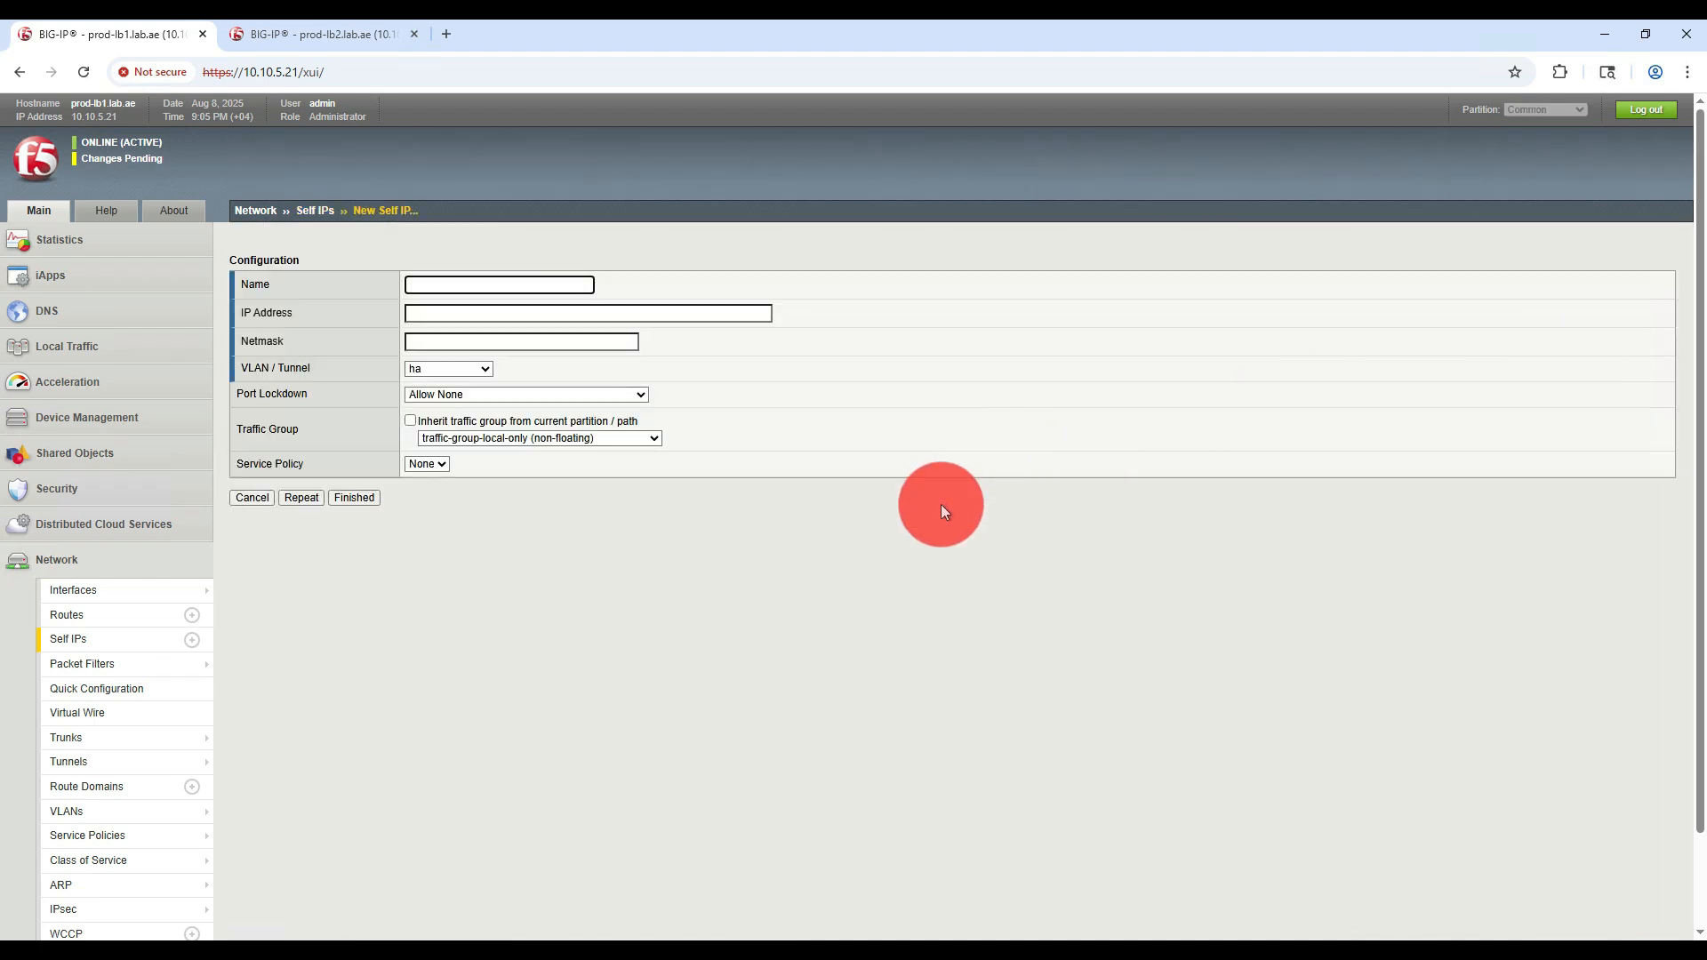
{"action": "type", "text": "v231-rp-float"}
{"action": "key", "text": "Tab"}
{"action": "type", "text": "10"}
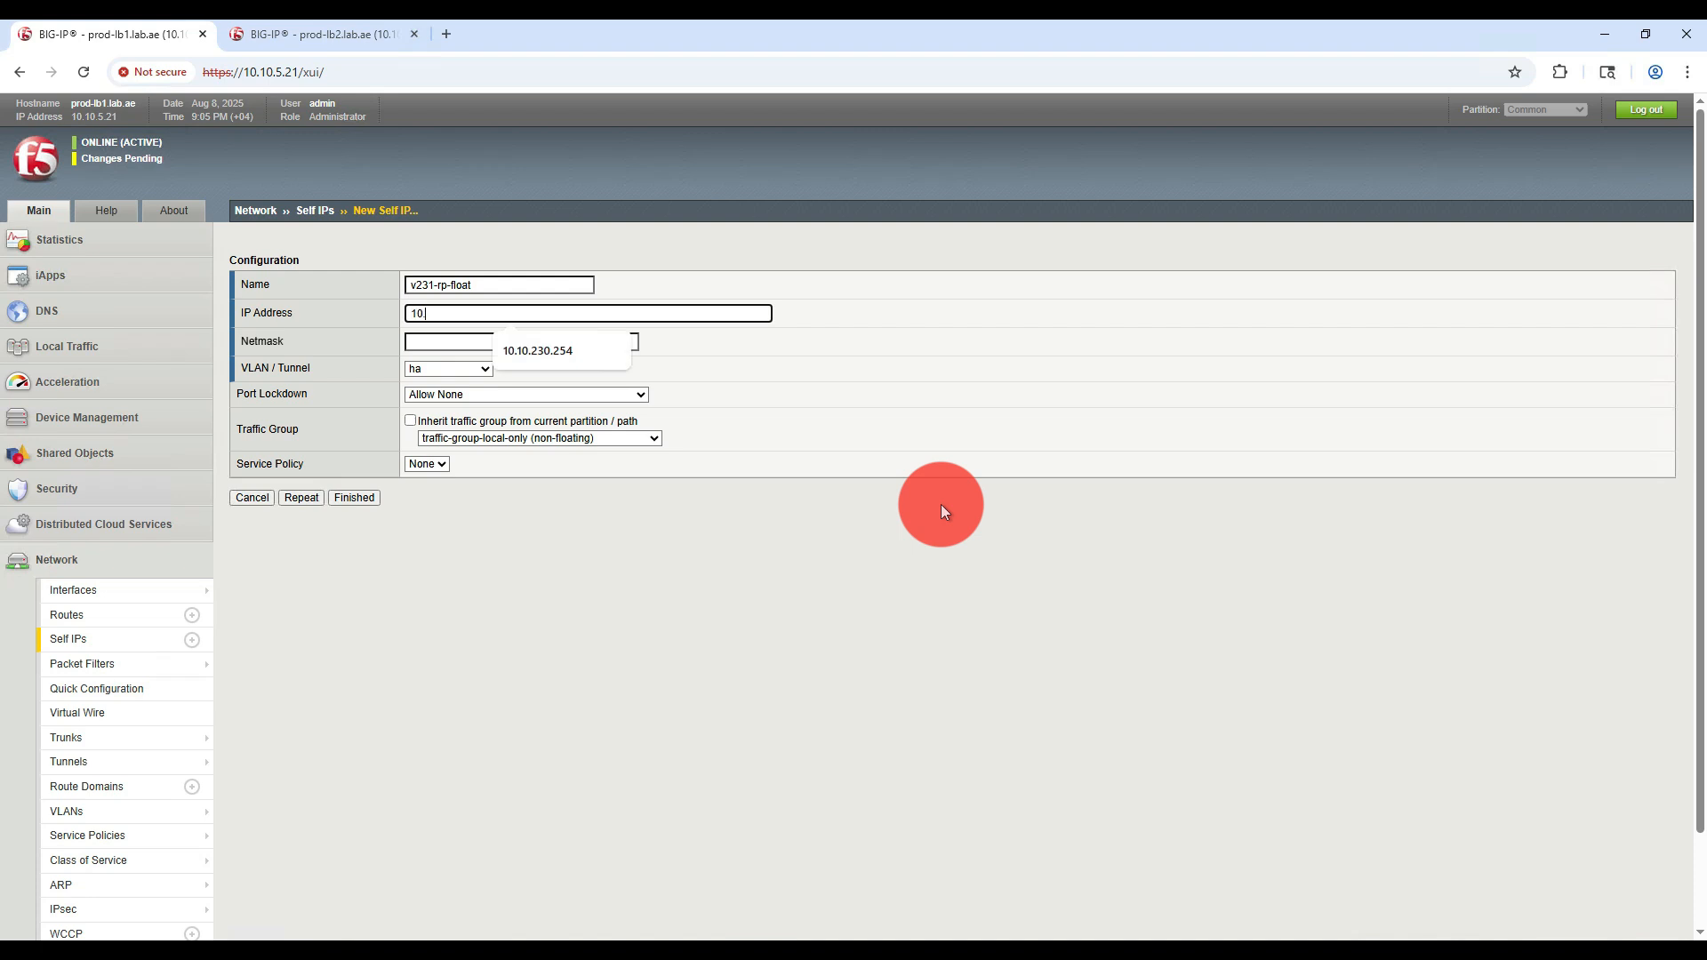
{"action": "type", "text": ".10.231.25"}
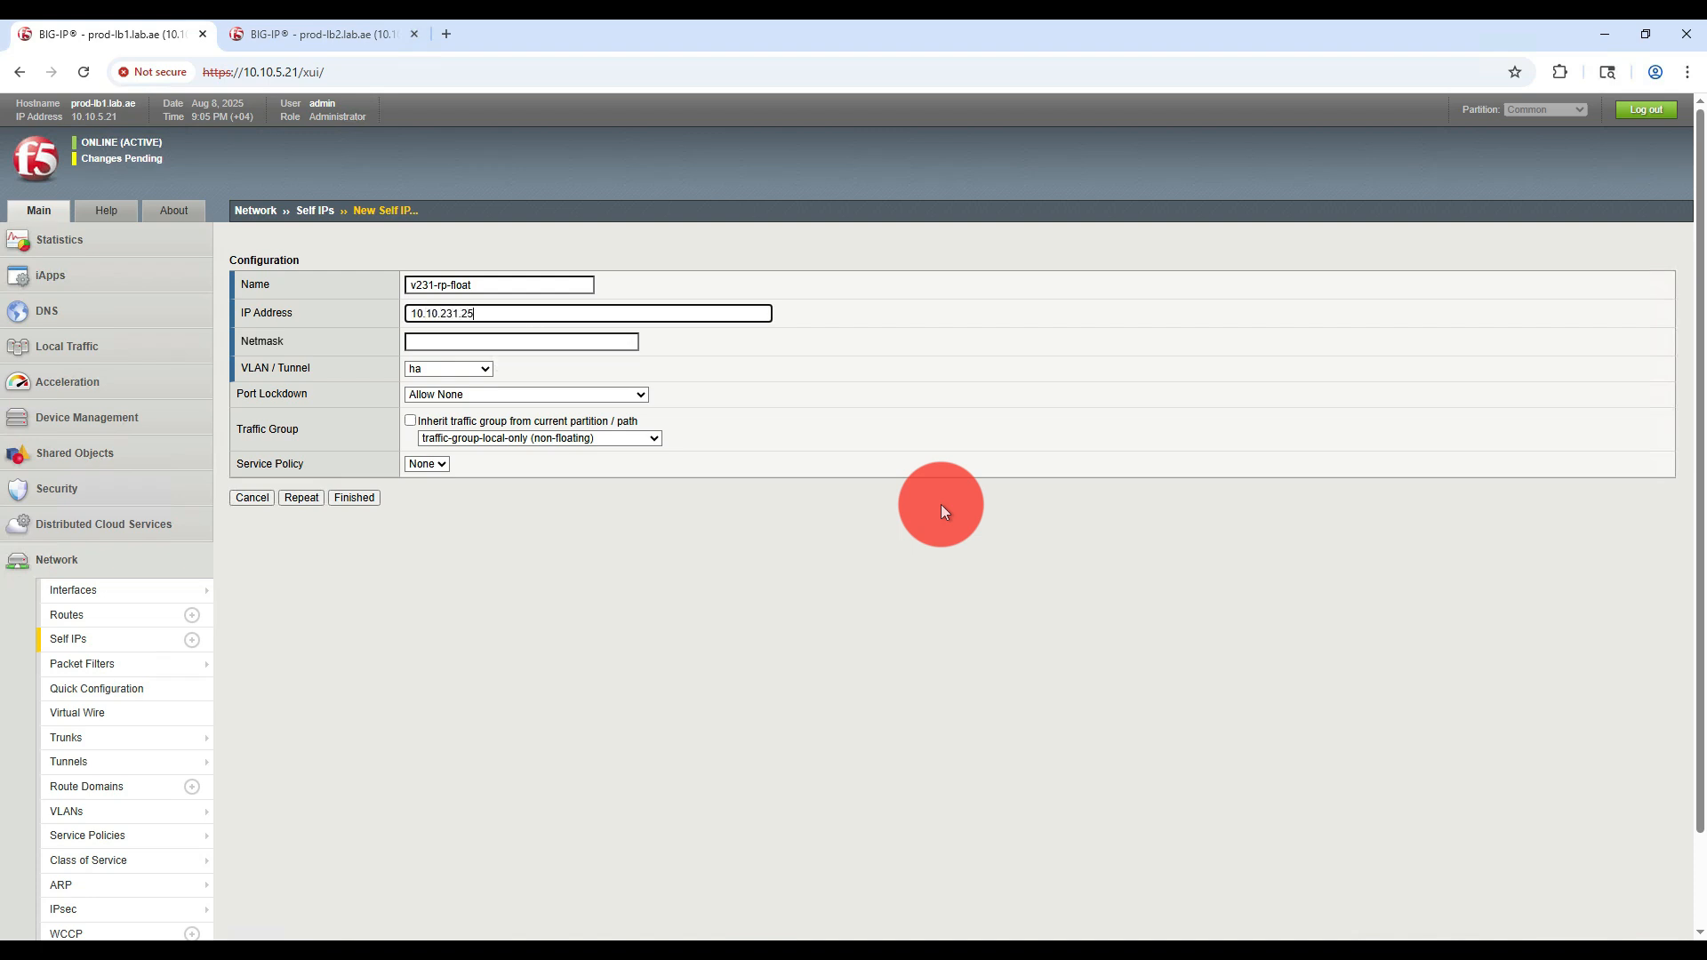
{"action": "type", "text": "4"}
{"action": "key", "text": "Tab"}
{"action": "type", "text": "2"}
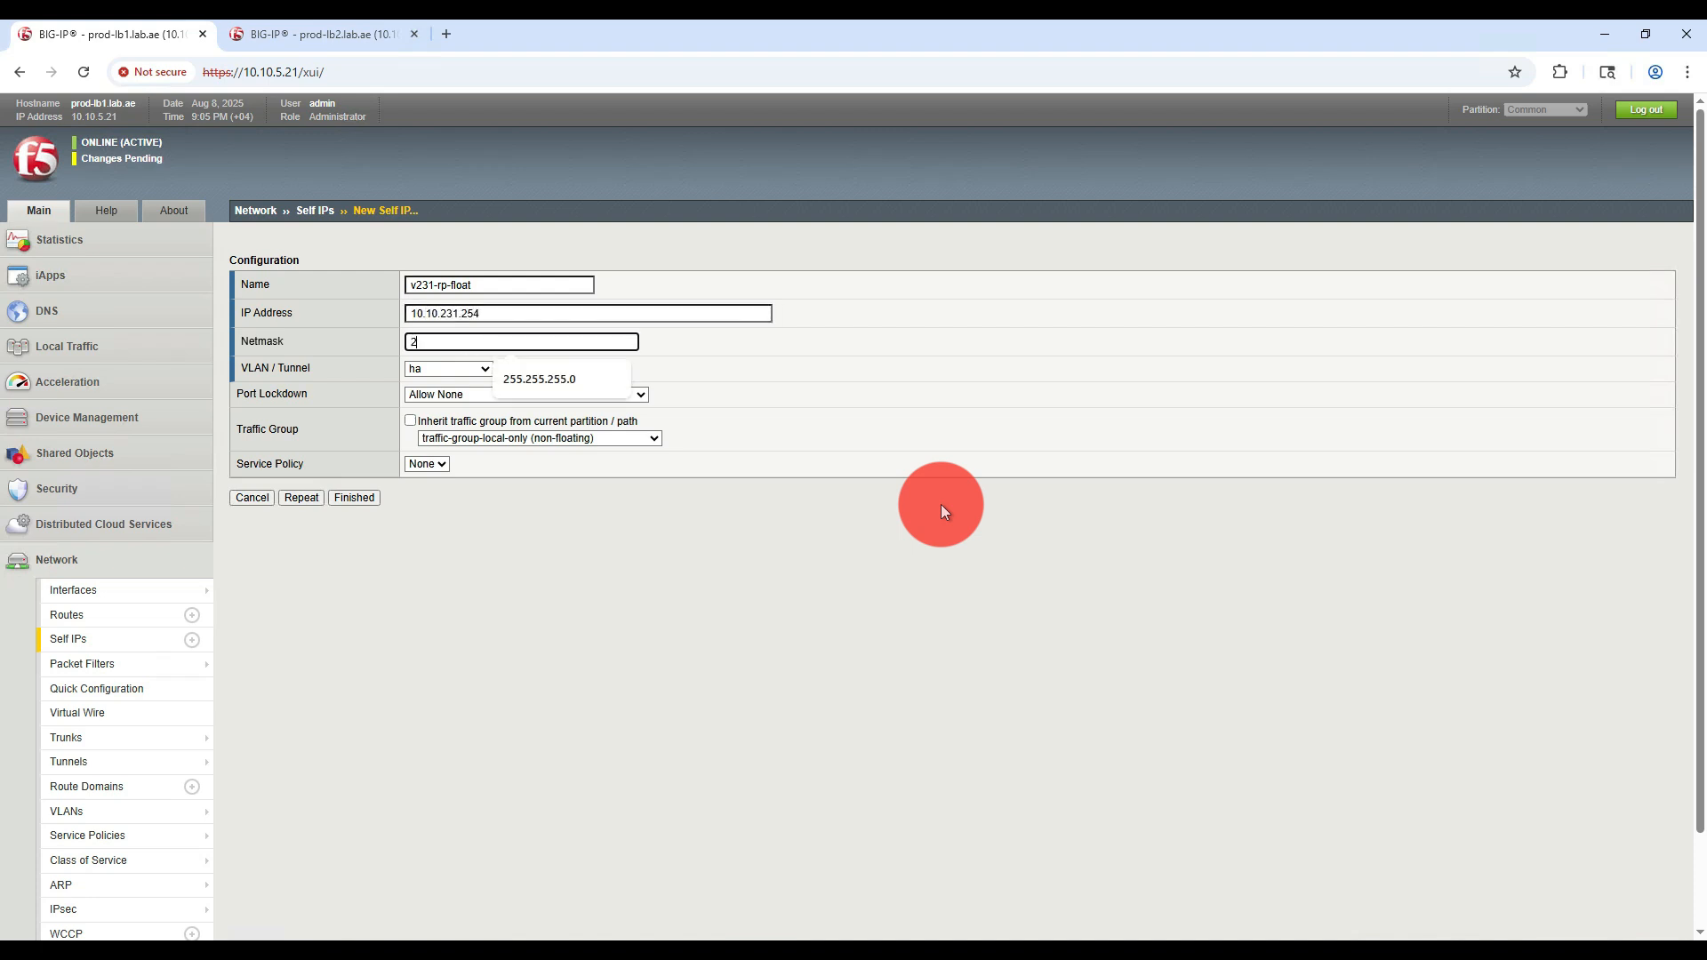
{"action": "type", "text": "55.255.255.0"}
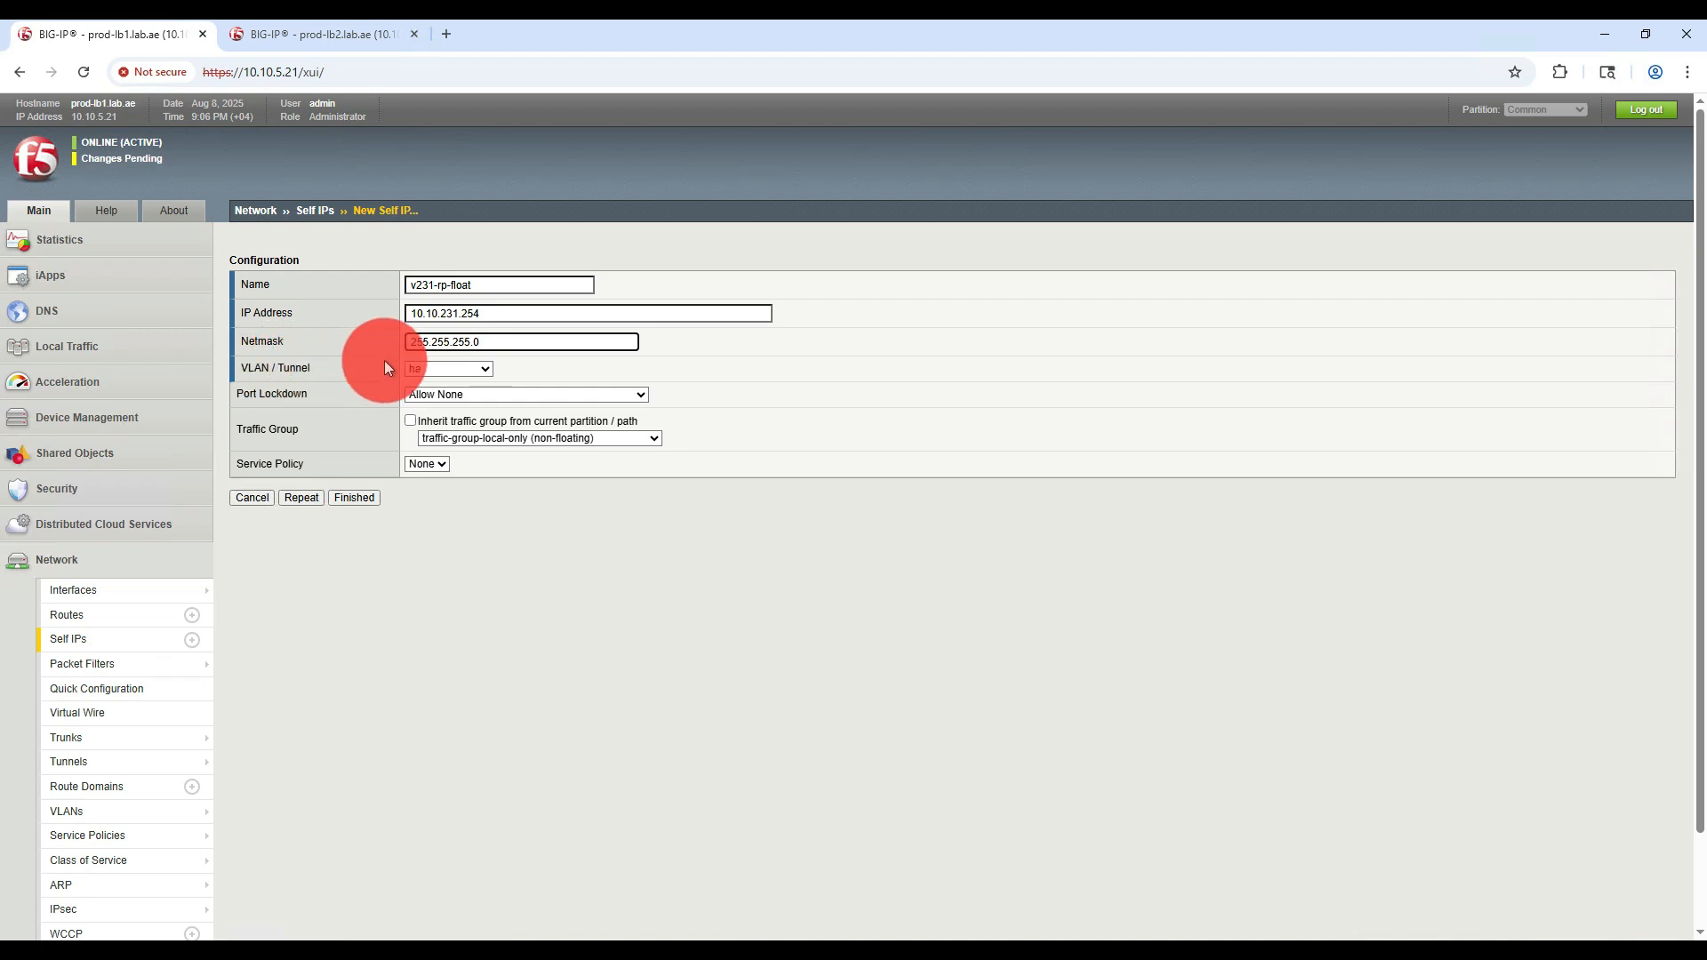
- Assign v231-rp-float to VLAN rp and traffic-group-1 (floating), and finish creating it
{"action": "left_click", "coordinate": [423, 372]}
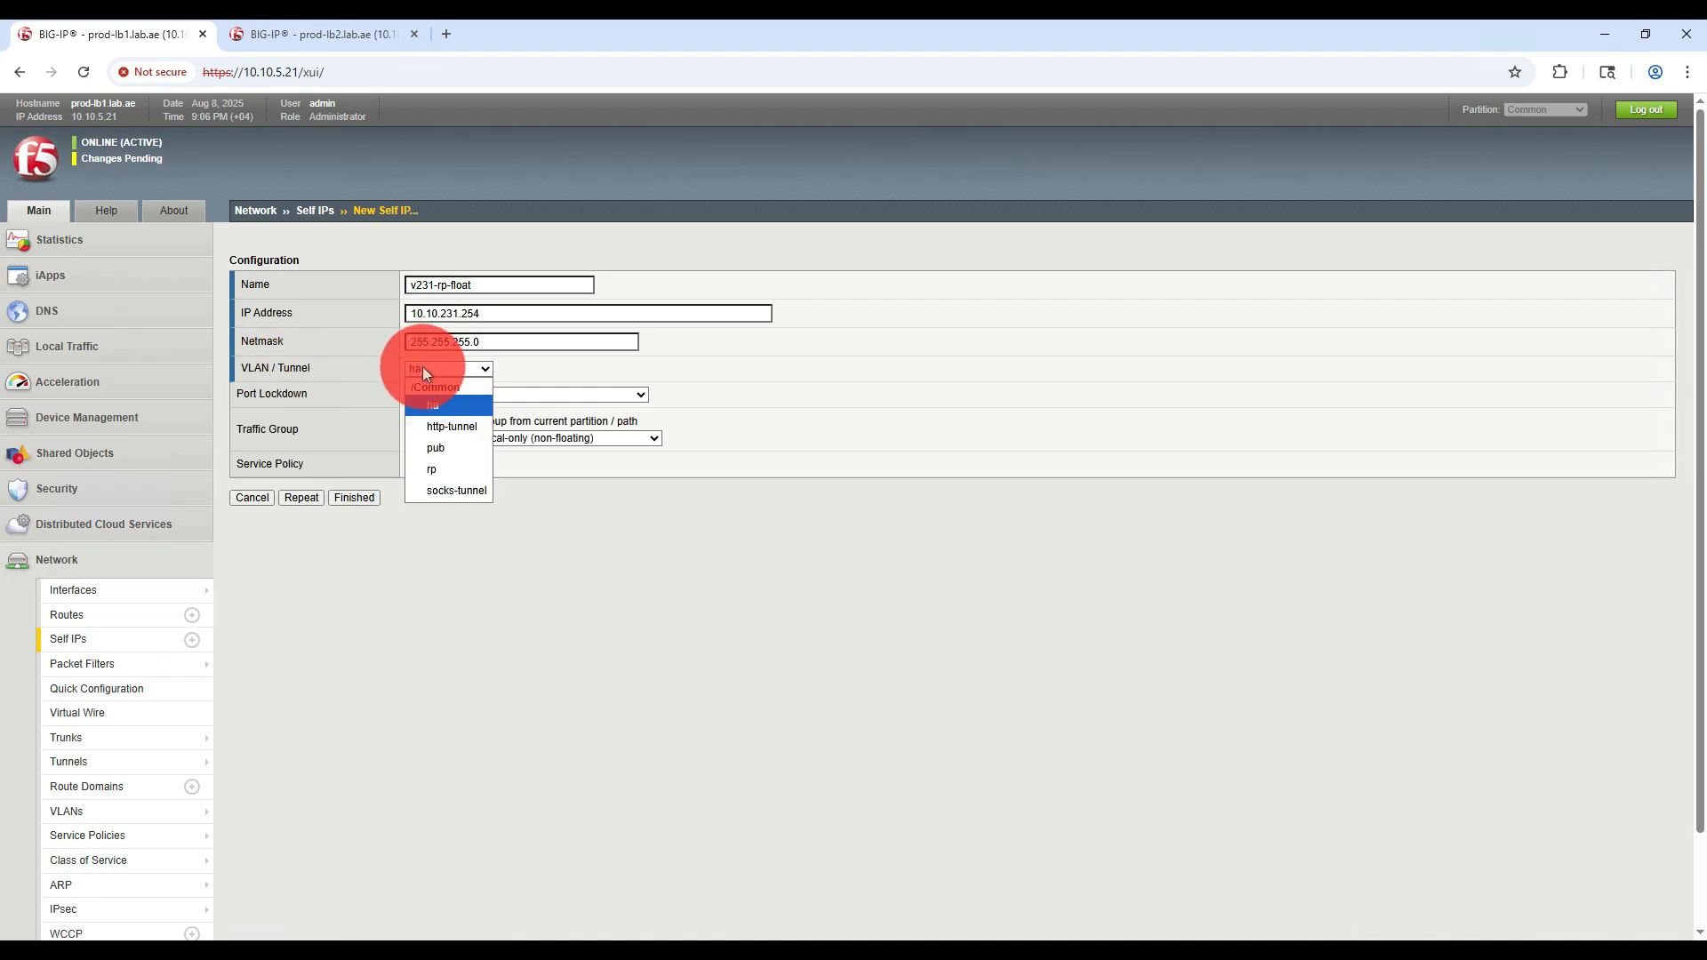
{"action": "left_click", "coordinate": [432, 468]}
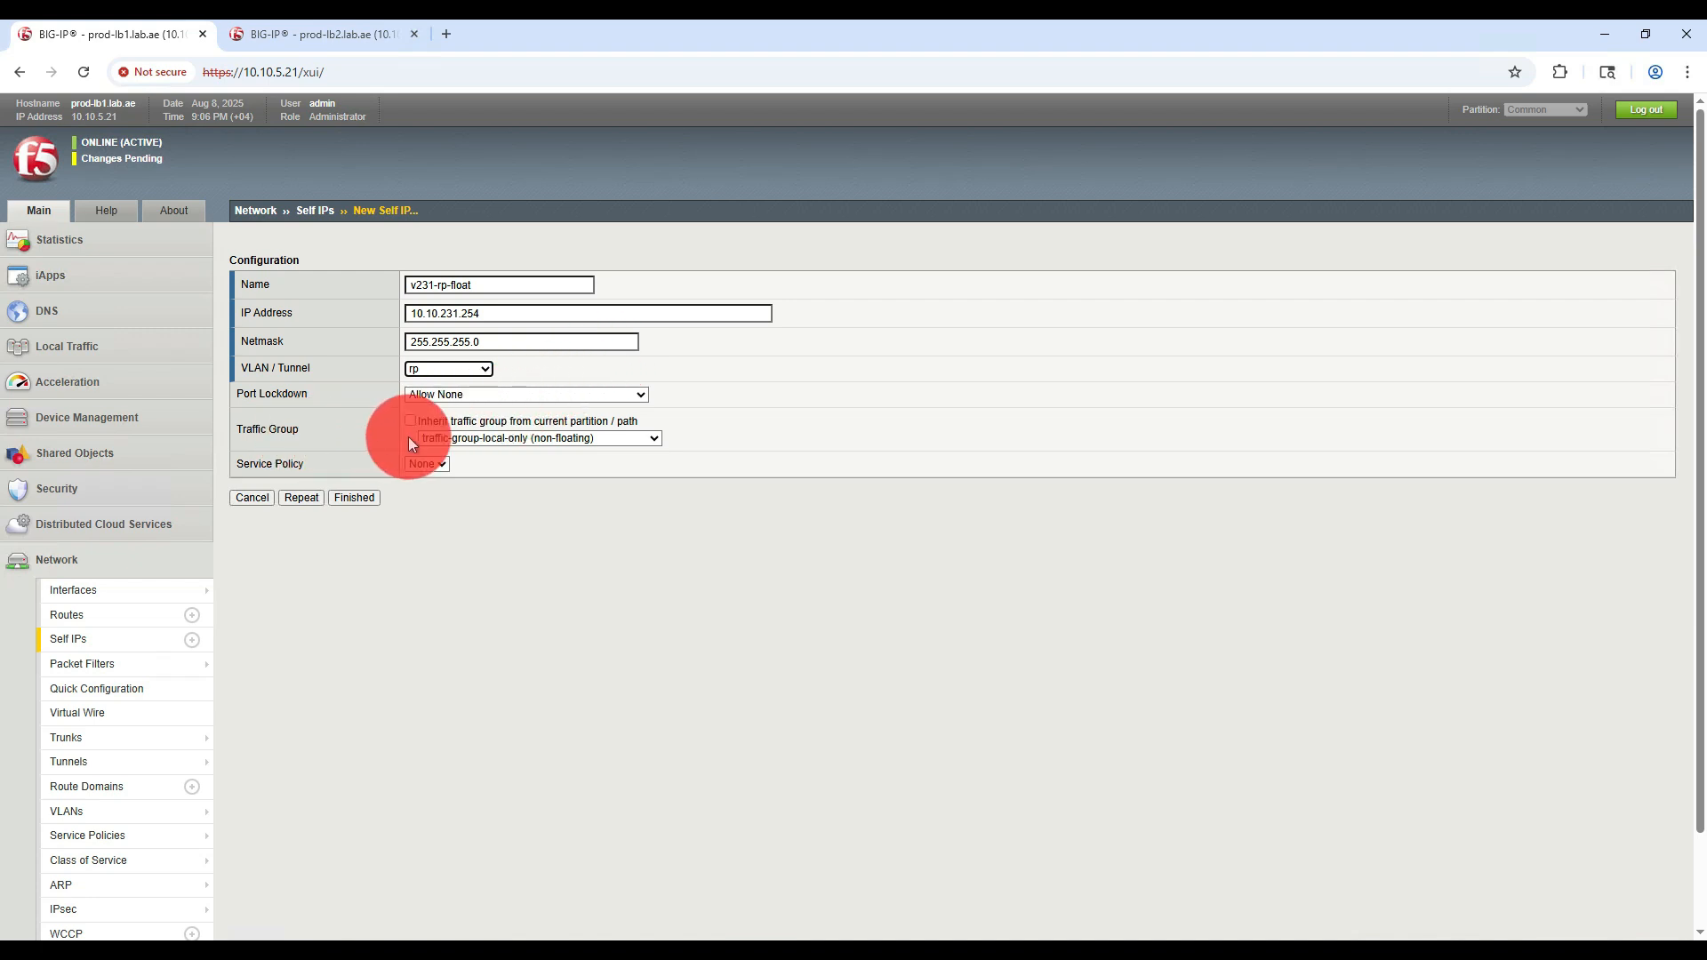
{"action": "left_click", "coordinate": [441, 439]}
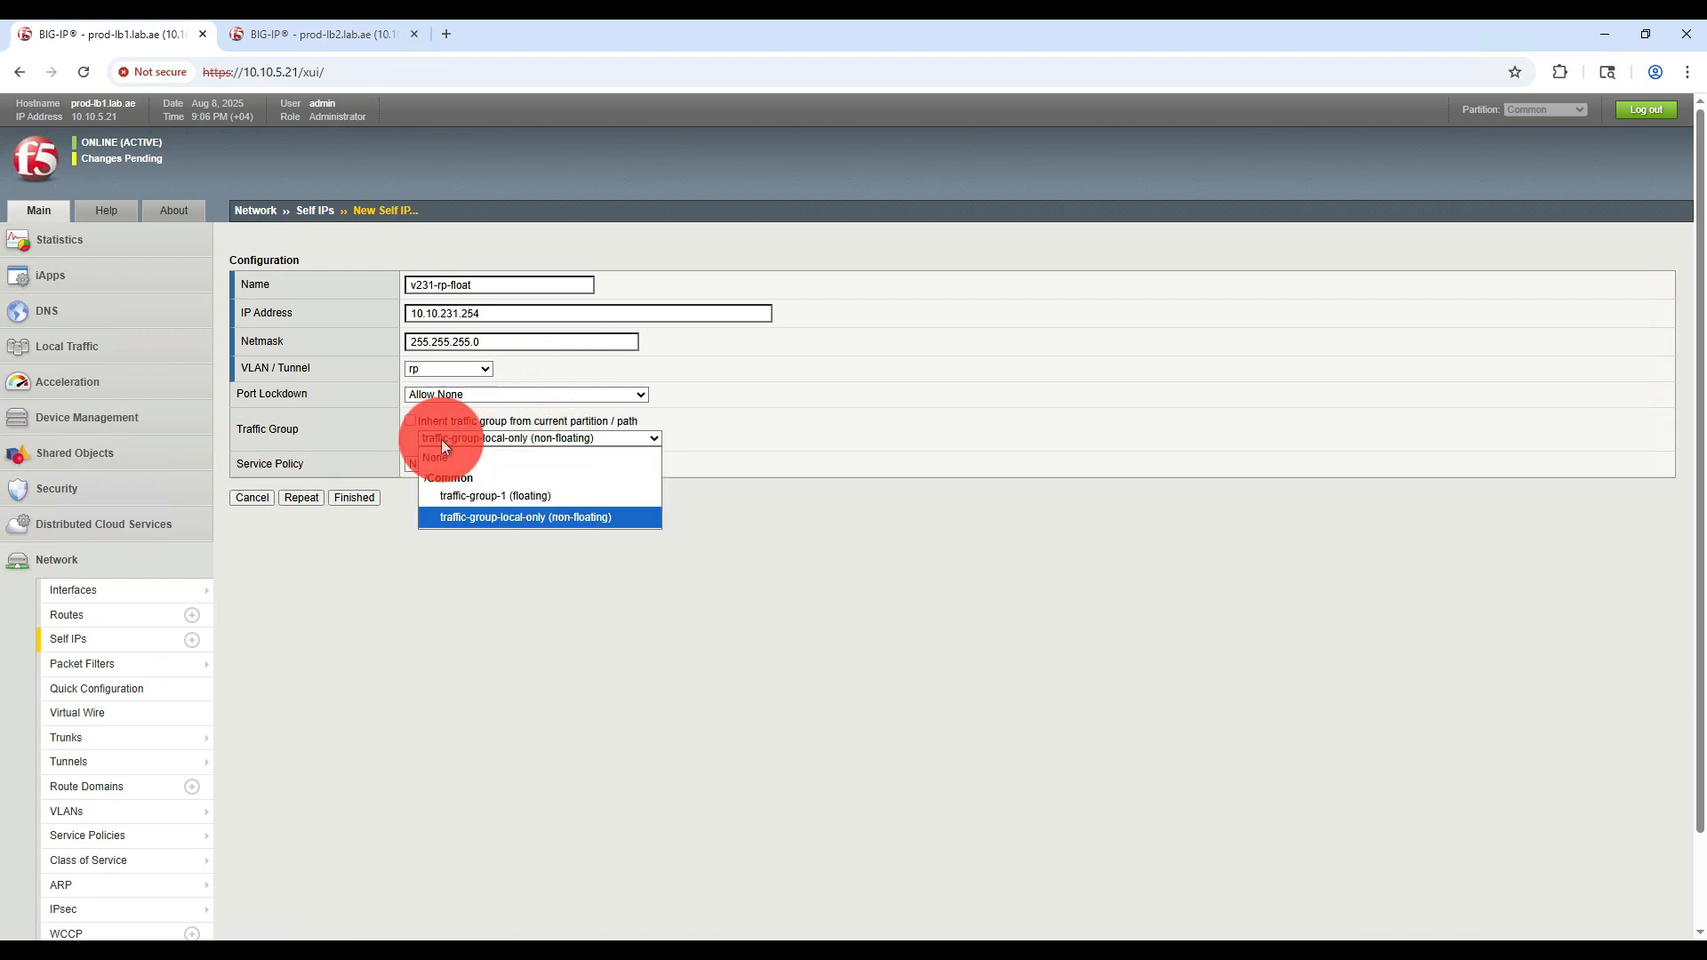
{"action": "left_click", "coordinate": [488, 500]}
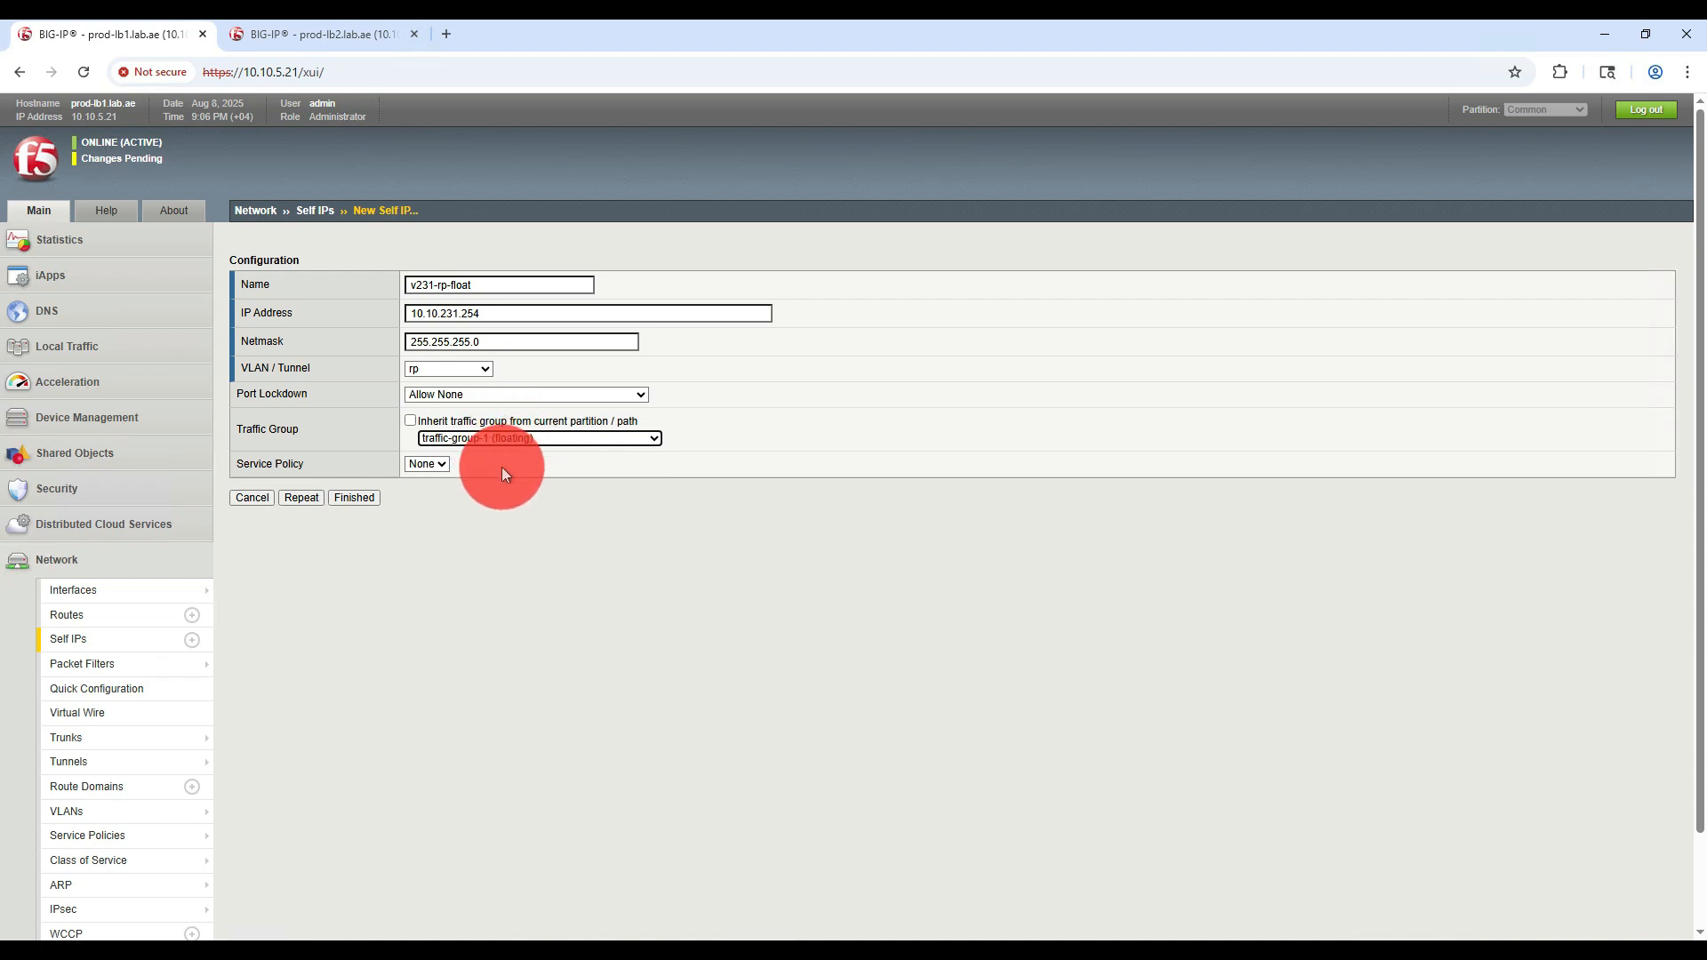
{"action": "left_click", "coordinate": [359, 496]}
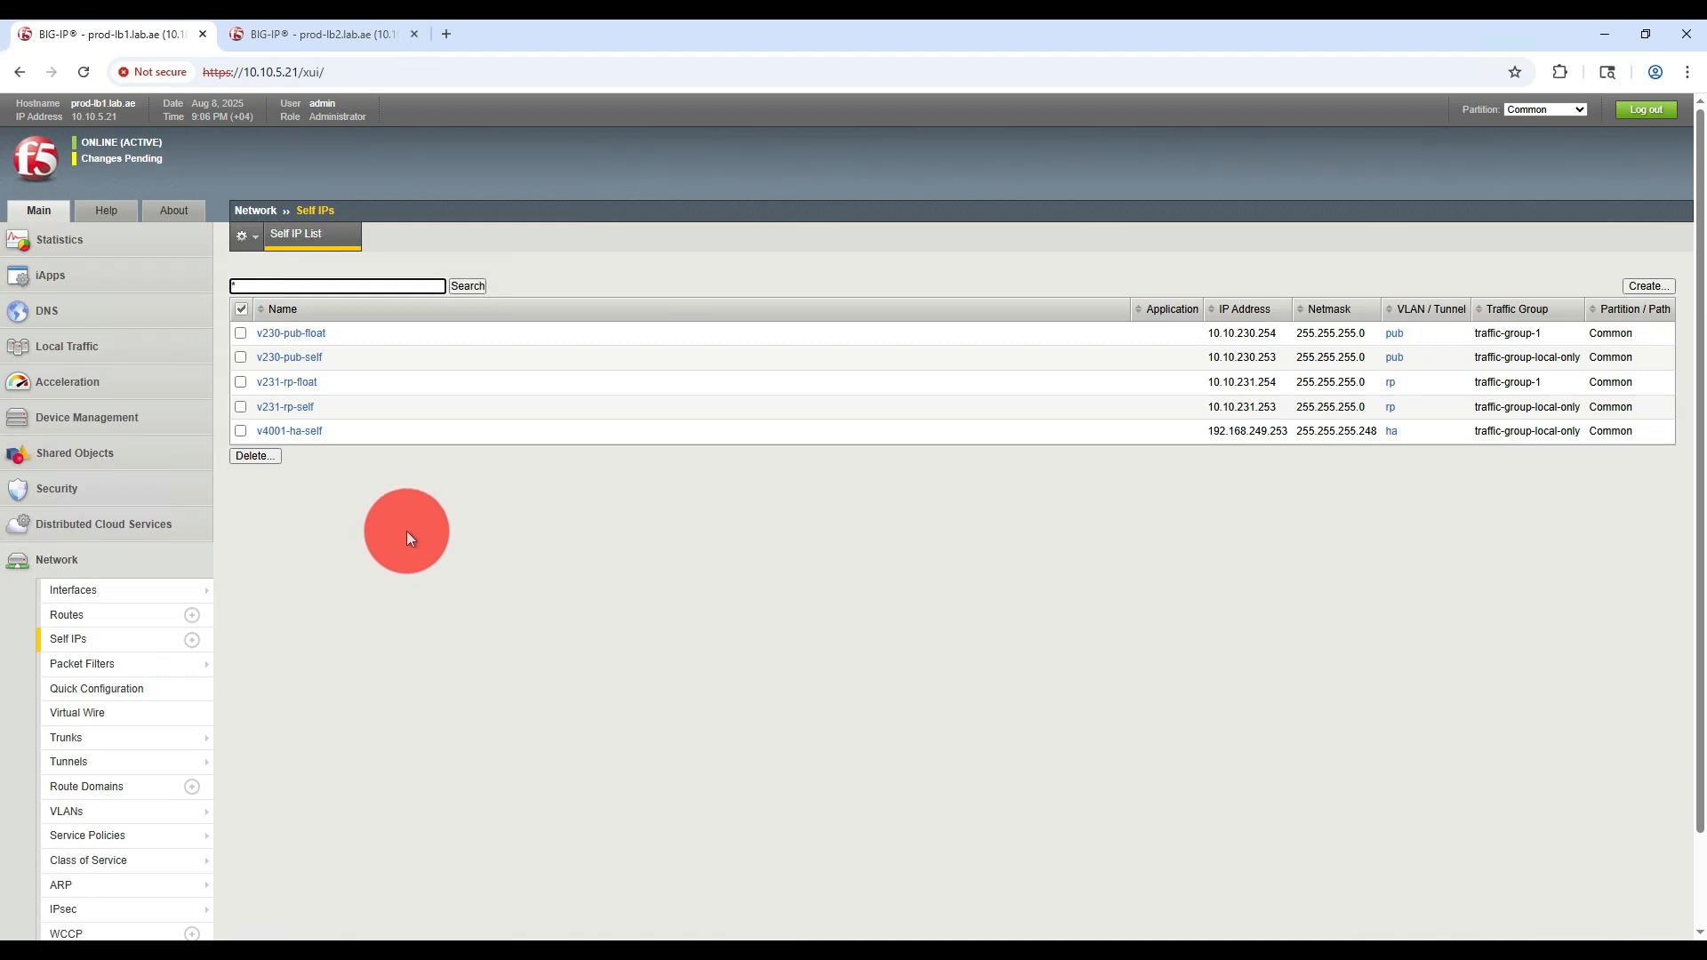
- Push prod-lb1's configuration to the prod-lb_sync-failover group and check the self IP list on prod-lb2 for the floating addresses
{"action": "left_click", "coordinate": [121, 158]}
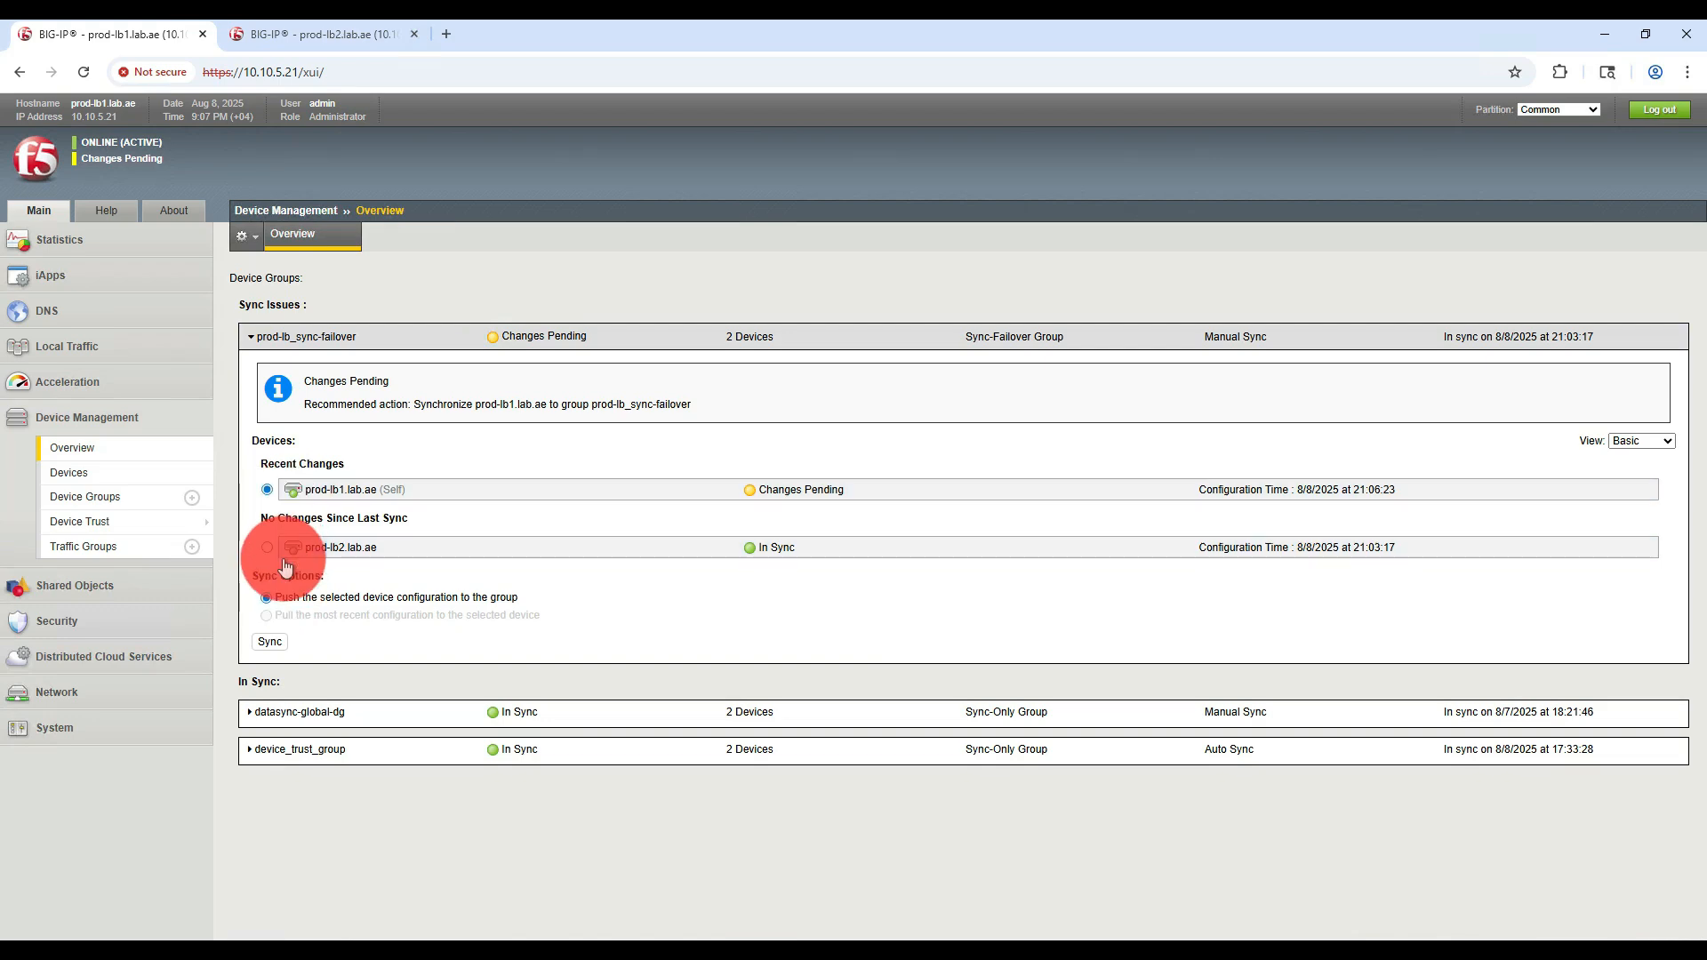
{"action": "left_click", "coordinate": [273, 640]}
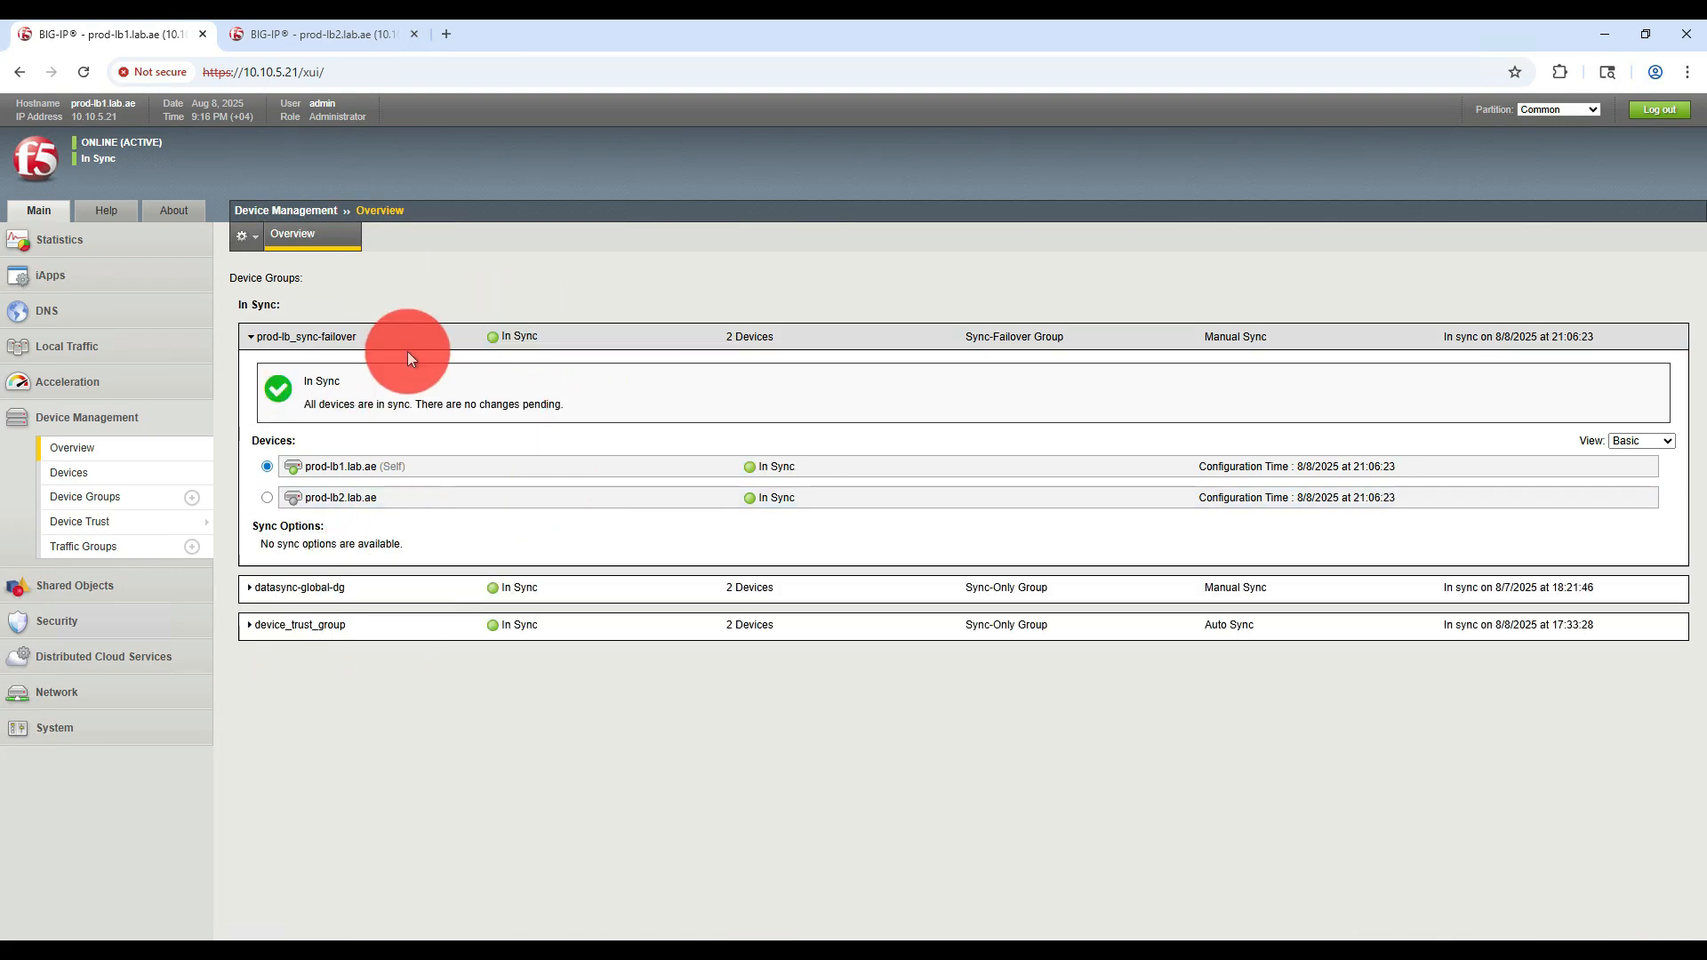
{"action": "left_click", "coordinate": [299, 34]}
{"action": "left_click", "coordinate": [48, 692]}
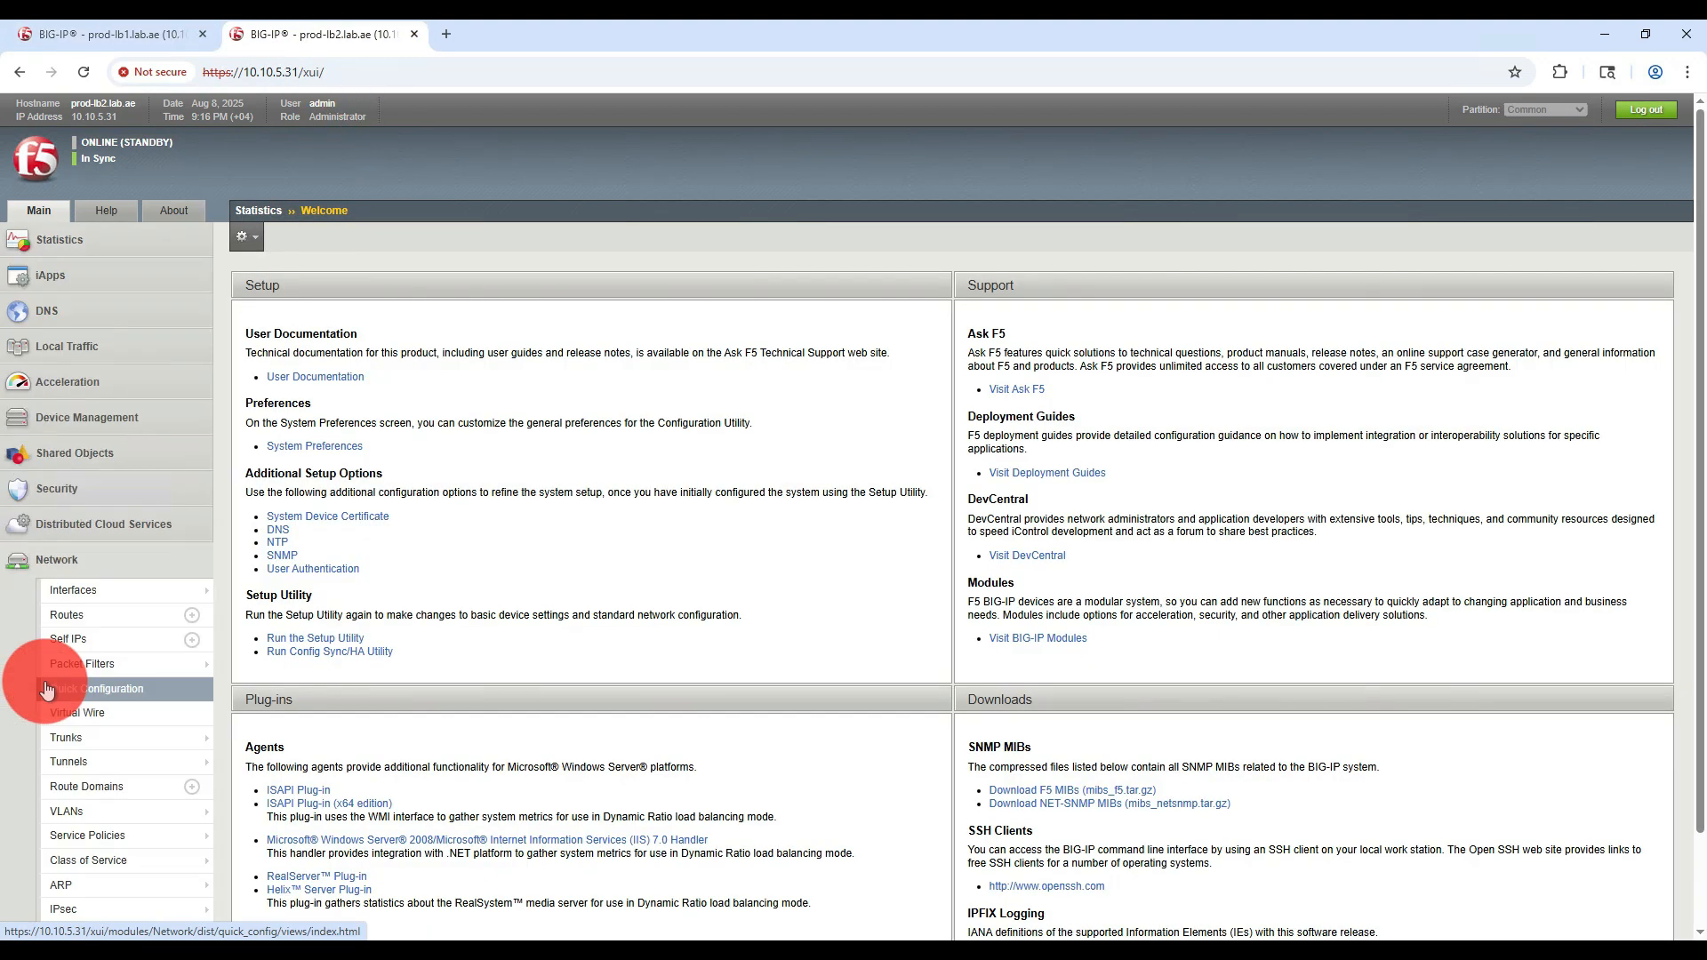
{"action": "left_click", "coordinate": [55, 639]}
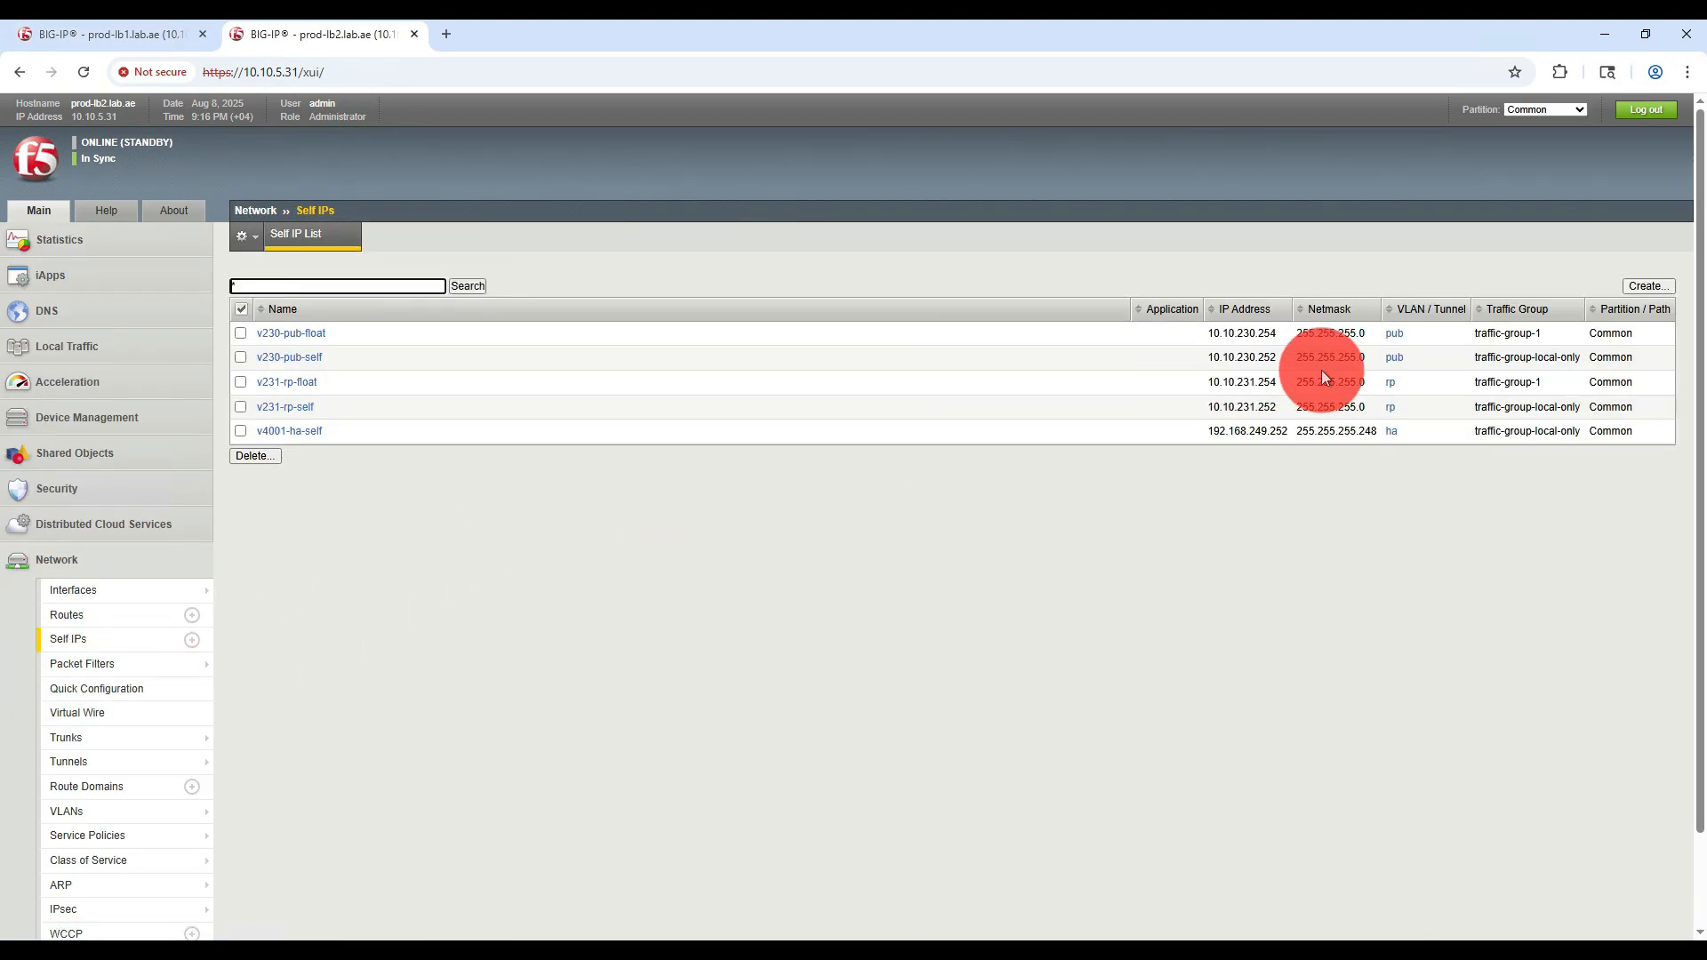